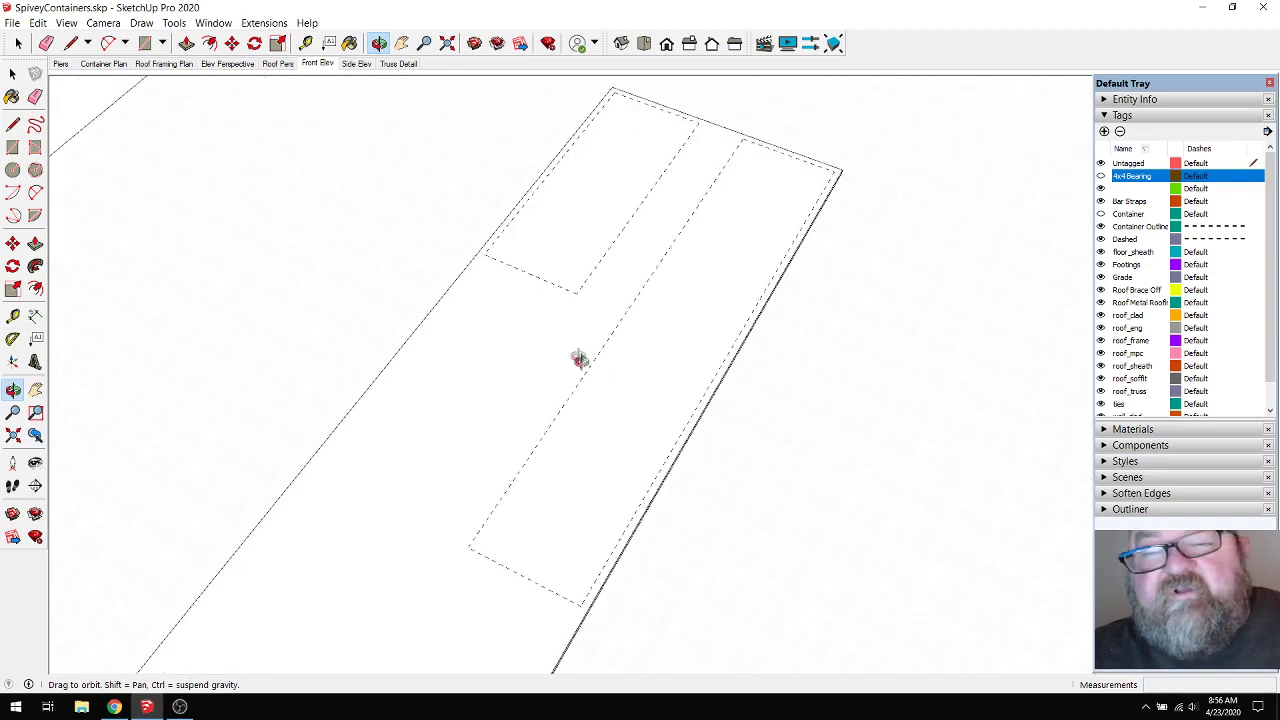
# Step: Open 3D Warehouse and activate its model search
pyautogui.click(213, 22)
pyautogui.click(260, 125)
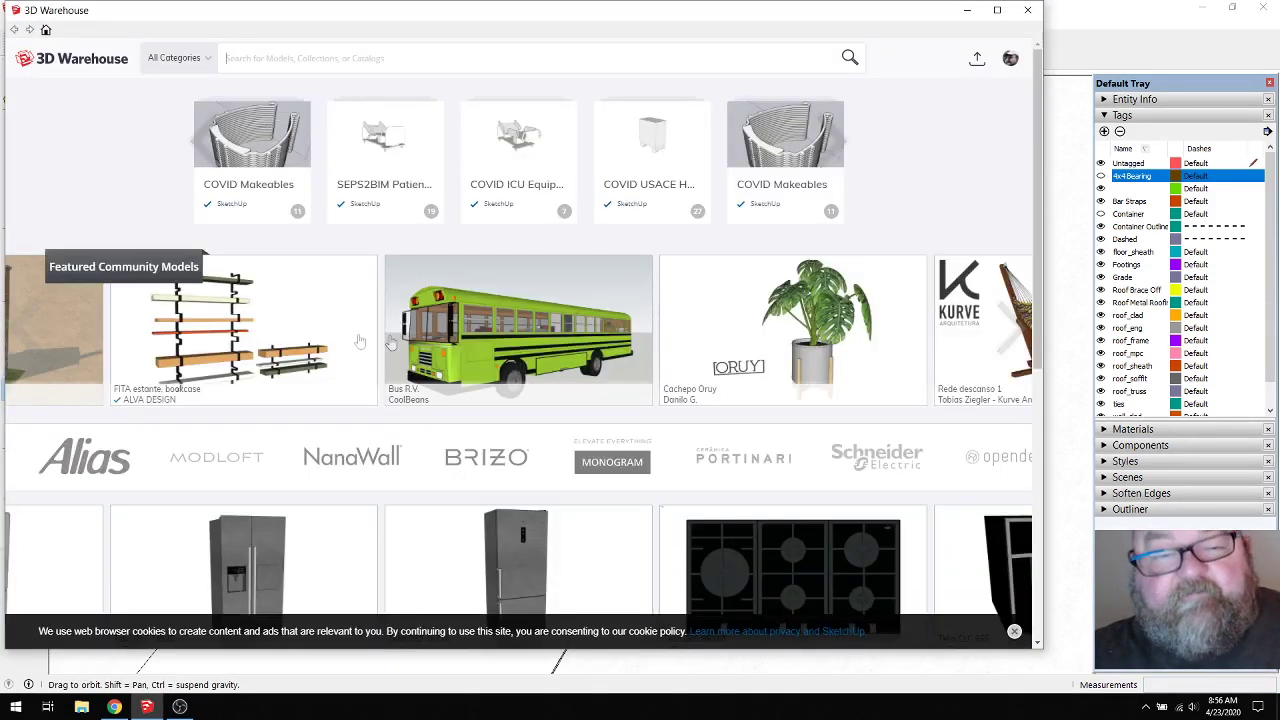
pyautogui.click(270, 59)
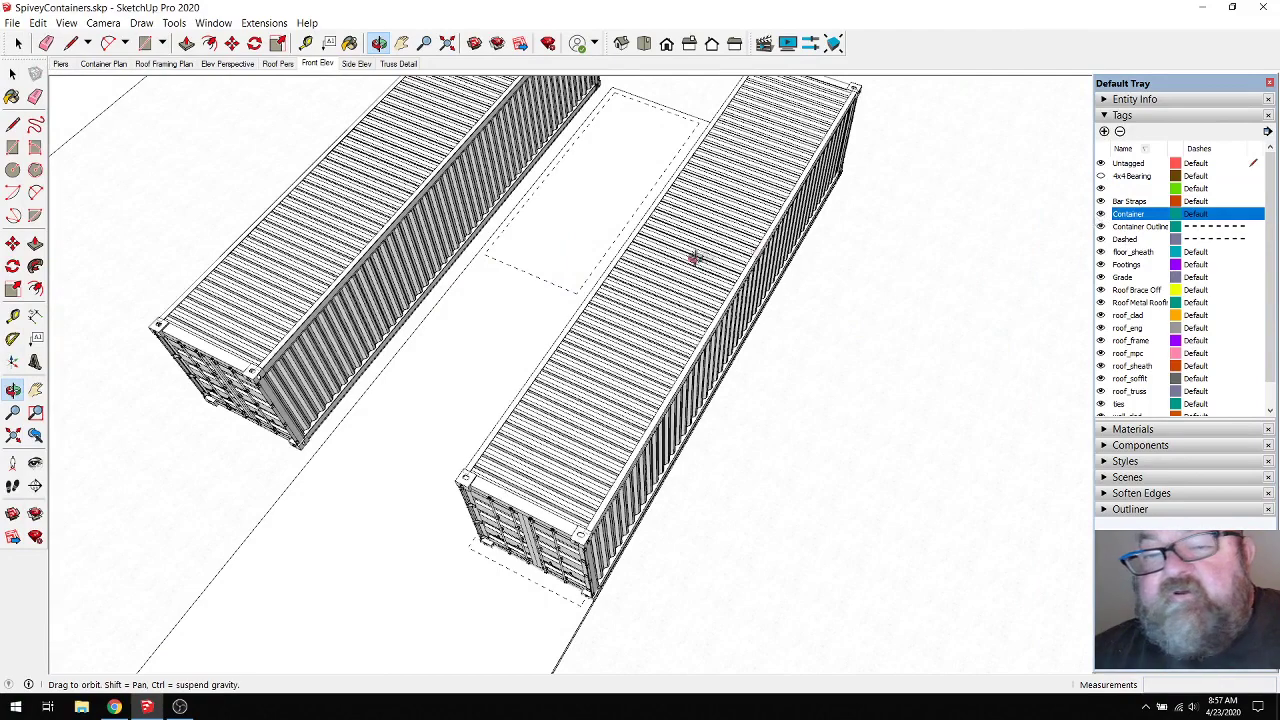
# Step: Delete the shipping container that stands on the side where the sketch calls for a 20 ft unit
pyautogui.moveTo(663, 362); pyautogui.dragTo(672, 287)
pyautogui.click(18, 43)
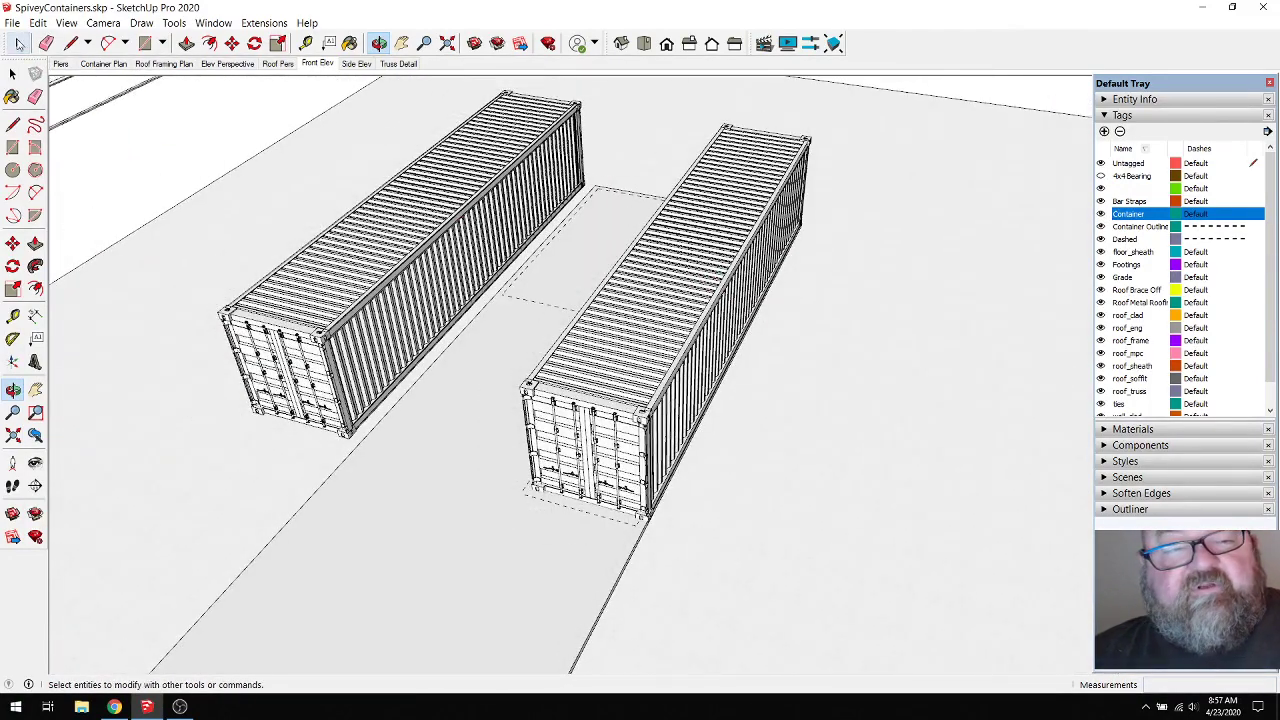
pyautogui.click(430, 258)
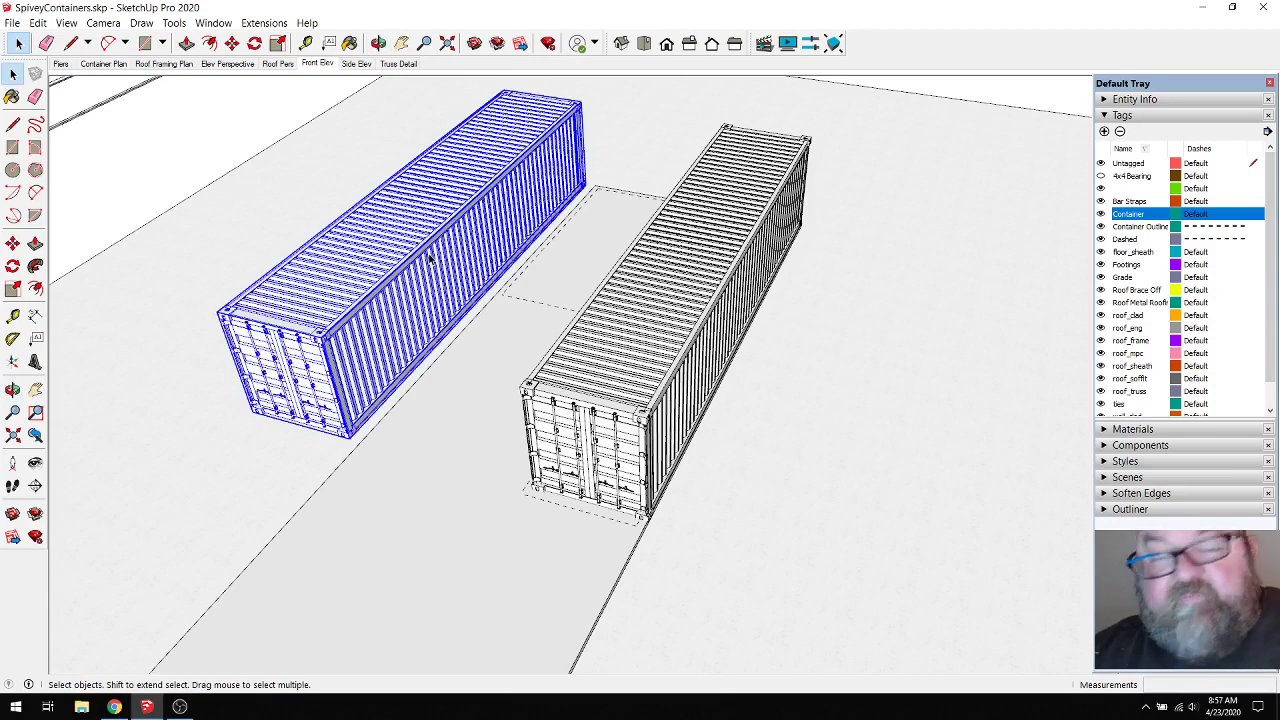
pyautogui.press('Delete')
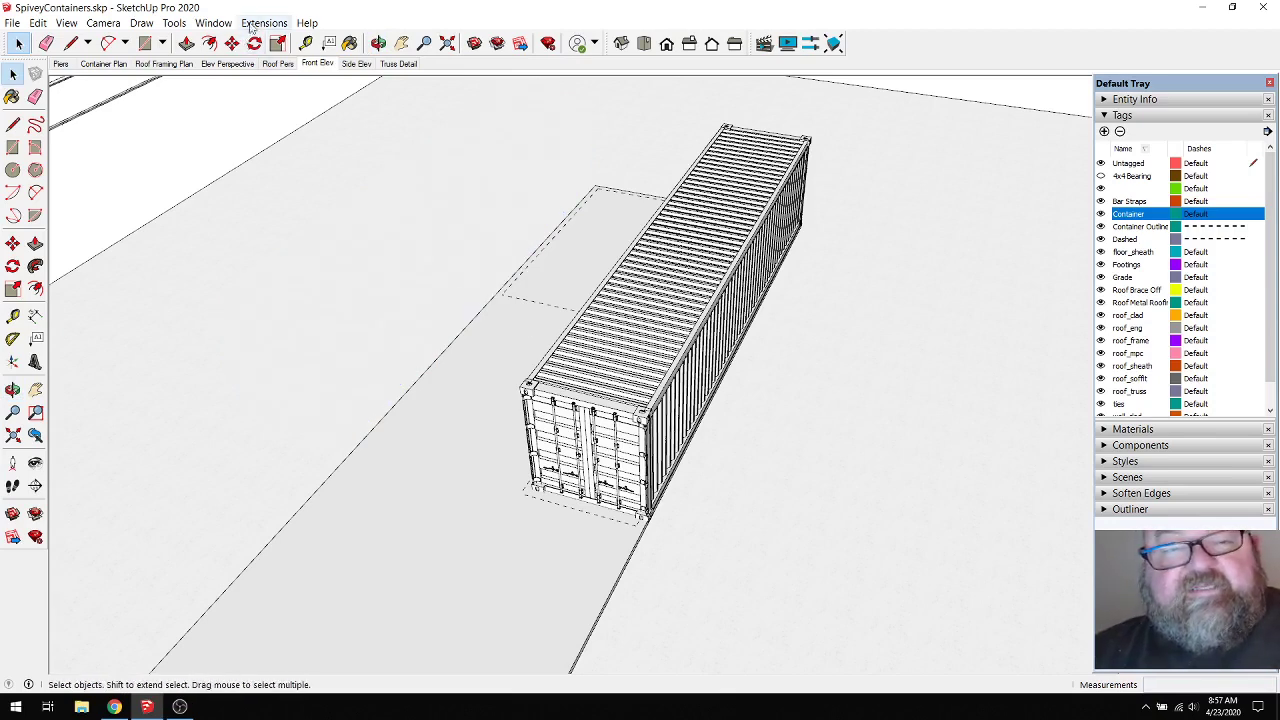
# Step: Search 3D Warehouse for "shipping container 20'" and load the white "20 ft. Shipping Container" directly into the model
pyautogui.click(215, 23)
pyautogui.click(226, 127)
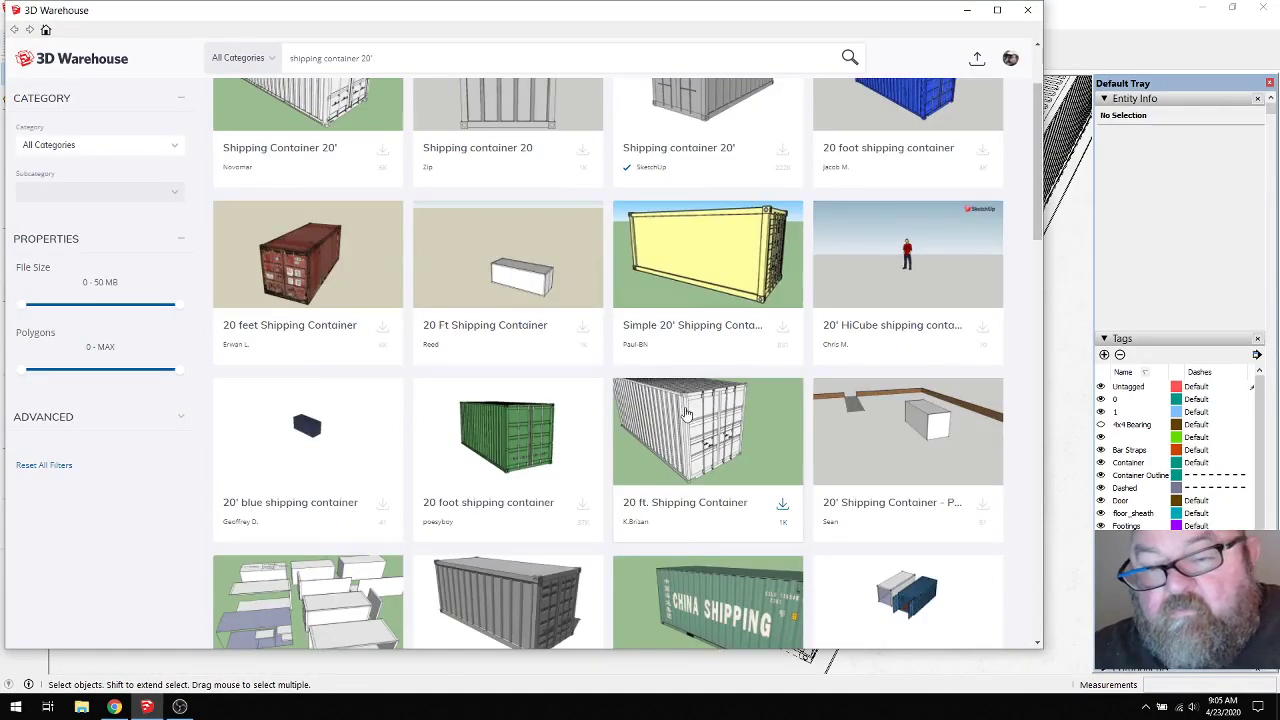
pyautogui.click(686, 413)
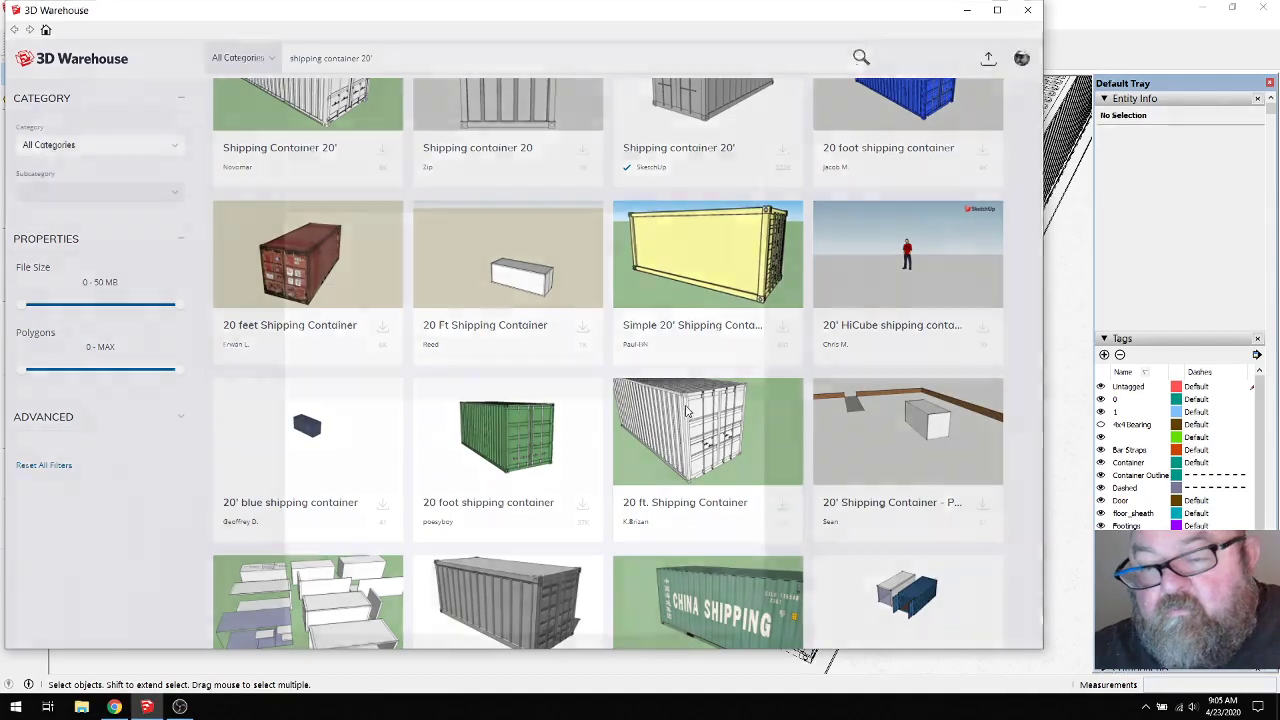
pyautogui.click(624, 318)
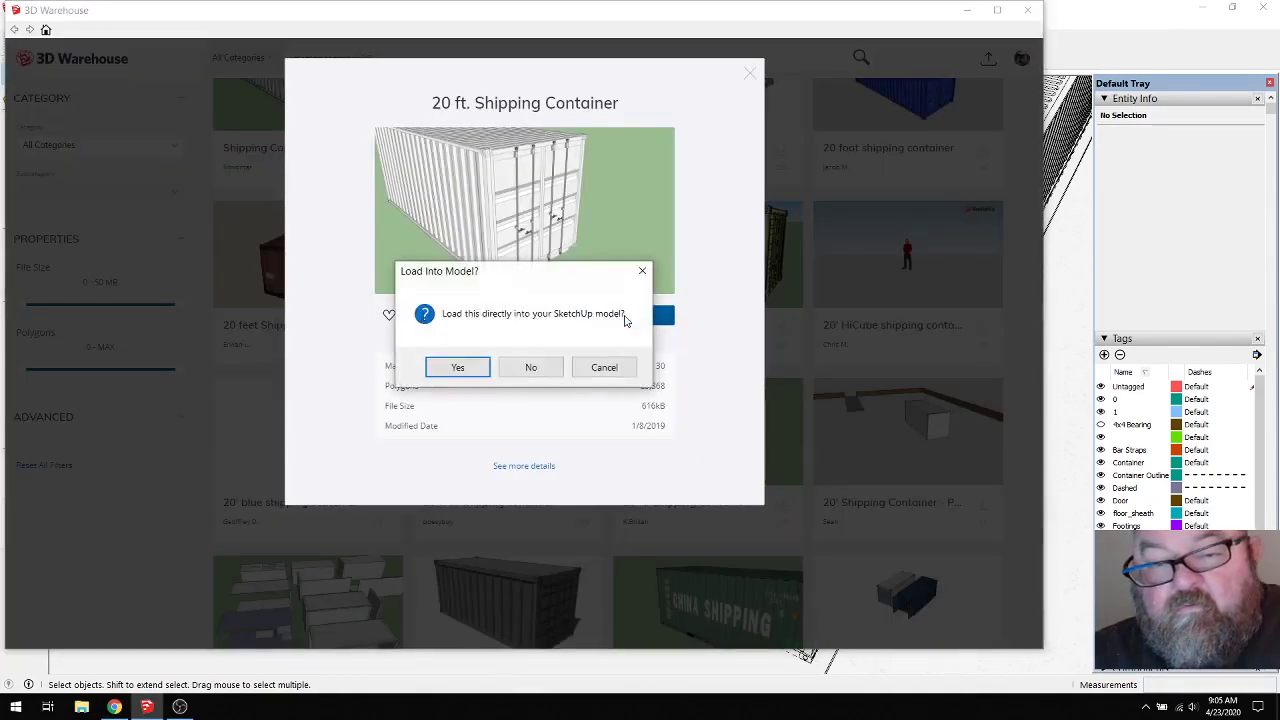
pyautogui.click(489, 370)
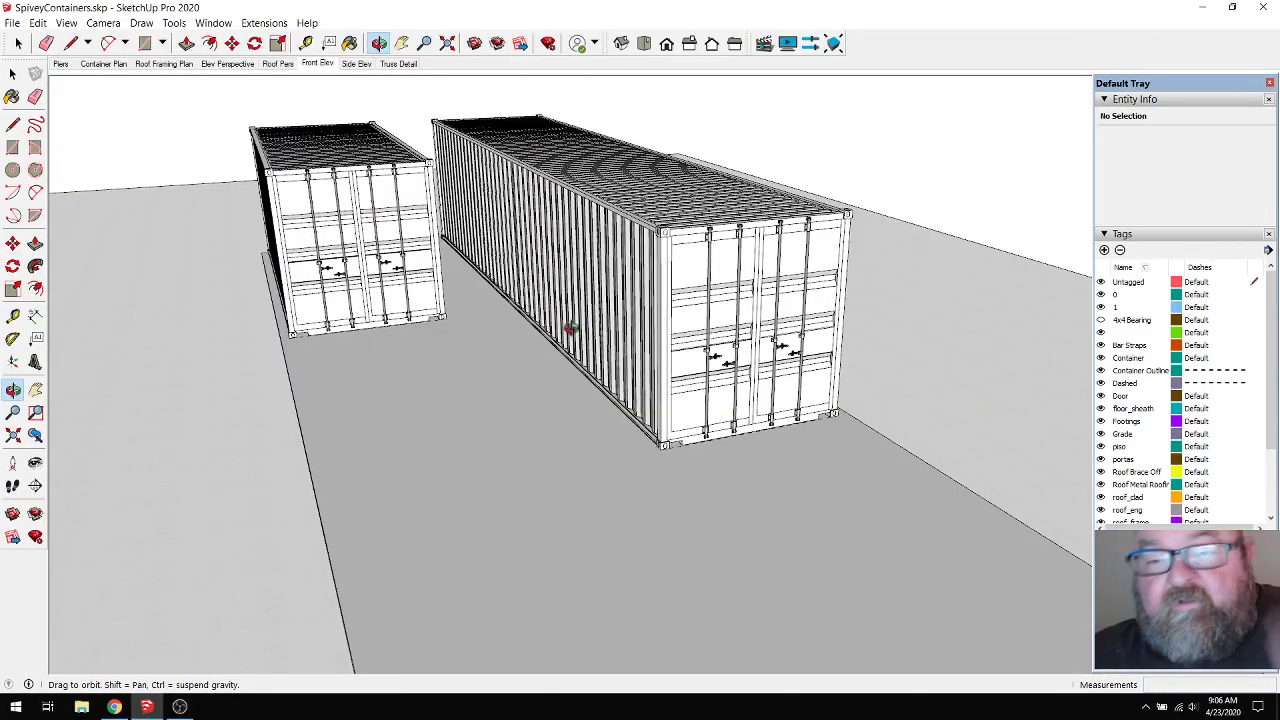
# Step: Switch to Chrome and examine the scanned layout sketch for the container sizes, the gap between them and the roof outline
pyautogui.moveTo(570, 328)
pyautogui.mouseDown()
pyautogui.moveTo(617, 365)
pyautogui.moveTo(460, 329)
pyautogui.moveTo(94, 106)
pyautogui.moveTo(645, 285)
pyautogui.moveTo(457, 443)
pyautogui.moveTo(371, 457)
pyautogui.moveTo(274, 366)
pyautogui.moveTo(286, 278)
pyautogui.moveTo(543, 503)
pyautogui.moveTo(703, 591)
pyautogui.moveTo(674, 540)
pyautogui.moveTo(569, 466)
pyautogui.moveTo(505, 395)
pyautogui.moveTo(334, 420)
pyautogui.moveTo(414, 491)
pyautogui.moveTo(486, 528)
pyautogui.mouseUp()
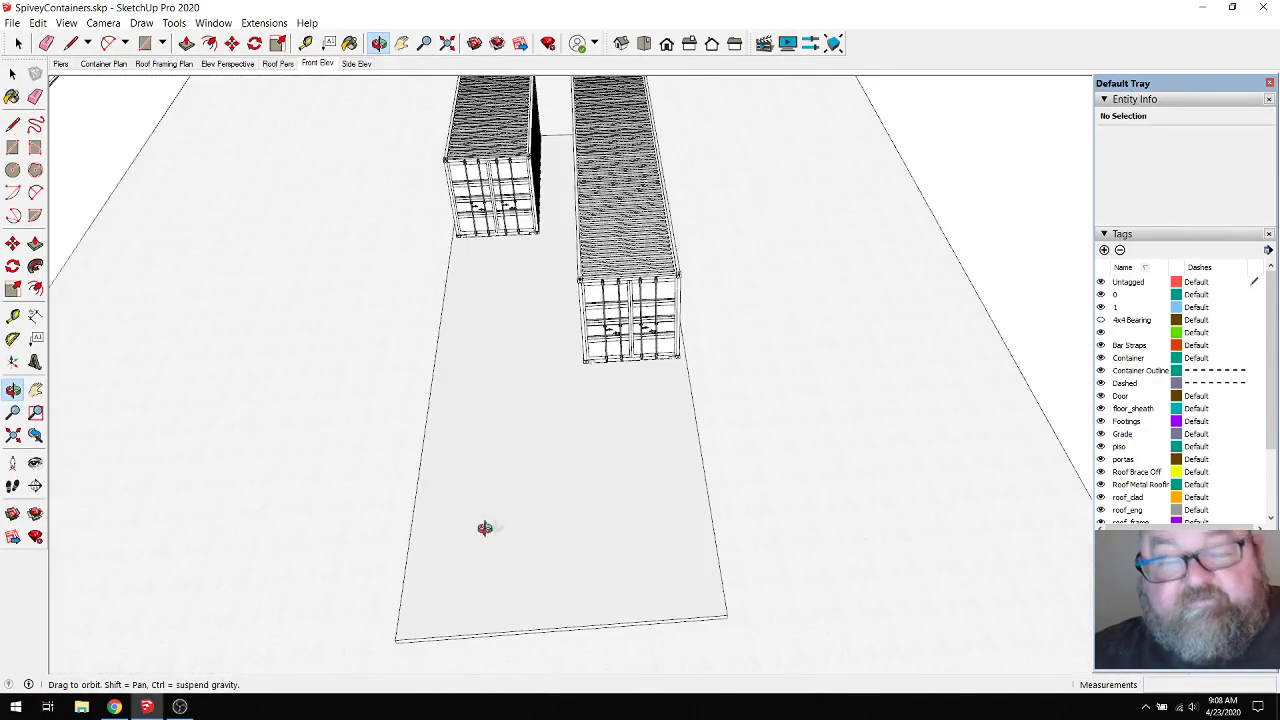
pyautogui.click(114, 706)
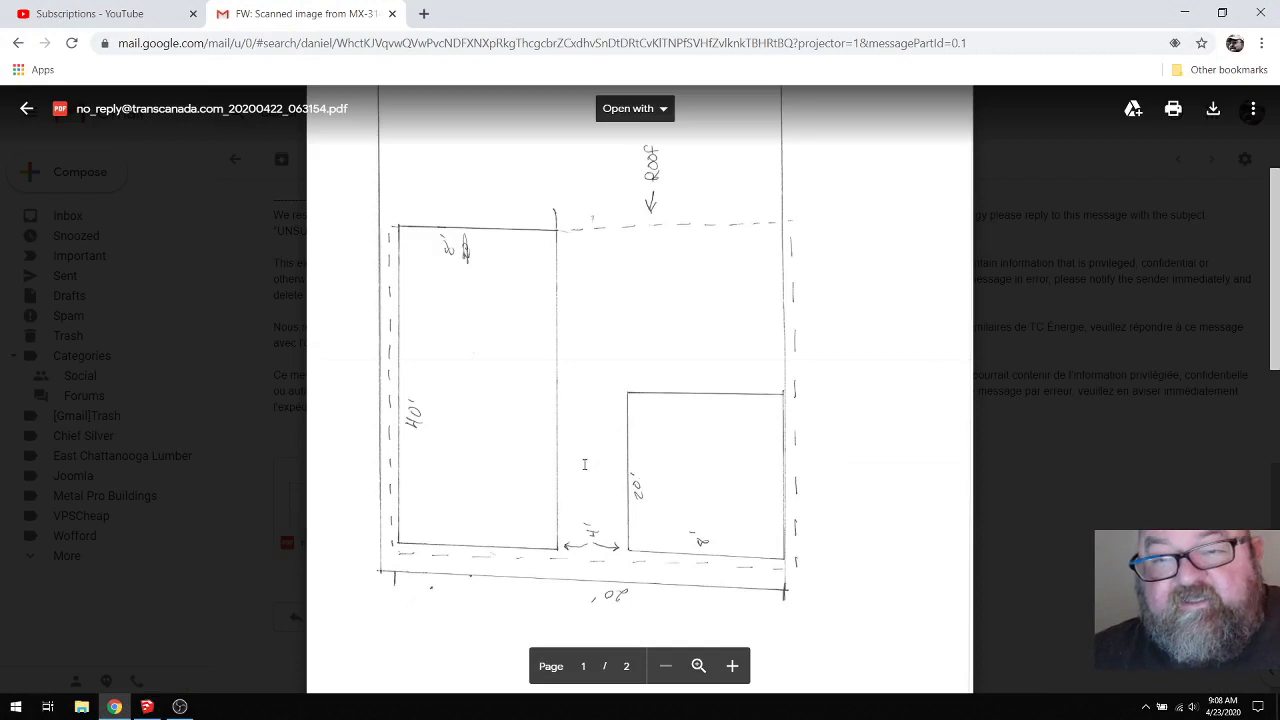
pyautogui.scroll(-2, 585, 464)
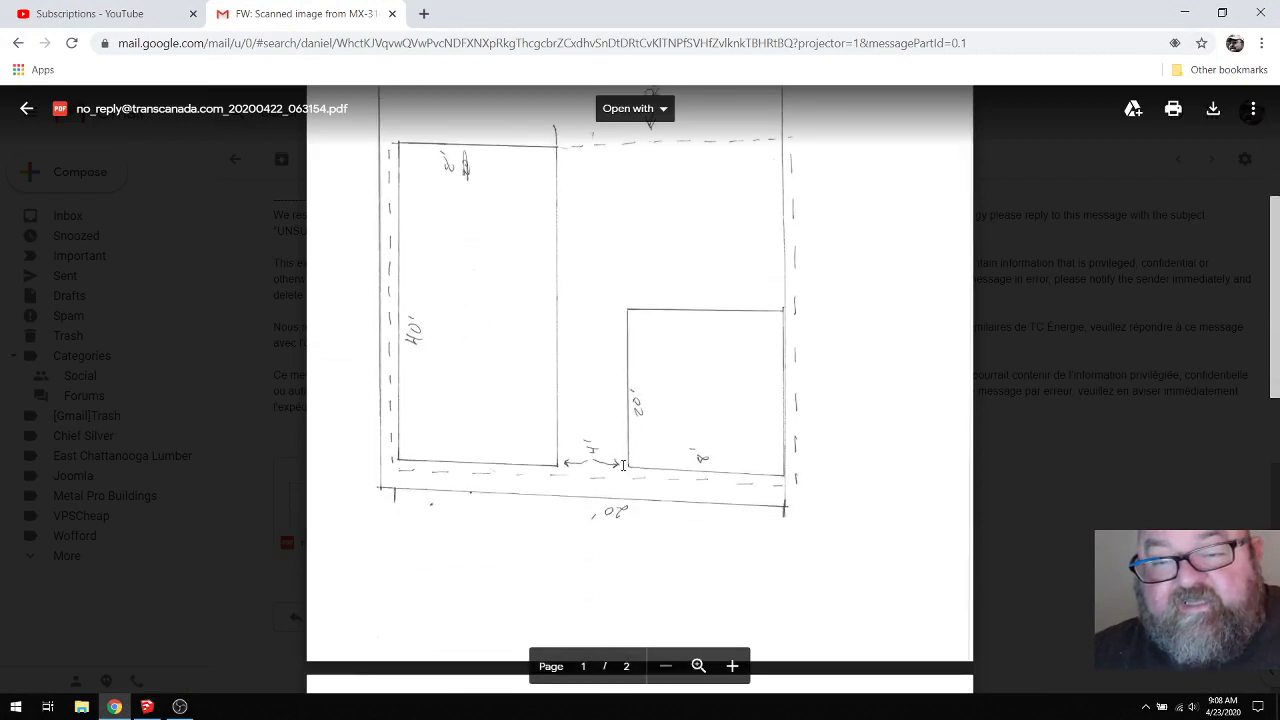
pyautogui.scroll(3, 585, 470)
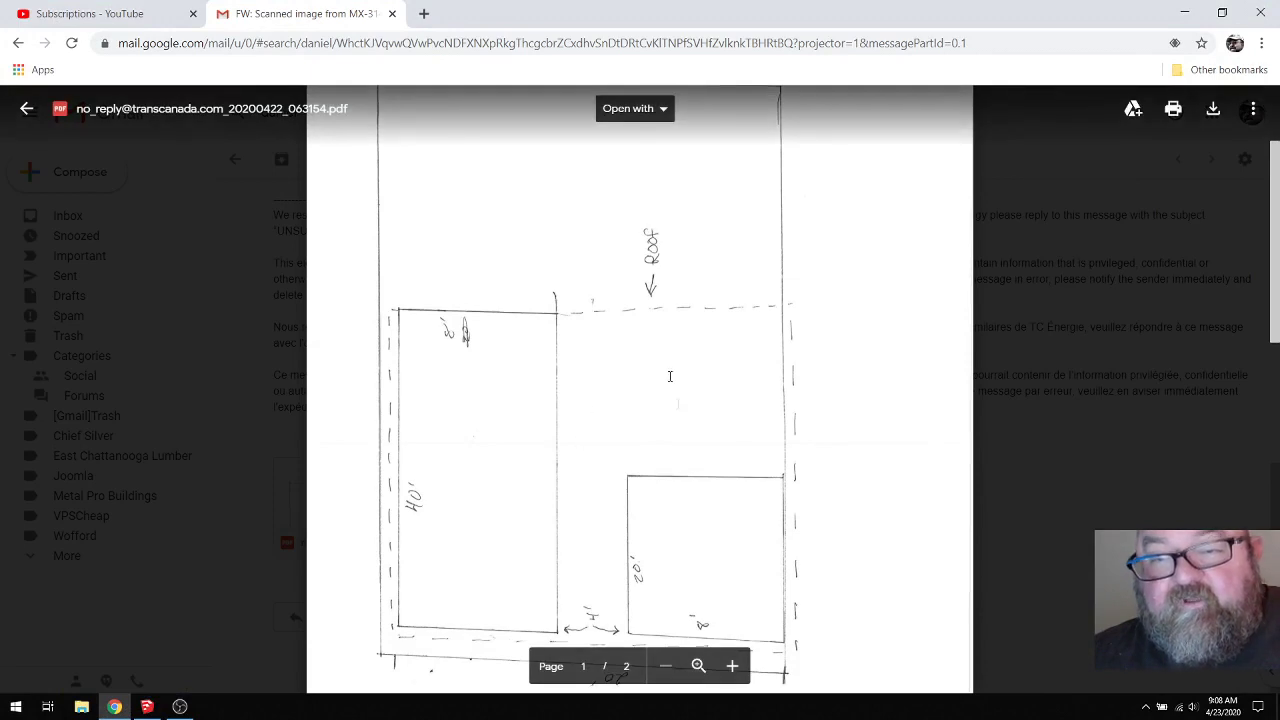
pyautogui.scroll(4, 677, 406)
pyautogui.scroll(-6, 677, 406)
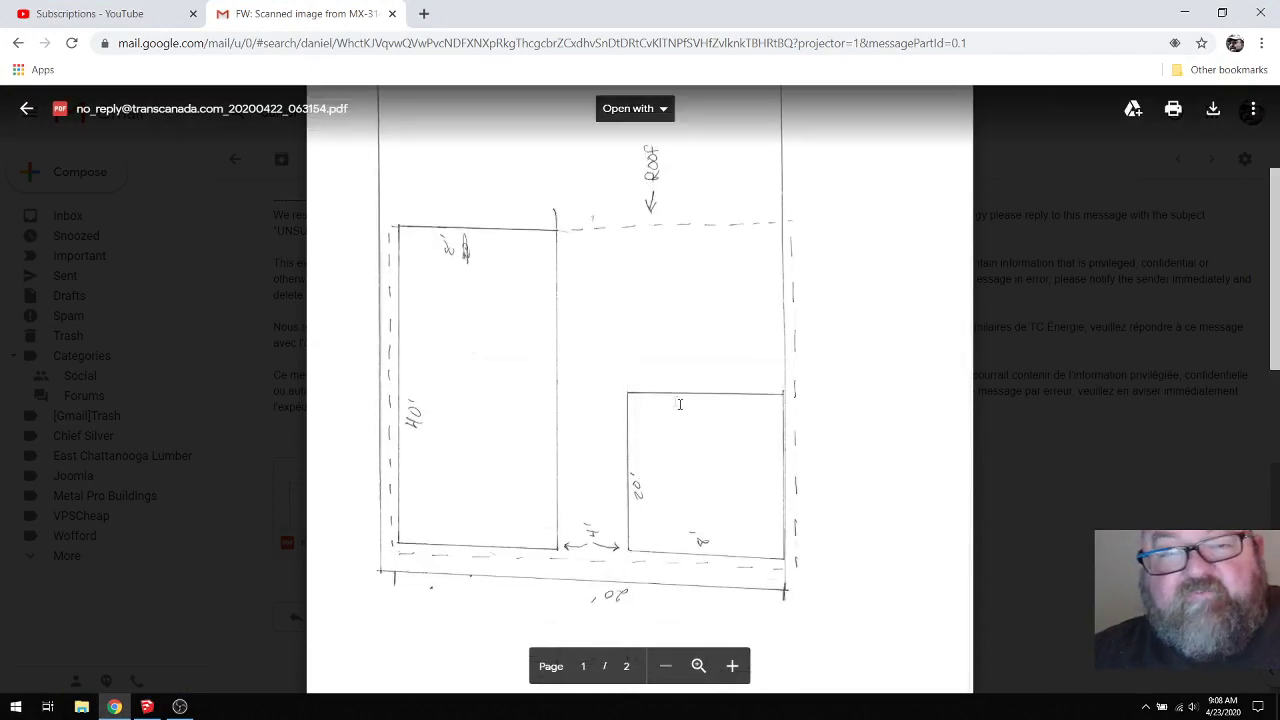
# Step: Return to SketchUp and make the 4x4 Bearing tag visible
pyautogui.click(148, 707)
pyautogui.moveTo(543, 323); pyautogui.dragTo(801, 330)
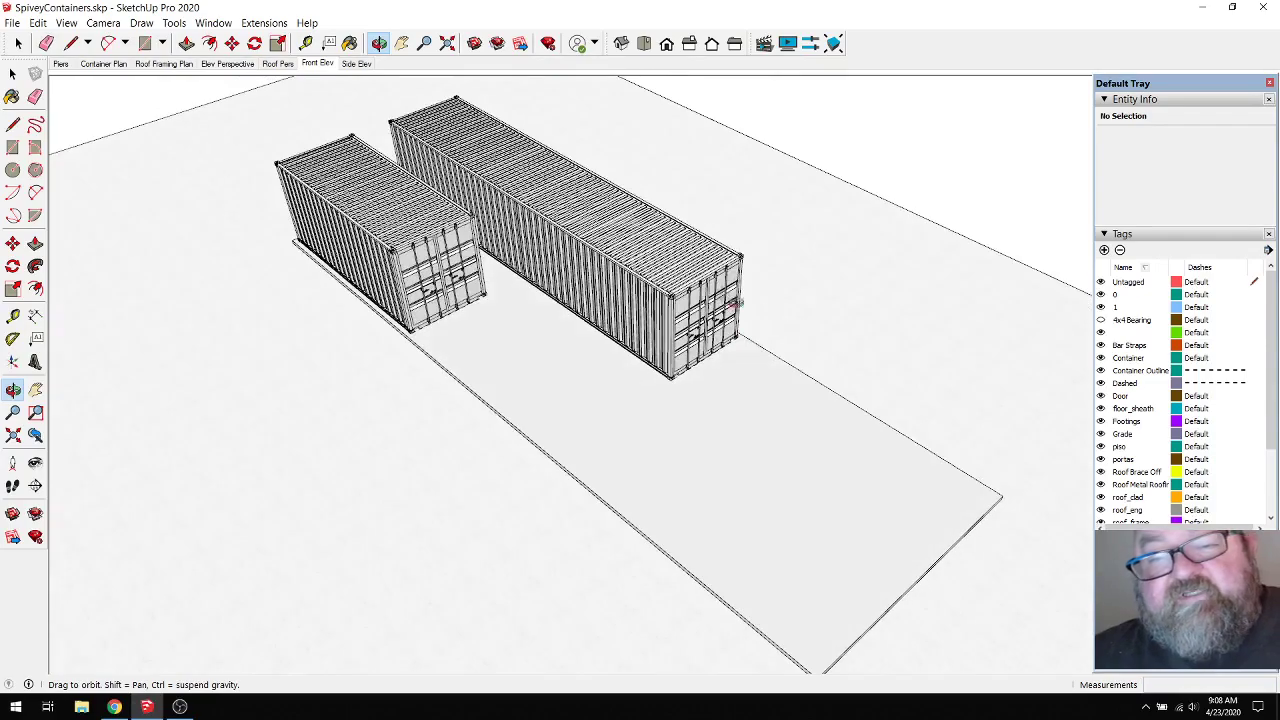
pyautogui.scroll(-1, 694, 286)
pyautogui.moveTo(677, 260); pyautogui.dragTo(683, 314)
pyautogui.scroll(3, 497, 238)
pyautogui.moveTo(497, 238); pyautogui.dragTo(615, 476)
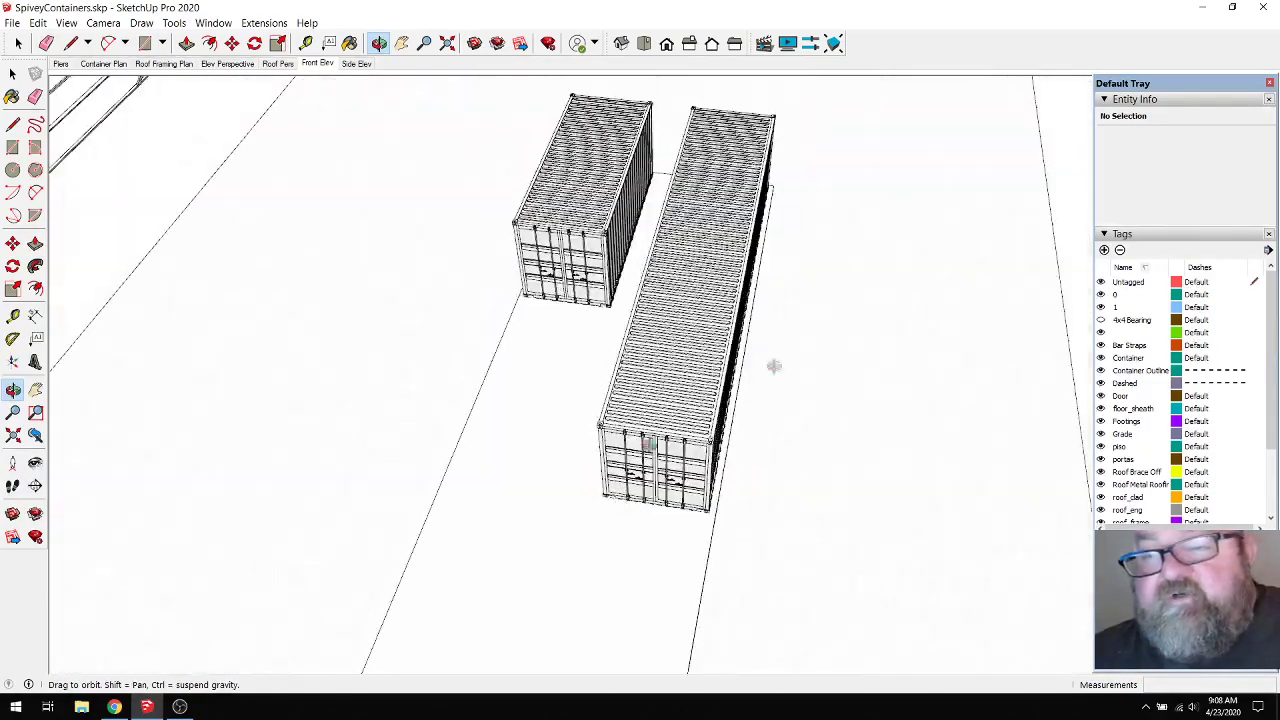
pyautogui.click(1101, 320)
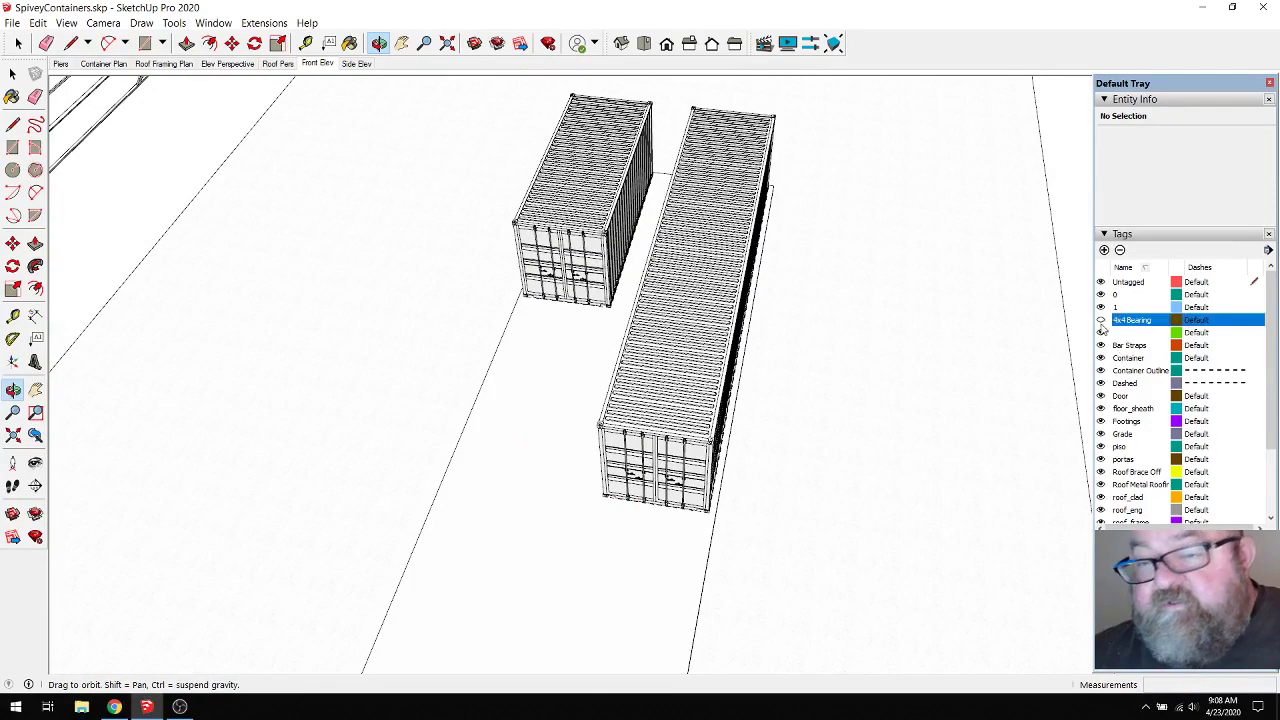
# Step: Examine how the 4x4 bearing timber and its strap sit at the corner casting of the 40 ft container
pyautogui.moveTo(685, 432)
pyautogui.mouseDown()
pyautogui.moveTo(700, 371)
pyautogui.moveTo(697, 414)
pyautogui.mouseUp()
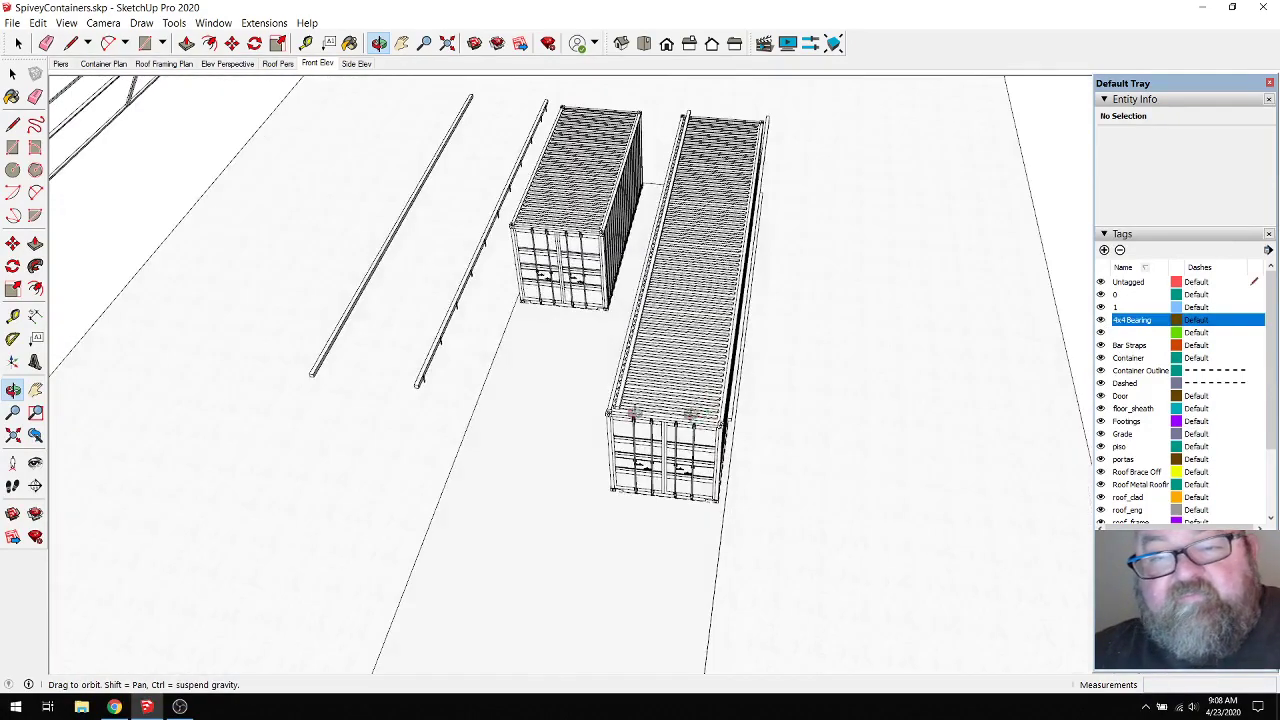
pyautogui.click(17, 47)
pyautogui.scroll(8, 652, 428)
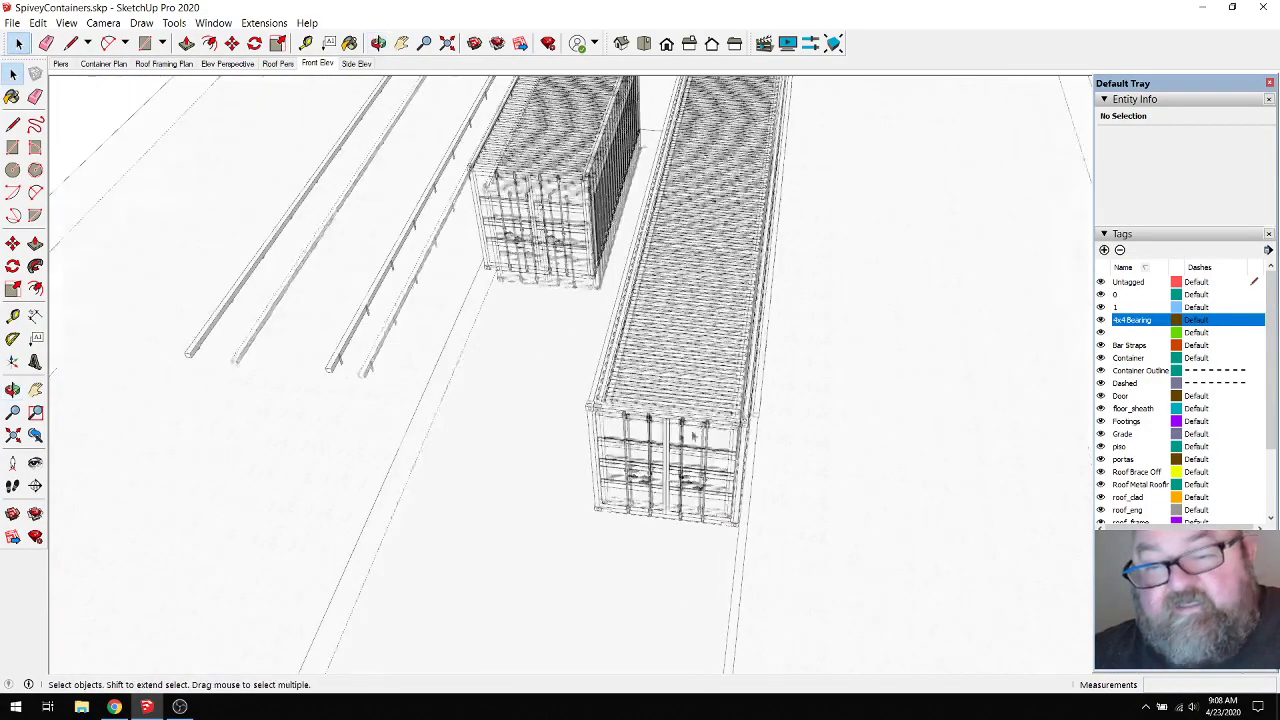
pyautogui.scroll(3, 757, 437)
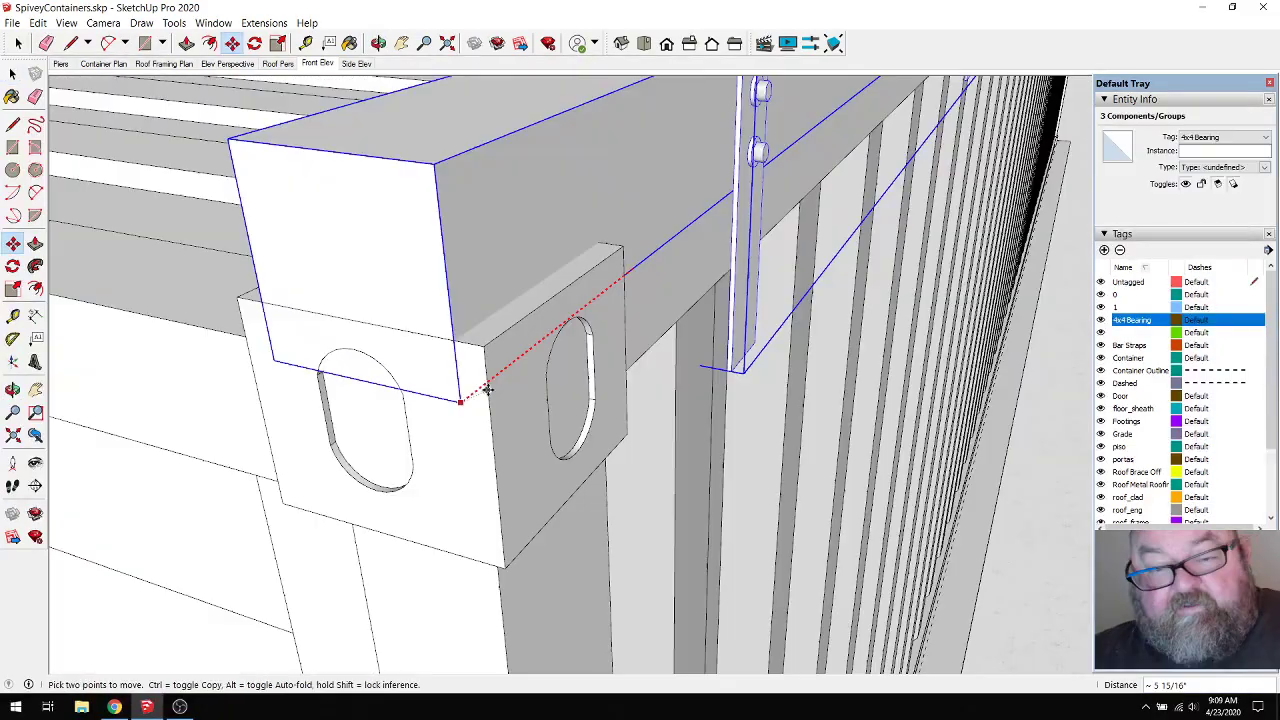
pyautogui.click(378, 43)
pyautogui.moveTo(690, 330); pyautogui.dragTo(629, 279)
pyautogui.moveTo(571, 364); pyautogui.dragTo(483, 383)
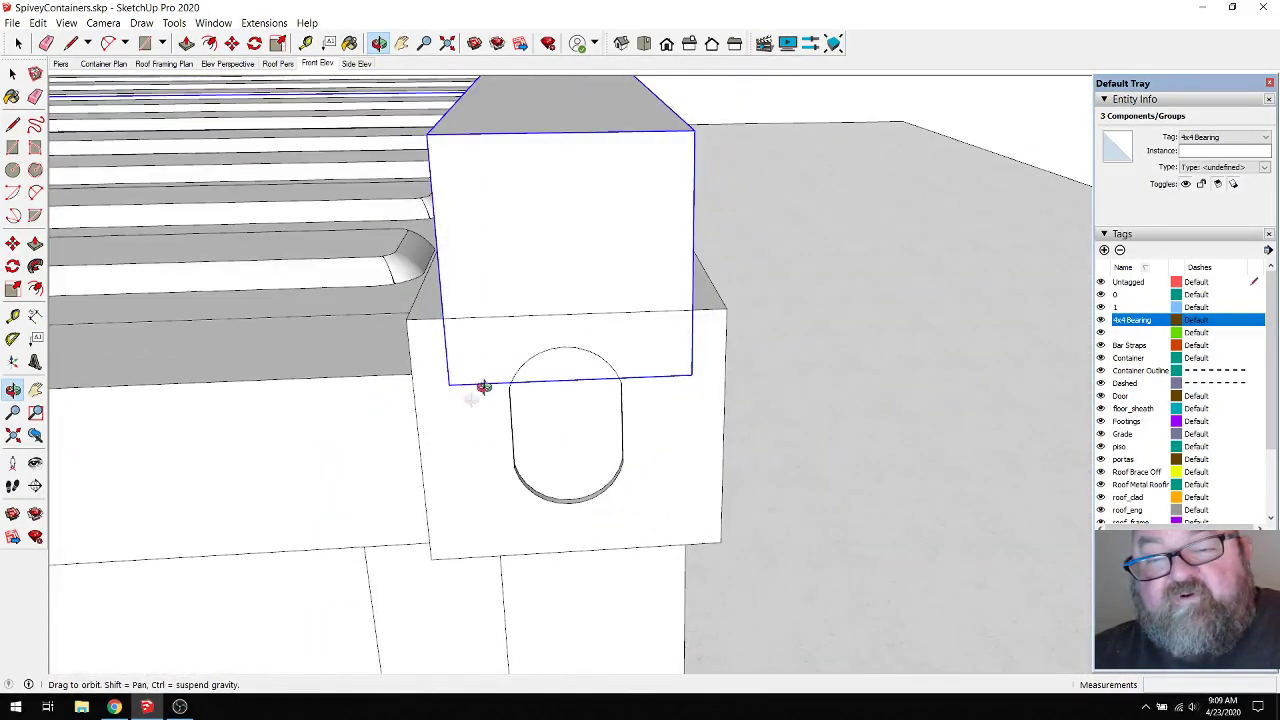
pyautogui.moveTo(600, 414); pyautogui.dragTo(504, 361)
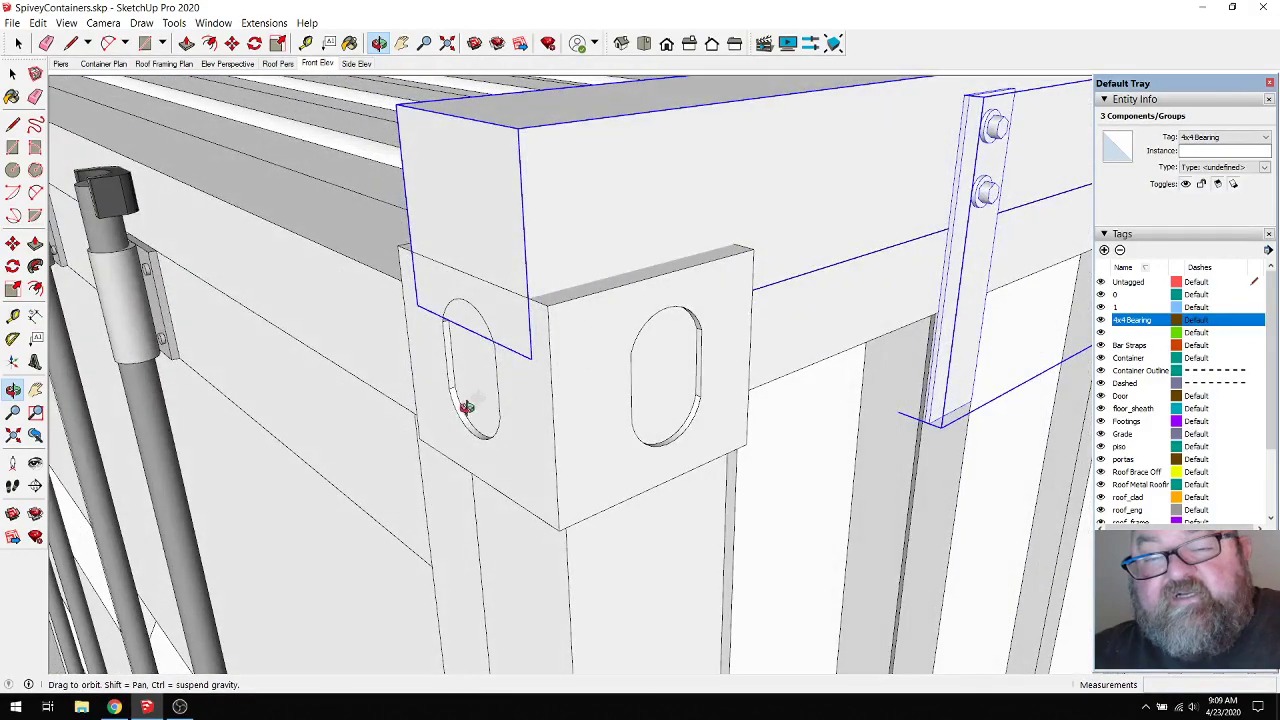
pyautogui.moveTo(450, 436); pyautogui.dragTo(562, 415)
pyautogui.moveTo(469, 416); pyautogui.dragTo(507, 393)
pyautogui.moveTo(777, 319); pyautogui.dragTo(471, 346)
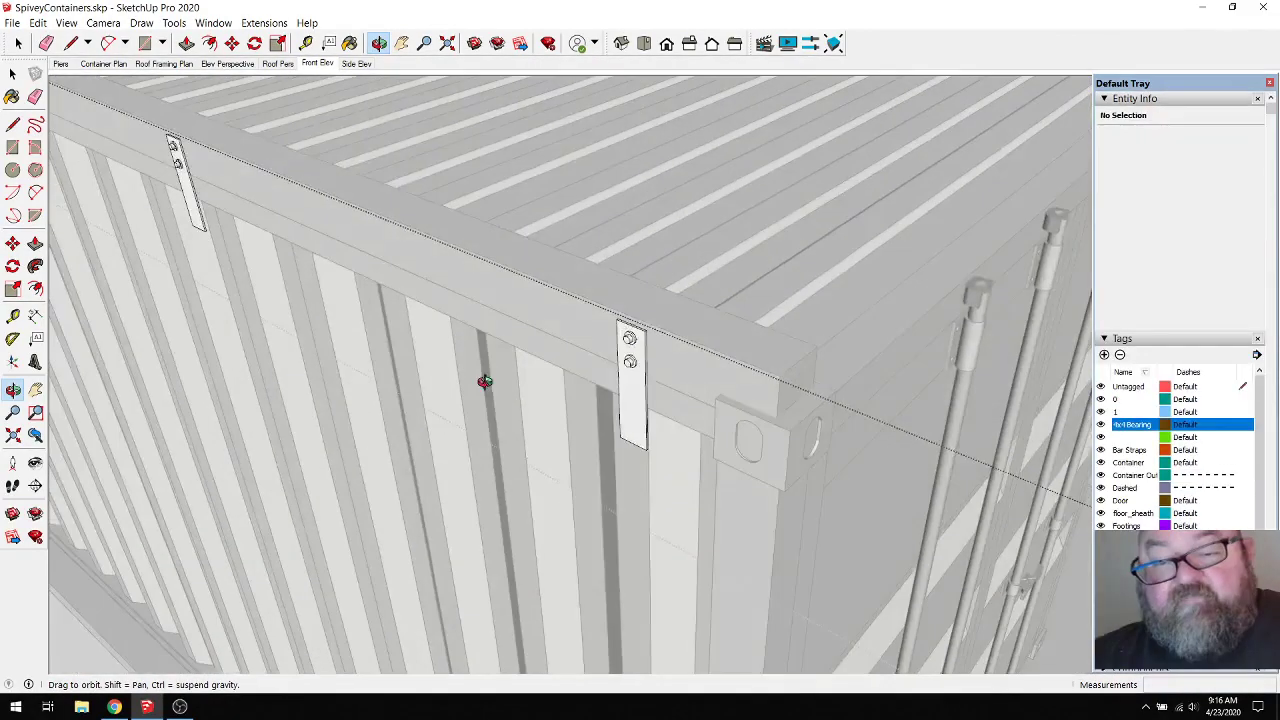
# Step: Inspect the bolted bar straps that fasten the 4x4 bearing to the side of the 20 ft container
pyautogui.scroll(5, 634, 420)
pyautogui.moveTo(626, 298); pyautogui.dragTo(822, 341)
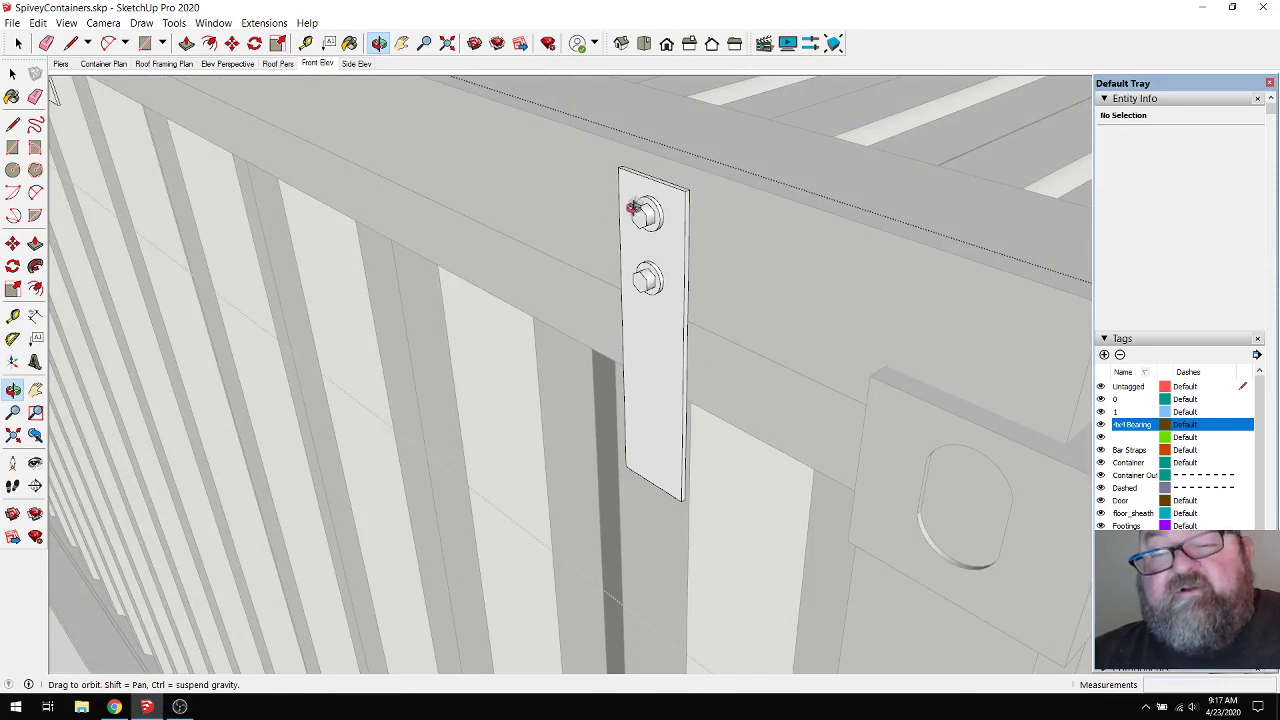
pyautogui.scroll(-10, 694, 400)
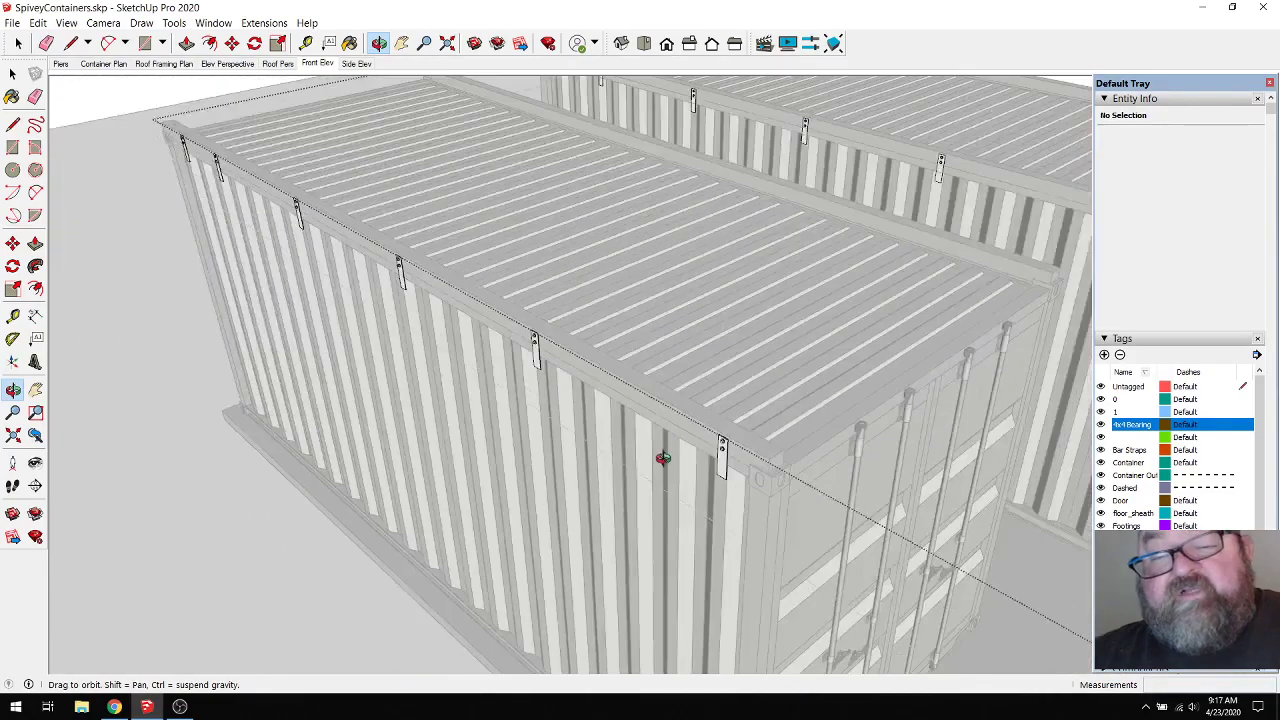
pyautogui.moveTo(662, 458); pyautogui.dragTo(527, 451)
pyautogui.scroll(-10, 527, 451)
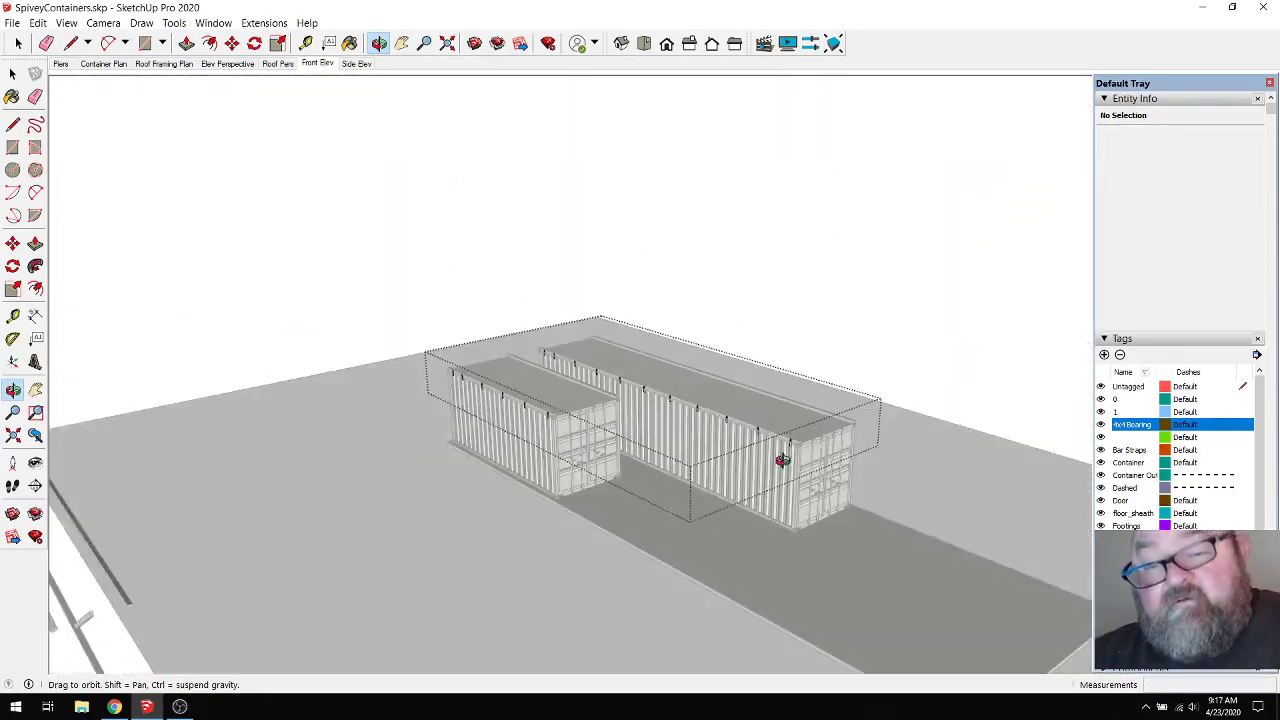
pyautogui.moveTo(783, 459); pyautogui.dragTo(218, 210)
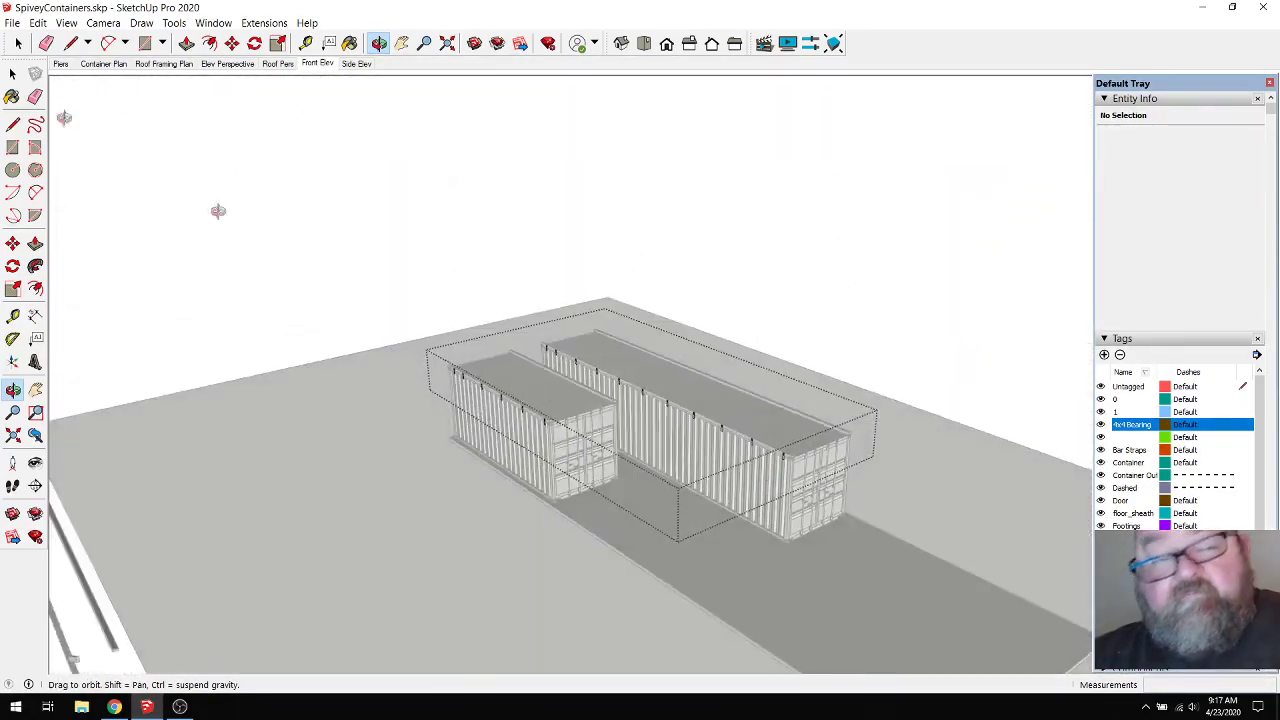
# Step: Leave the group being edited around the bar straps
pyautogui.click(13, 22)
pyautogui.click(17, 43)
pyautogui.click(17, 43)
pyautogui.click(462, 144)
# Step: Examine the bar strap spacing and the 4x4 bearings along the roof edges of the 40 ft container
pyautogui.scroll(10, 782, 456)
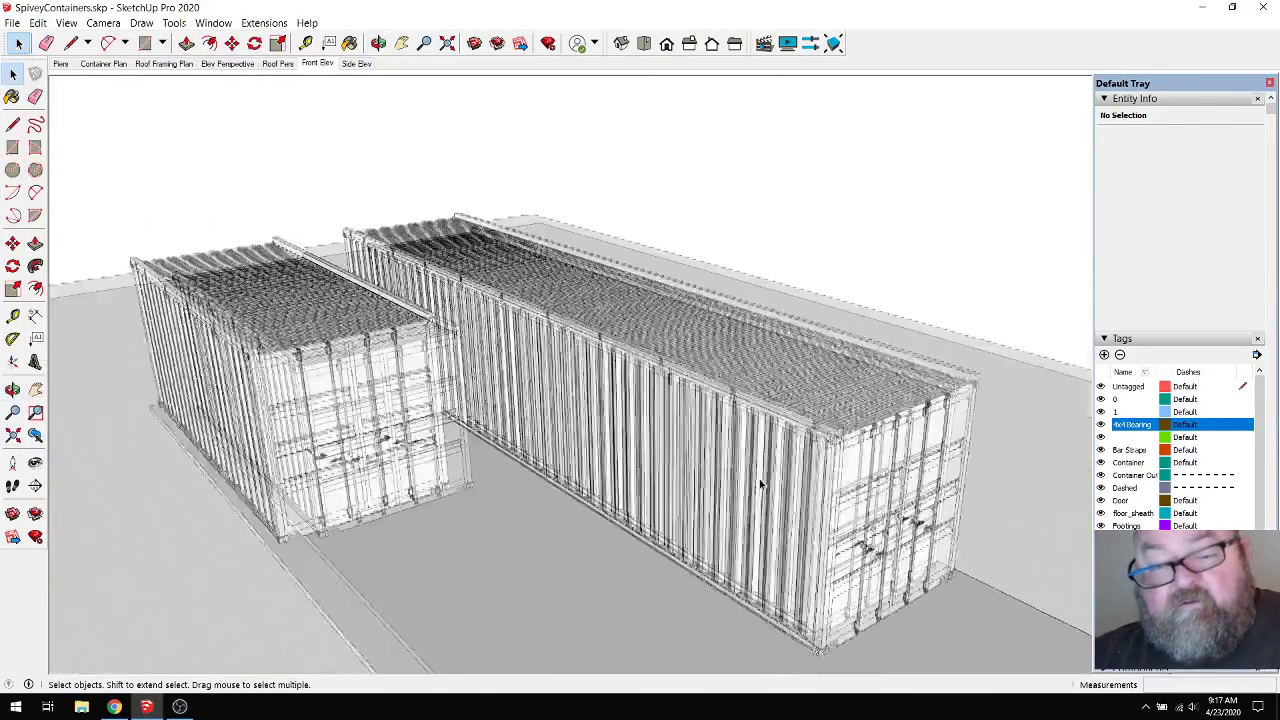
pyautogui.scroll(5, 782, 456)
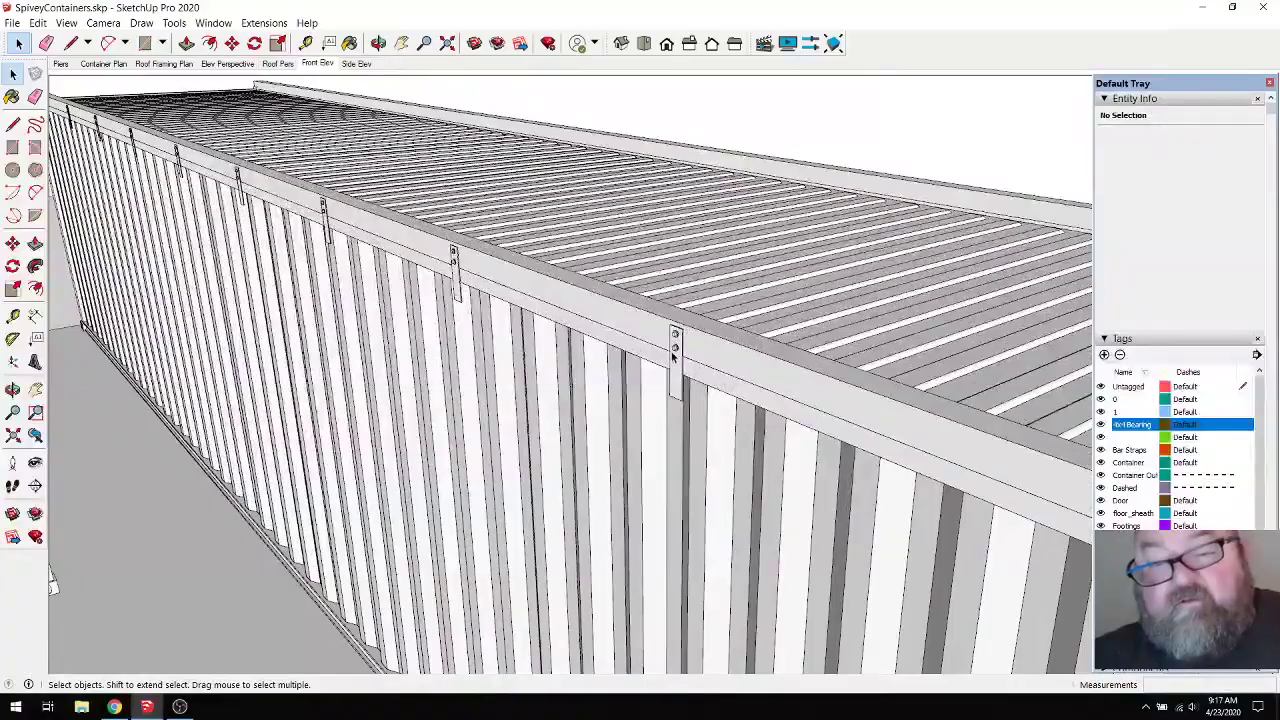
pyautogui.scroll(-3, 516, 284)
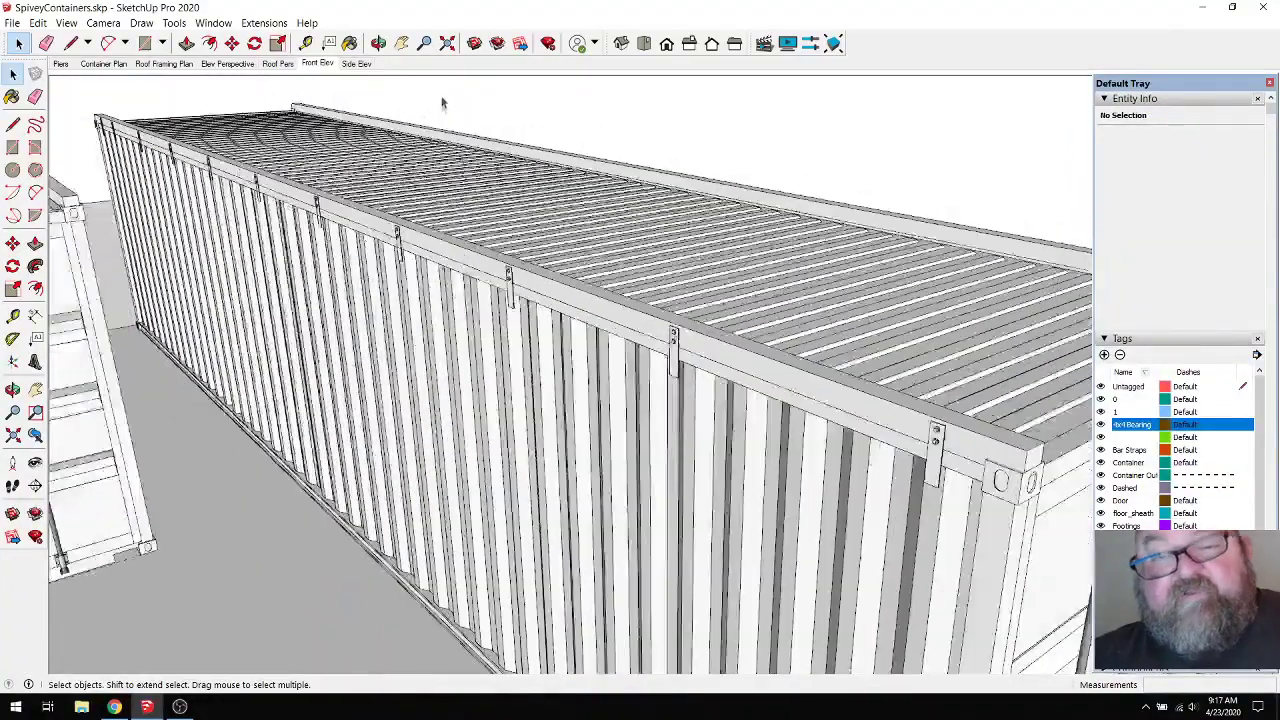
pyautogui.press('o')
pyautogui.moveTo(508, 268); pyautogui.dragTo(580, 271)
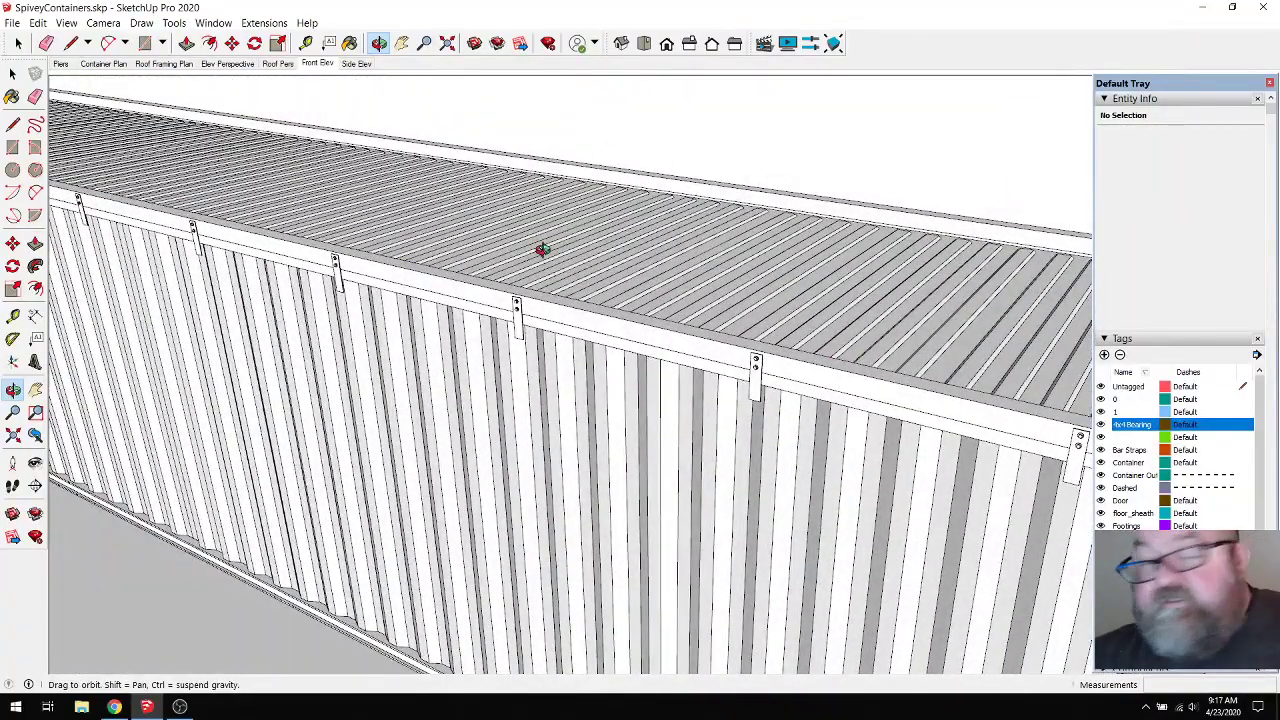
pyautogui.scroll(-6, 541, 249)
pyautogui.moveTo(729, 280); pyautogui.dragTo(716, 340)
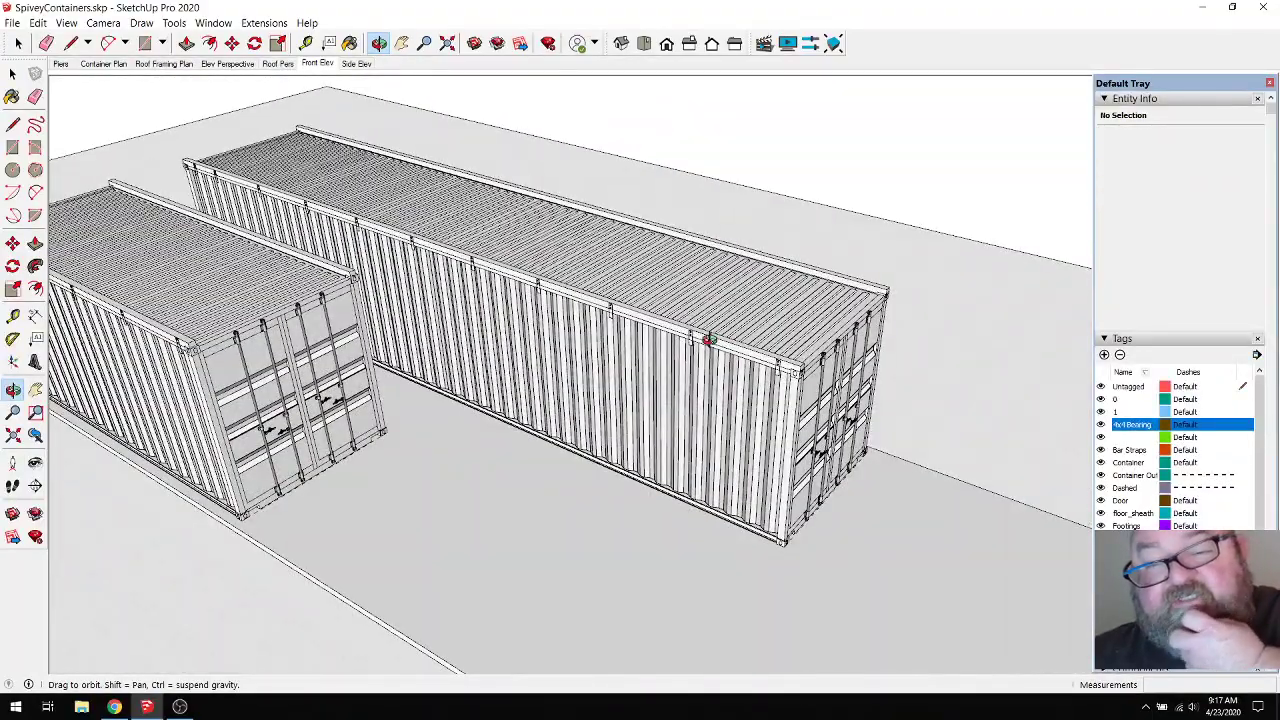
pyautogui.moveTo(746, 354); pyautogui.dragTo(665, 378)
pyautogui.scroll(-2, 665, 375)
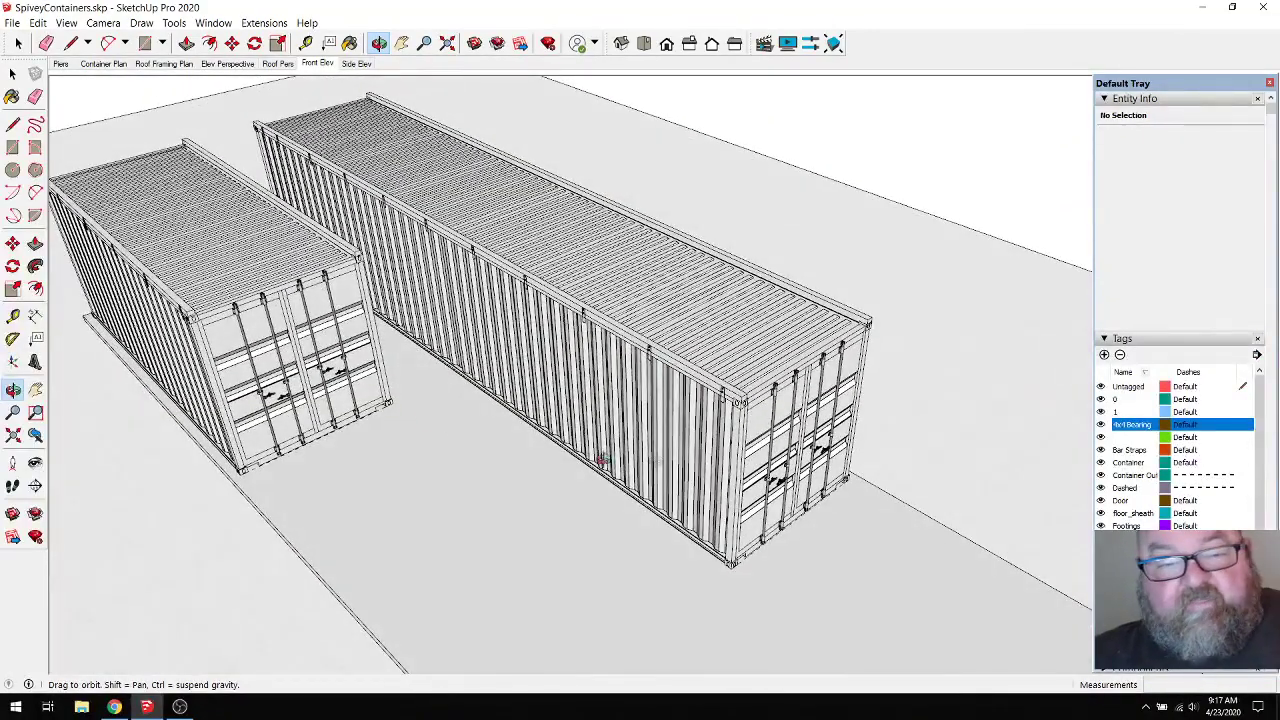
# Step: Draw an 11 7/8 by 1 3/4 inch rectangle on the door-side corner post of the 20 ft container, below the corner casting
pyautogui.moveTo(604, 458); pyautogui.dragTo(493, 442)
pyautogui.scroll(10, 522, 404)
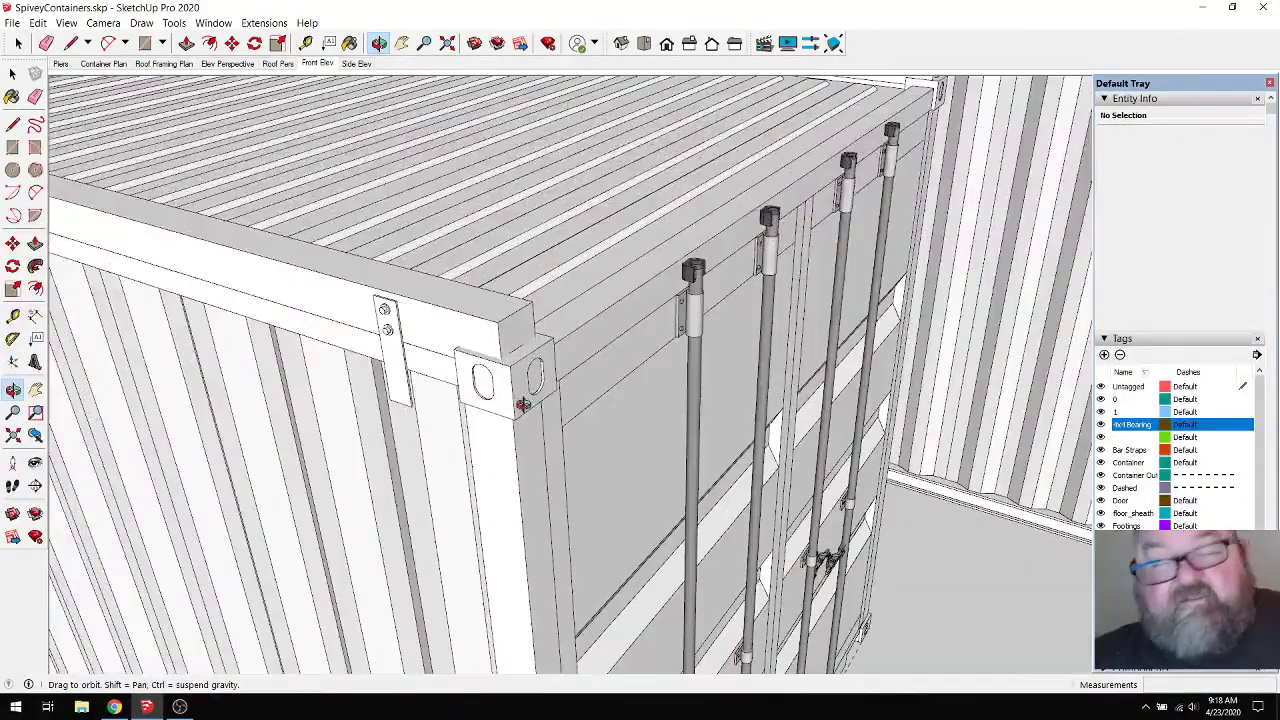
pyautogui.click(144, 43)
pyautogui.scroll(-3, 198, 172)
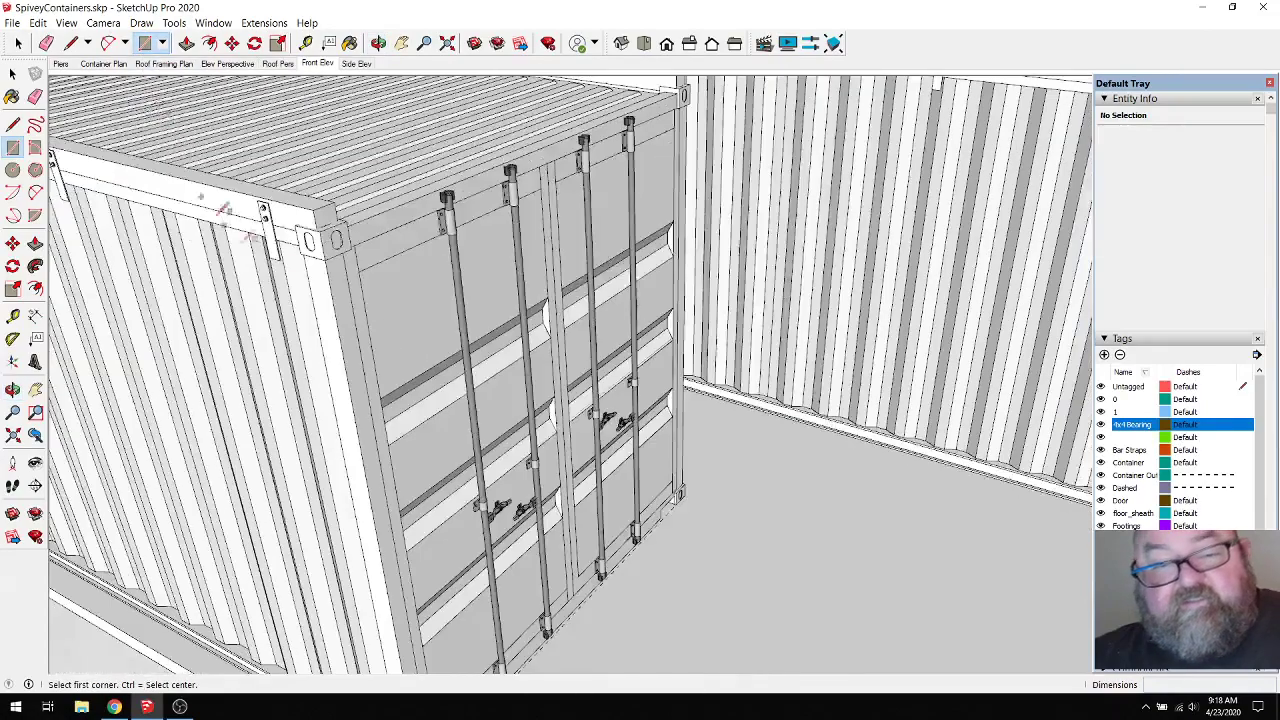
pyautogui.scroll(5, 352, 183)
pyautogui.click(344, 183)
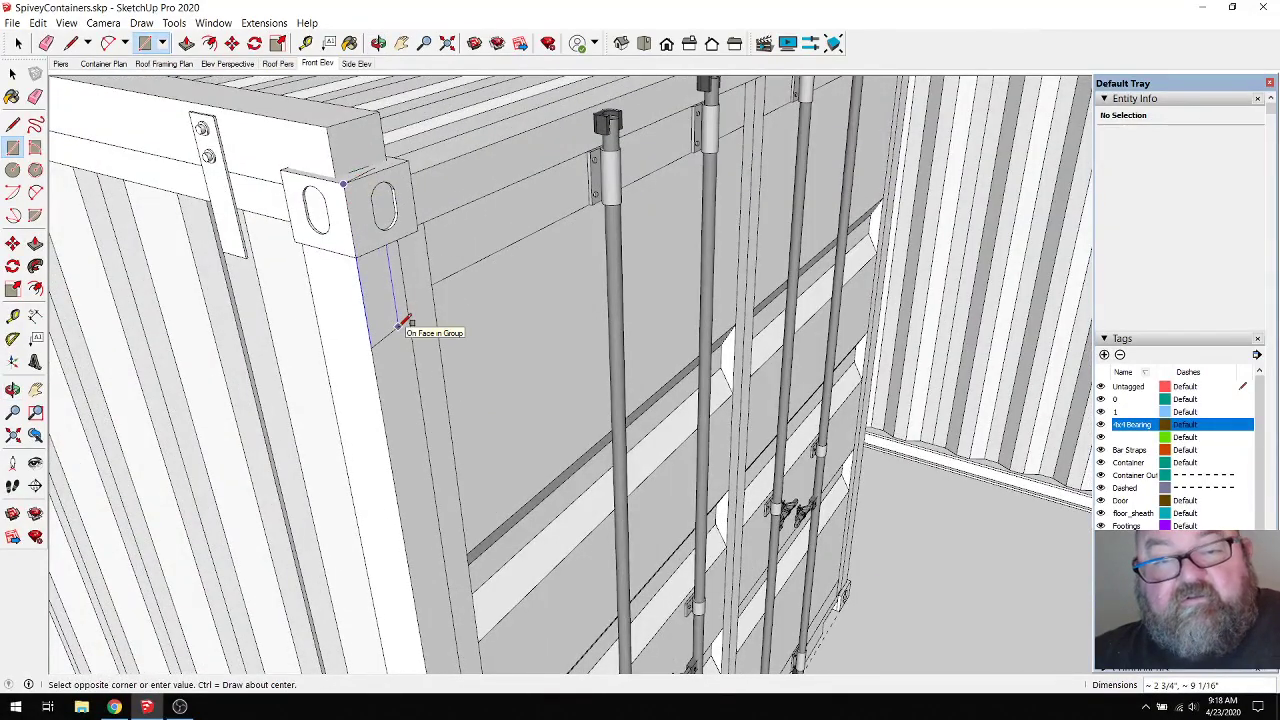
pyautogui.press('Escape')
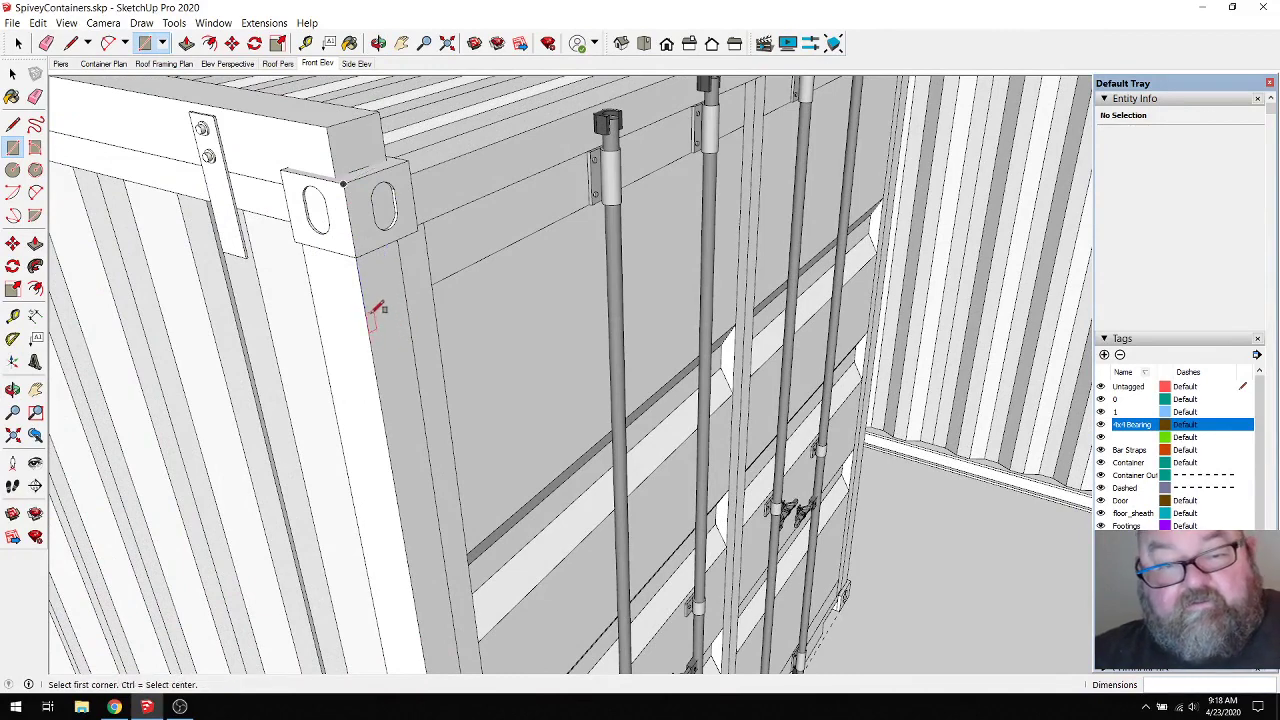
pyautogui.click(364, 309)
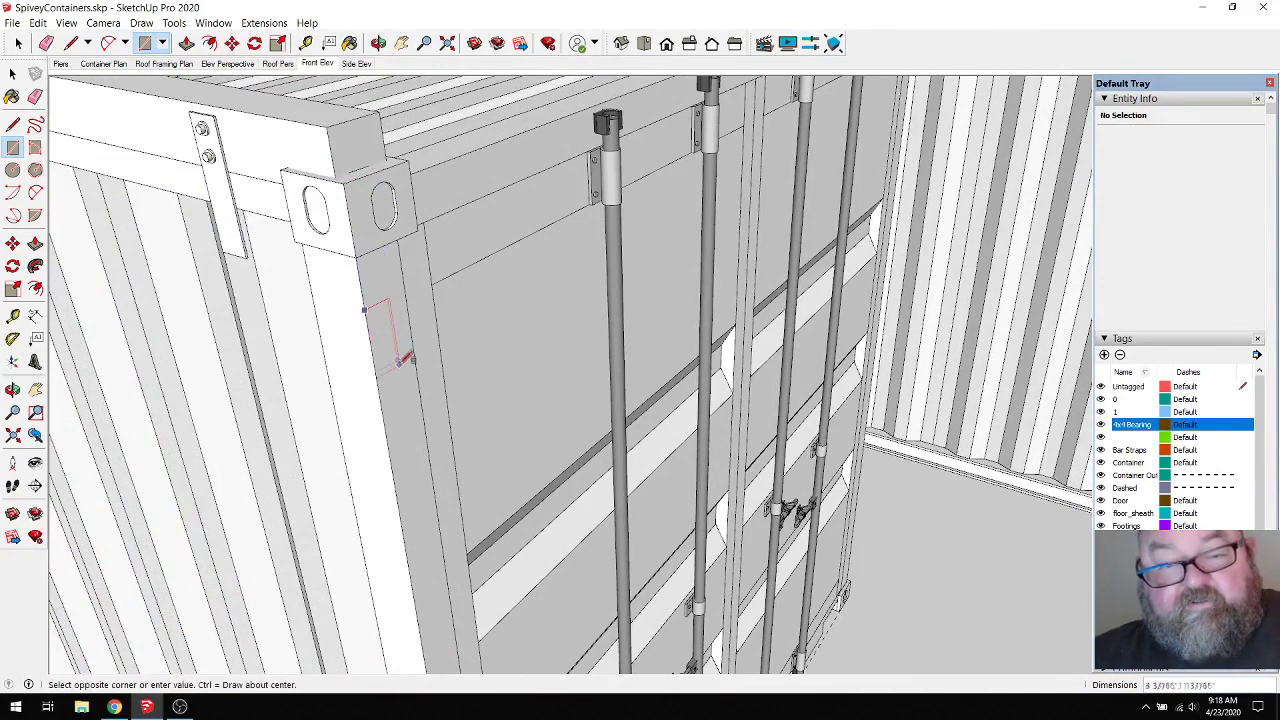
pyautogui.click(409, 418)
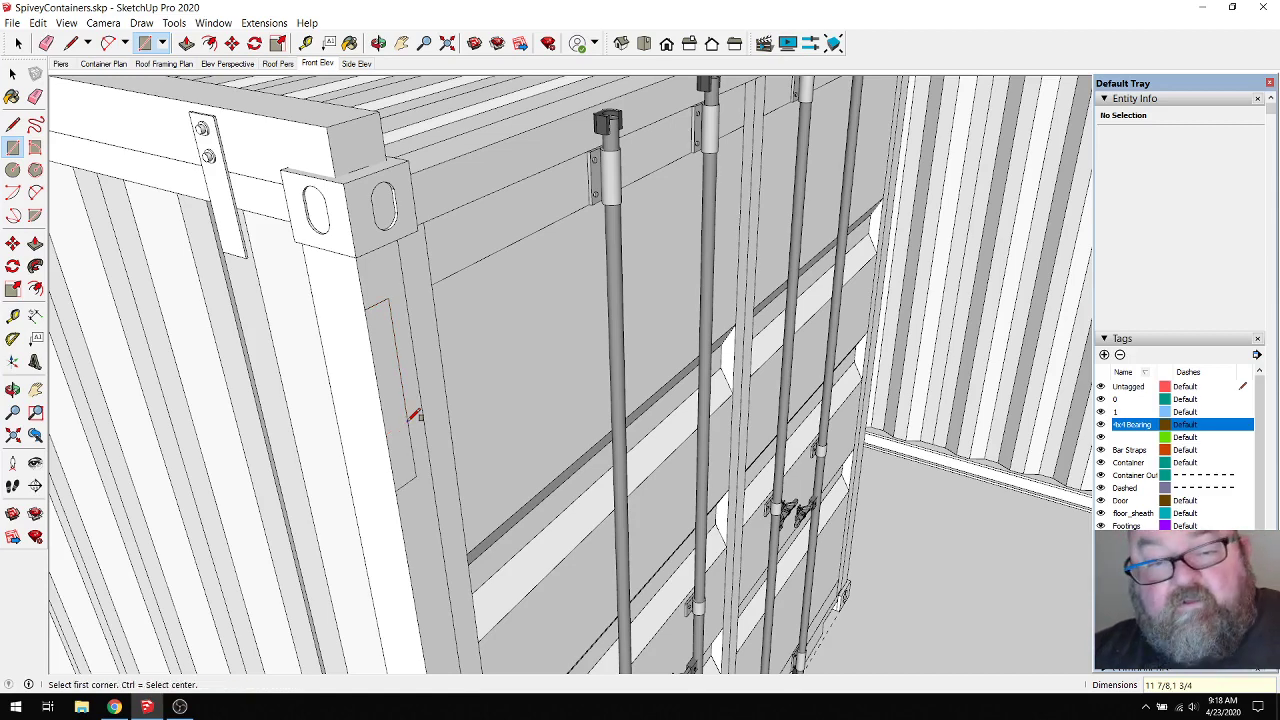
# Step: Measure the height of the rectangle on the corner post
pyautogui.scroll(3, 401, 412)
pyautogui.click(305, 43)
pyautogui.click(377, 259)
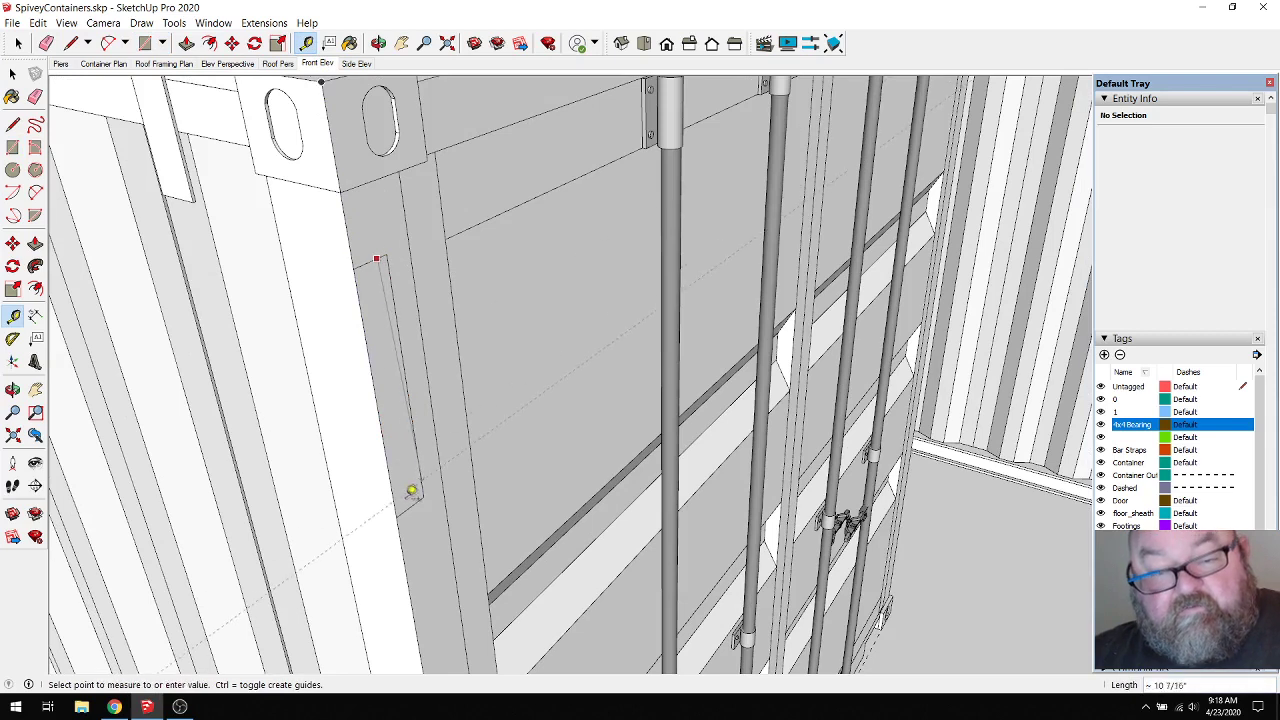
pyautogui.click(419, 500)
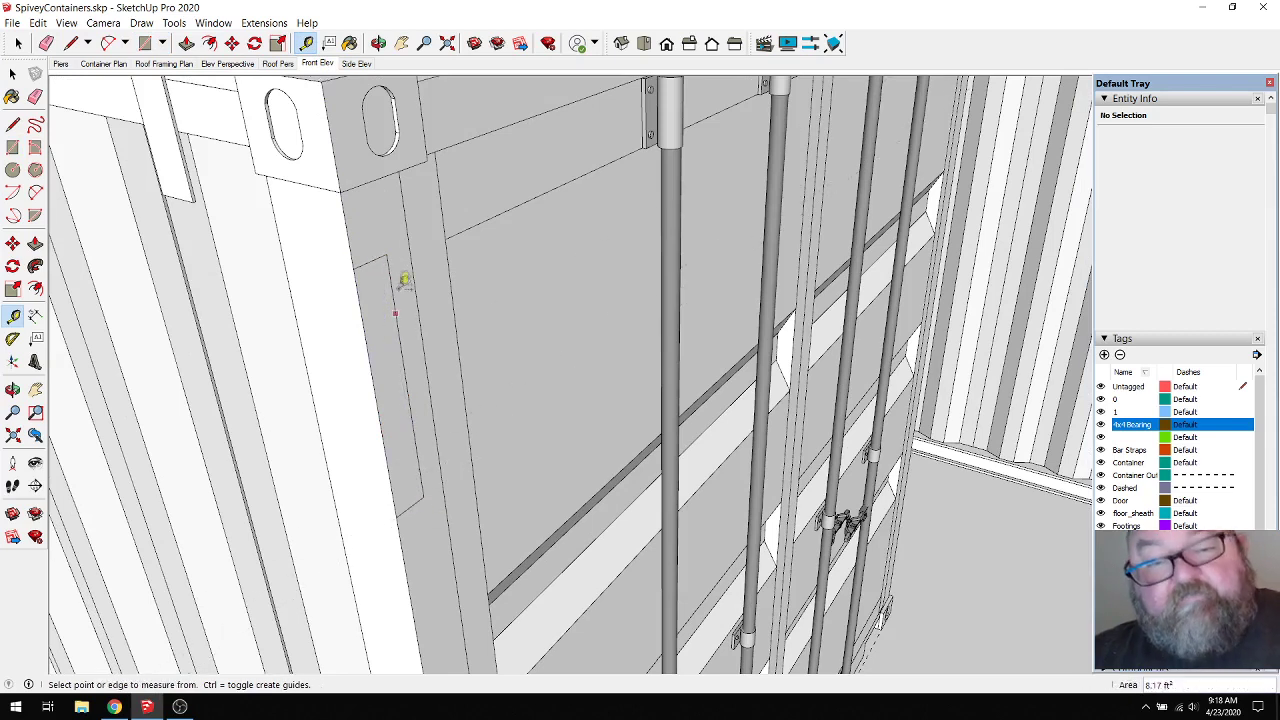
# Step: Turn the rectangle's face and edges on the corner post into a group
pyautogui.press('space')
pyautogui.moveTo(334, 244); pyautogui.dragTo(432, 540)
pyautogui.rightClick(395, 389)
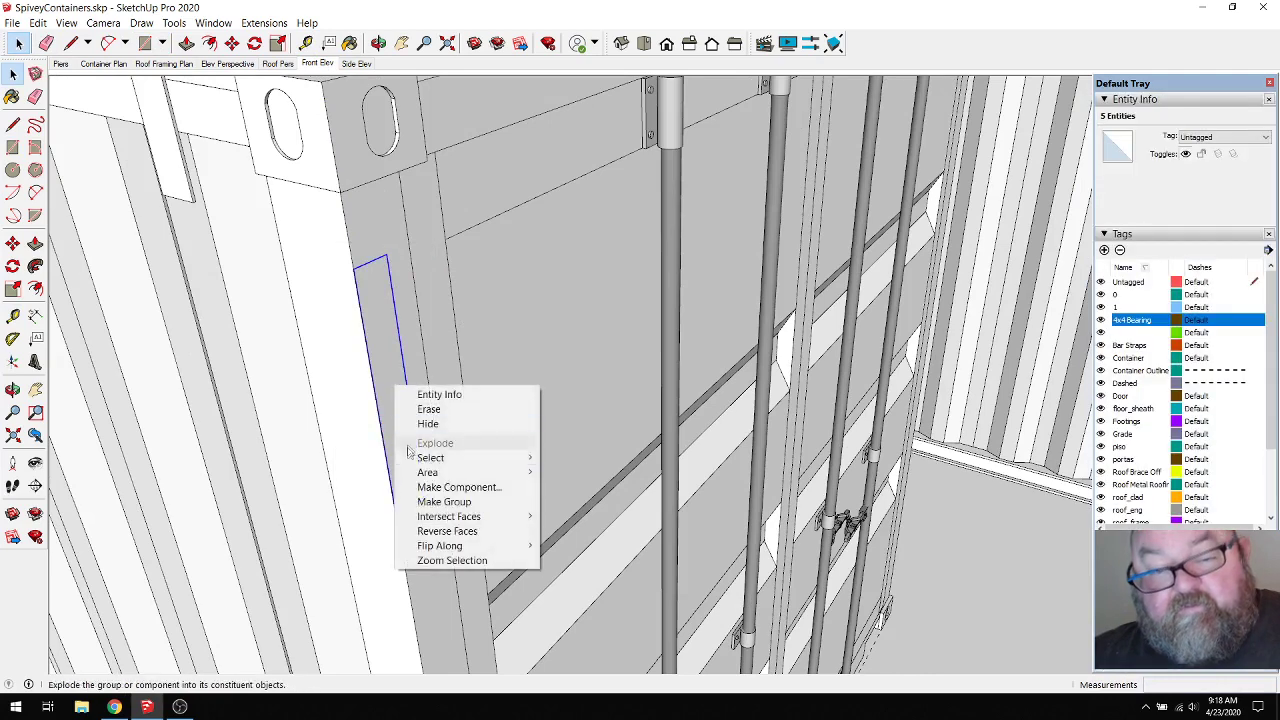
pyautogui.click(425, 500)
# Step: Inside the group, extrude the rectangle into a beam reaching in line with the door-end corner of the 40 ft container
pyautogui.doubleClick(383, 355)
pyautogui.click(378, 268)
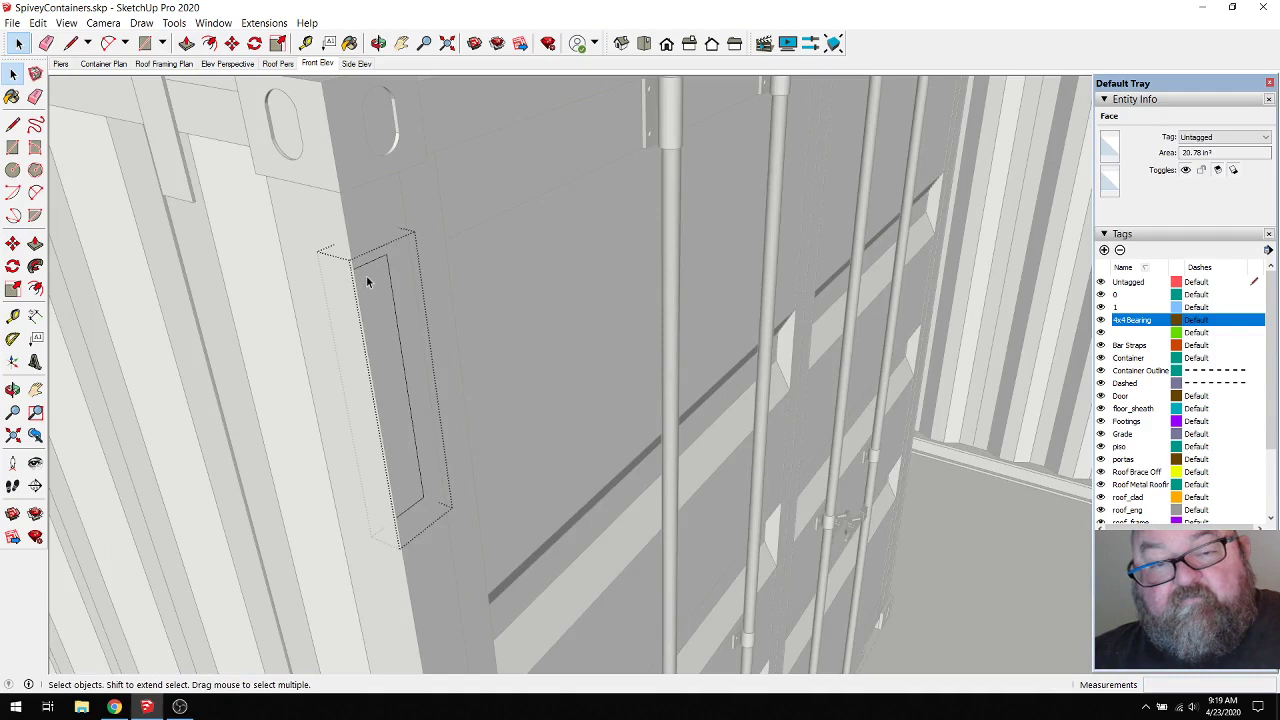
pyautogui.press('p')
pyautogui.click(362, 292)
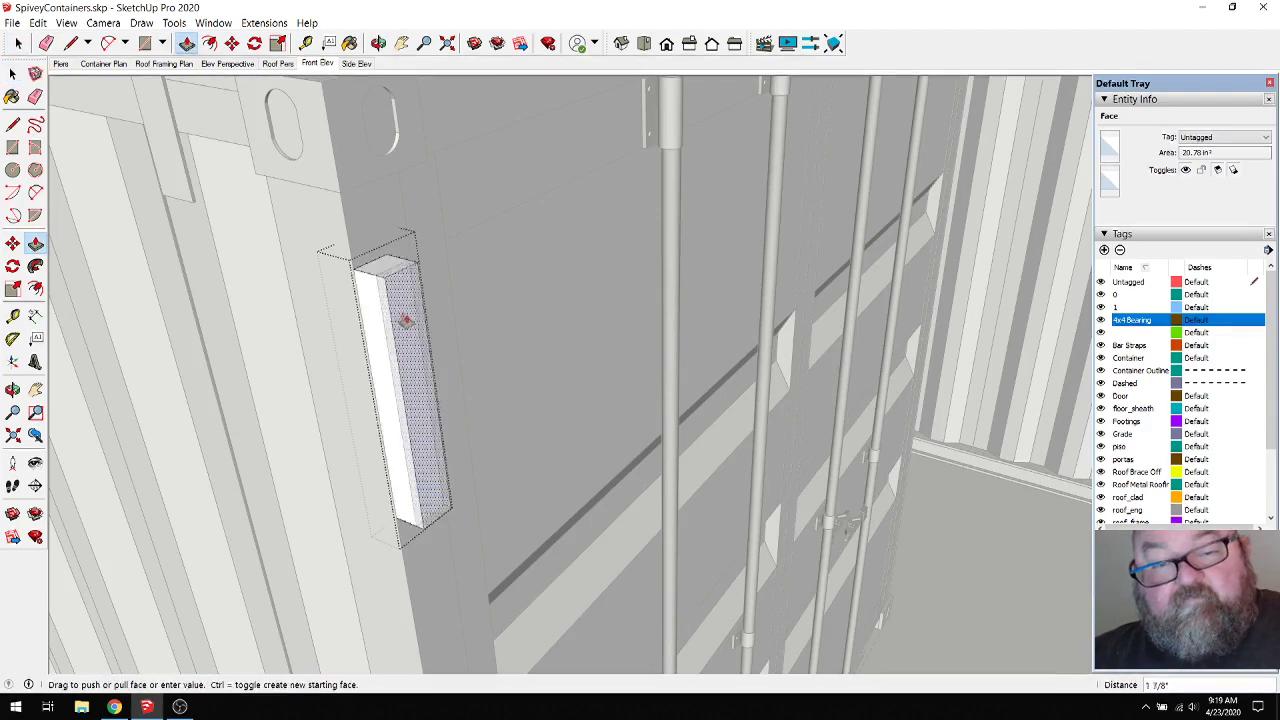
pyautogui.click(479, 368)
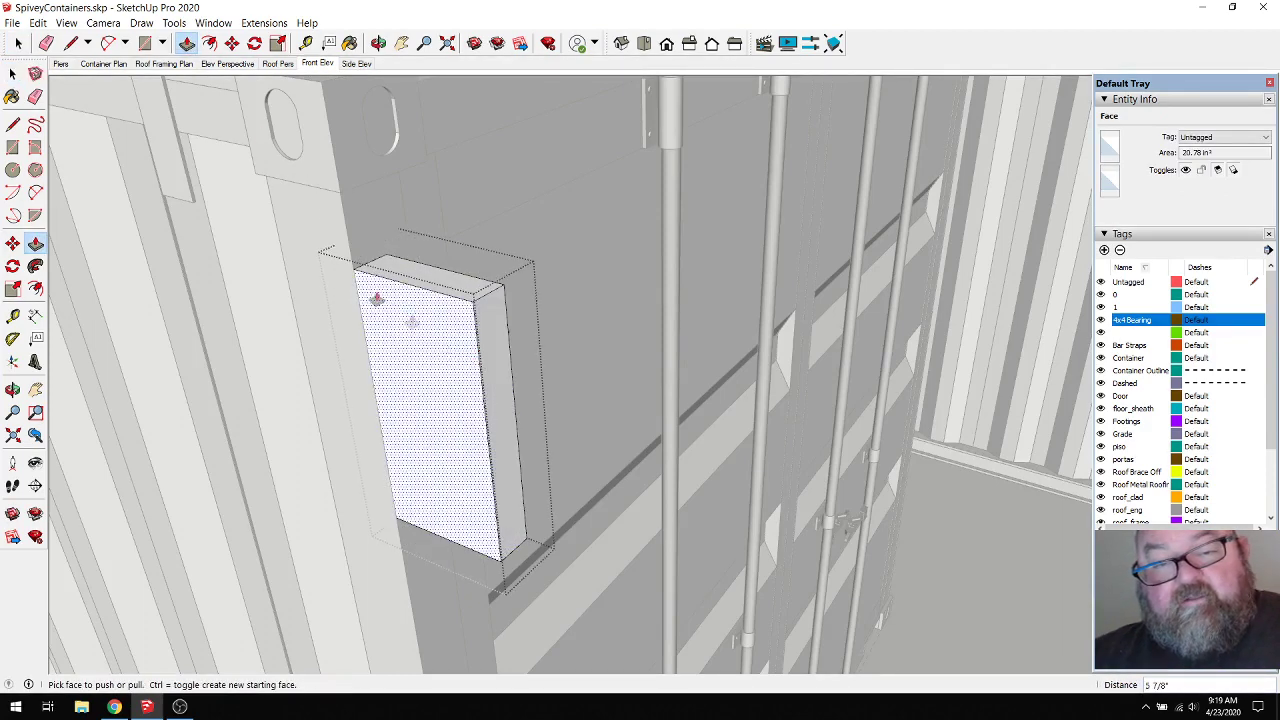
pyautogui.scroll(-10, 309, 262)
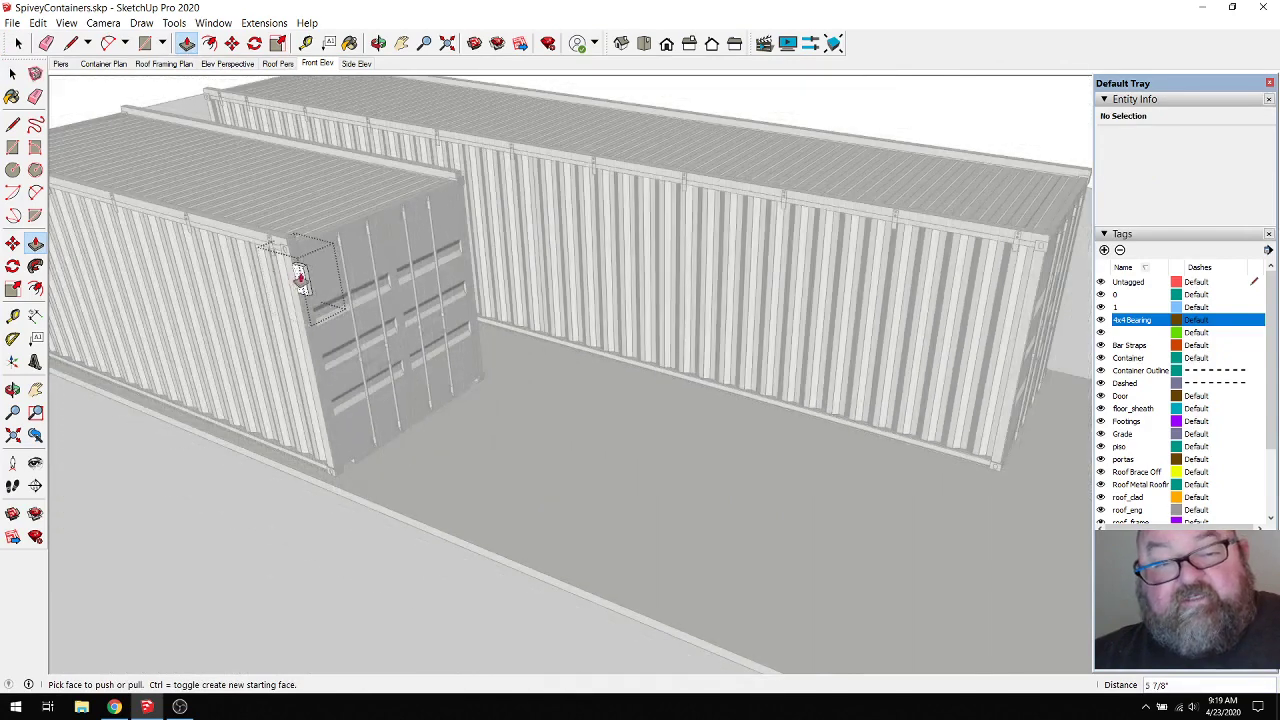
pyautogui.click(306, 279)
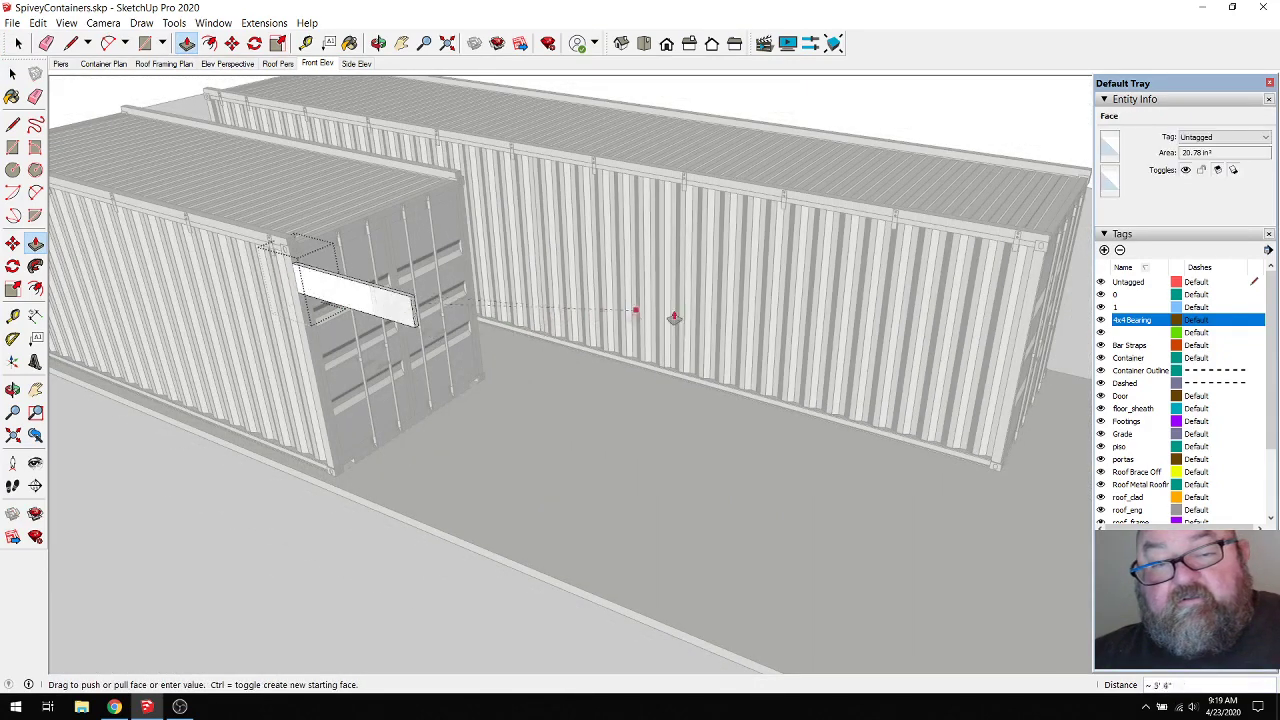
pyautogui.click(1045, 248)
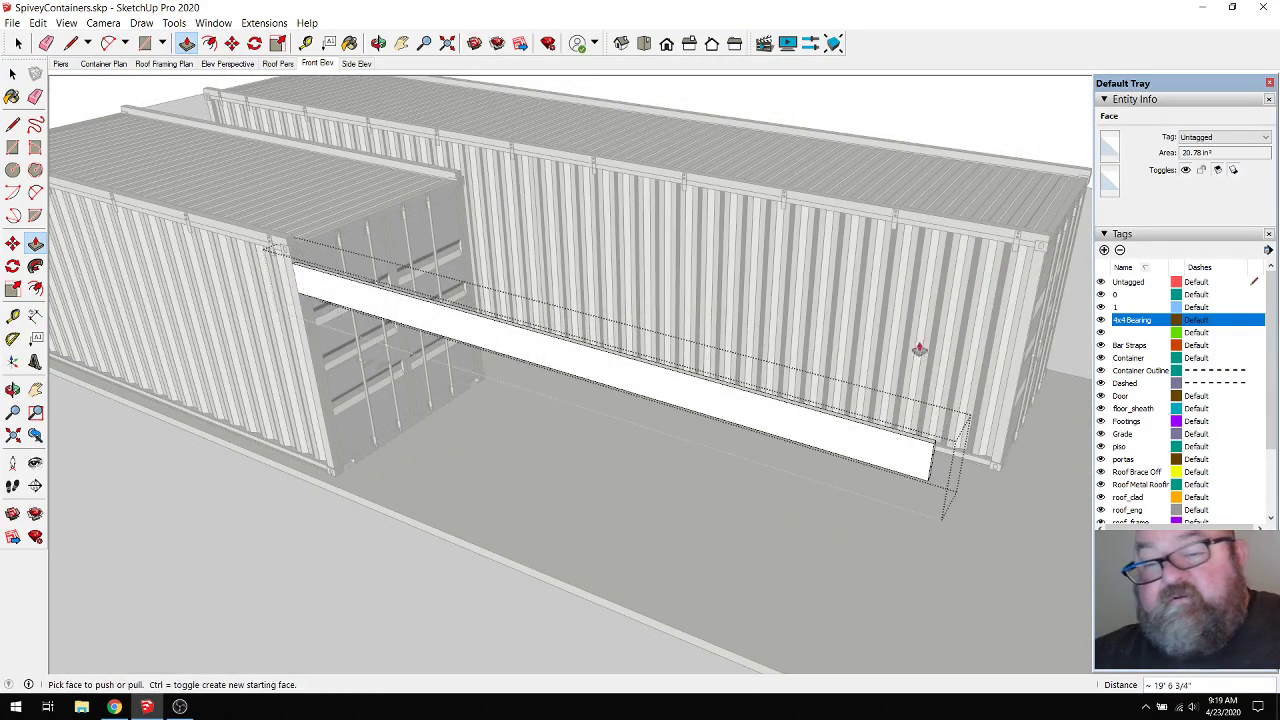
# Step: Close the group and move the beam up so its end corner meets the top corner of the 20 ft container's 4x4 bearing
pyautogui.scroll(6, 232, 188)
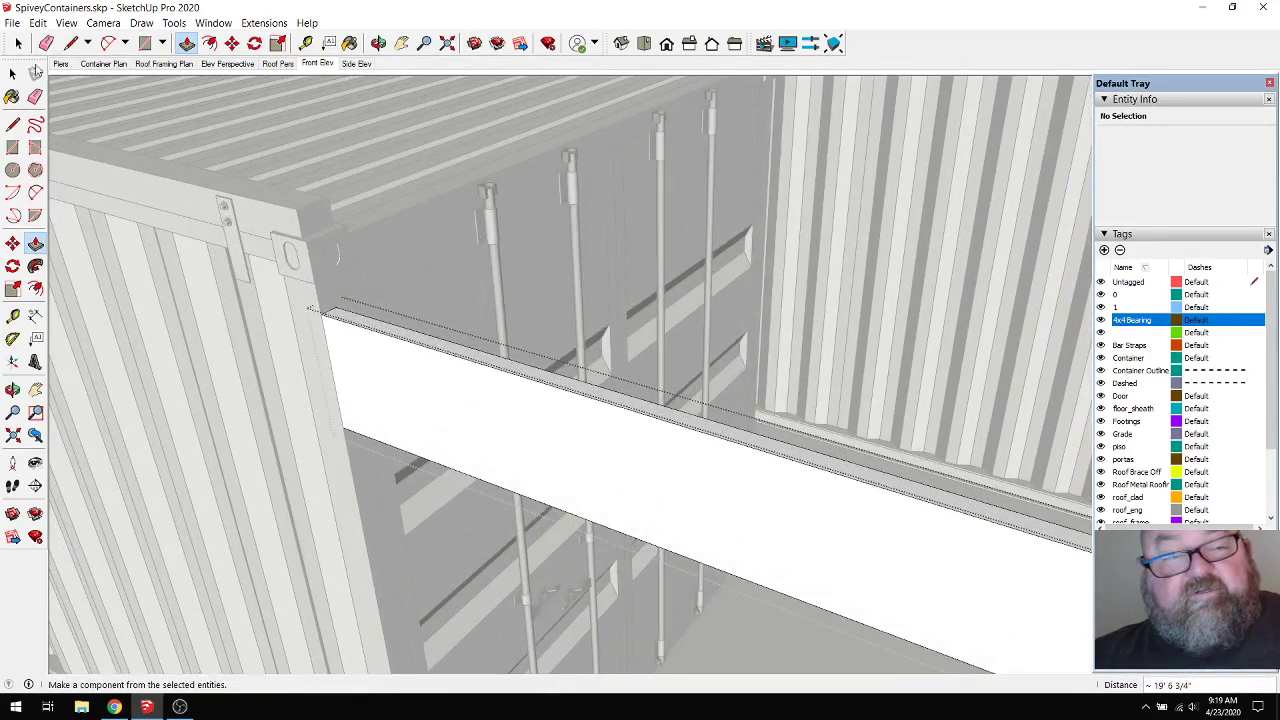
pyautogui.click(19, 44)
pyautogui.click(406, 214)
pyautogui.scroll(2, 274, 259)
pyautogui.click(376, 399)
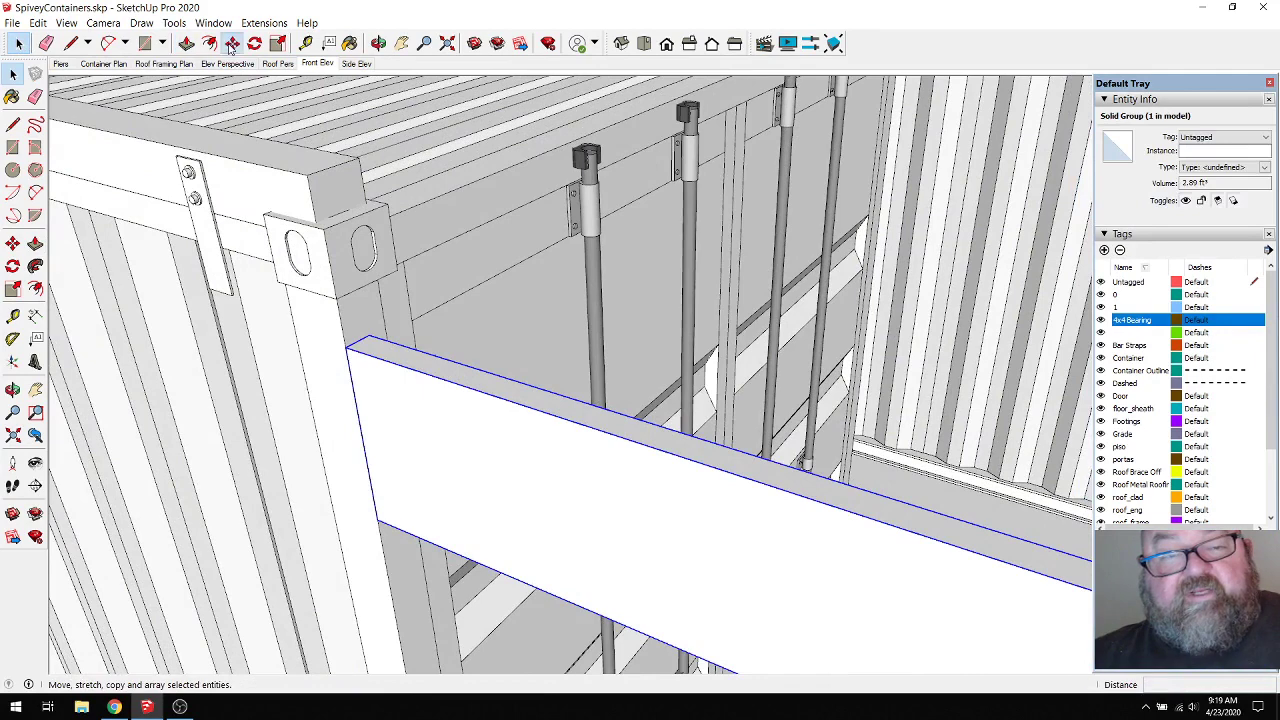
pyautogui.click(232, 43)
pyautogui.click(349, 348)
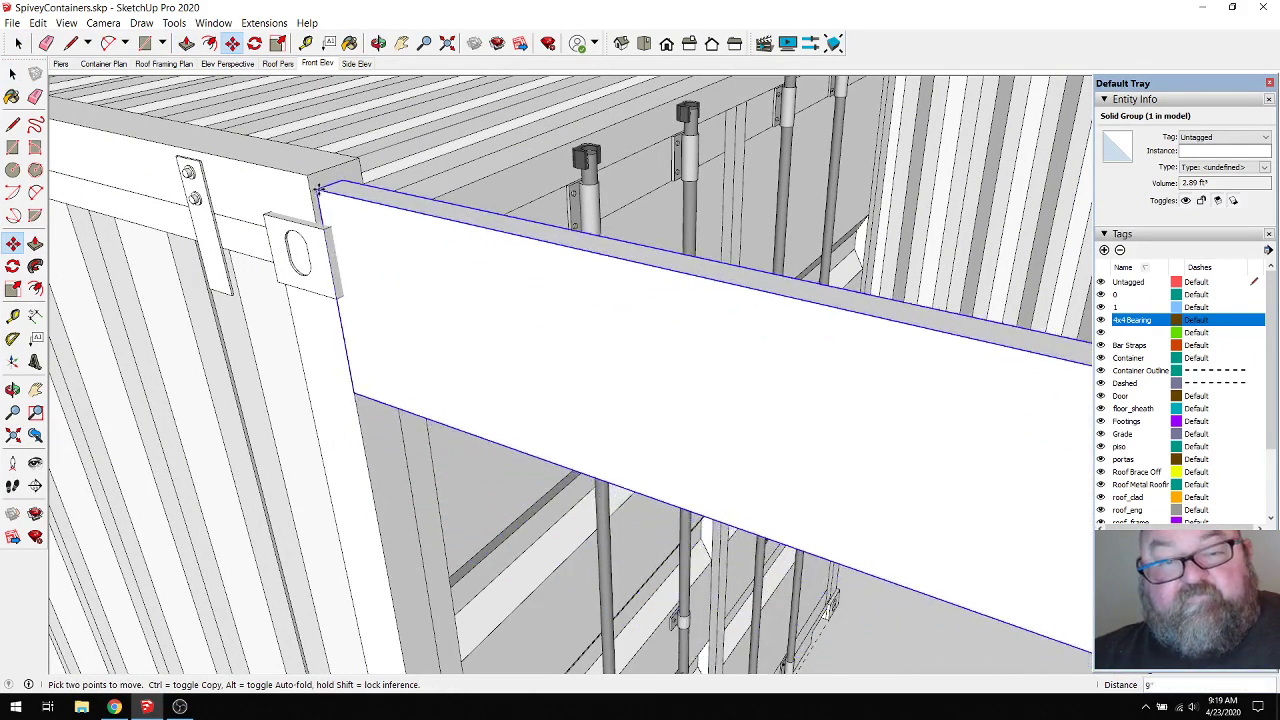
pyautogui.click(303, 175)
# Step: Slide the beam horizontally along the 4x4 bearing so its end lines up with the inner edge of the corner casting
pyautogui.scroll(5, 303, 175)
pyautogui.scroll(-5, 556, 283)
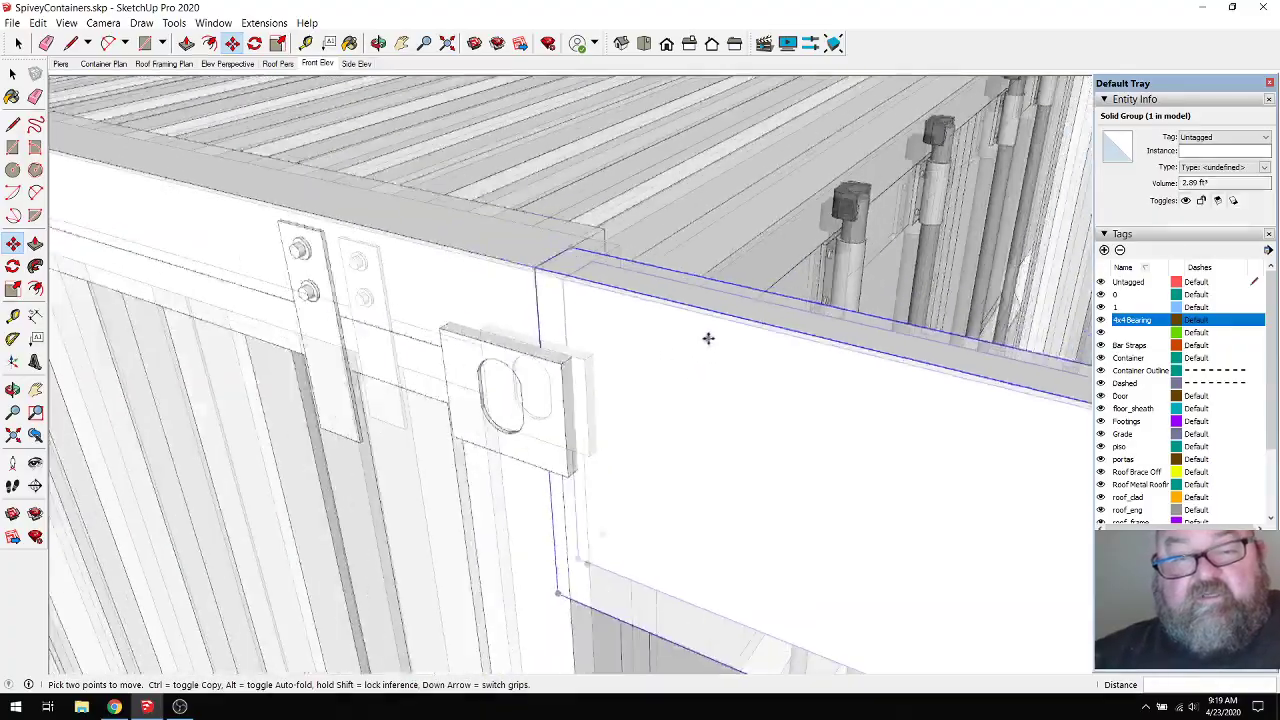
pyautogui.scroll(3, 709, 337)
pyautogui.moveTo(378, 160); pyautogui.dragTo(501, 314, button='middle')
pyautogui.scroll(-5, 495, 287)
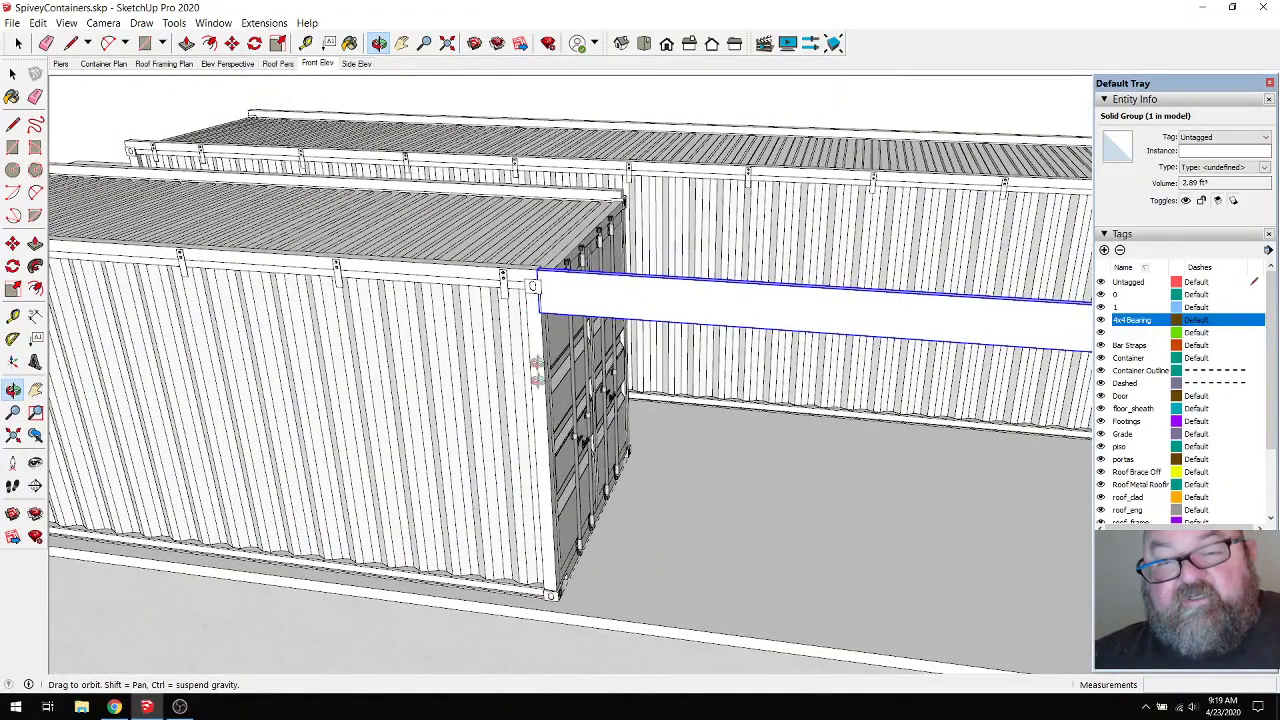
pyautogui.moveTo(555, 428); pyautogui.dragTo(420, 318, button='middle')
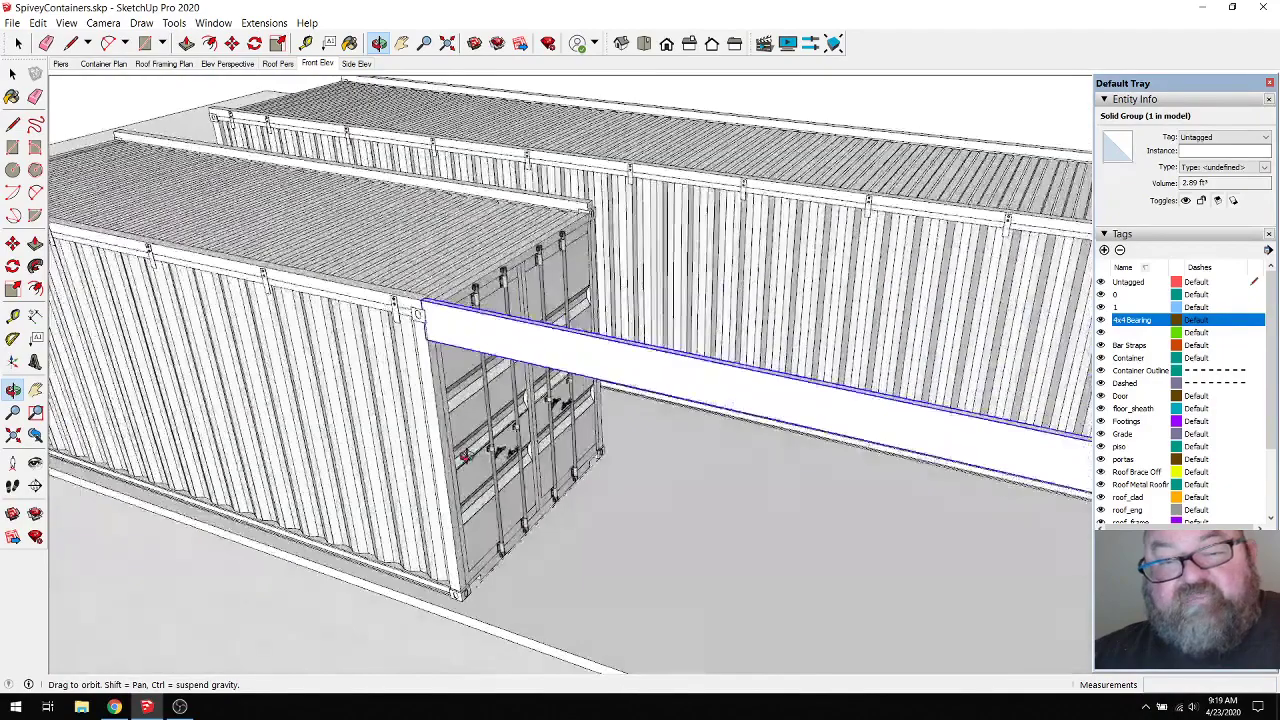
pyautogui.scroll(8, 456, 466)
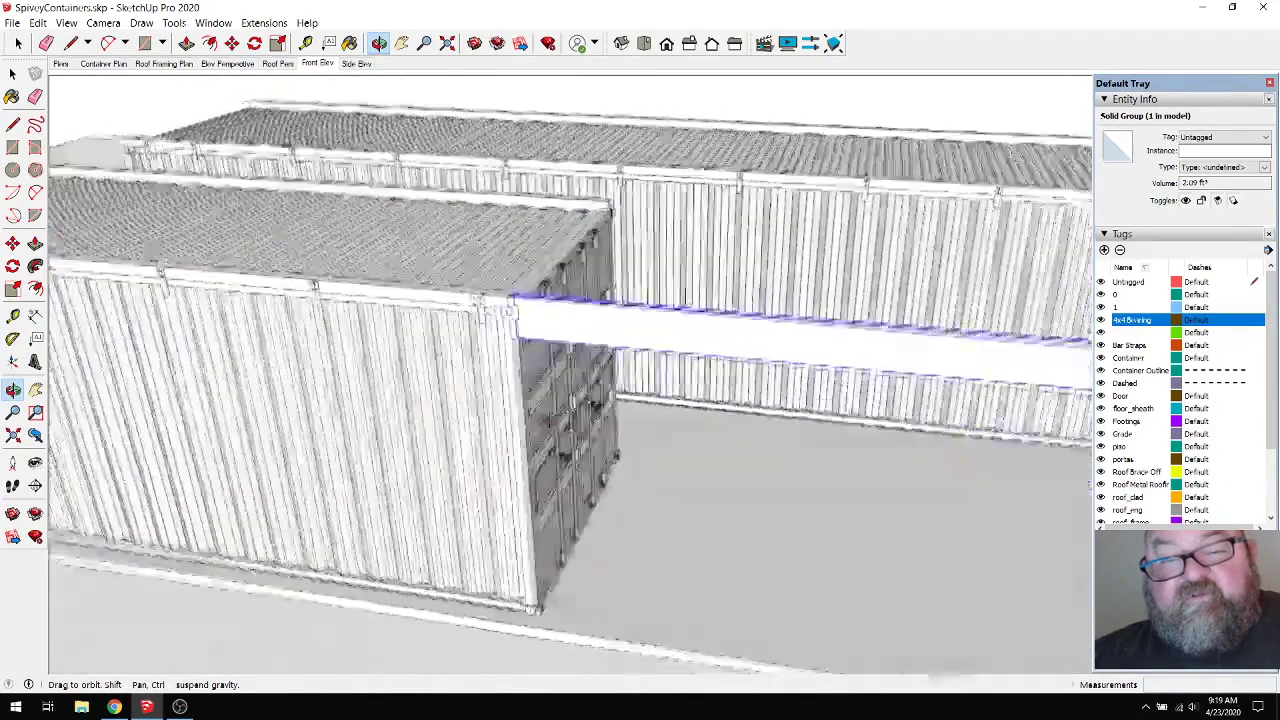
pyautogui.press('m')
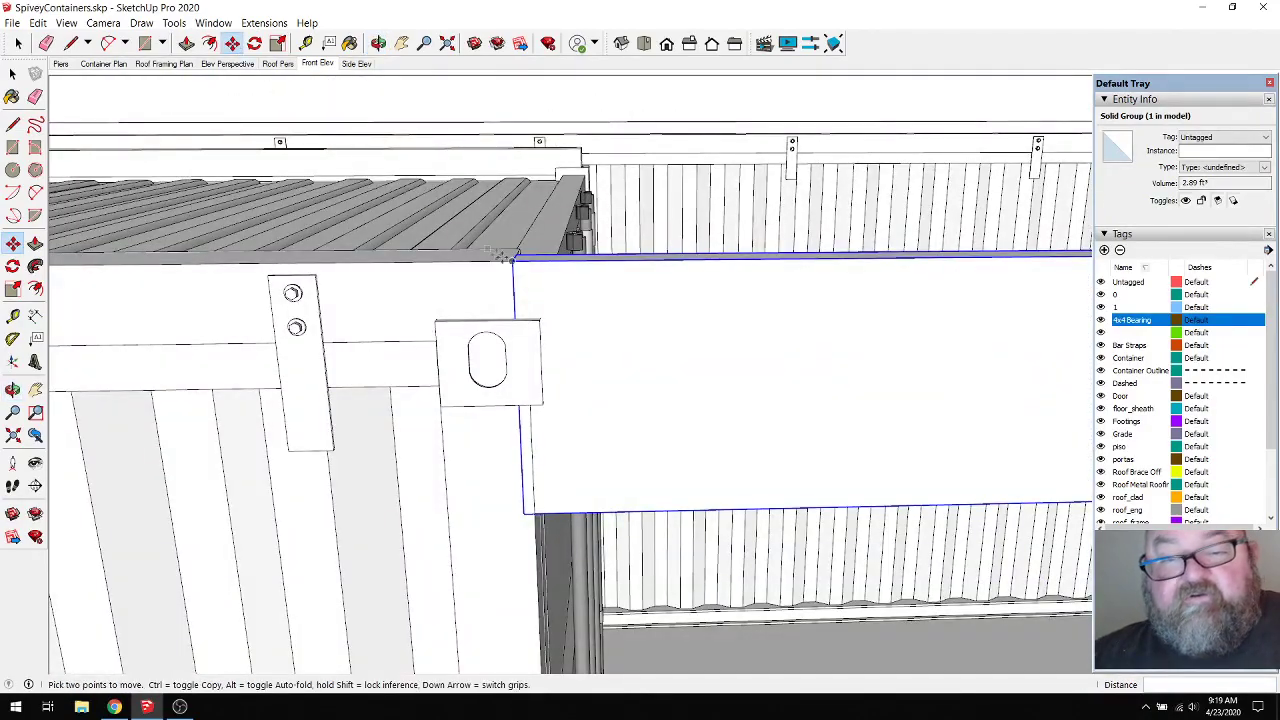
pyautogui.click(513, 260)
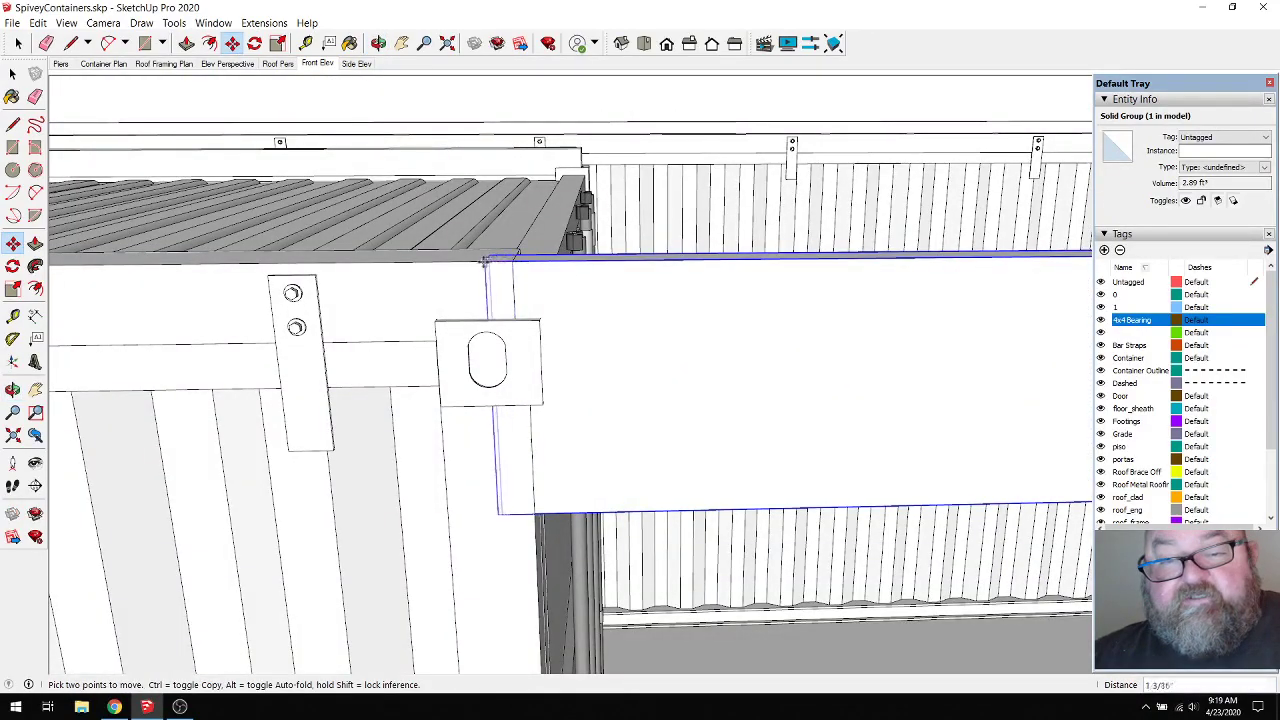
pyautogui.click(429, 259)
pyautogui.scroll(-6, 337, 447)
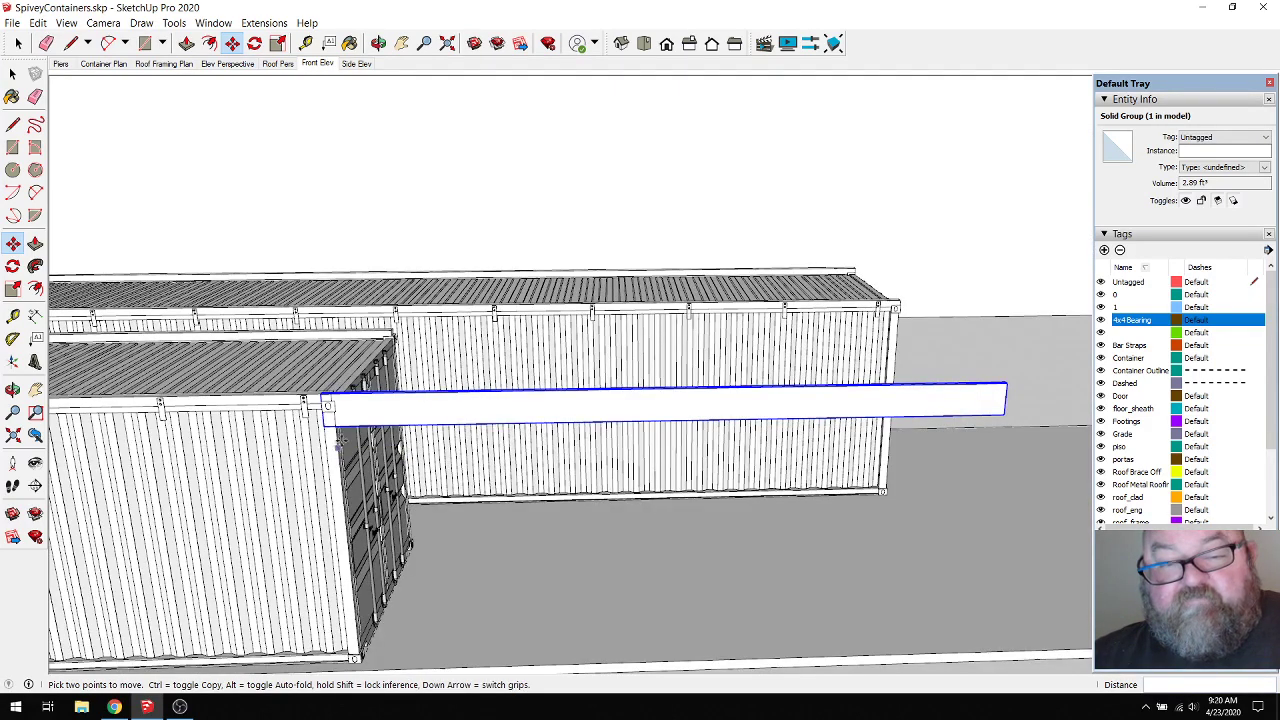
# Step: Examine how the beam spans from the 20 ft container toward the end of the 40 ft container
pyautogui.click(378, 43)
pyautogui.moveTo(651, 309); pyautogui.dragTo(392, 454)
pyautogui.scroll(-2, 440, 463)
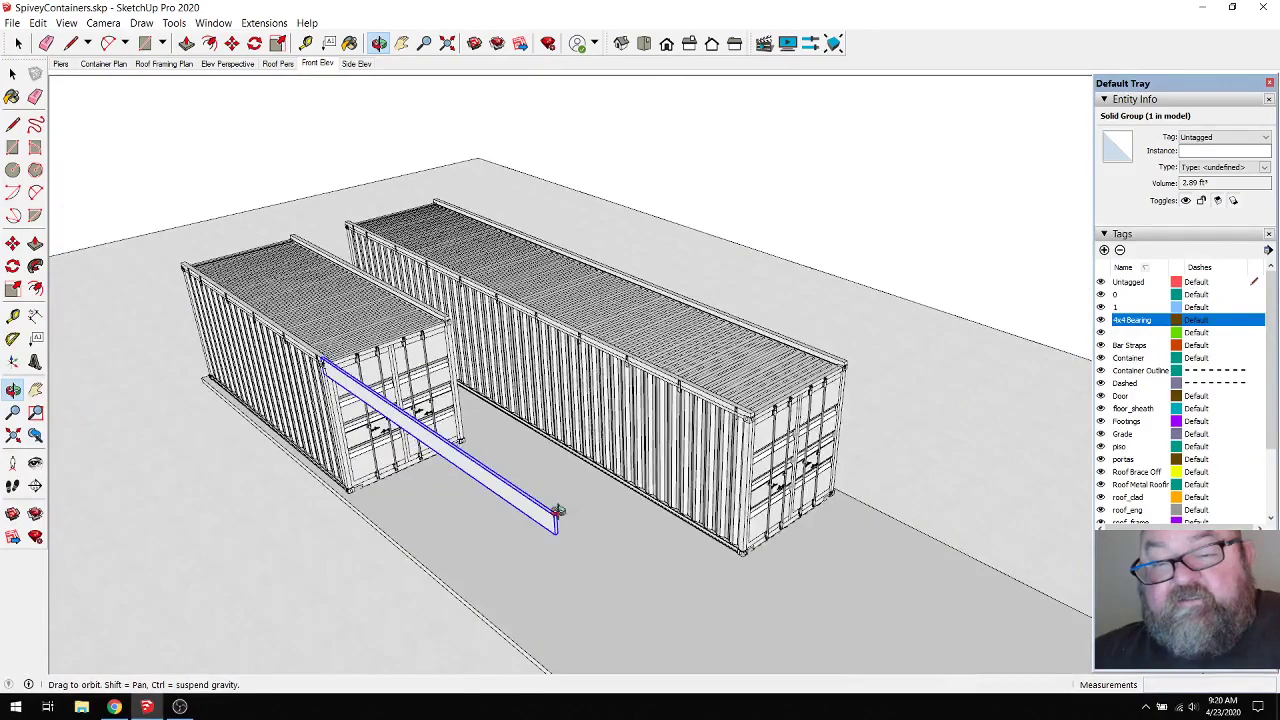
pyautogui.moveTo(512, 498); pyautogui.dragTo(284, 510)
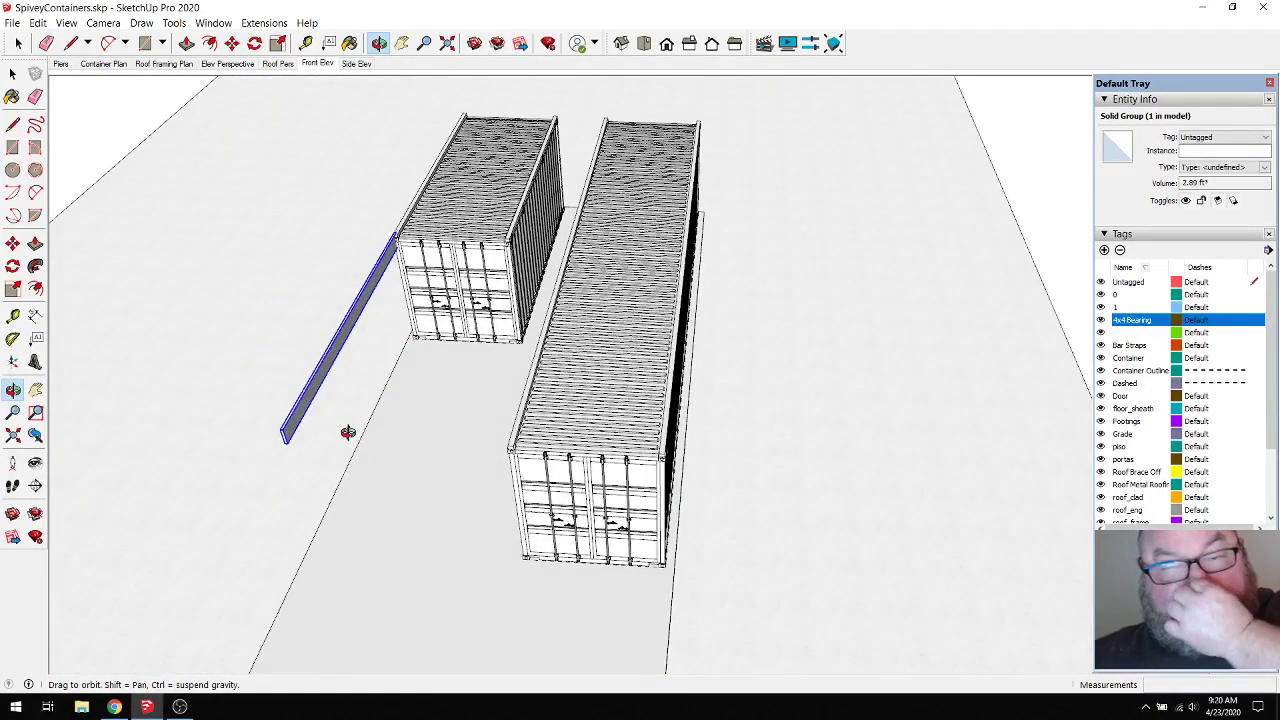
pyautogui.scroll(5, 306, 429)
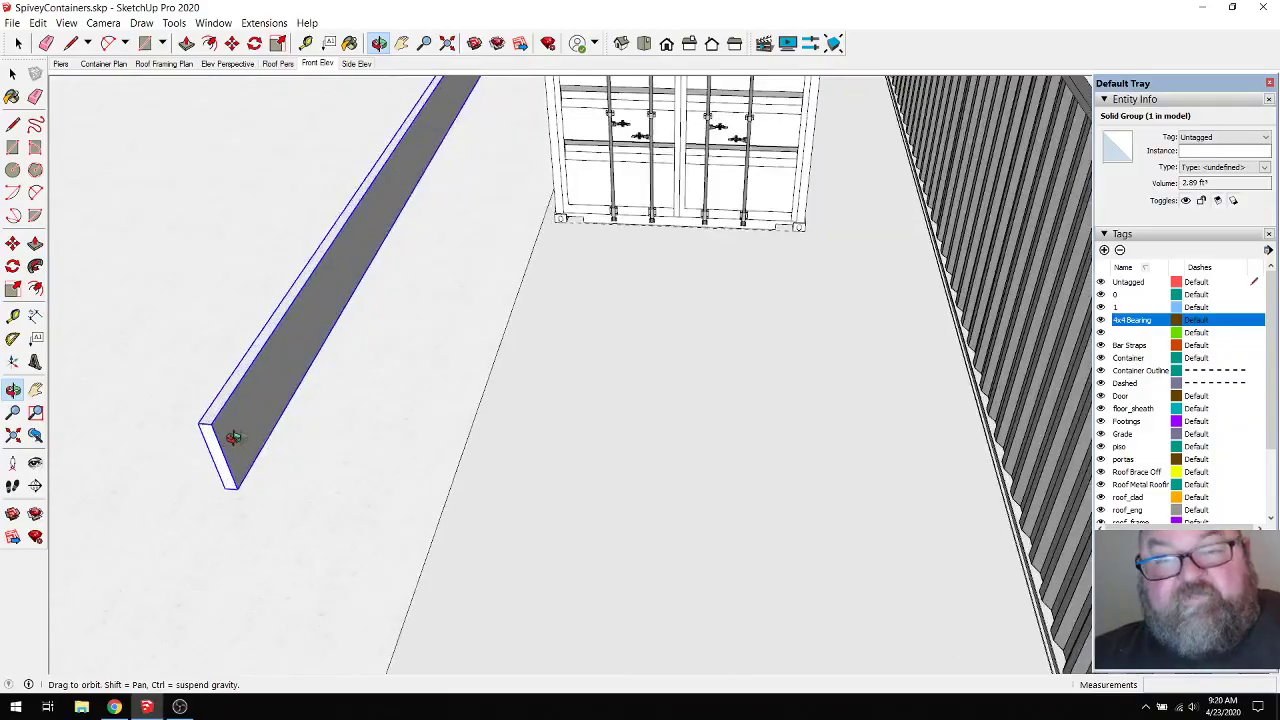
pyautogui.scroll(-5, 233, 437)
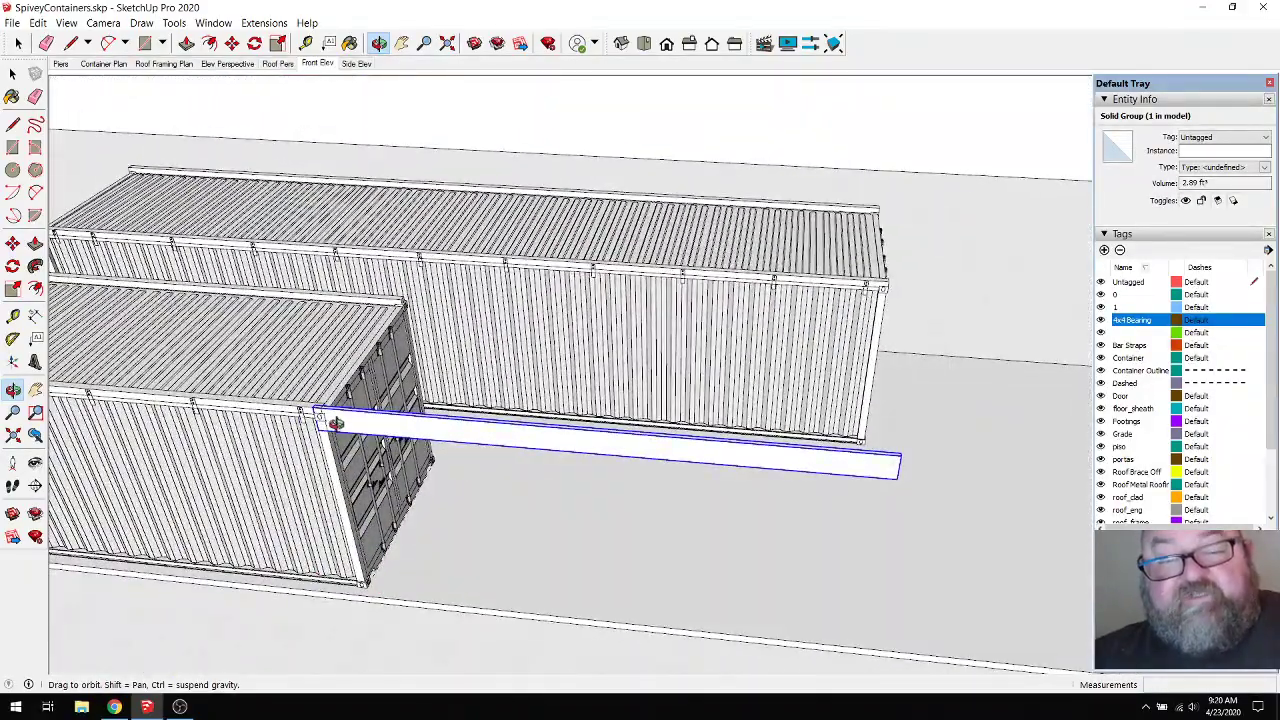
pyautogui.moveTo(340, 423); pyautogui.dragTo(396, 196)
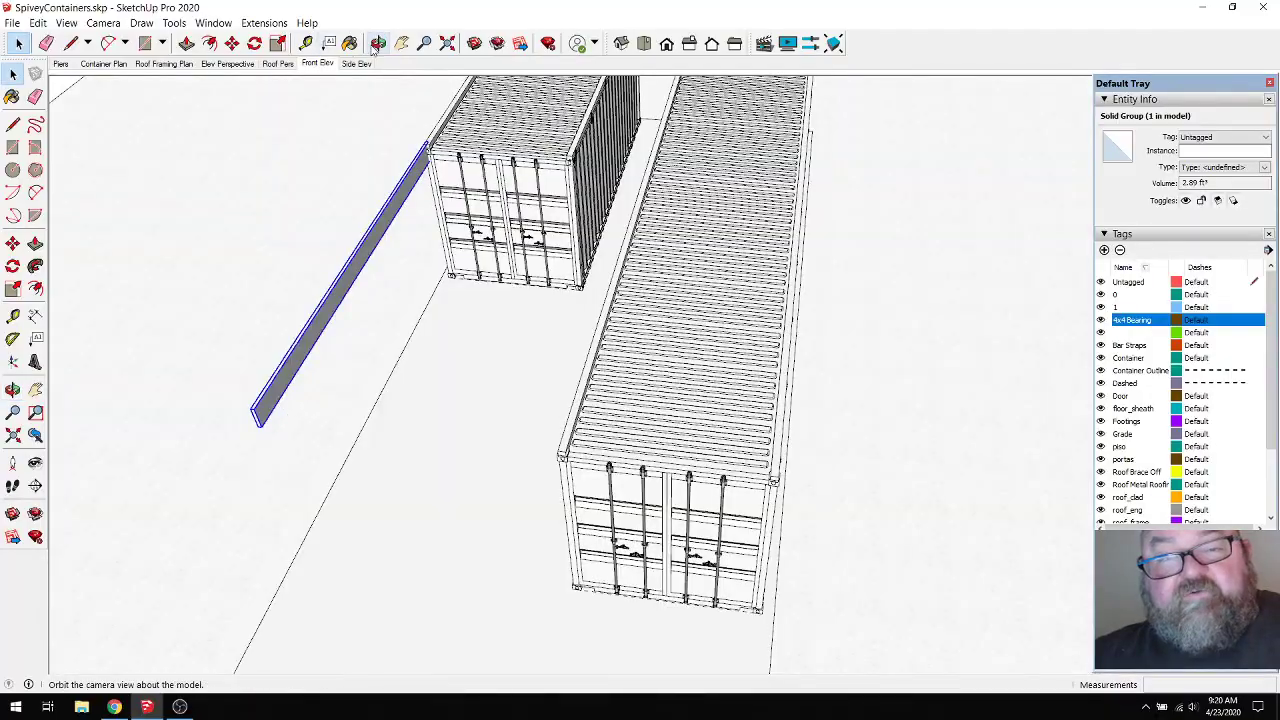
# Step: Inspect the beam's connection at the corner casting of the 20 ft container from the side and from below
pyautogui.moveTo(399, 133); pyautogui.dragTo(891, 106)
pyautogui.scroll(8, 330, 295)
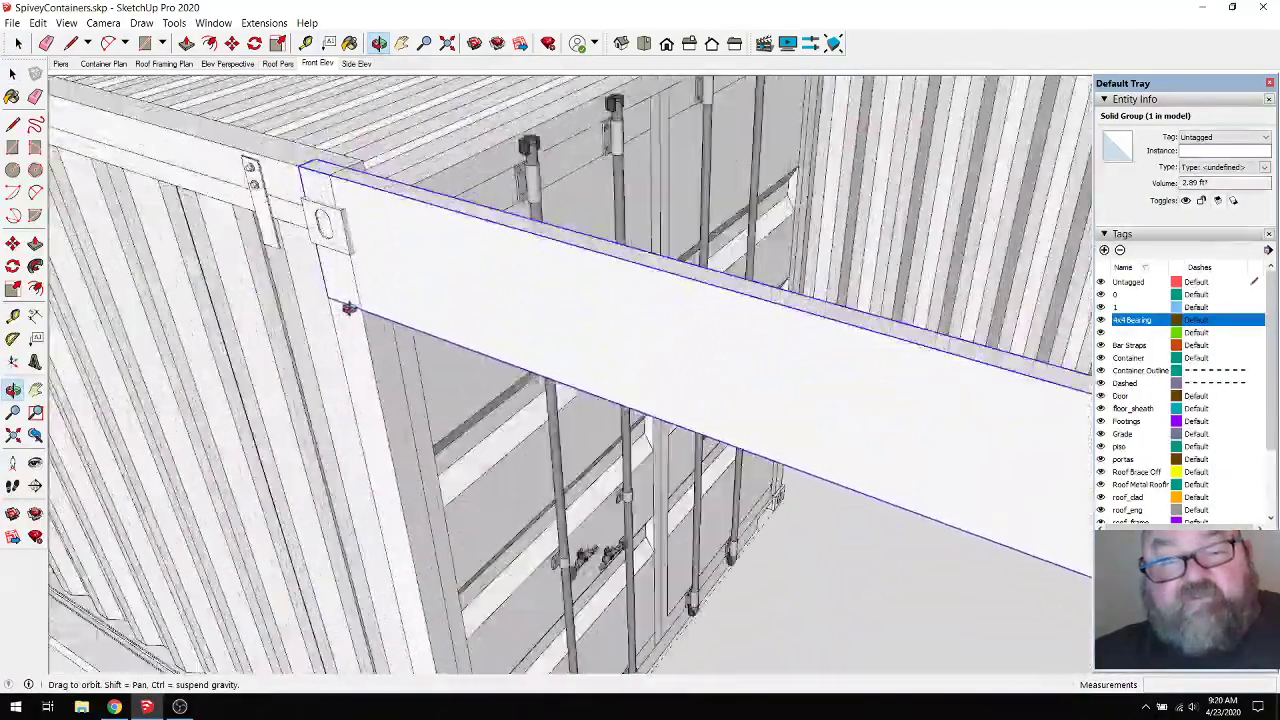
pyautogui.moveTo(348, 308); pyautogui.dragTo(443, 206)
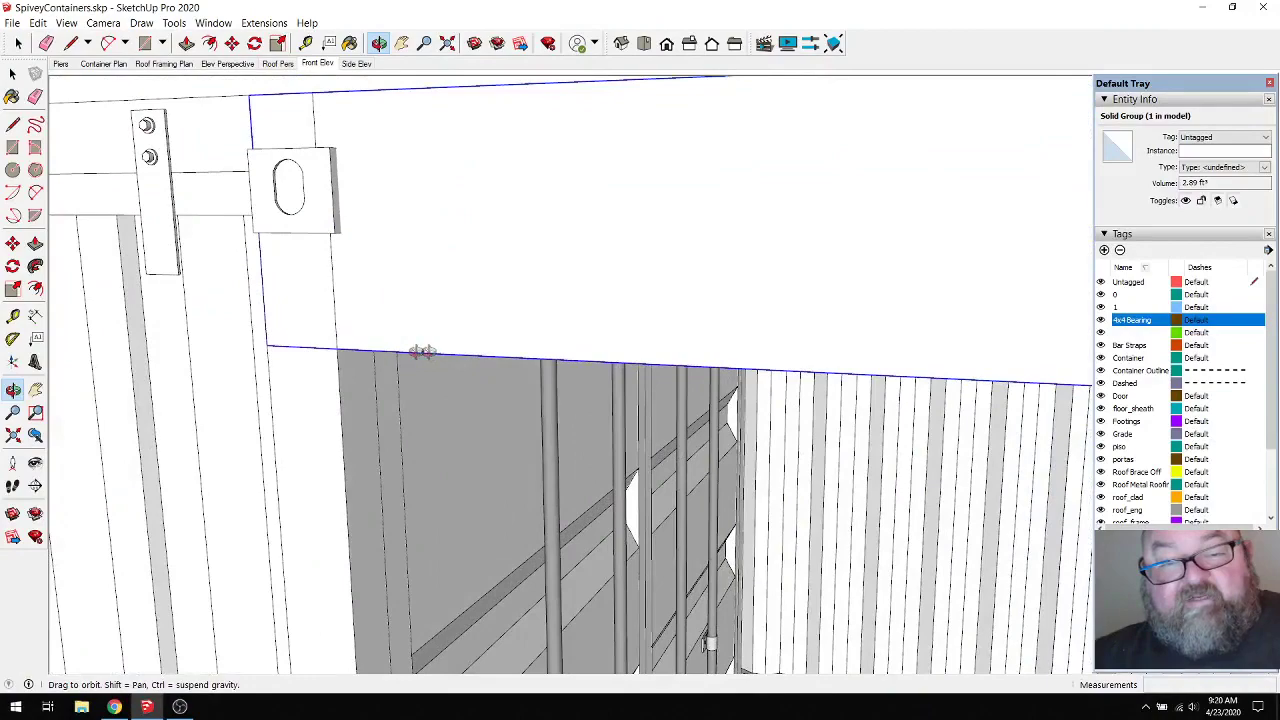
pyautogui.moveTo(349, 432); pyautogui.dragTo(342, 372)
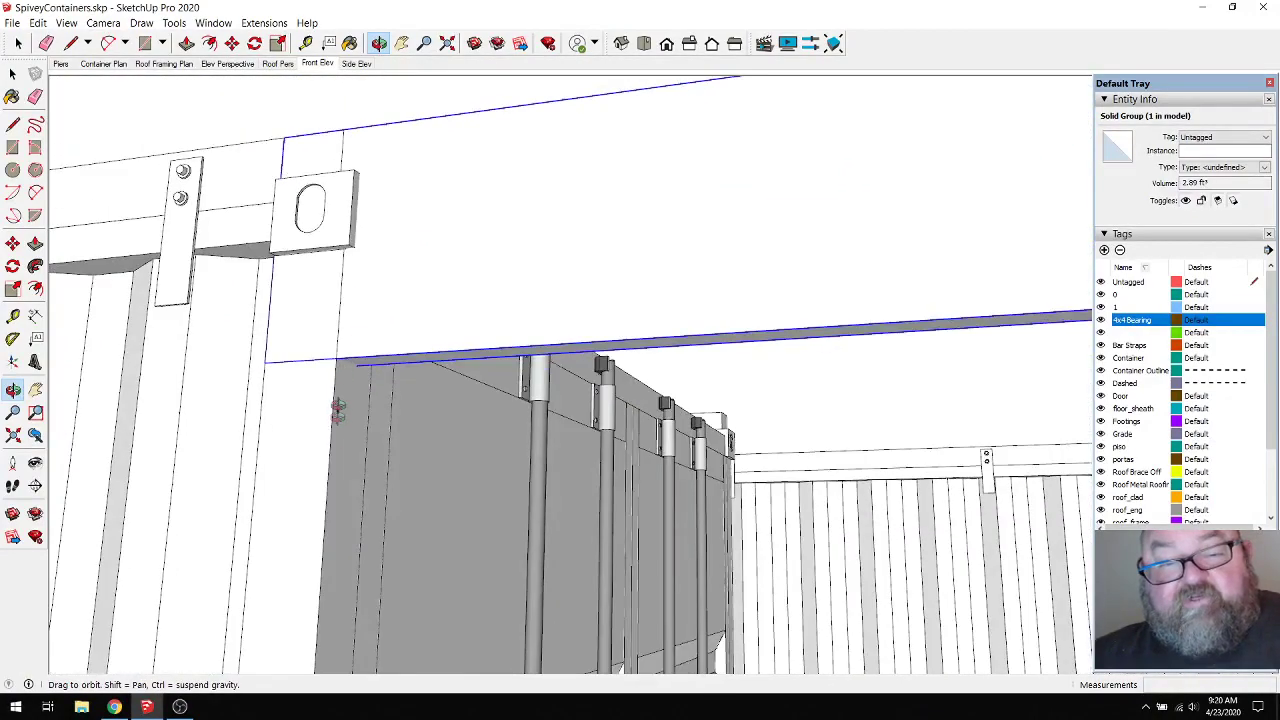
pyautogui.moveTo(349, 363)
pyautogui.mouseDown()
pyautogui.moveTo(334, 294)
pyautogui.moveTo(327, 364)
pyautogui.mouseUp()
pyautogui.scroll(-10, 200, 346)
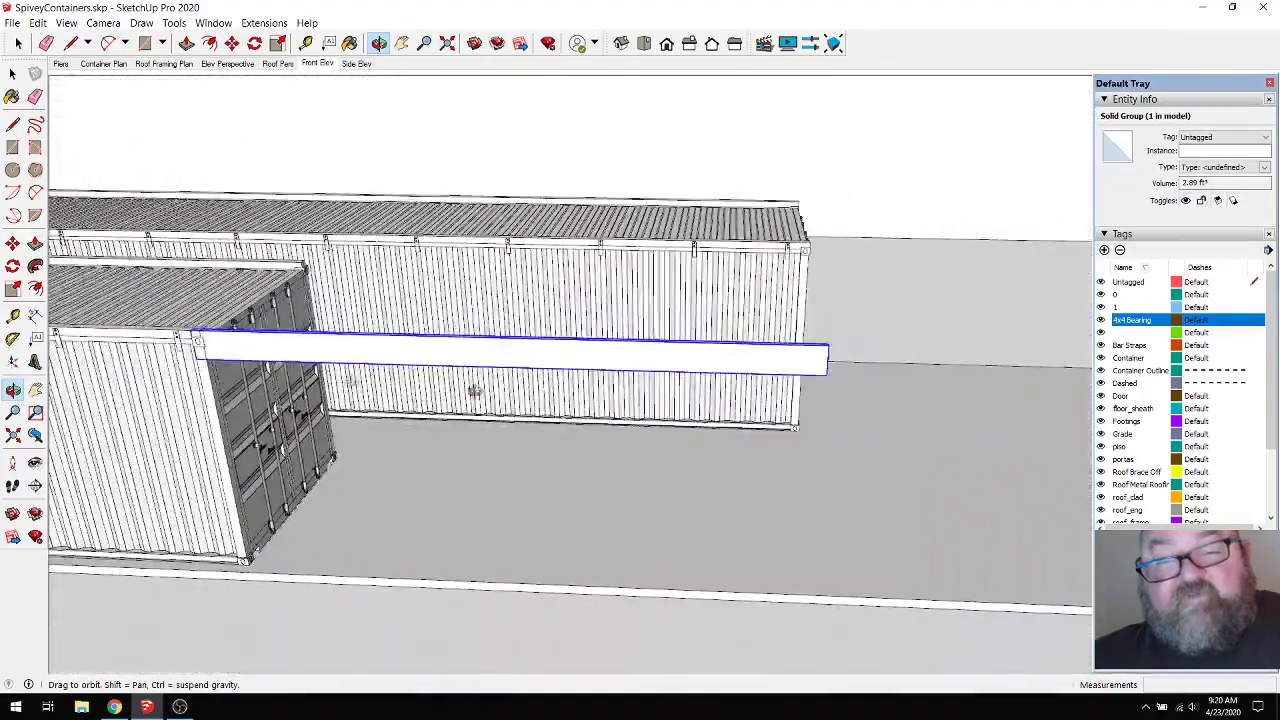
pyautogui.moveTo(474, 391); pyautogui.dragTo(583, 456)
pyautogui.press('space')
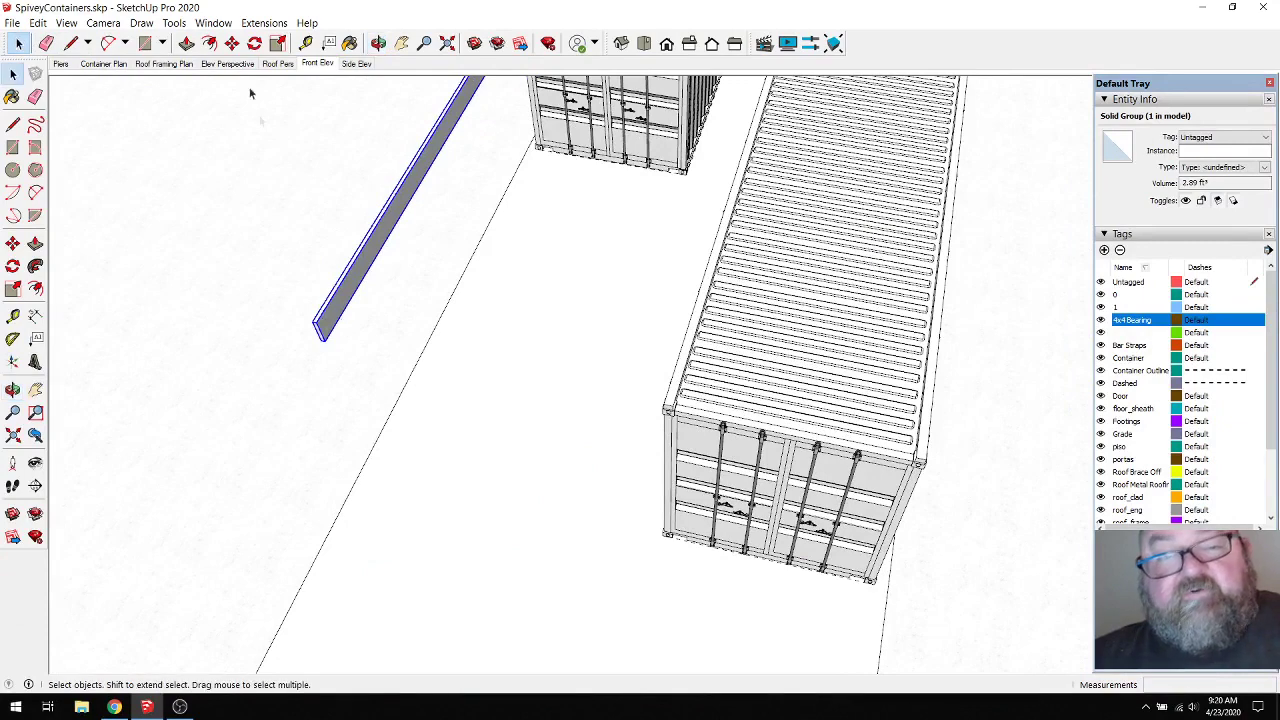
# Step: Copy the beam sideways about 11' 6", placing the copy beside the door-end corner of the 40 ft container
pyautogui.click(232, 43)
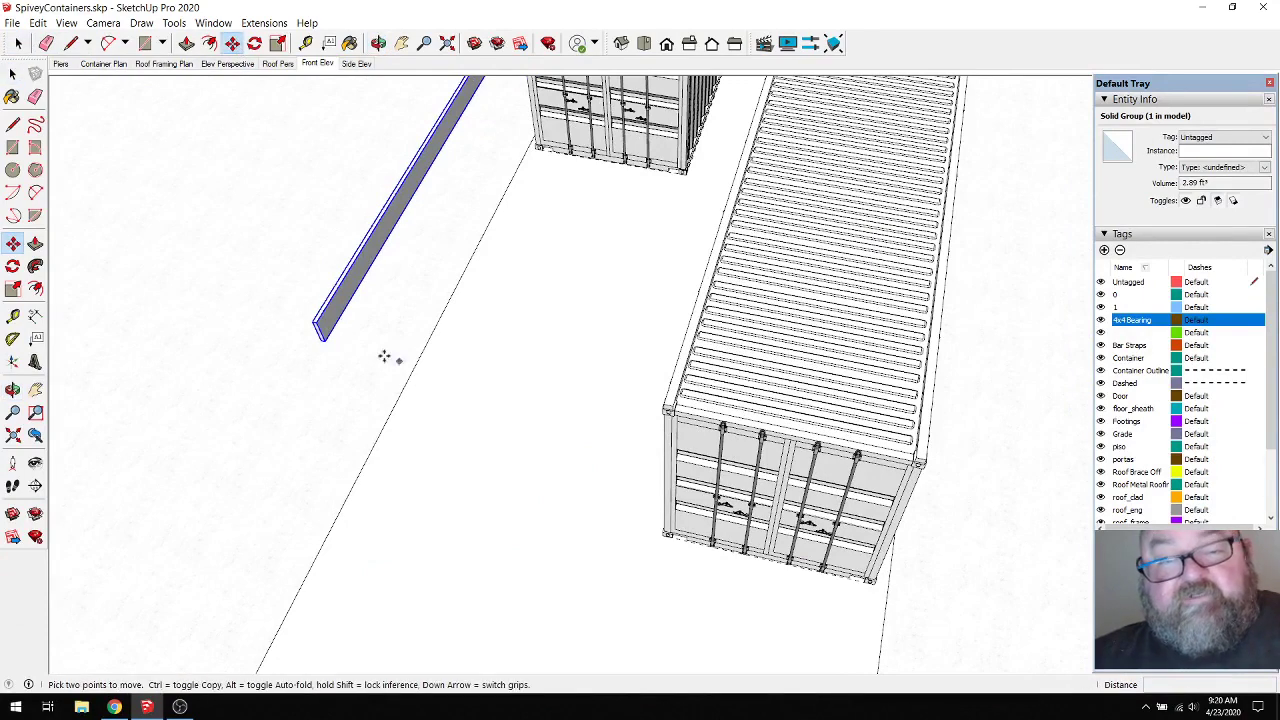
pyautogui.click(322, 331)
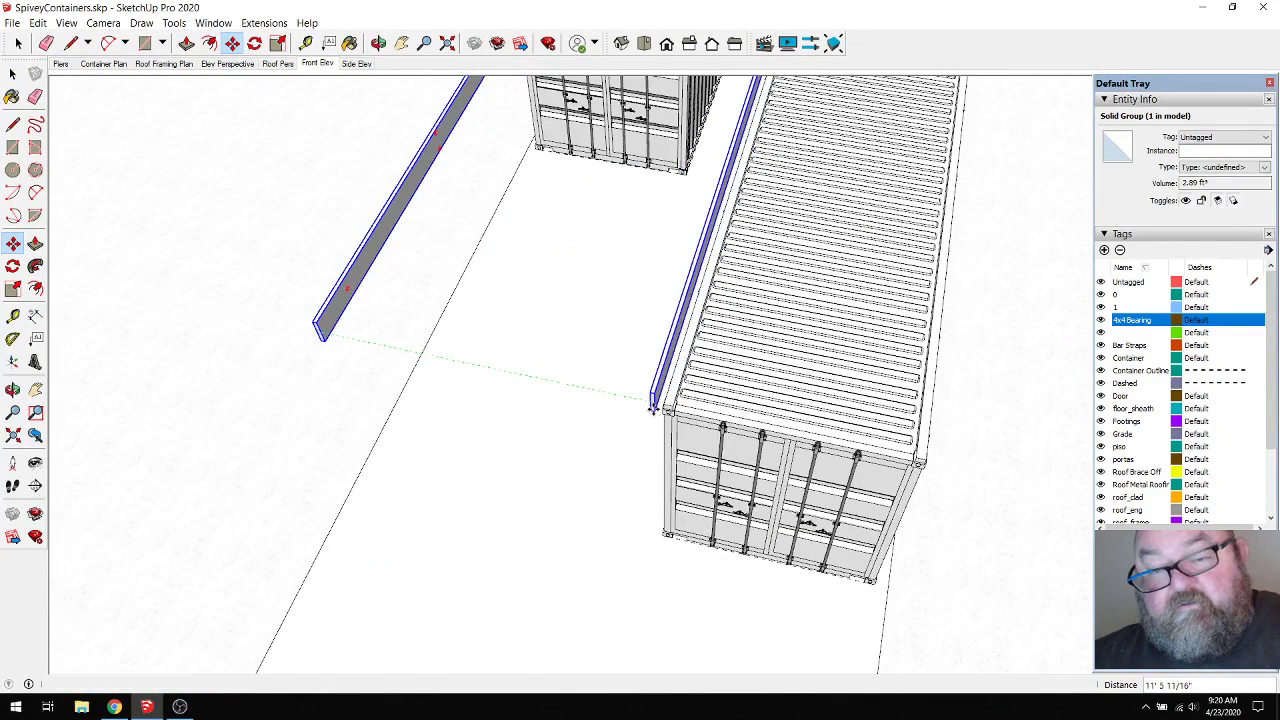
pyautogui.click(652, 405)
pyautogui.scroll(5, 620, 395)
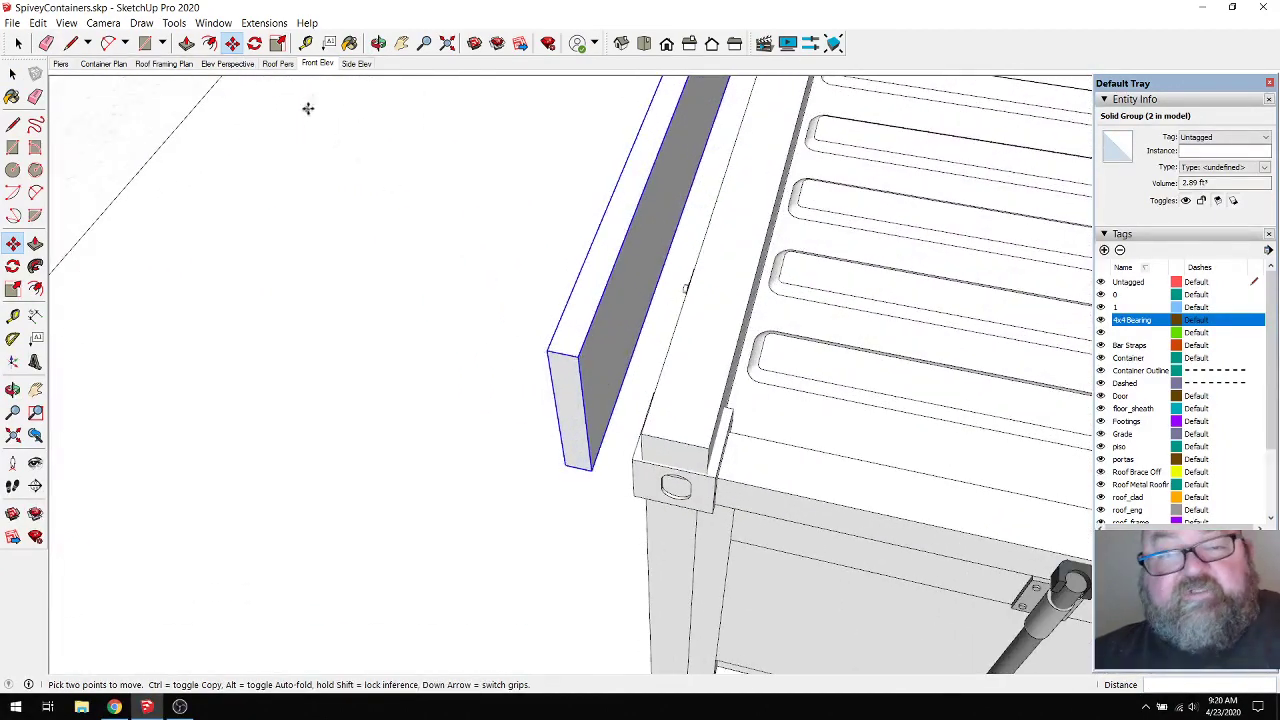
# Step: Rotate the copied beam about its top end corner so it runs perpendicular to the 40 ft container's side
pyautogui.click(254, 43)
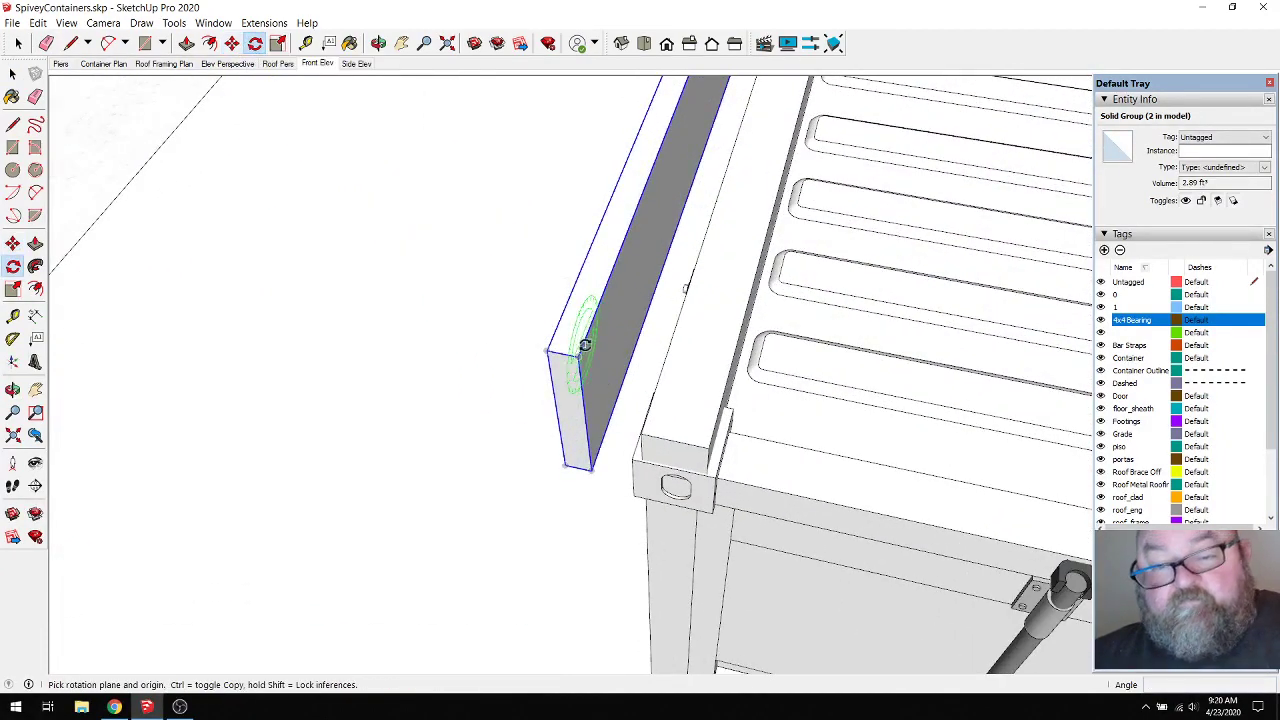
pyautogui.moveTo(563, 355); pyautogui.dragTo(571, 346)
pyautogui.click(549, 341)
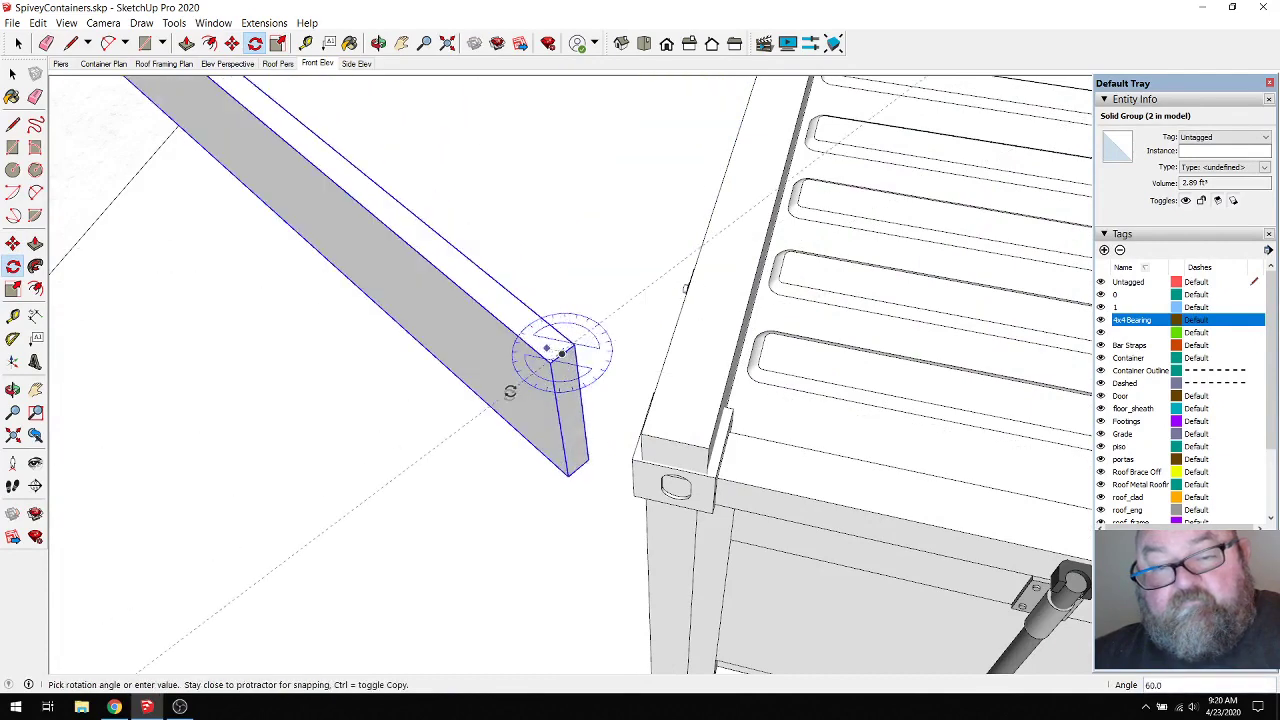
# Step: Move the rotated beam by its top end corner onto the top end corner of the 40 ft container's 4x4 bearing
pyautogui.click(231, 43)
pyautogui.click(556, 366)
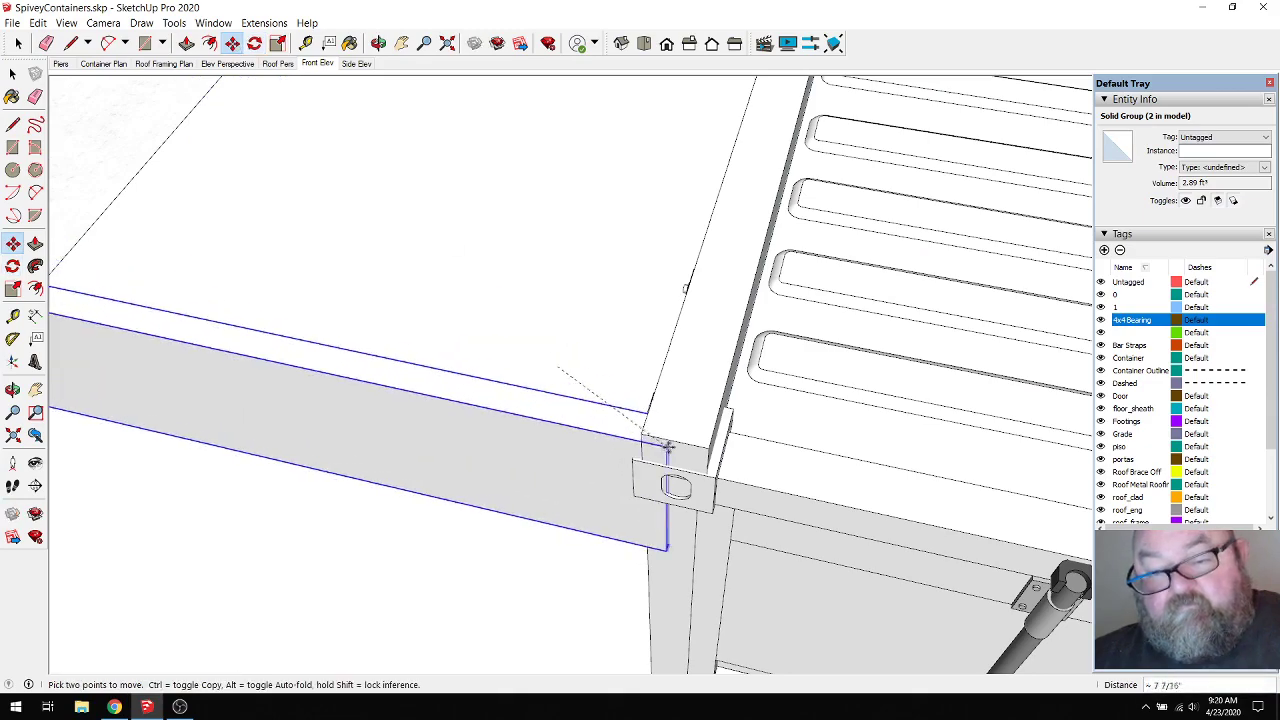
pyautogui.click(706, 445)
# Step: Shorten the cross beam's free end with Push/Pull so it lines up with the outer face of the 20 ft container's beam
pyautogui.click(378, 43)
pyautogui.moveTo(551, 437); pyautogui.dragTo(808, 317)
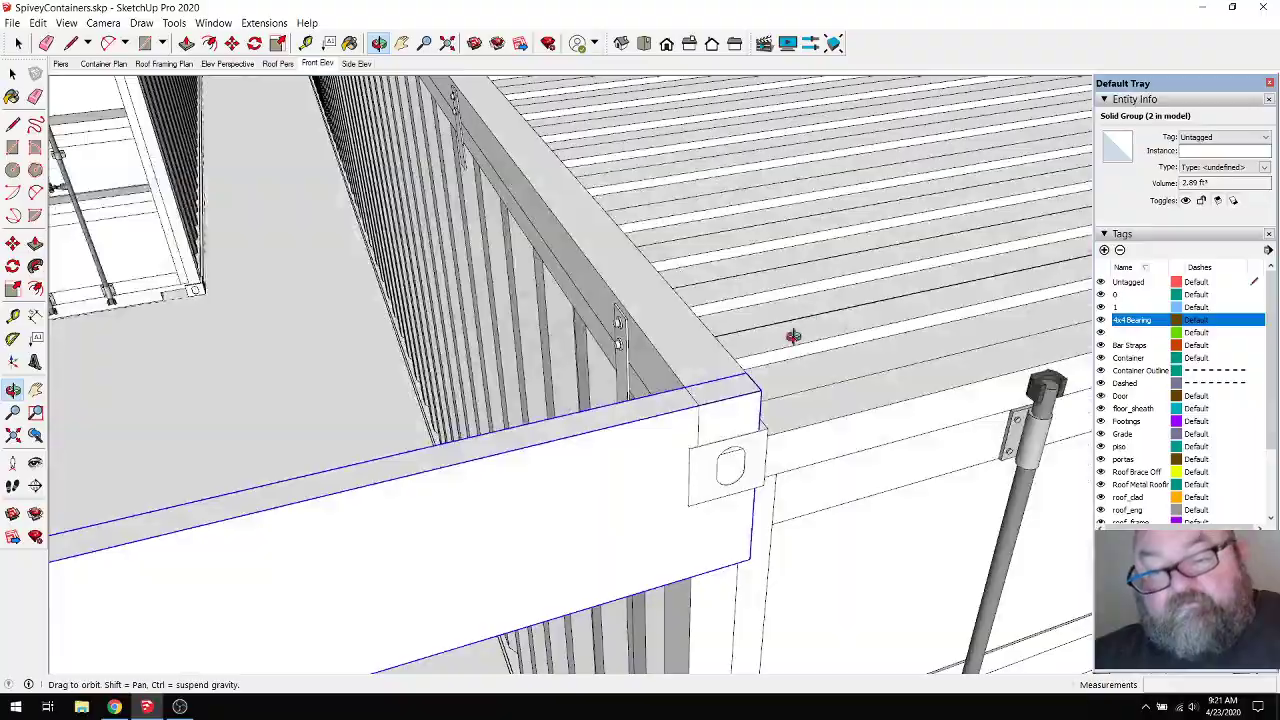
pyautogui.scroll(-5, 792, 341)
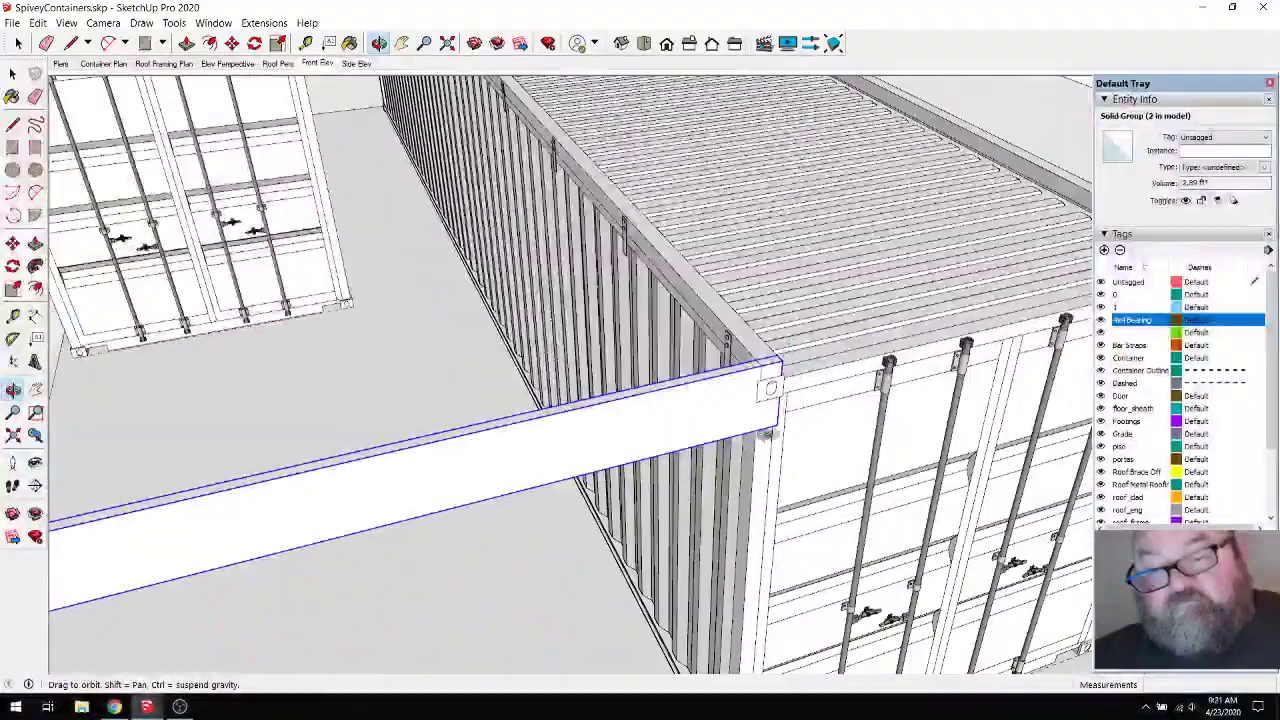
pyautogui.moveTo(766, 434); pyautogui.dragTo(568, 540)
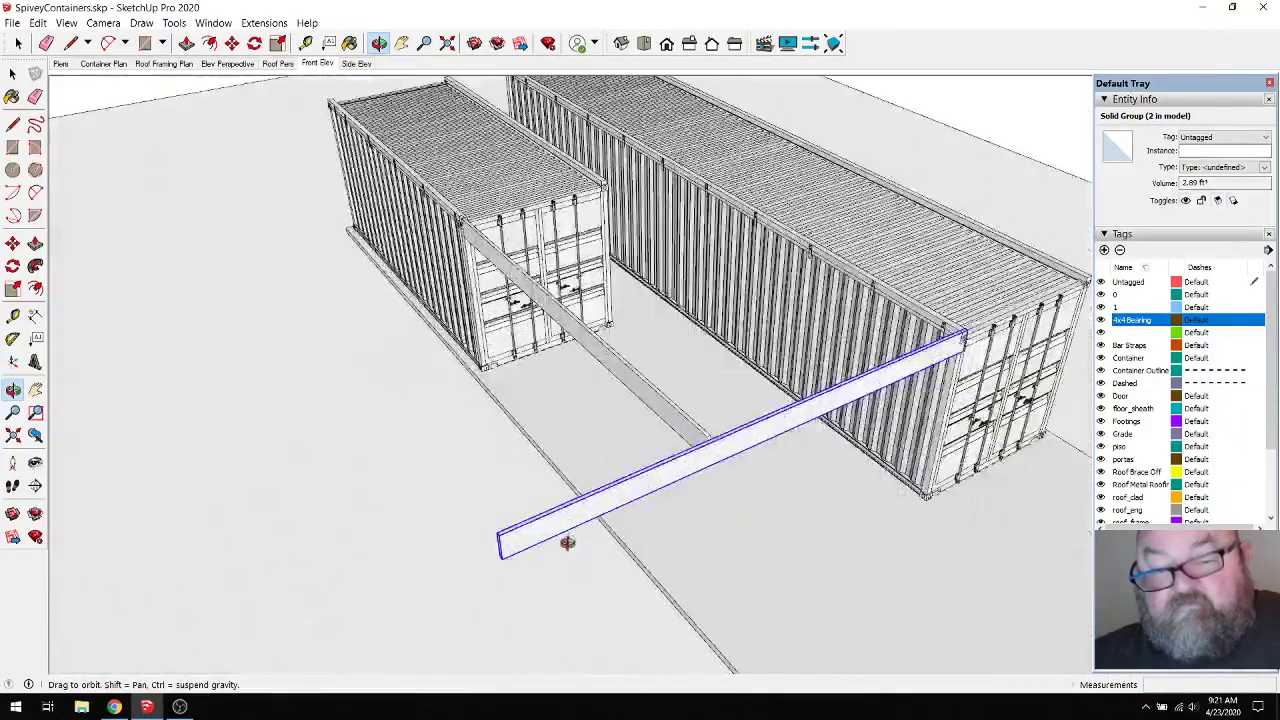
pyautogui.scroll(2, 568, 540)
pyautogui.press('space')
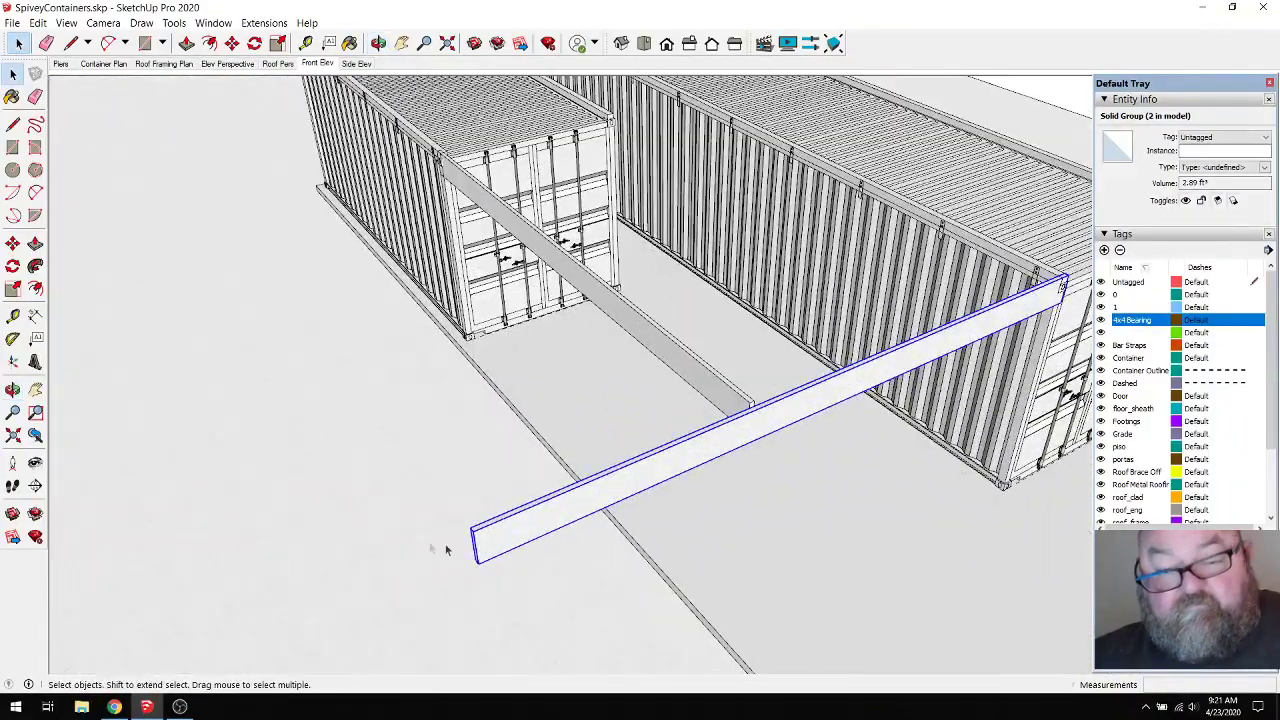
pyautogui.doubleClick(485, 542)
pyautogui.scroll(3, 470, 548)
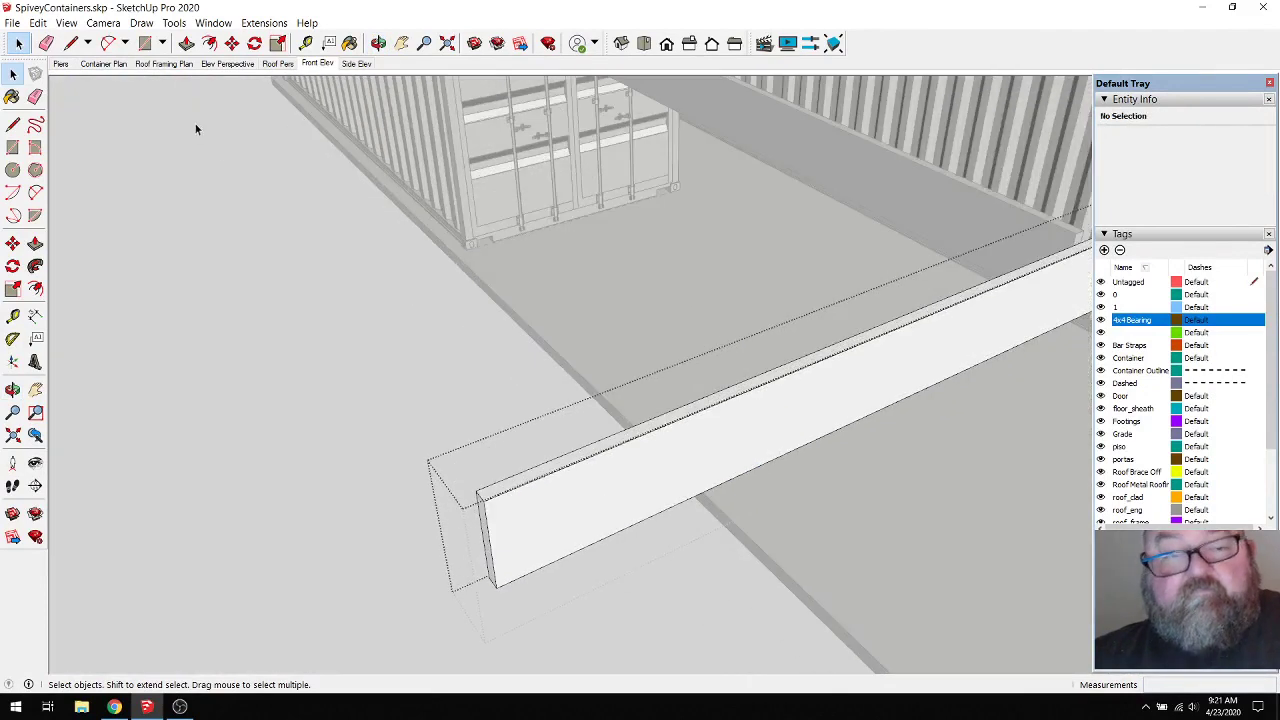
pyautogui.click(186, 43)
pyautogui.scroll(-2, 251, 346)
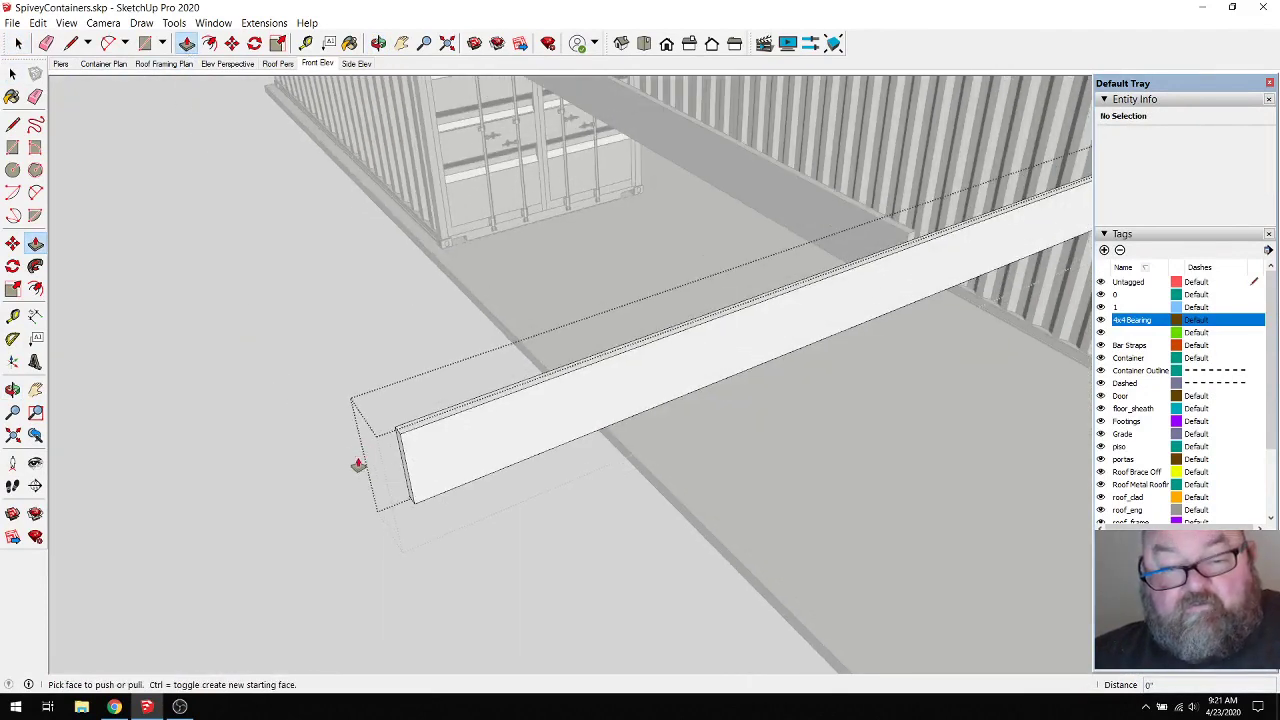
pyautogui.moveTo(399, 456); pyautogui.dragTo(857, 212)
pyautogui.scroll(5, 935, 237)
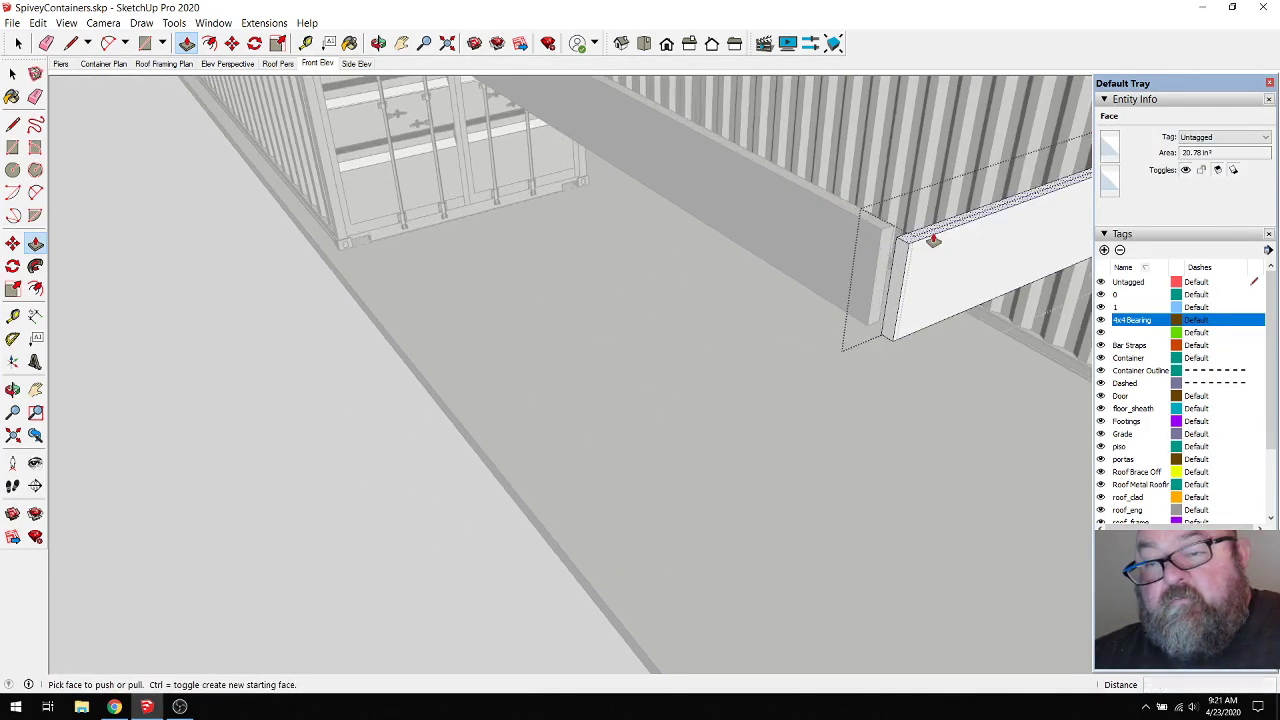
# Step: Extend the end of the 20 ft container's beam with Push/Pull to meet the cross beam's back face, and close the group
pyautogui.press('space')
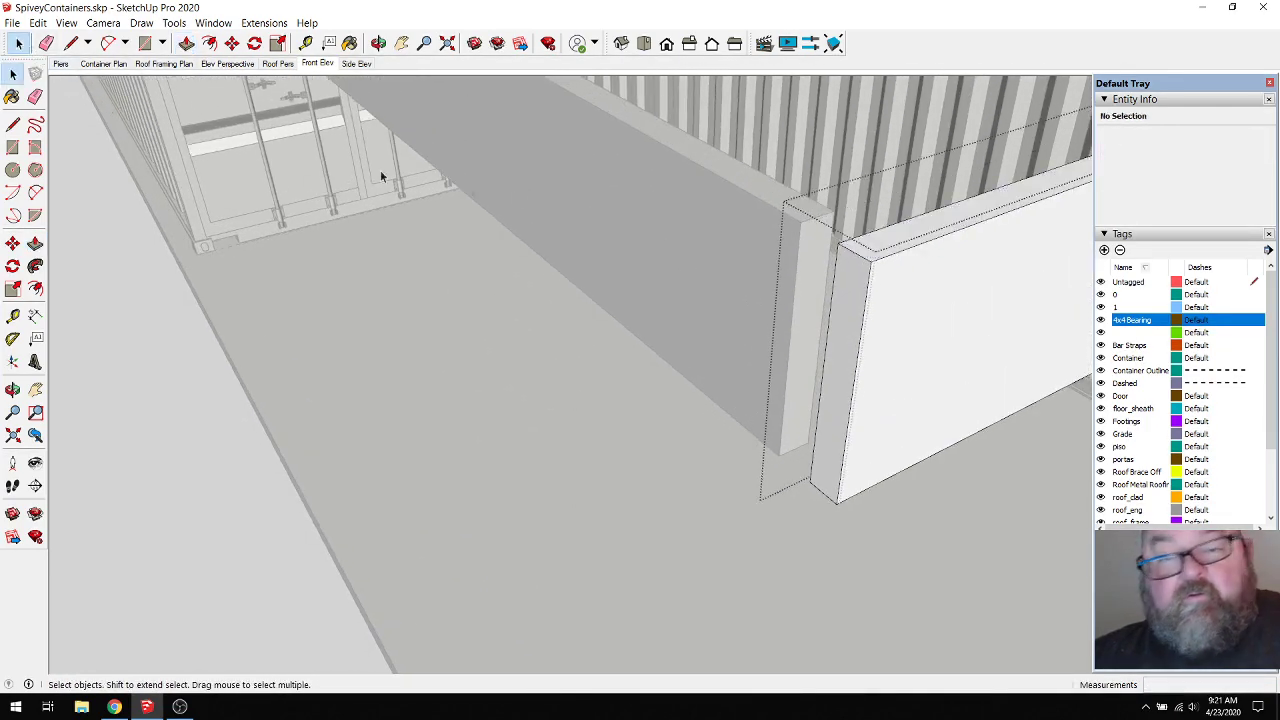
pyautogui.doubleClick(752, 261)
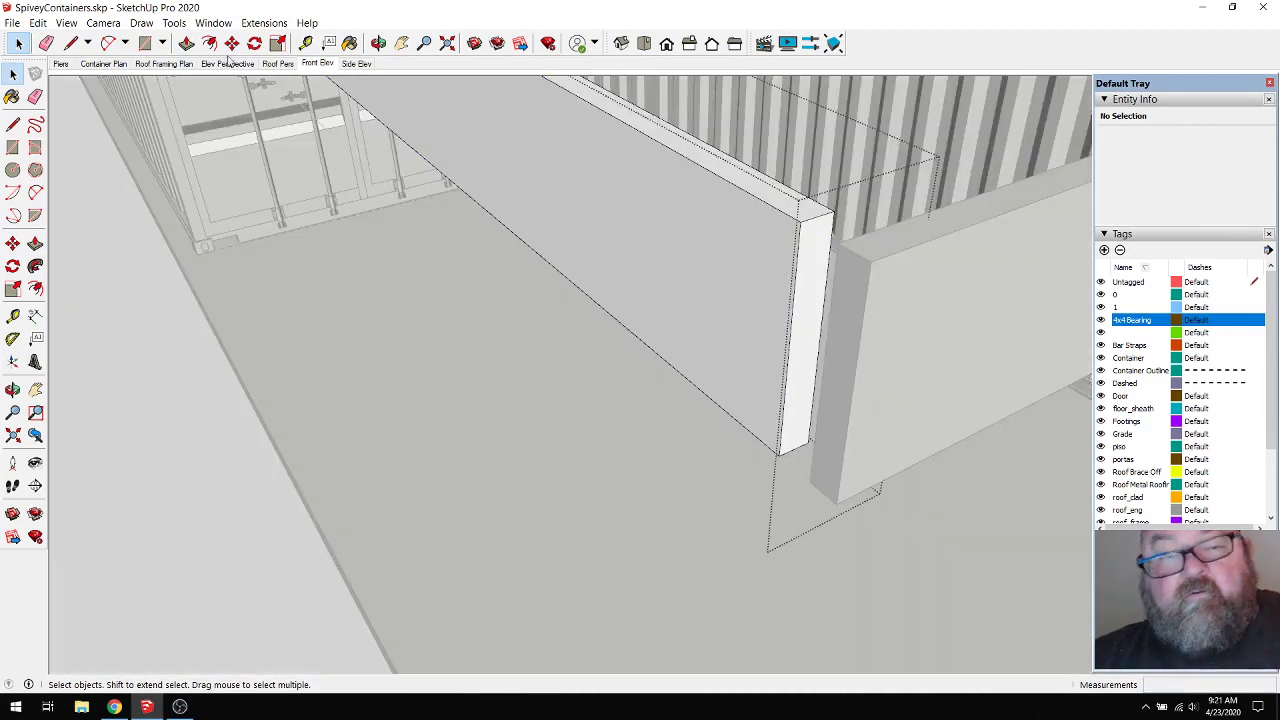
pyautogui.click(186, 43)
pyautogui.click(808, 229)
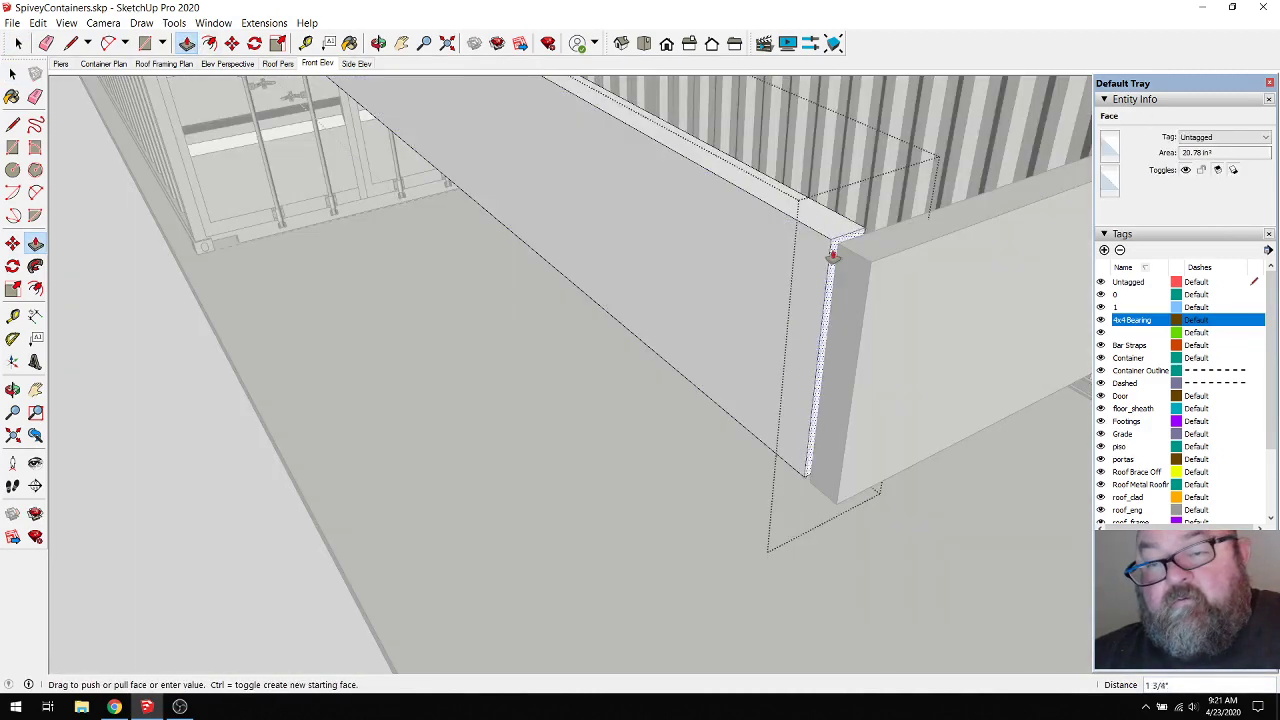
pyautogui.click(839, 256)
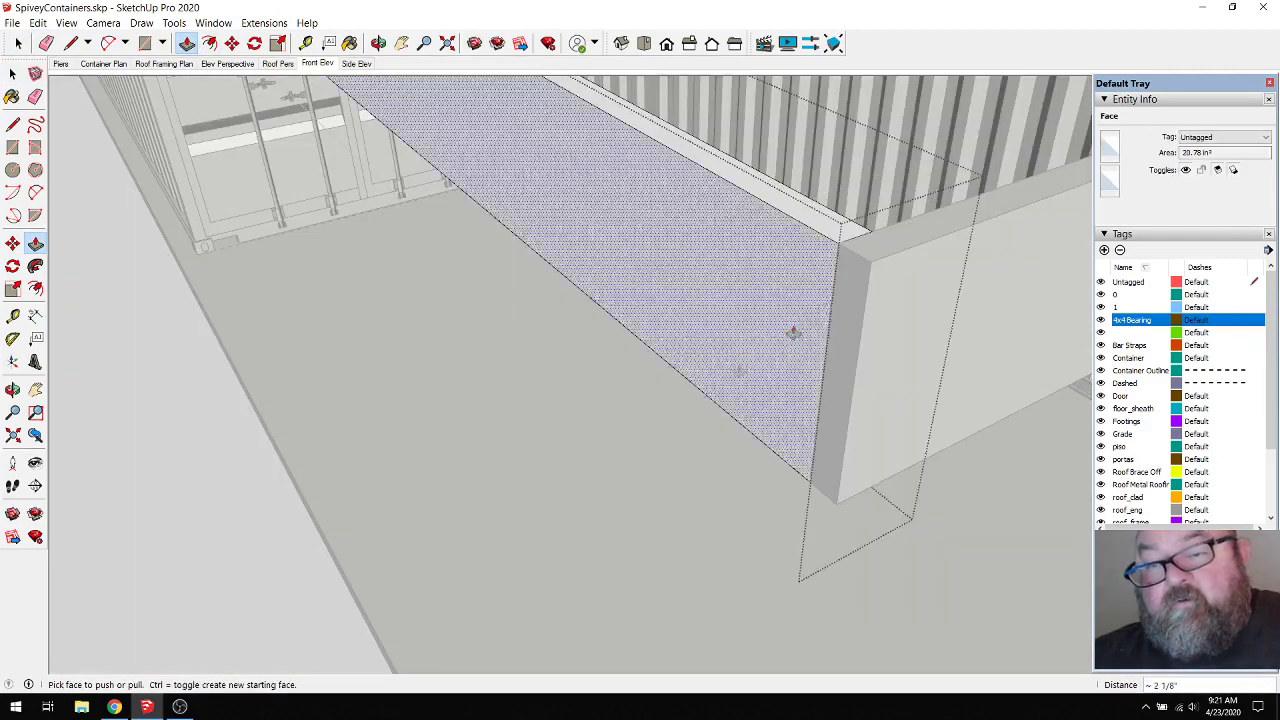
pyautogui.scroll(-5, 650, 495)
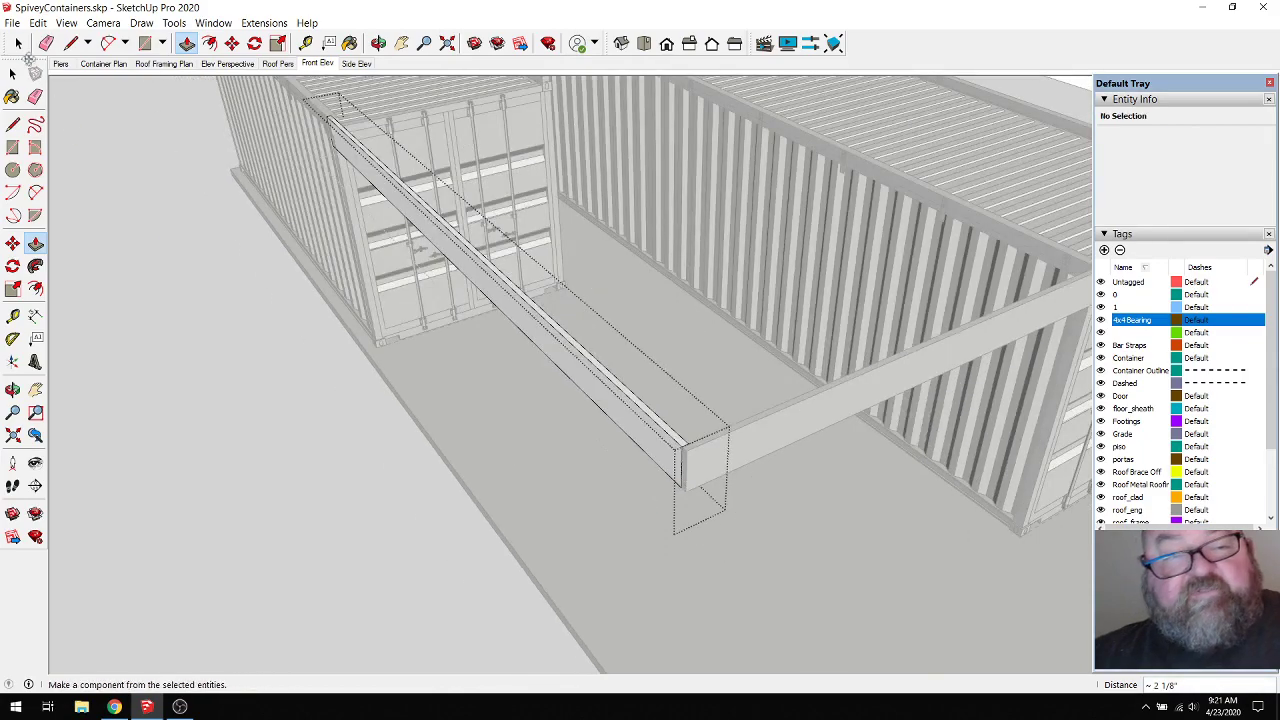
pyautogui.click(12, 73)
# Step: Copy the cross beam inward, placing its outer top corner where the long beam's inner face meets the cross beam's back
pyautogui.scroll(5, 680, 500)
pyautogui.scroll(2, 680, 482)
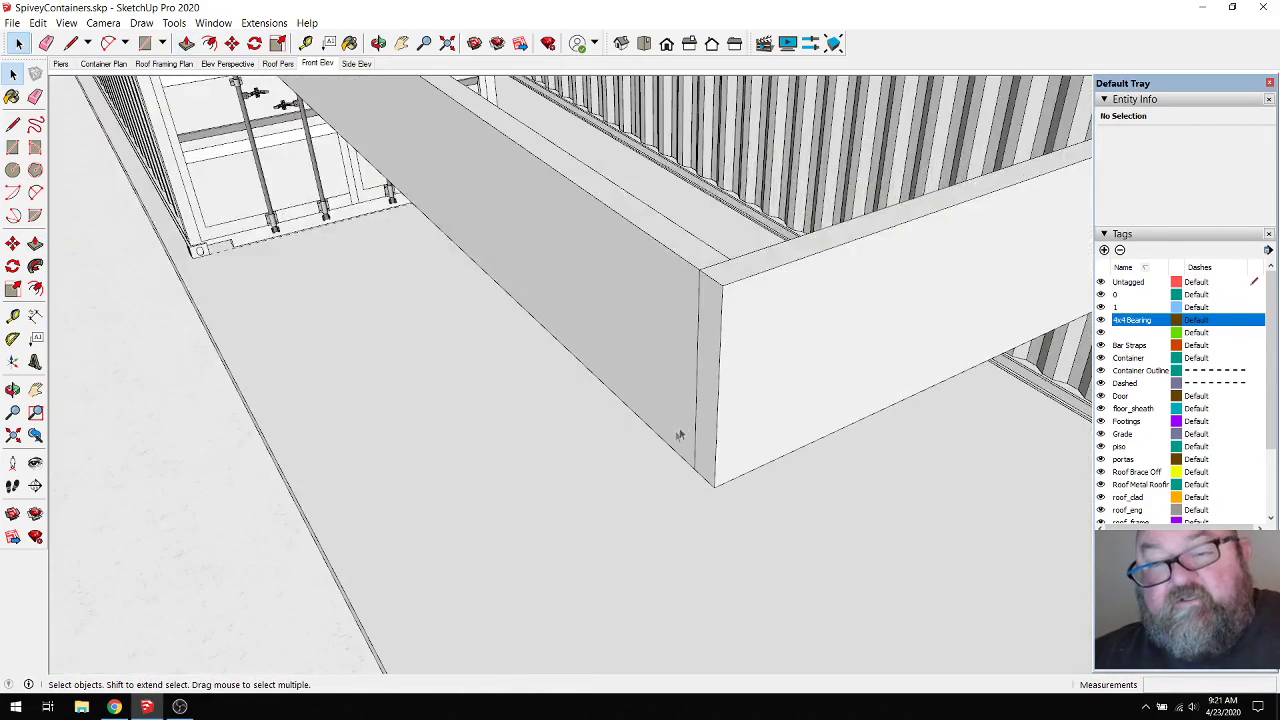
pyautogui.moveTo(716, 279)
pyautogui.mouseDown(button='middle')
pyautogui.moveTo(757, 241)
pyautogui.moveTo(725, 298)
pyautogui.mouseUp(button='middle')
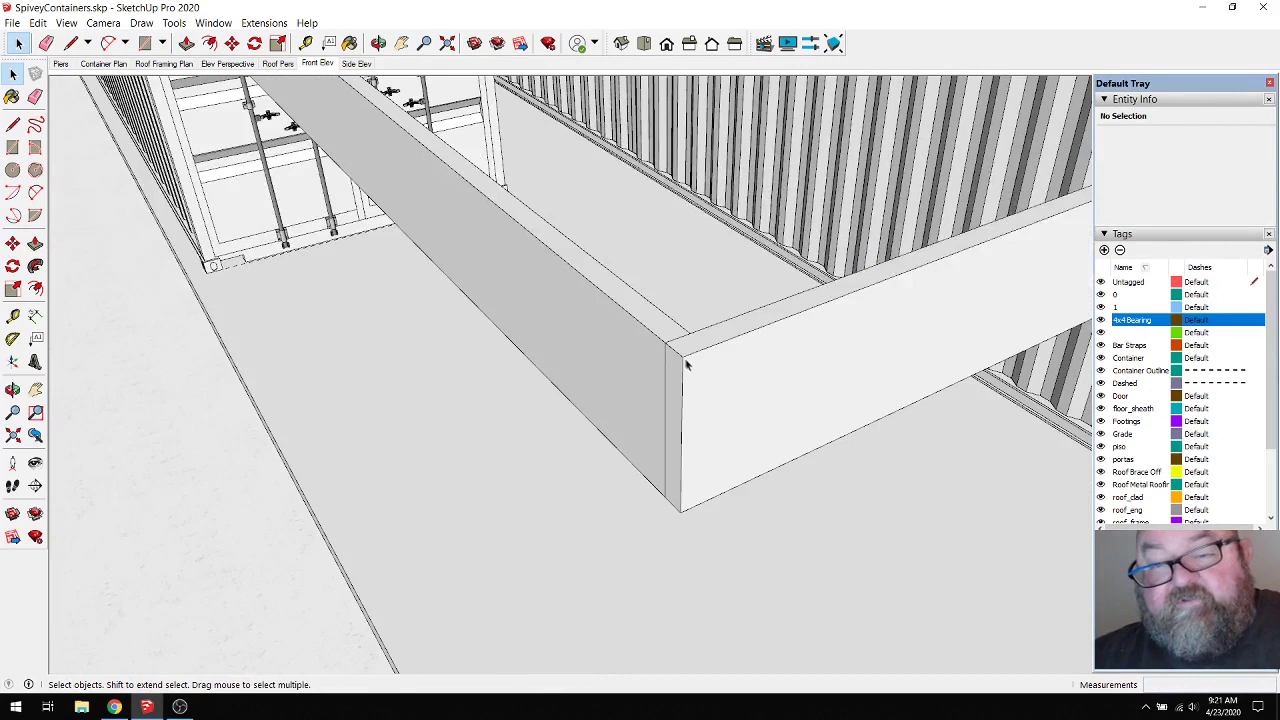
pyautogui.click(746, 372)
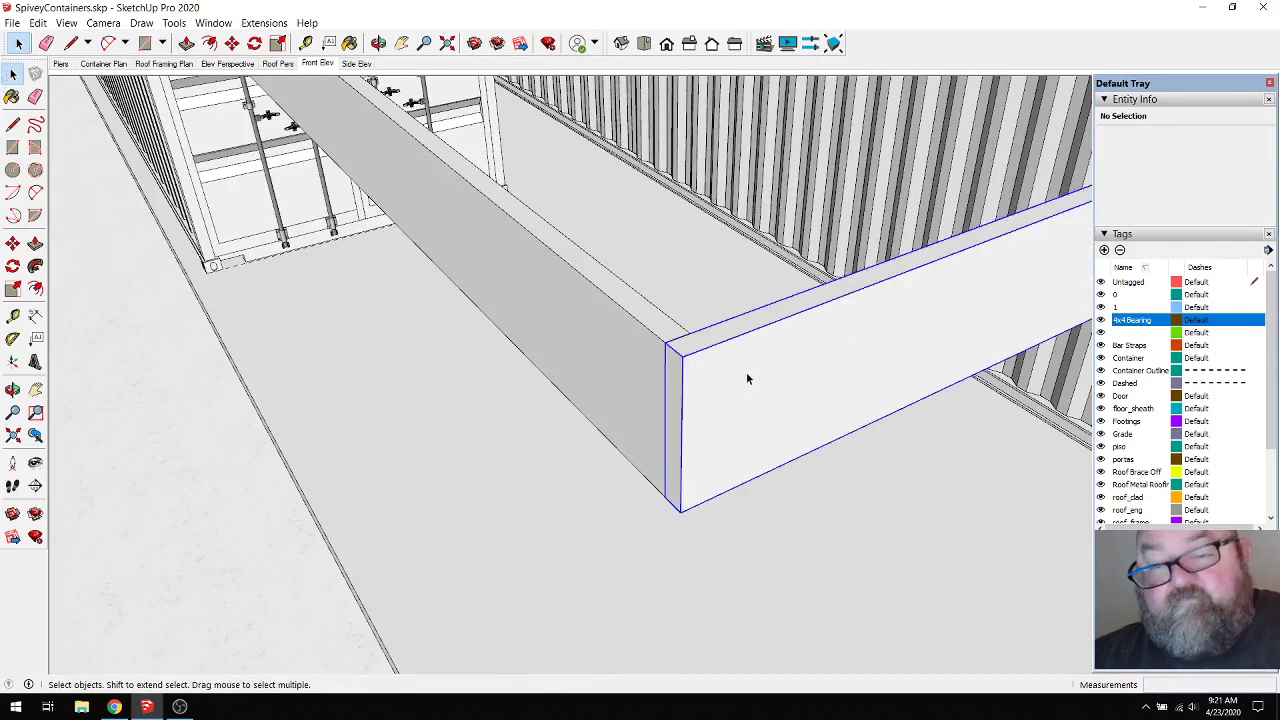
pyautogui.click(231, 43)
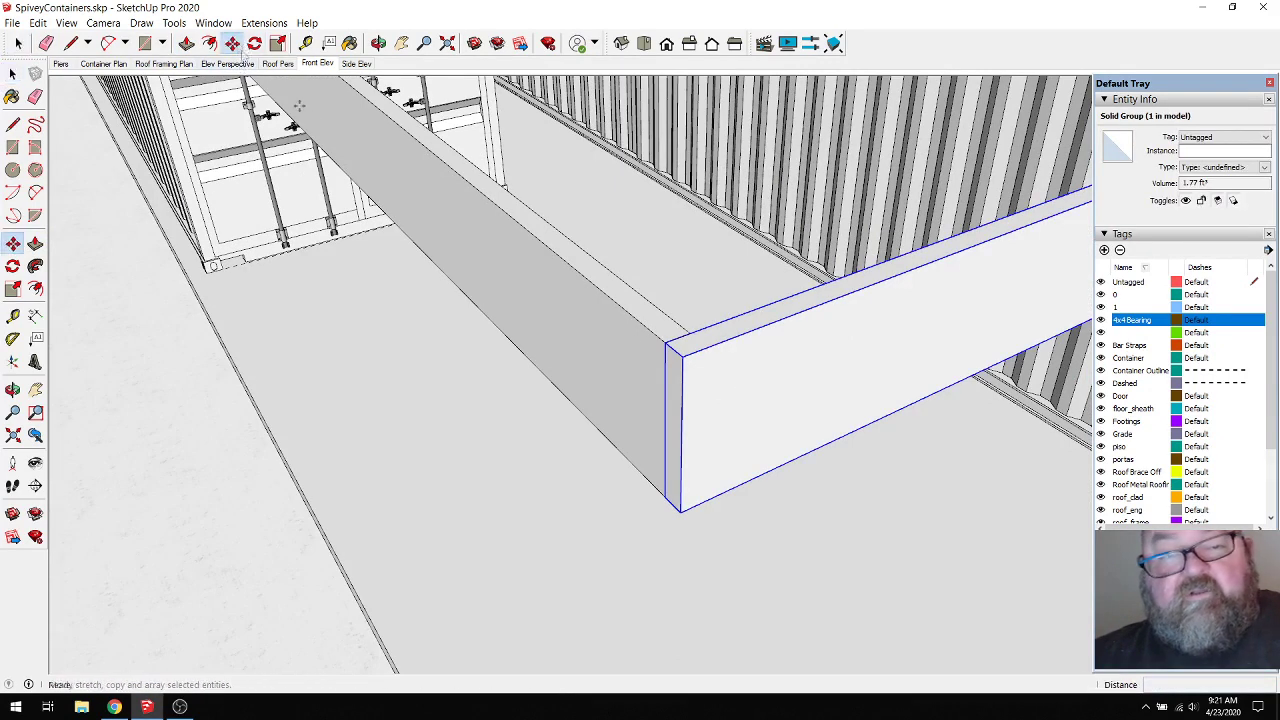
pyautogui.click(677, 357)
pyautogui.press('ctrl')
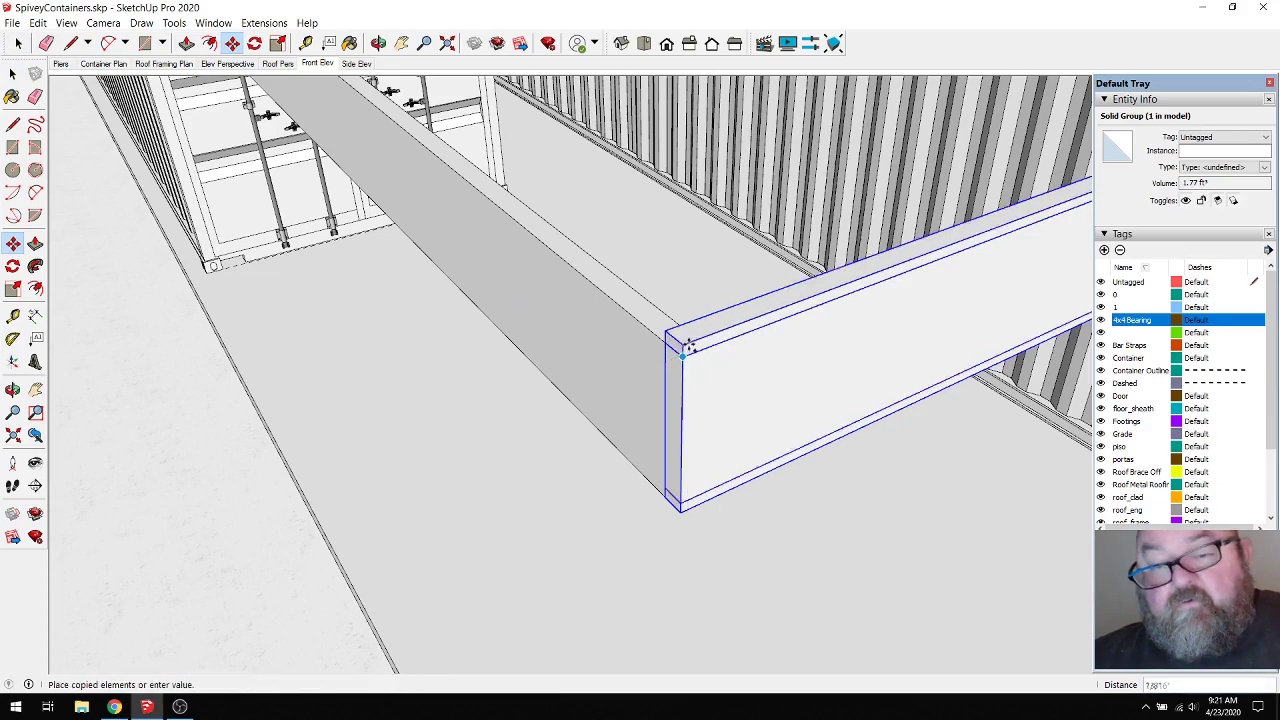
pyautogui.click(688, 335)
pyautogui.scroll(-2, 575, 460)
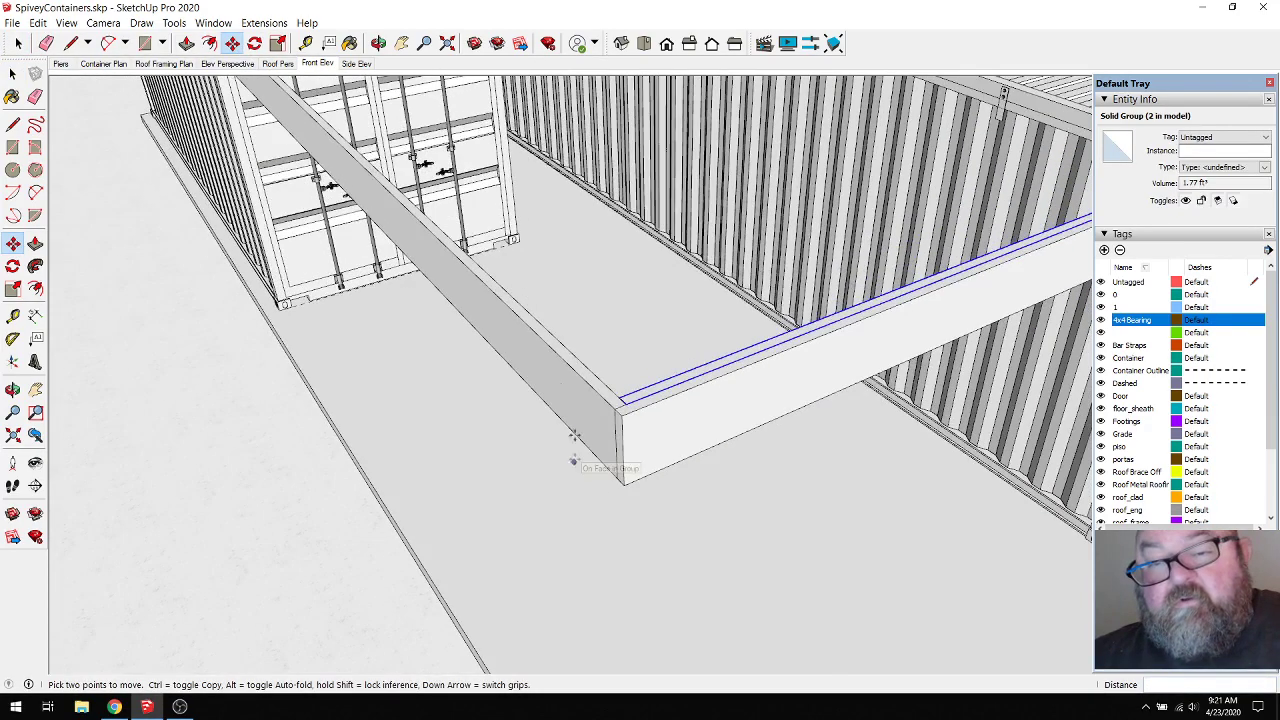
# Step: Trim the inner cross beam's end at the 40 ft container with Push/Pull so it is flush with the outer ply's end
pyautogui.click(378, 43)
pyautogui.moveTo(540, 370); pyautogui.dragTo(483, 523)
pyautogui.scroll(6, 603, 434)
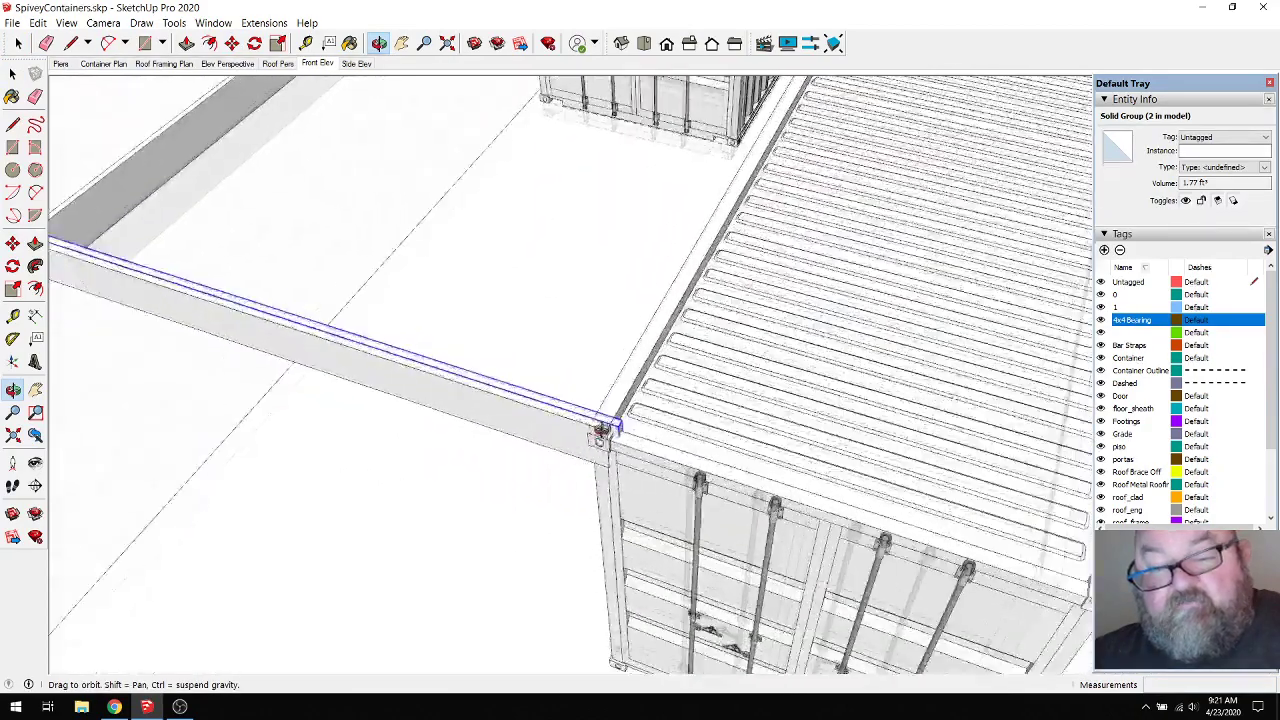
pyautogui.scroll(4, 590, 432)
pyautogui.click(18, 43)
pyautogui.click(20, 45)
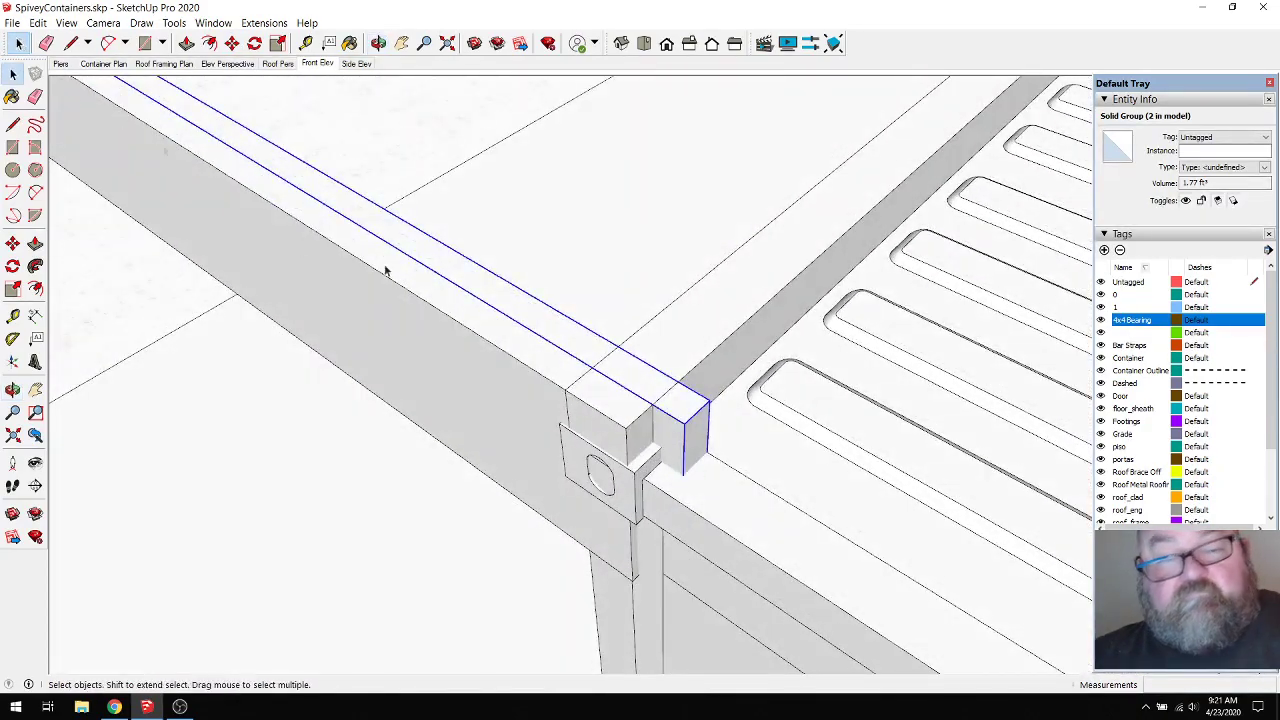
pyautogui.doubleClick(697, 421)
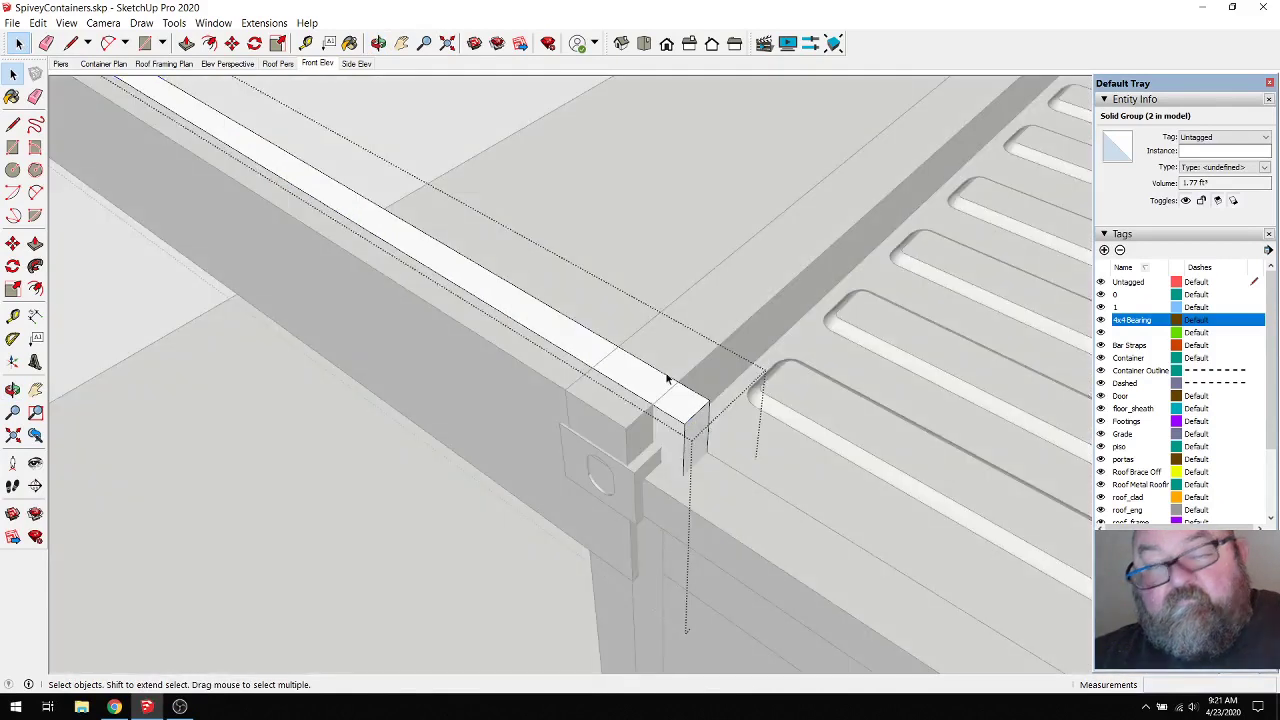
pyautogui.click(187, 44)
pyautogui.click(692, 425)
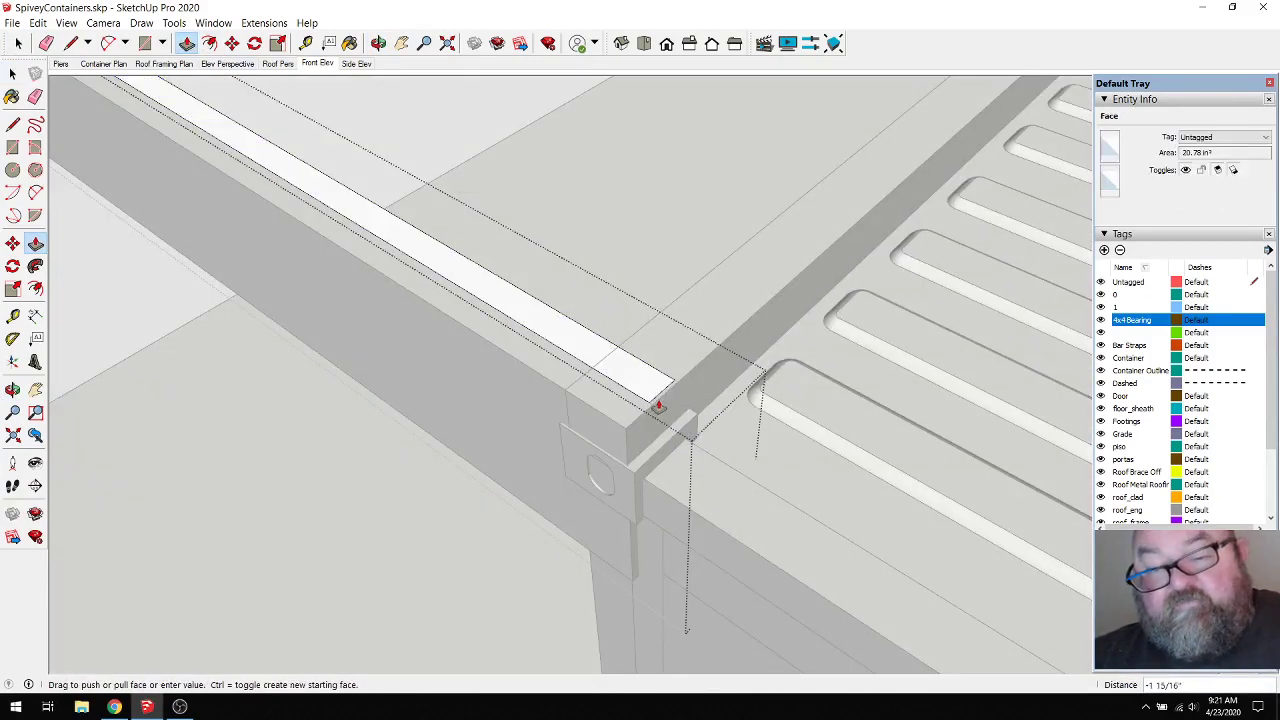
pyautogui.click(651, 431)
# Step: Inspect the doubled cross beam's bearing at the 40 ft container's corner casting from the front and from above
pyautogui.click(379, 44)
pyautogui.moveTo(740, 420); pyautogui.dragTo(773, 364)
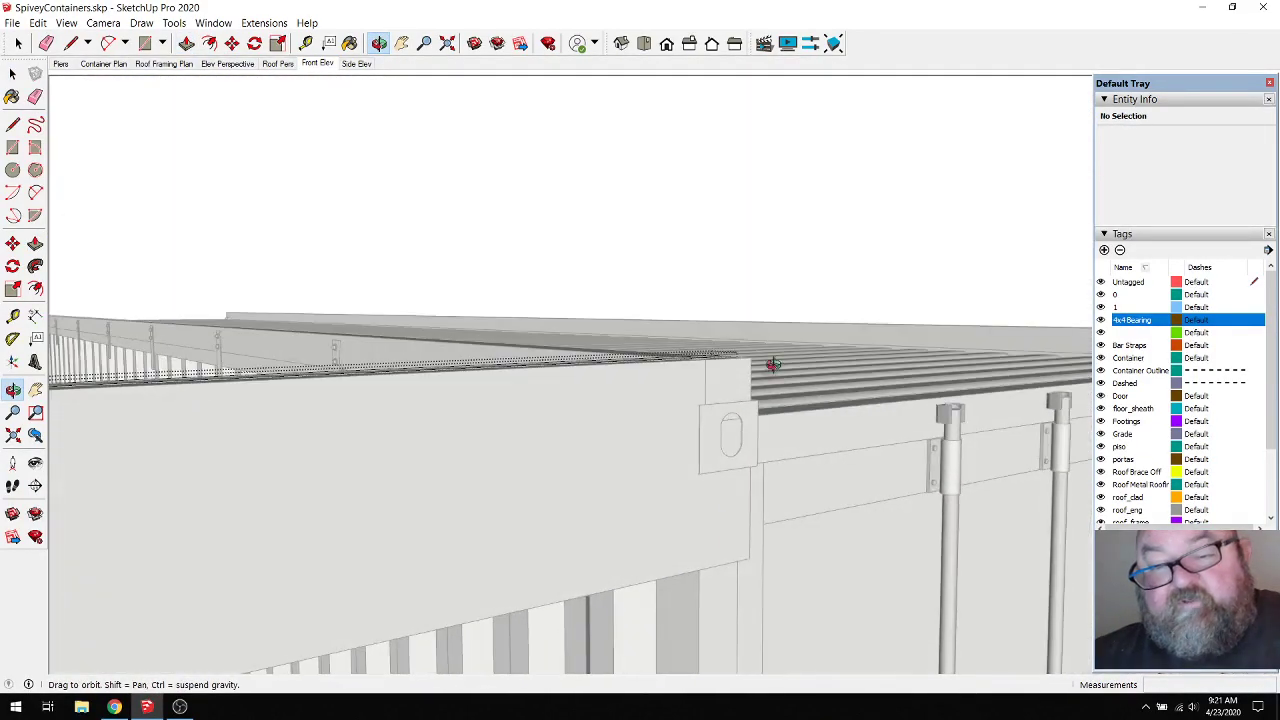
pyautogui.moveTo(698, 504); pyautogui.dragTo(557, 525)
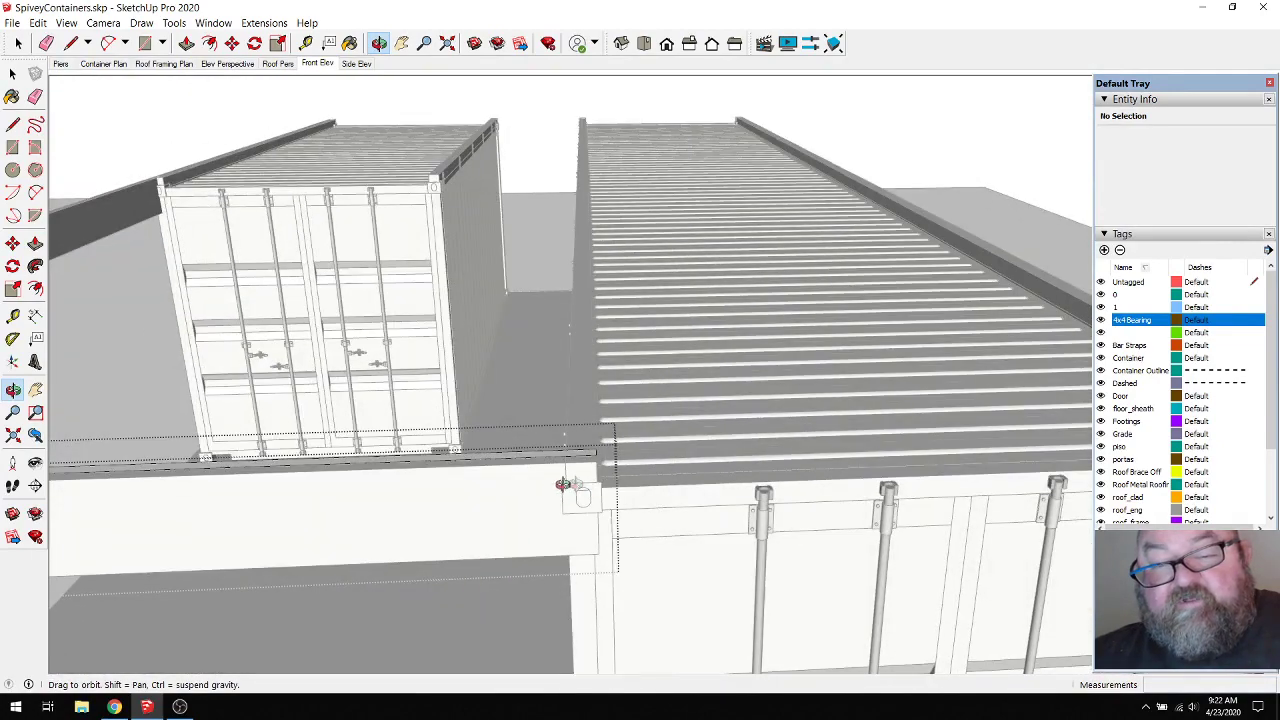
pyautogui.moveTo(581, 477); pyautogui.dragTo(464, 560)
pyautogui.scroll(4, 573, 450)
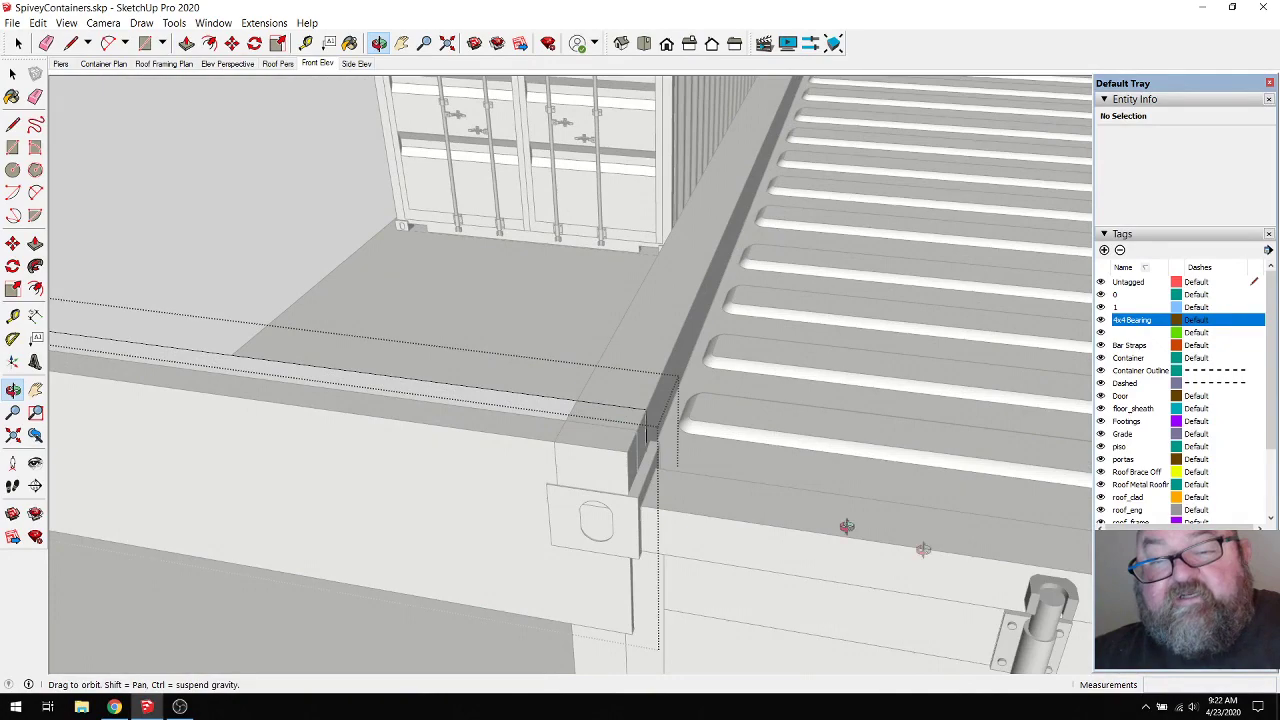
pyautogui.scroll(-6, 1031, 546)
# Step: Copy the long beam inward, placing its outer top corner where the original's inner face meets the inner cross beam's back
pyautogui.moveTo(457, 466); pyautogui.dragTo(444, 521)
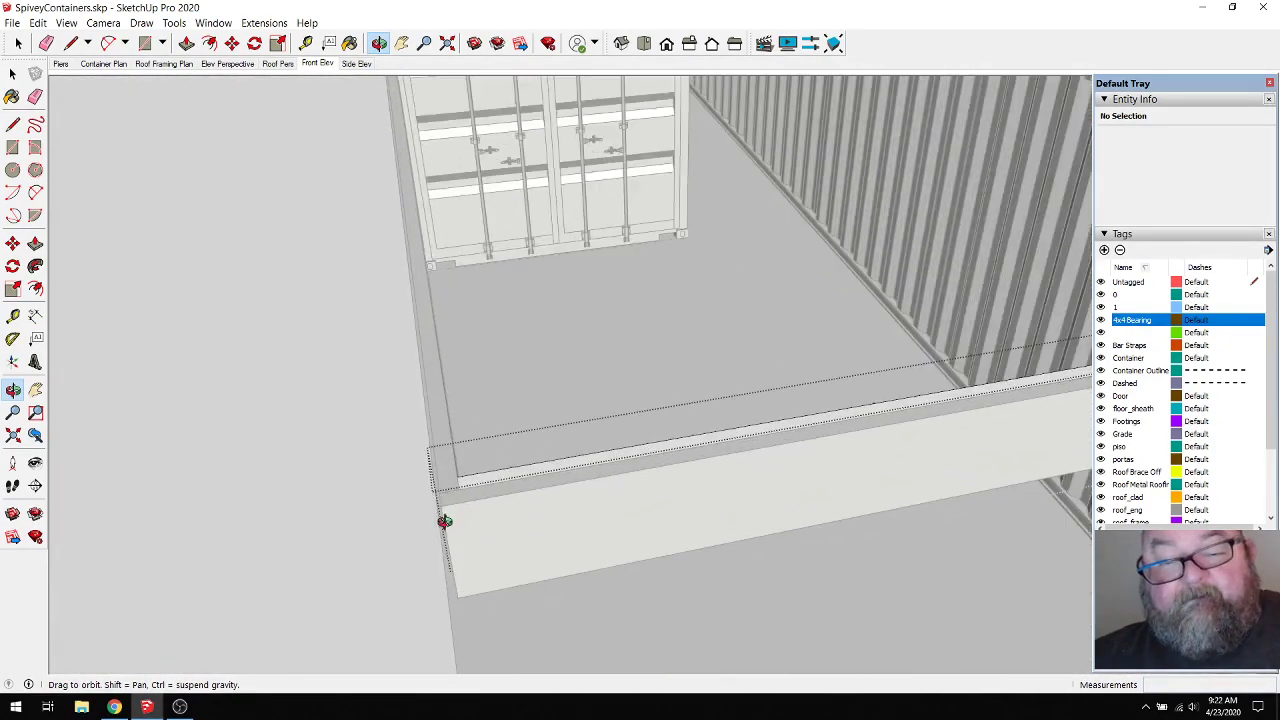
pyautogui.click(18, 43)
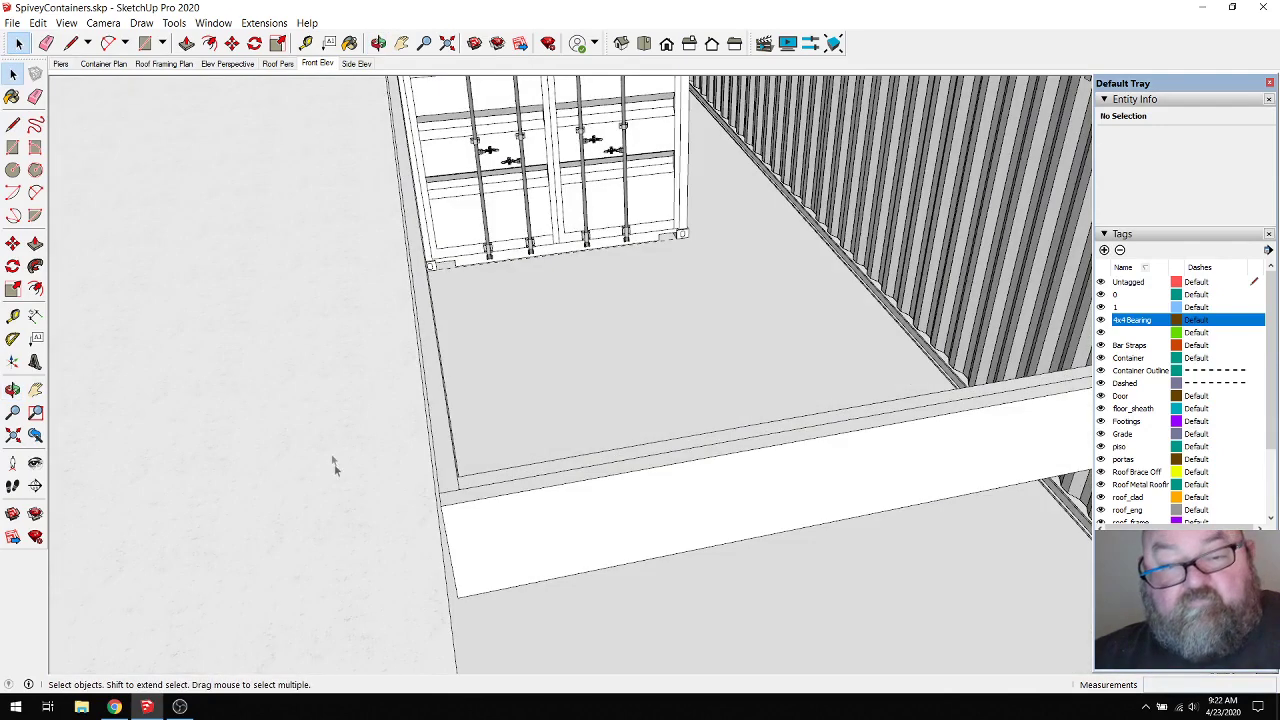
pyautogui.moveTo(333, 458); pyautogui.dragTo(434, 510, button='middle')
pyautogui.click(527, 423)
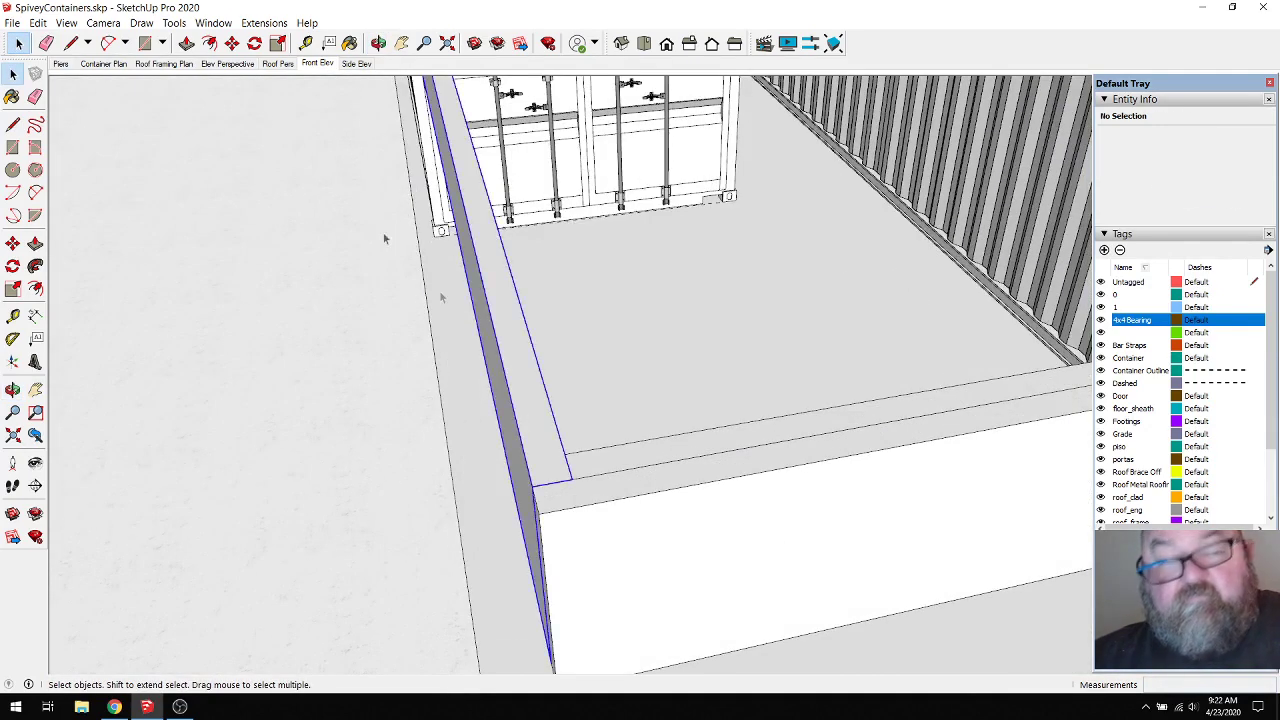
pyautogui.click(232, 43)
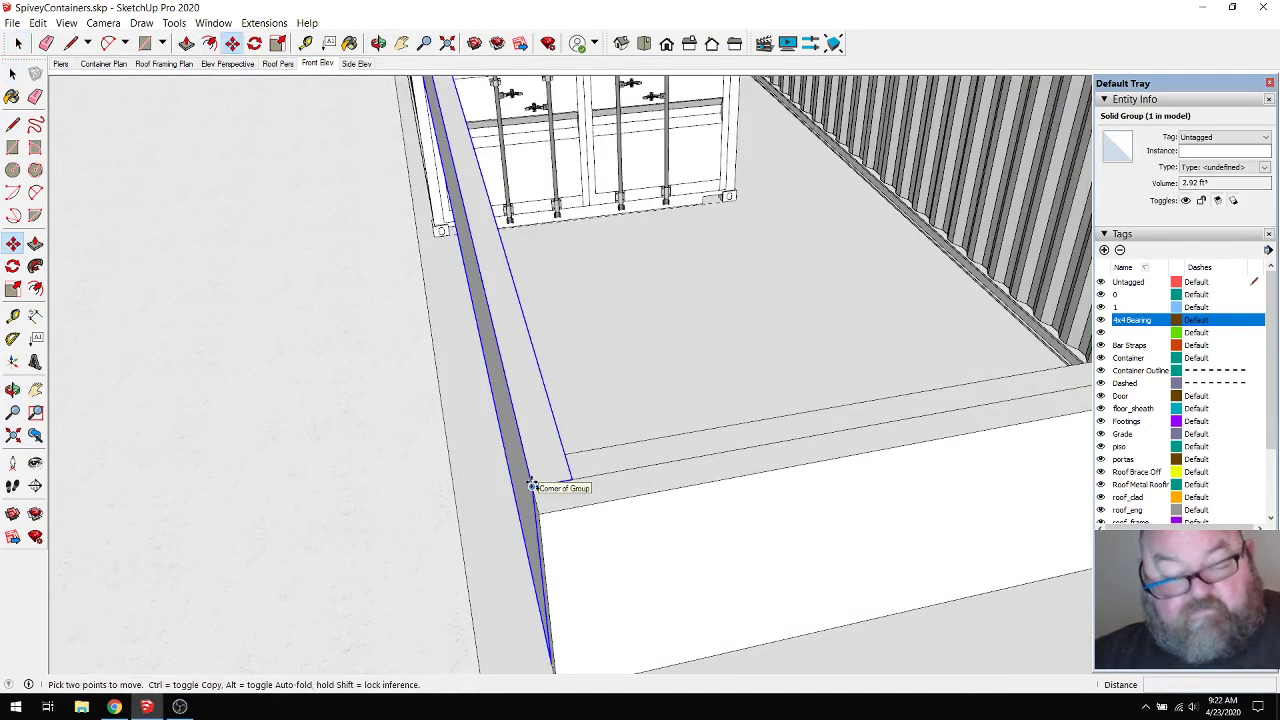
pyautogui.click(531, 486)
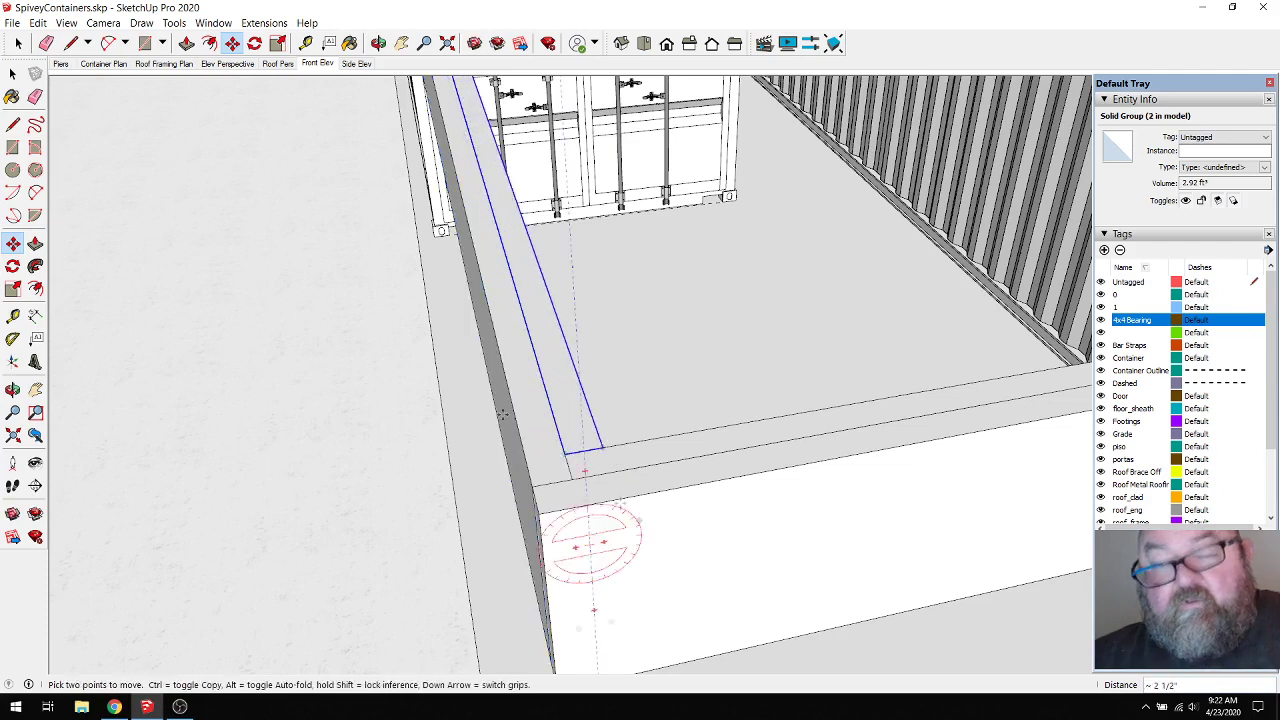
# Step: Inspect the free corner where the doubled long beam meets the doubled cross beam from above and from the outside
pyautogui.click(379, 43)
pyautogui.moveTo(495, 225); pyautogui.dragTo(569, 583)
pyautogui.moveTo(527, 487); pyautogui.dragTo(533, 473)
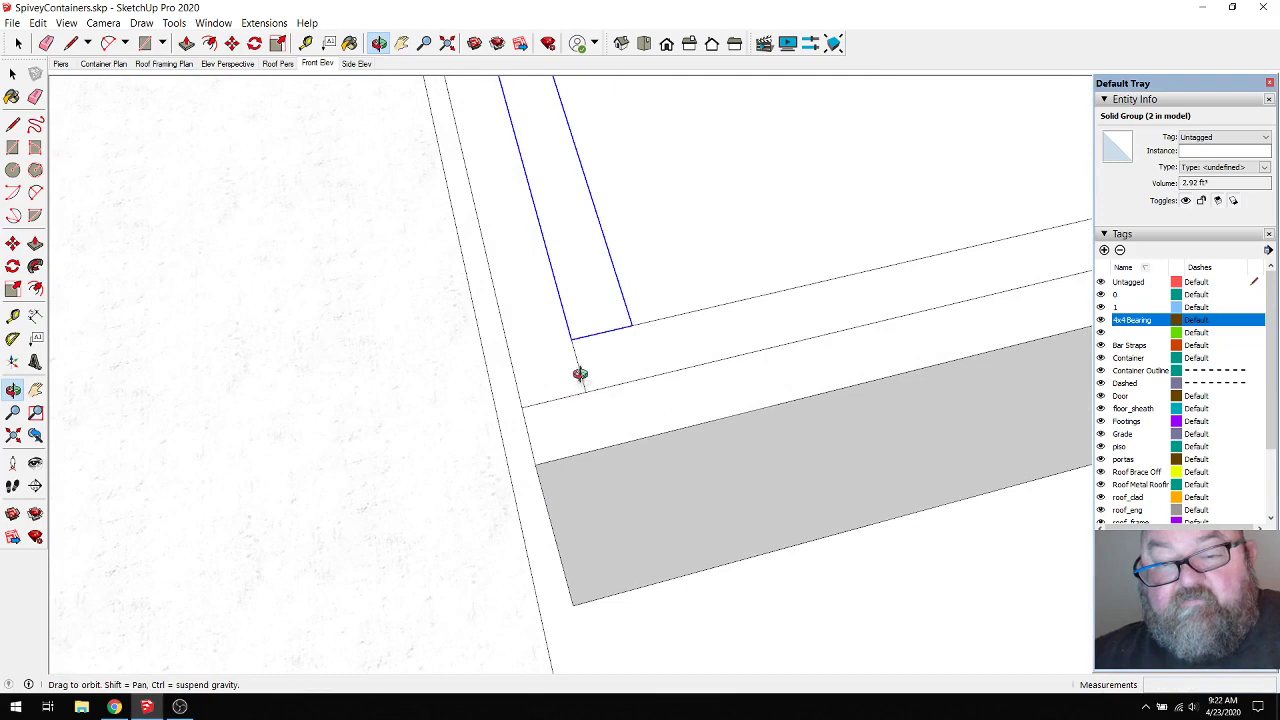
pyautogui.moveTo(590, 387); pyautogui.dragTo(643, 463)
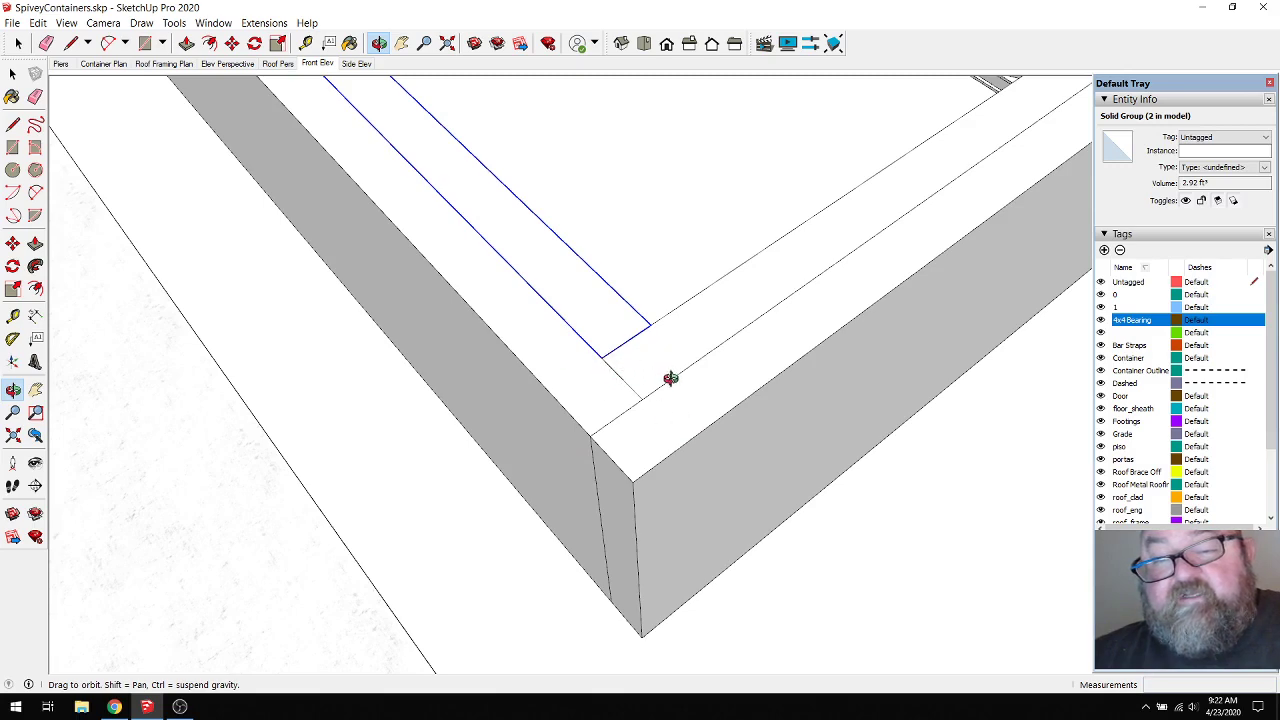
pyautogui.scroll(-5, 748, 512)
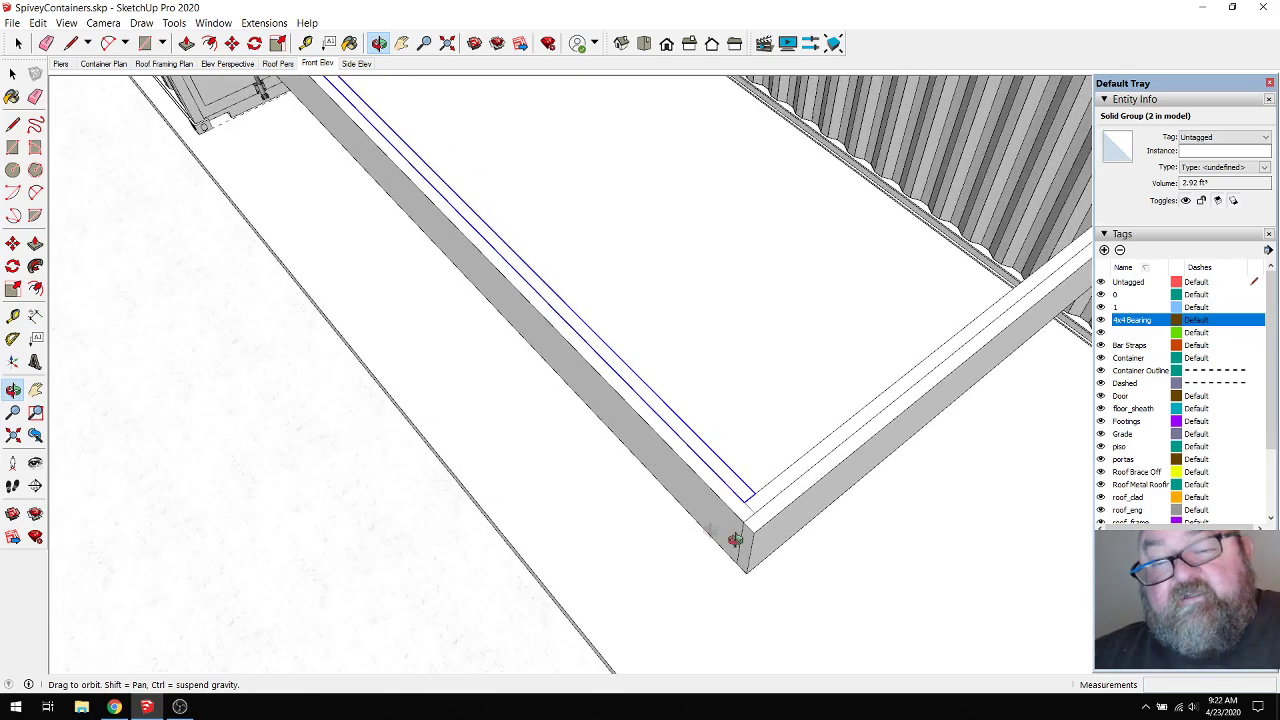
pyautogui.scroll(5, 750, 531)
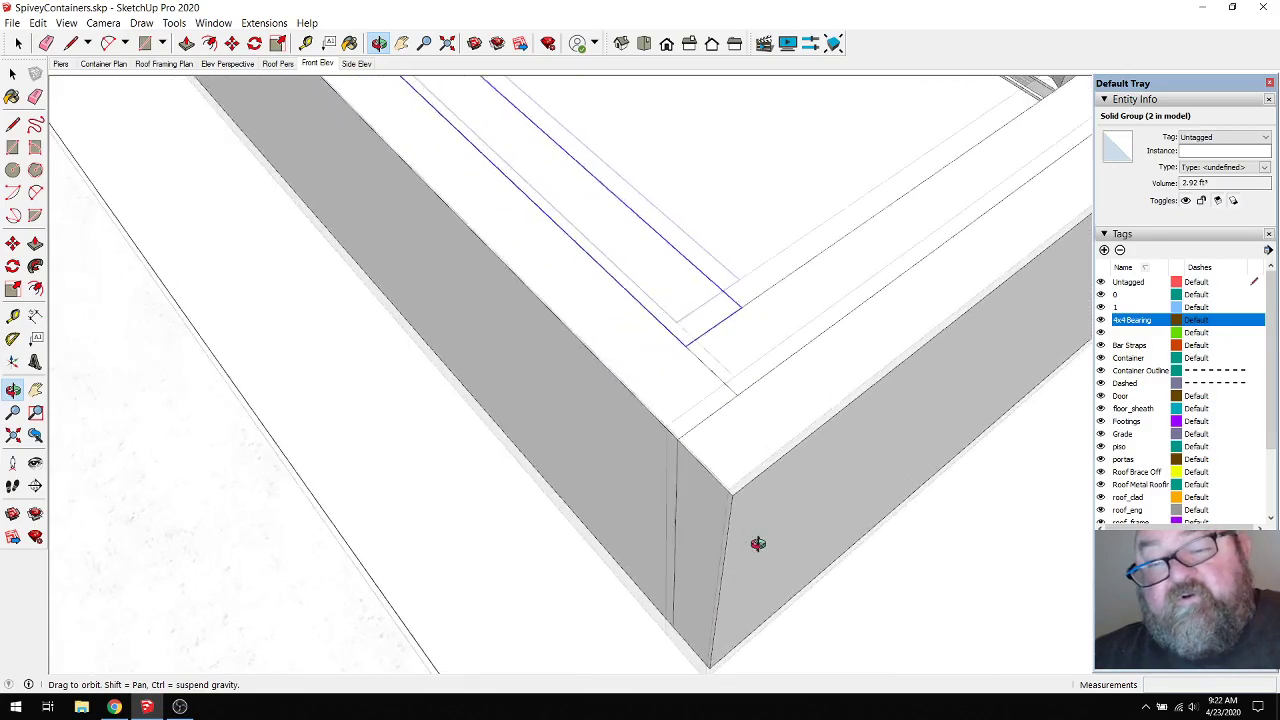
pyautogui.scroll(-5, 766, 578)
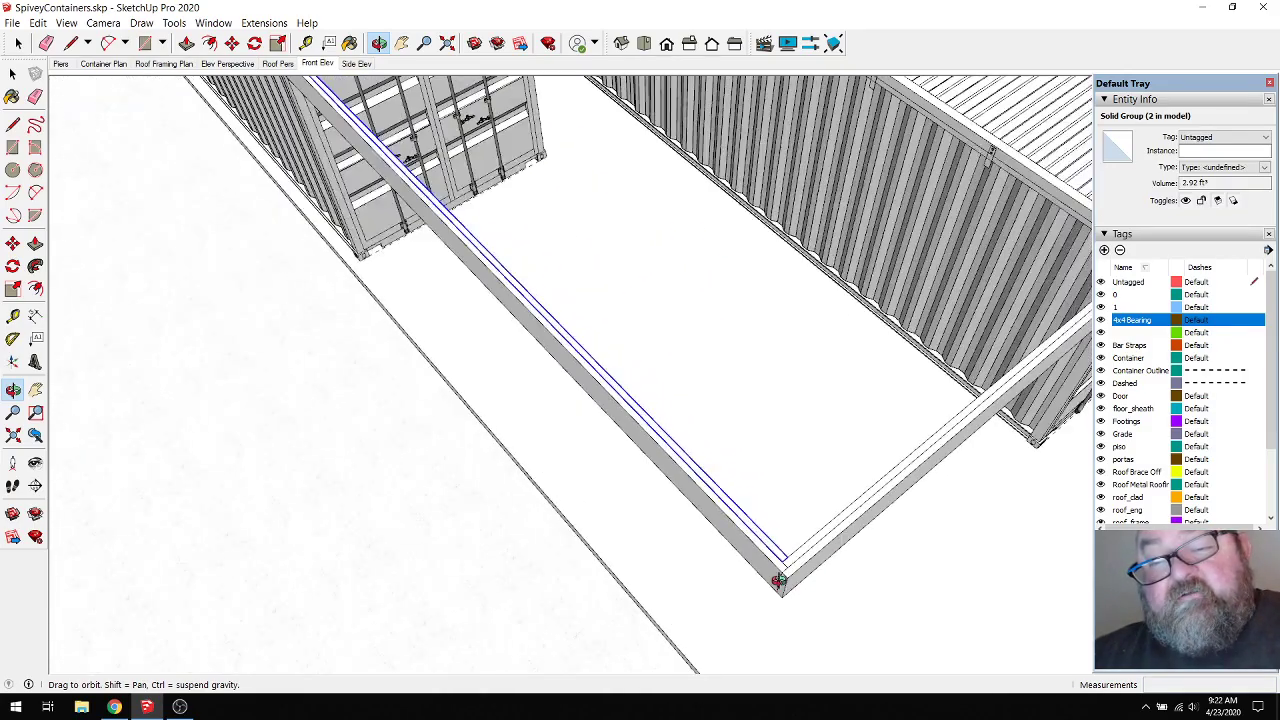
# Step: Trim the inner long beam's end at the 20 ft container with Push/Pull, flush with the outer ply's end, and close the group
pyautogui.scroll(-3, 762, 562)
pyautogui.moveTo(762, 562); pyautogui.dragTo(367, 421)
pyautogui.scroll(8, 367, 421)
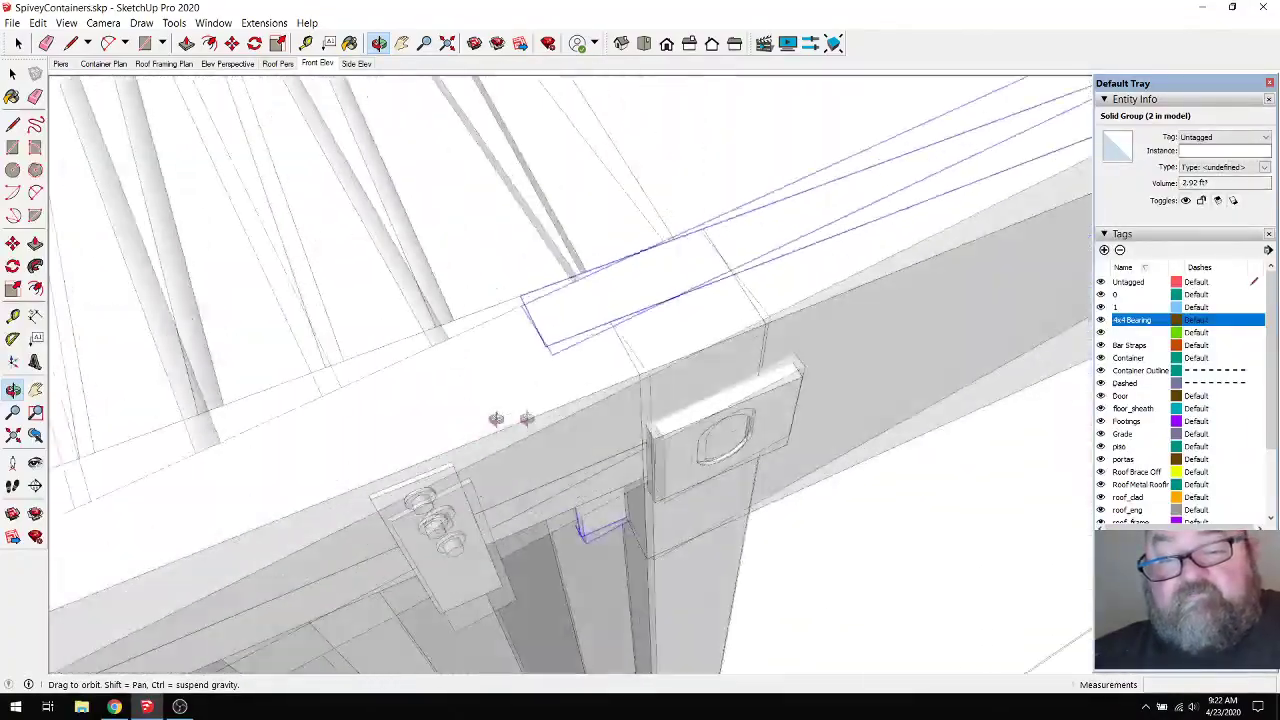
pyautogui.moveTo(510, 418); pyautogui.dragTo(551, 429)
pyautogui.press('space')
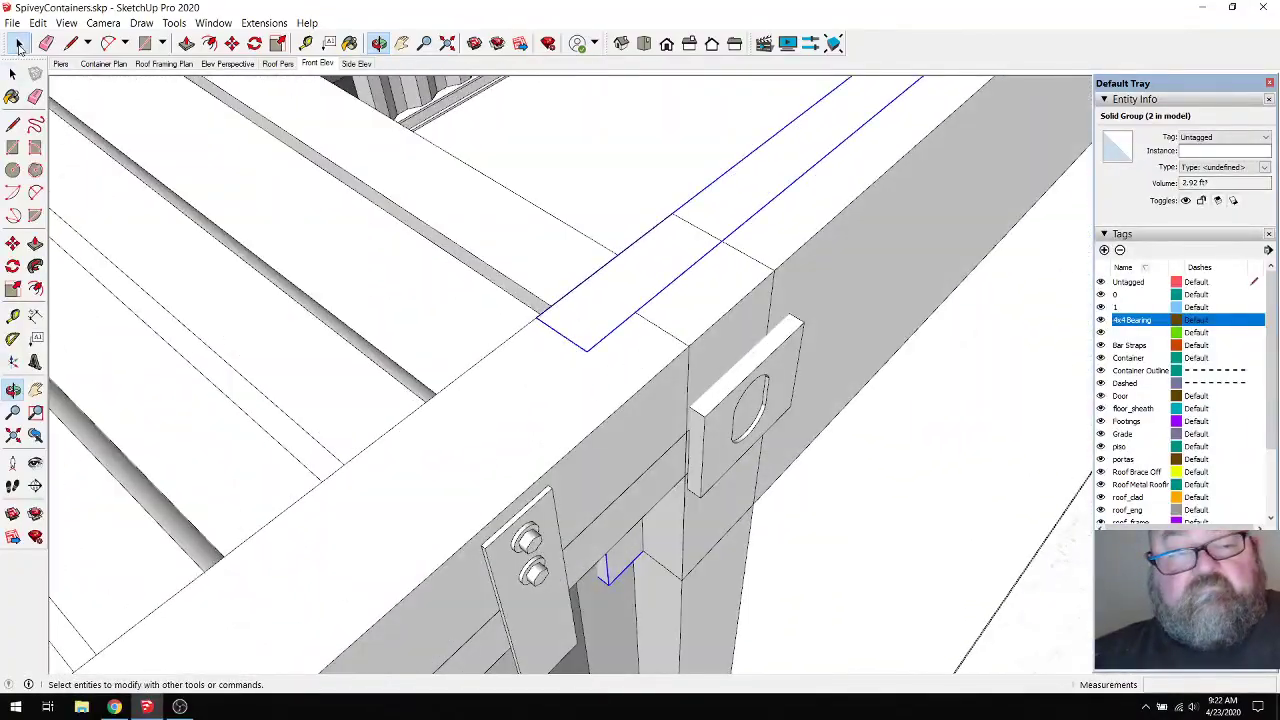
pyautogui.doubleClick(704, 216)
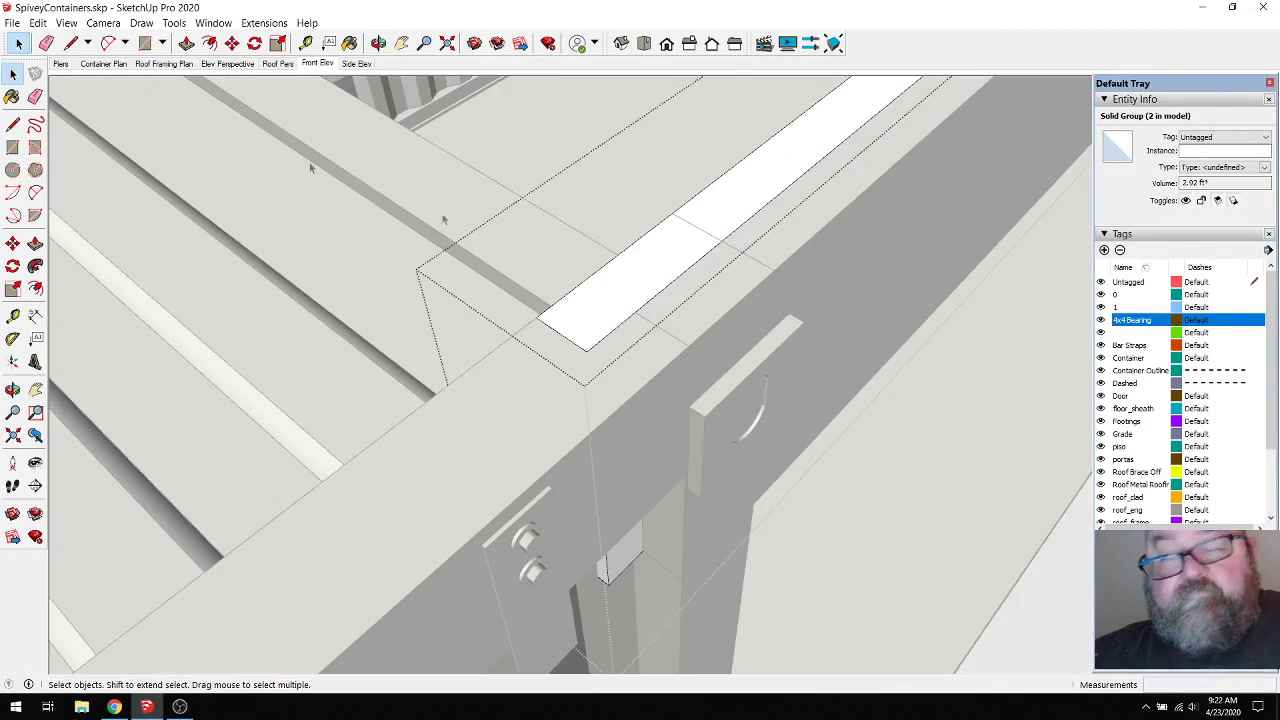
pyautogui.click(186, 43)
pyautogui.moveTo(555, 345); pyautogui.dragTo(771, 277)
pyautogui.click(771, 277)
pyautogui.scroll(-3, 424, 431)
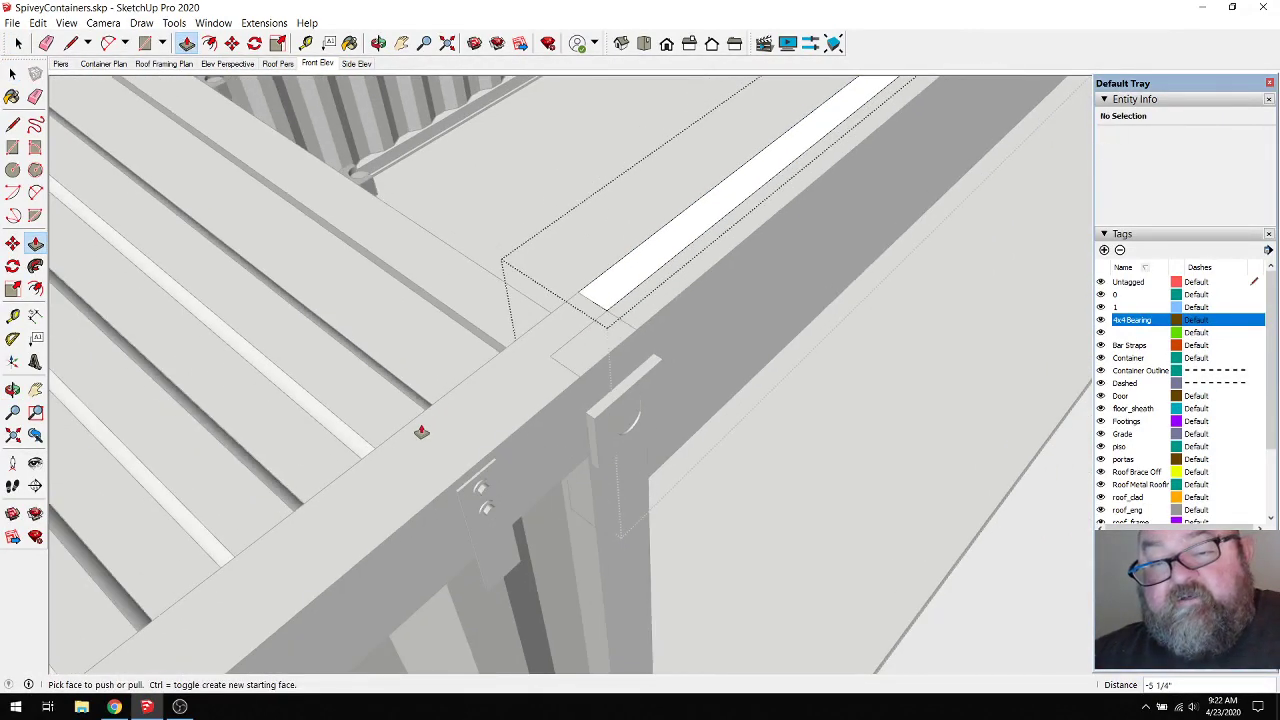
pyautogui.click(589, 313)
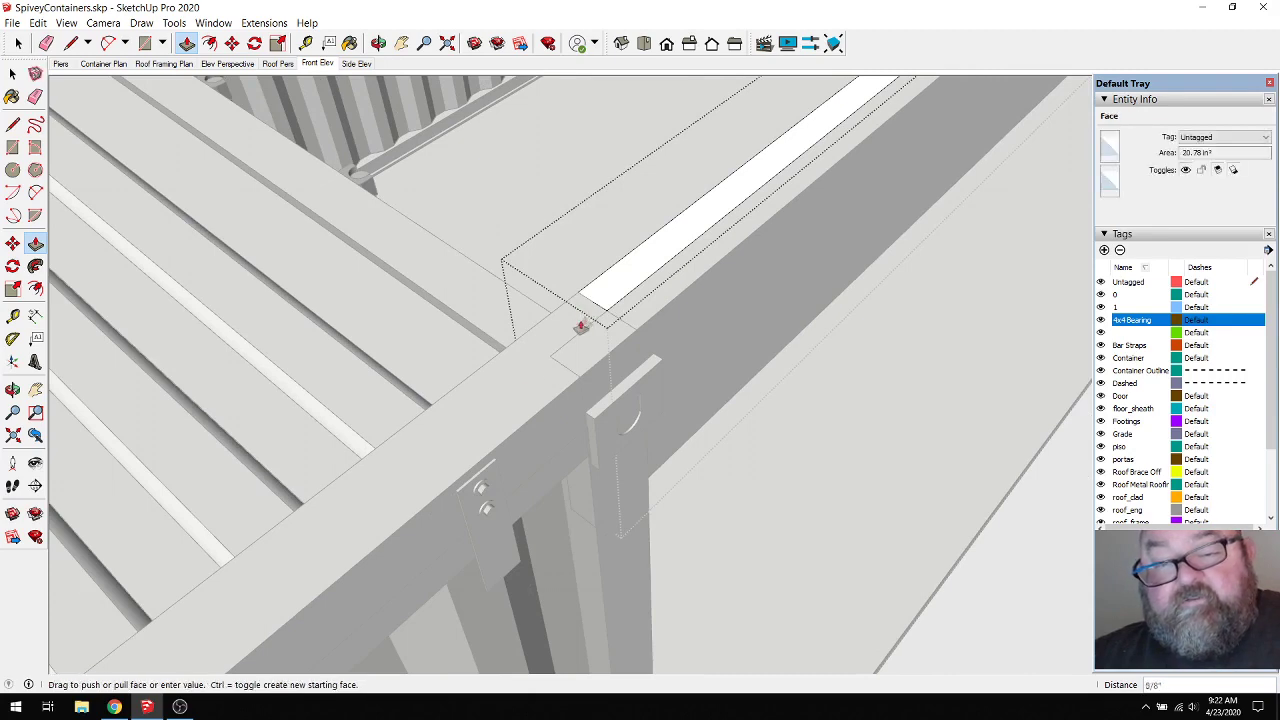
pyautogui.click(543, 380)
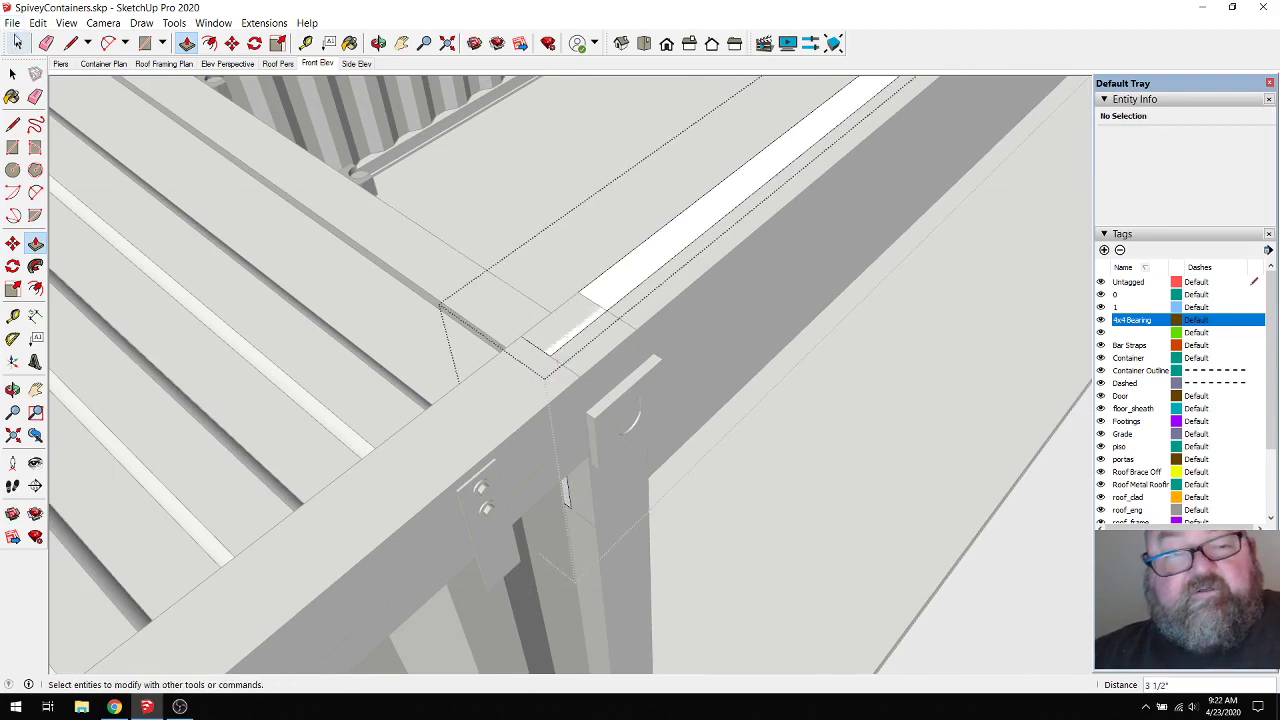
pyautogui.click(18, 43)
pyautogui.click(312, 127)
# Step: Draw a 9" by 9" square on the ground below the free corner of the doubled beams
pyautogui.scroll(-3, 352, 440)
pyautogui.scroll(-5, 401, 494)
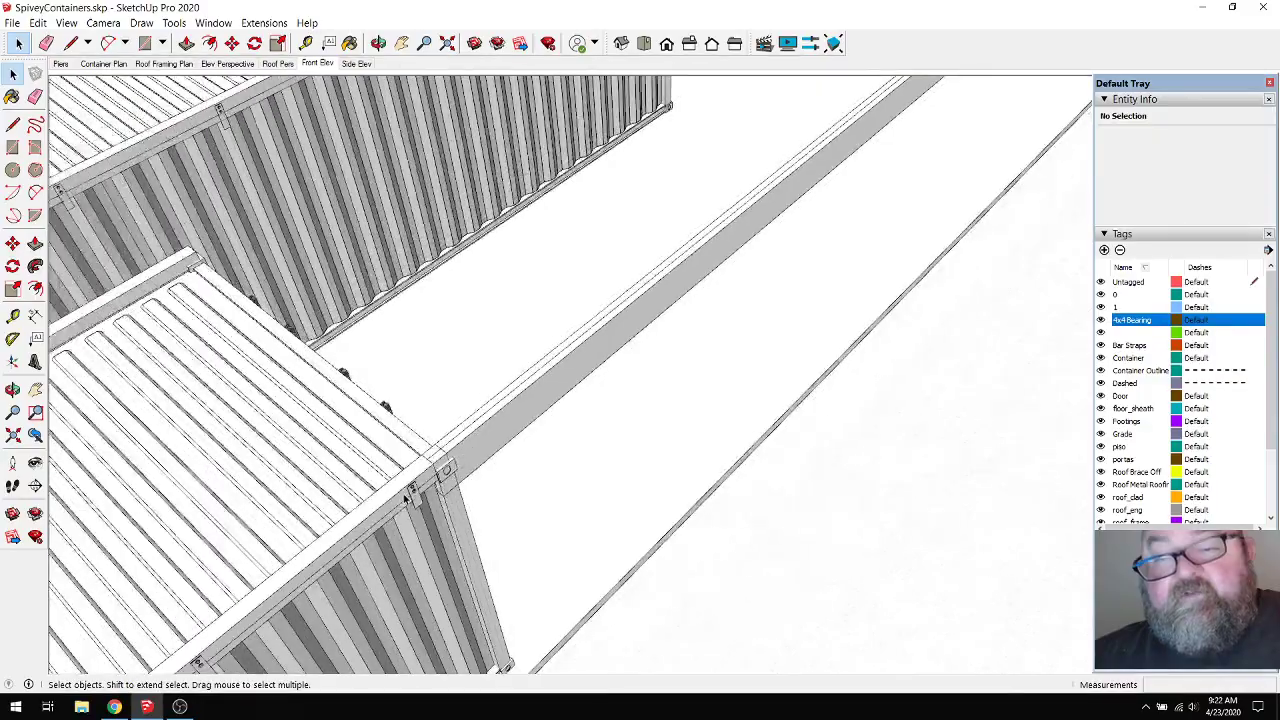
pyautogui.click(378, 43)
pyautogui.moveTo(674, 289); pyautogui.dragTo(880, 380)
pyautogui.scroll(8, 789, 349)
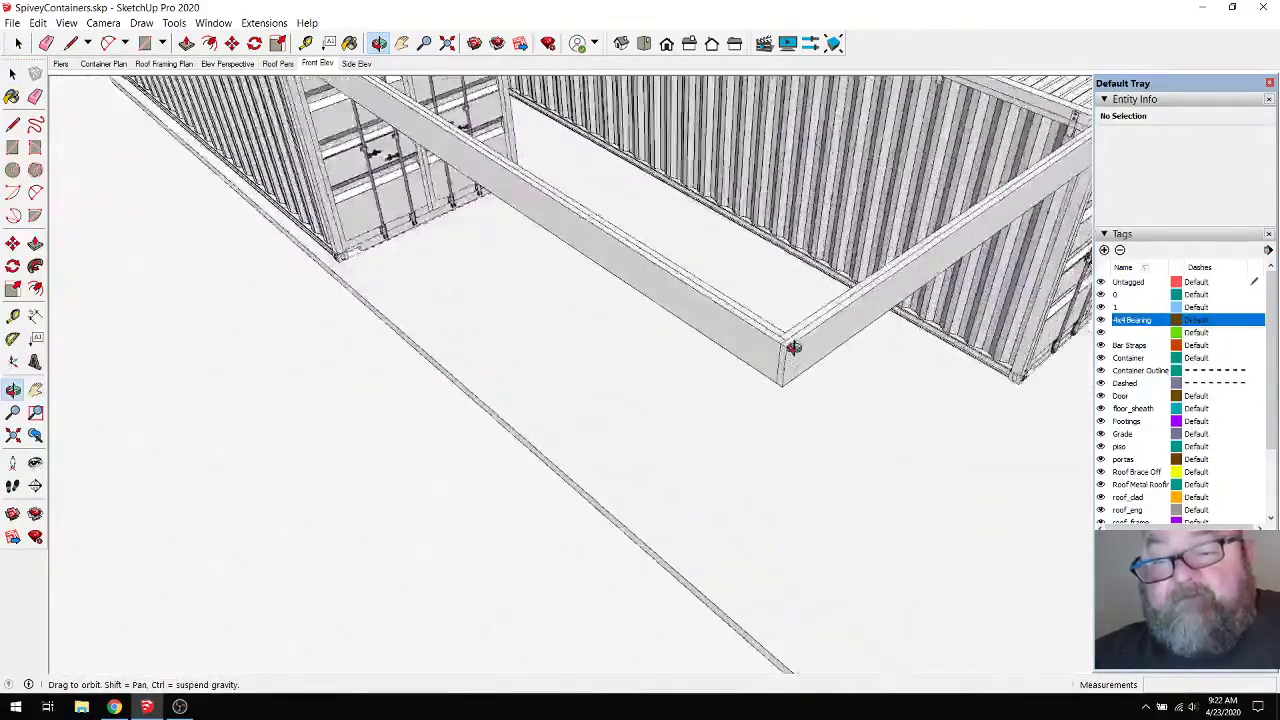
pyautogui.moveTo(609, 344); pyautogui.dragTo(660, 520)
pyautogui.click(145, 44)
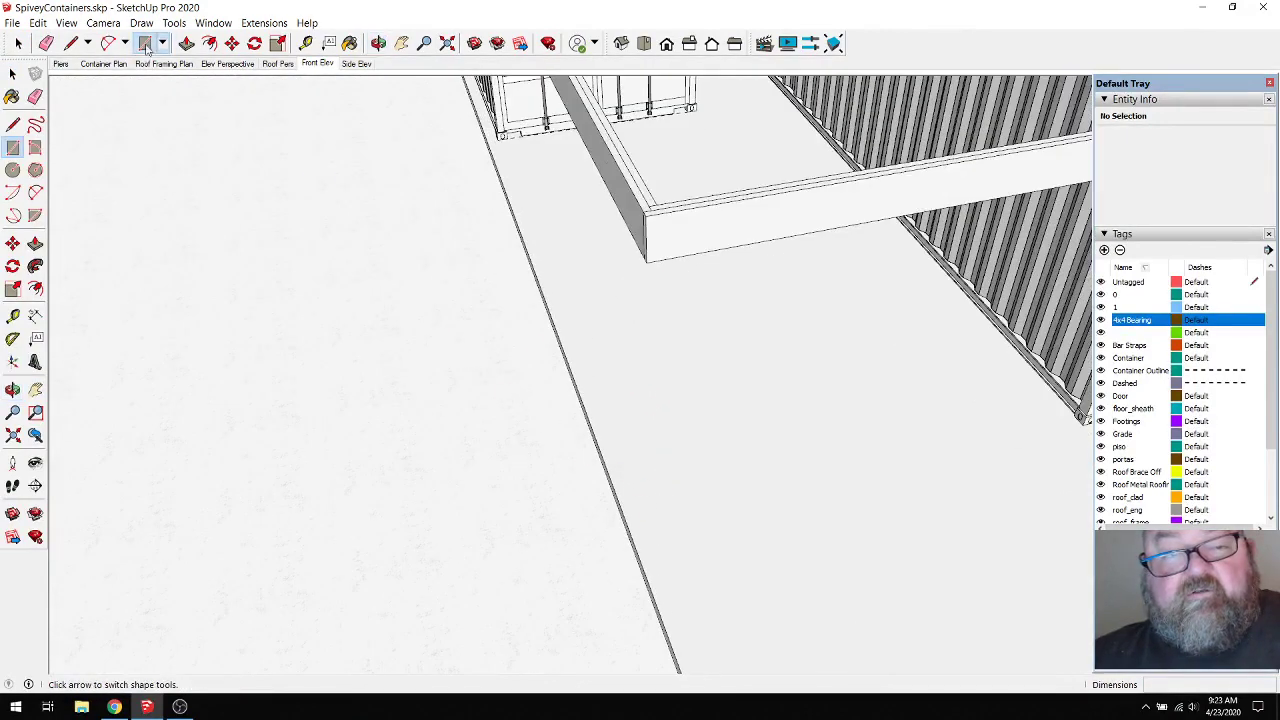
pyautogui.click(647, 517)
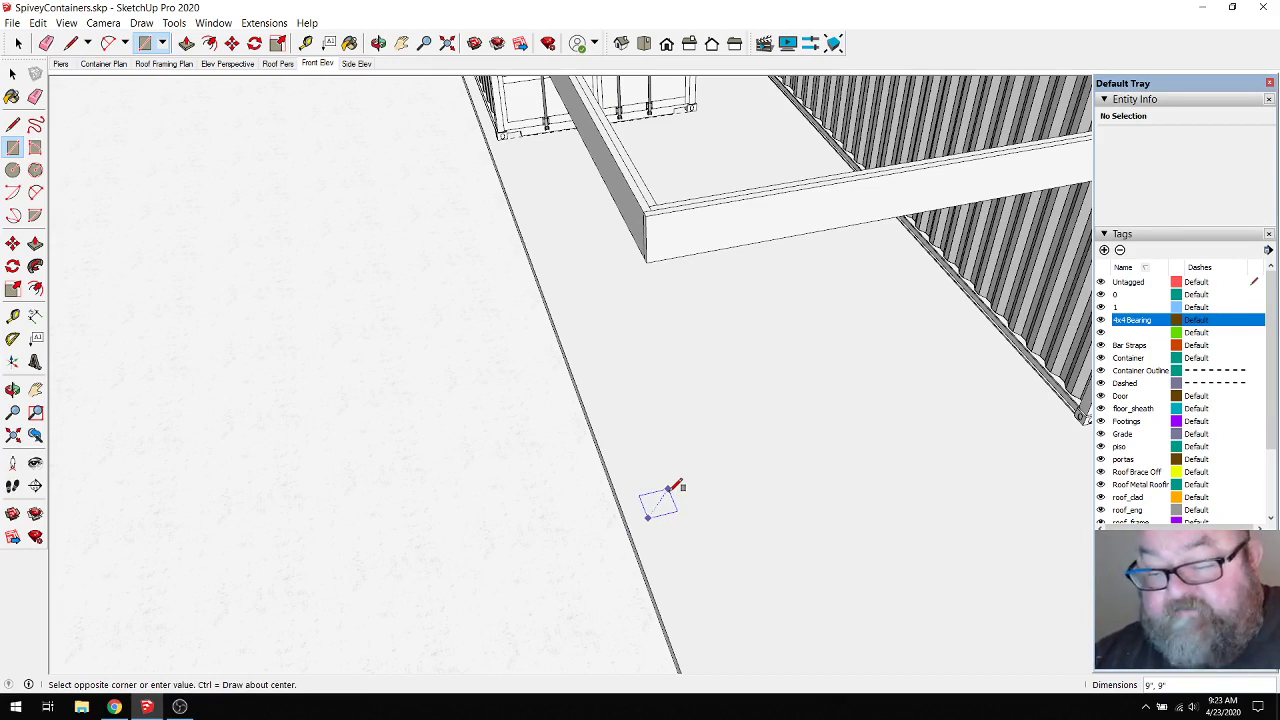
pyautogui.click(668, 489)
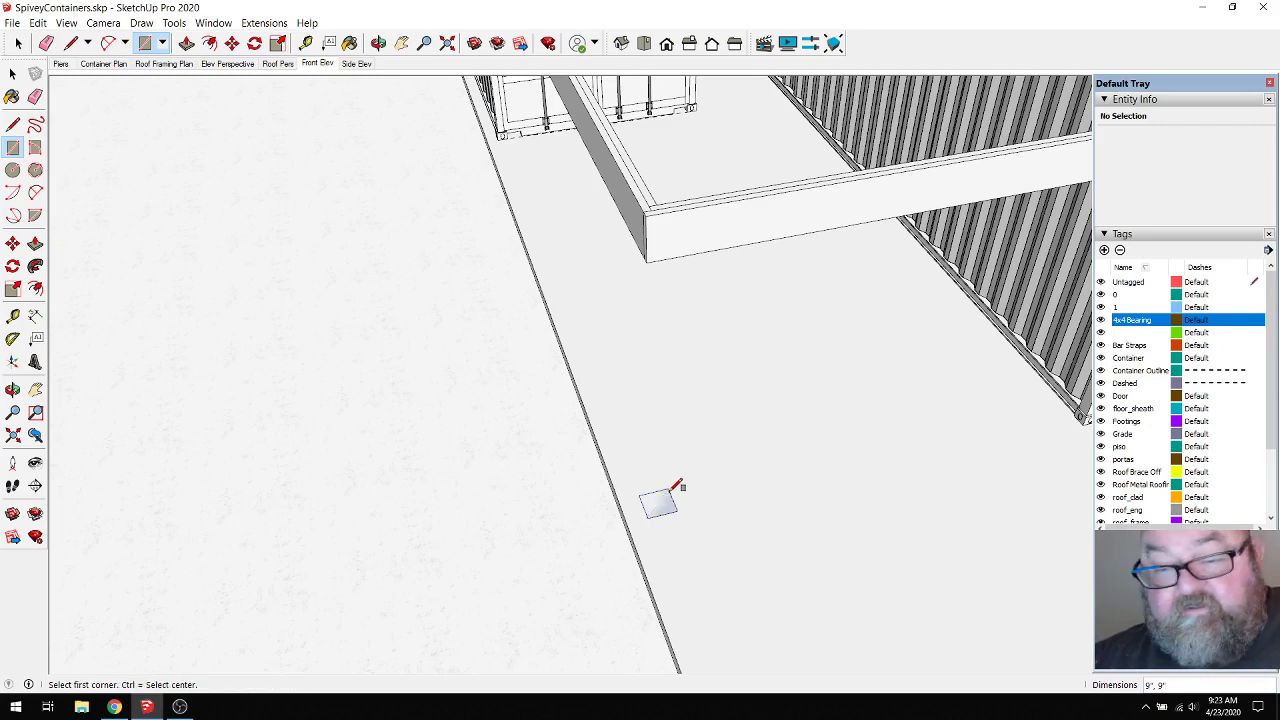
# Step: Extrude the square upward with Push/Pull into a 1/4" thick base plate
pyautogui.scroll(6, 640, 520)
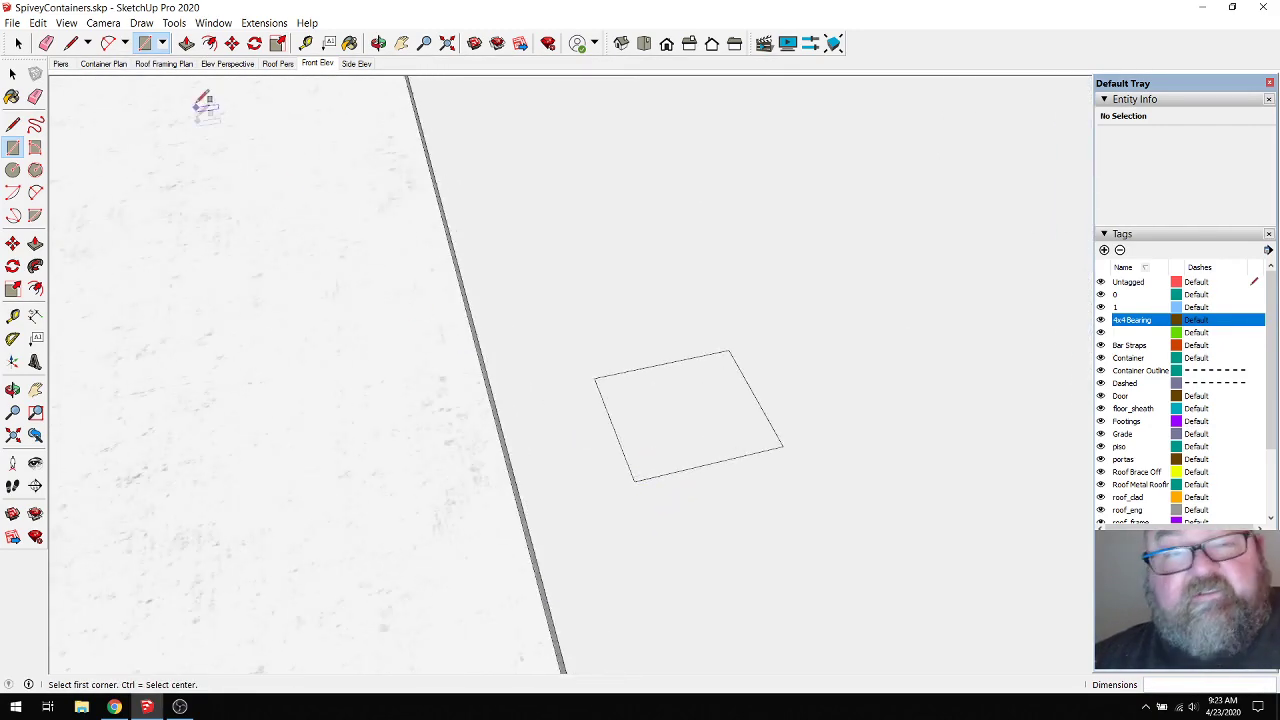
pyautogui.click(186, 43)
pyautogui.click(671, 409)
pyautogui.click(671, 401)
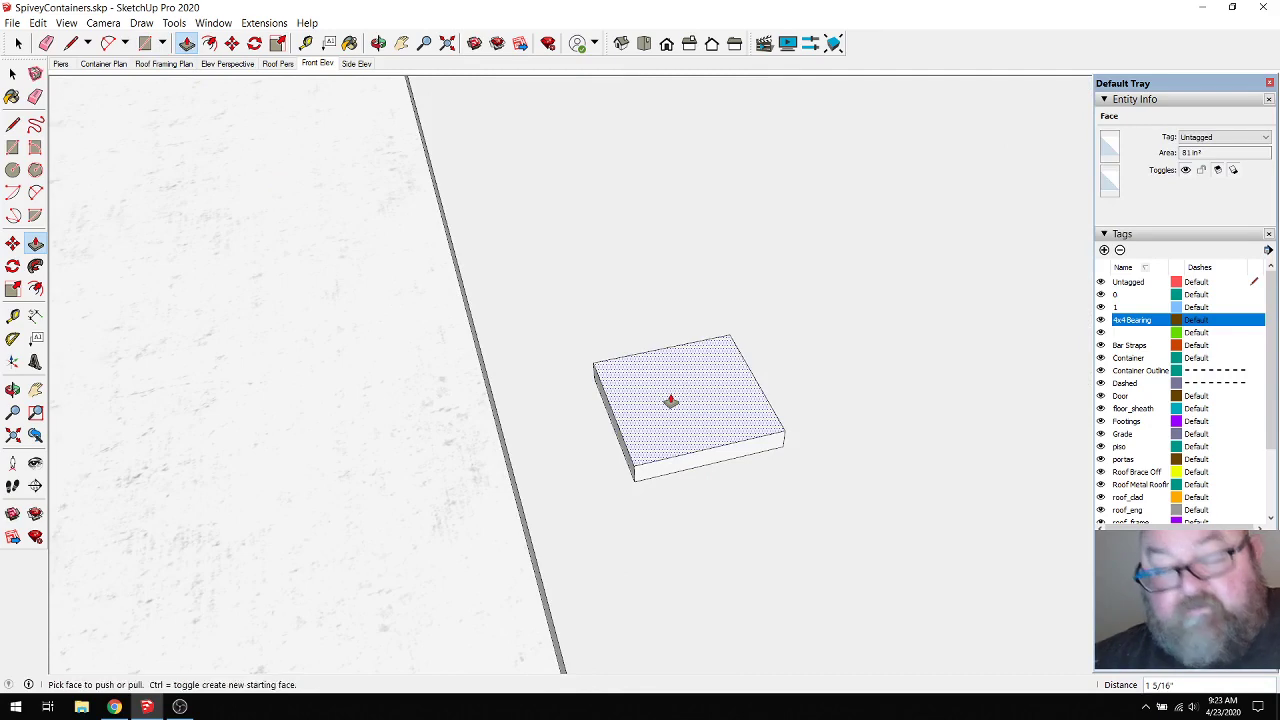
pyautogui.write('1/4')
pyautogui.press('Return')
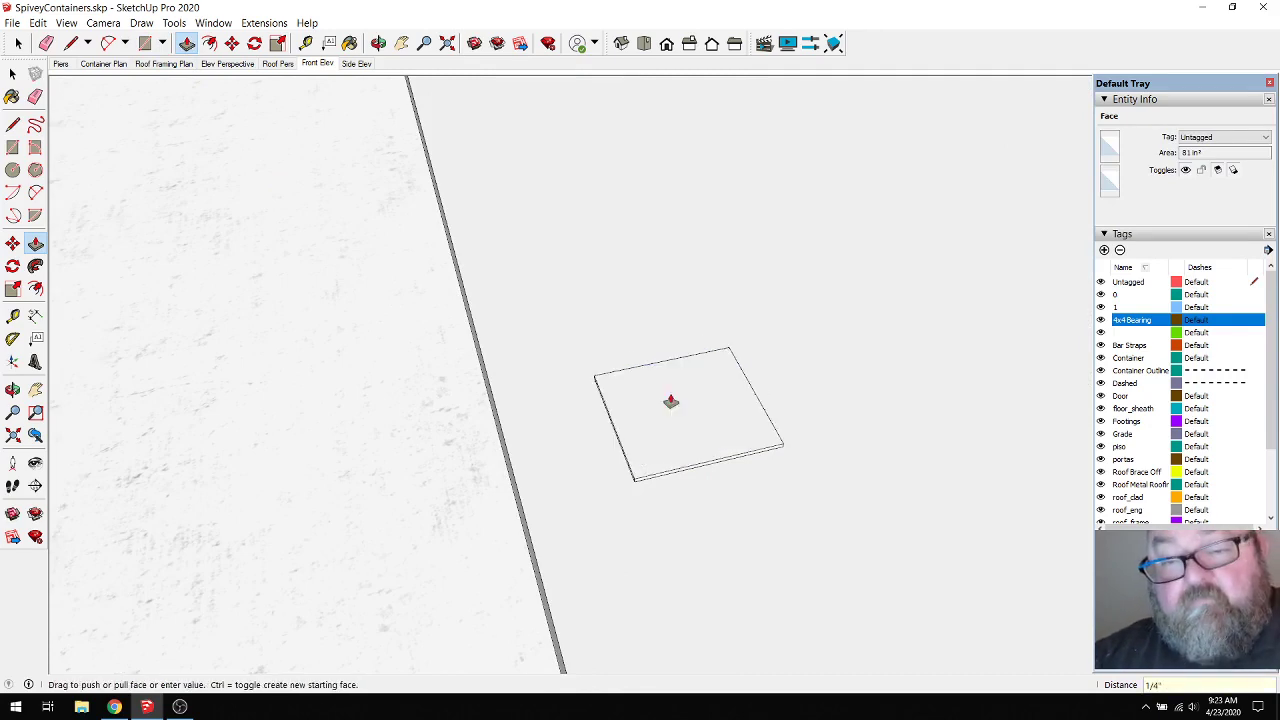
# Step: Offset the base plate's top edges inward by 1.5" to outline the post
pyautogui.scroll(3, 616, 415)
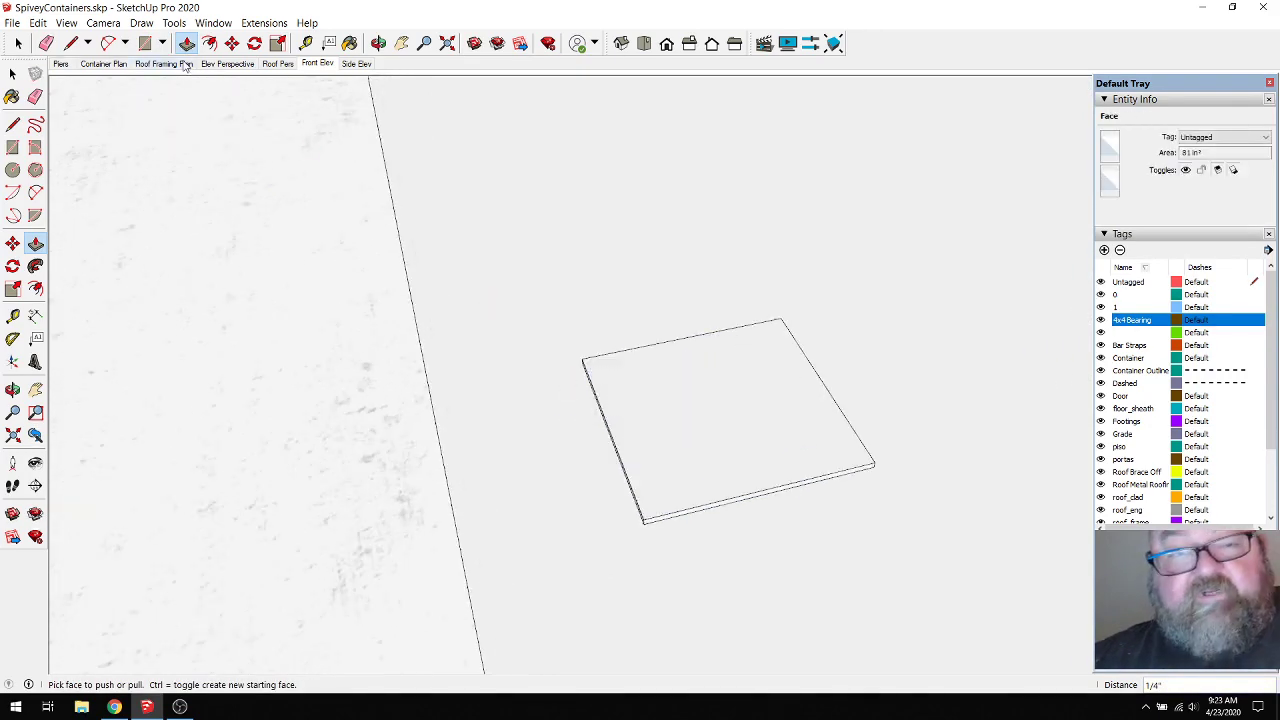
pyautogui.click(209, 43)
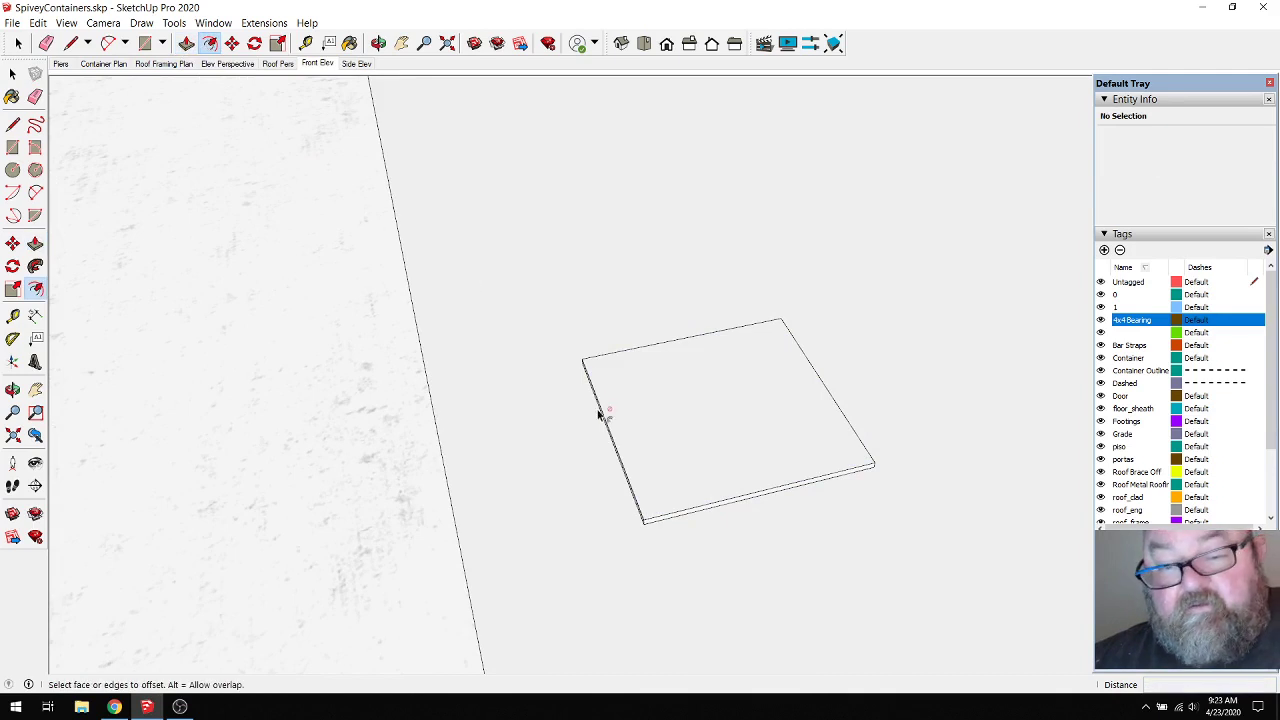
pyautogui.click(604, 365)
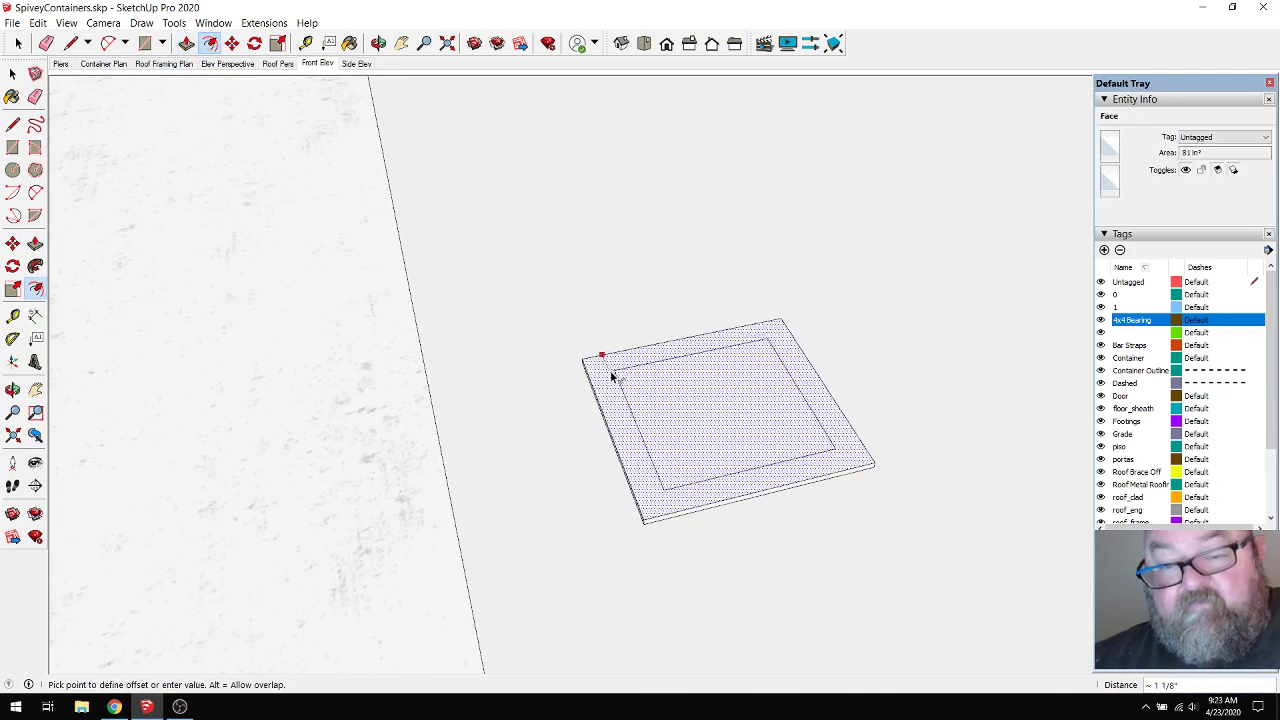
pyautogui.click(616, 377)
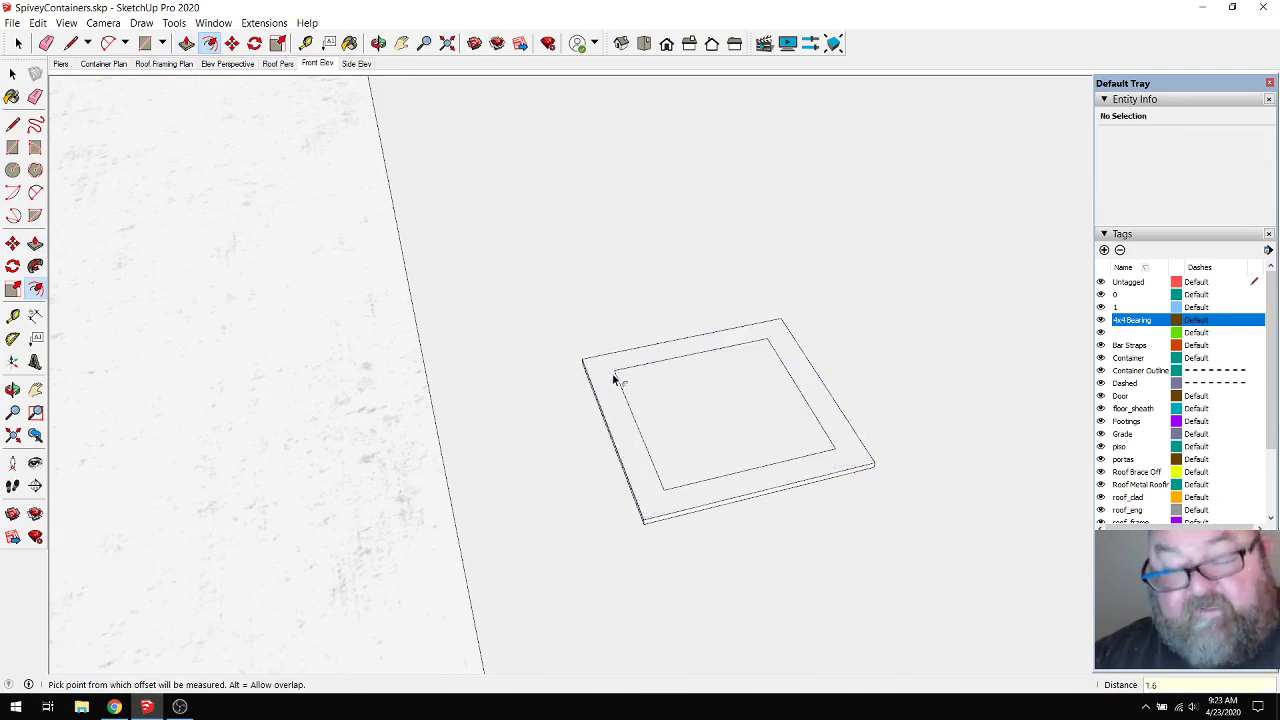
pyautogui.write('1.5')
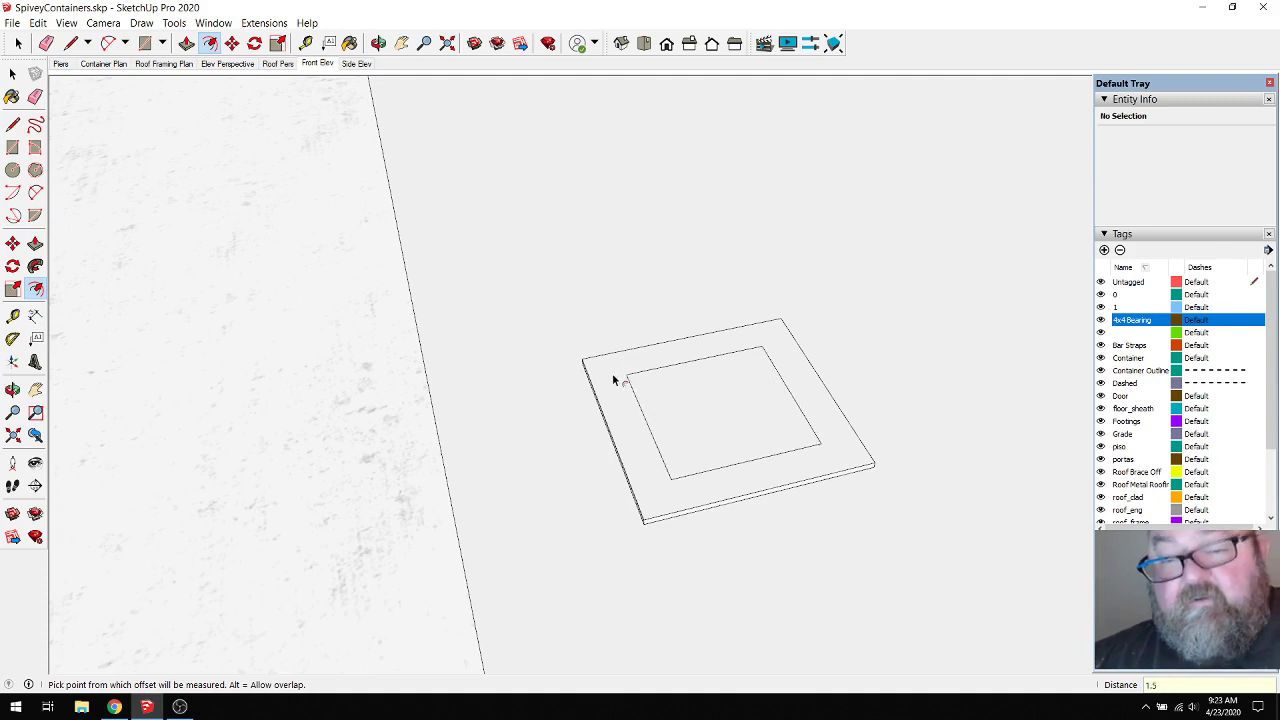
# Step: Extrude the inner square on the base plate upward about 2 3/8" as the start of the post
pyautogui.click(186, 43)
pyautogui.moveTo(748, 397); pyautogui.dragTo(737, 349)
pyautogui.scroll(2, 700, 343)
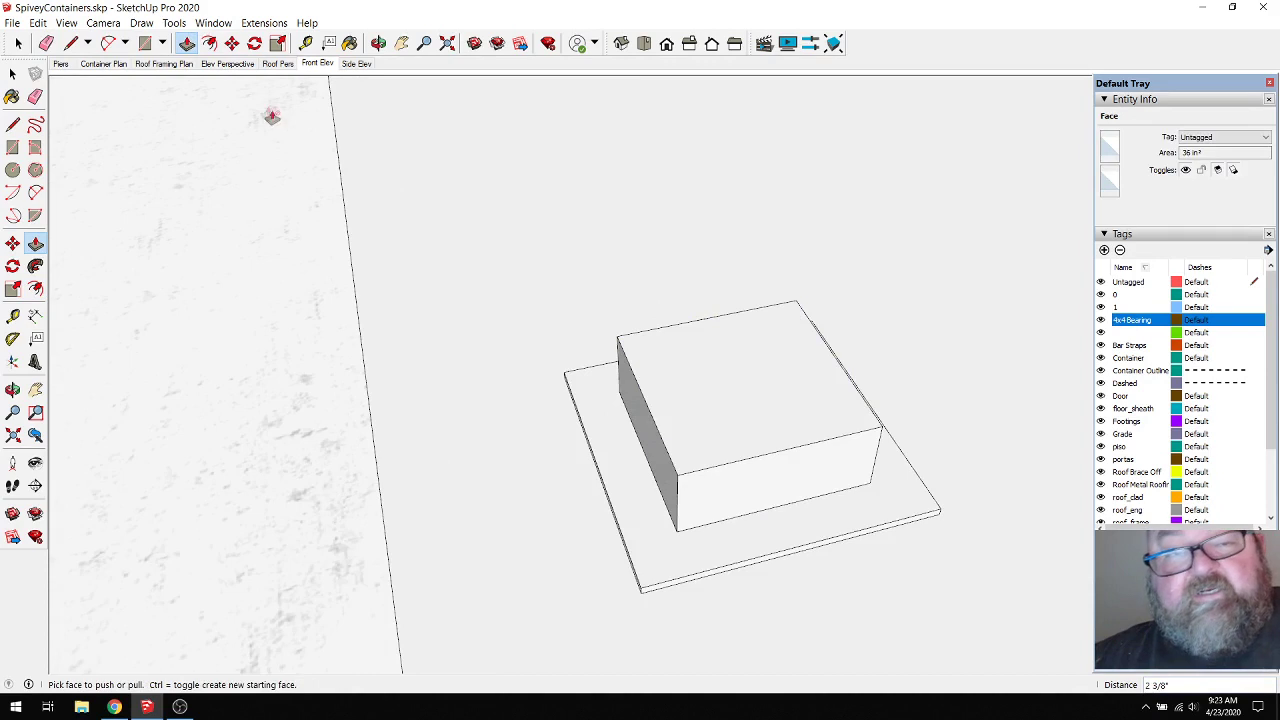
# Step: Offset the post's top edges inward by 3/16" to form the tube's wall thickness
pyautogui.click(212, 45)
pyautogui.click(656, 335)
pyautogui.click(667, 345)
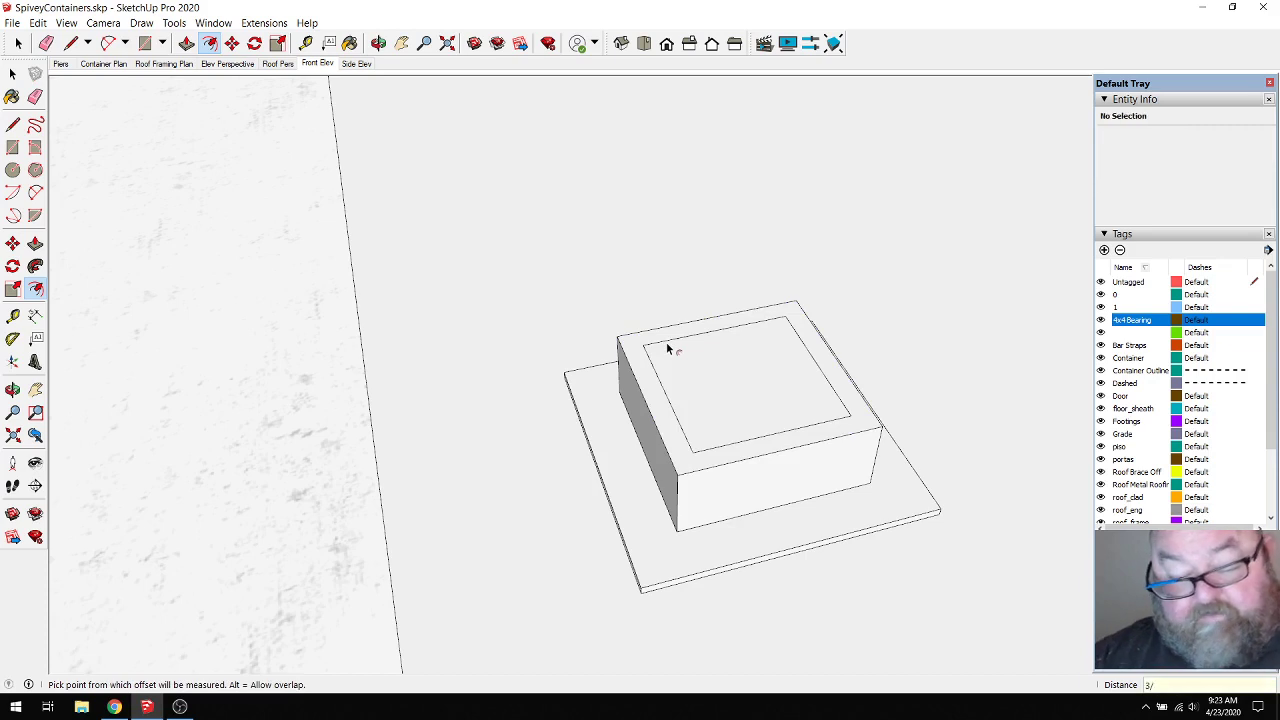
pyautogui.write('3/16')
pyautogui.press('Return')
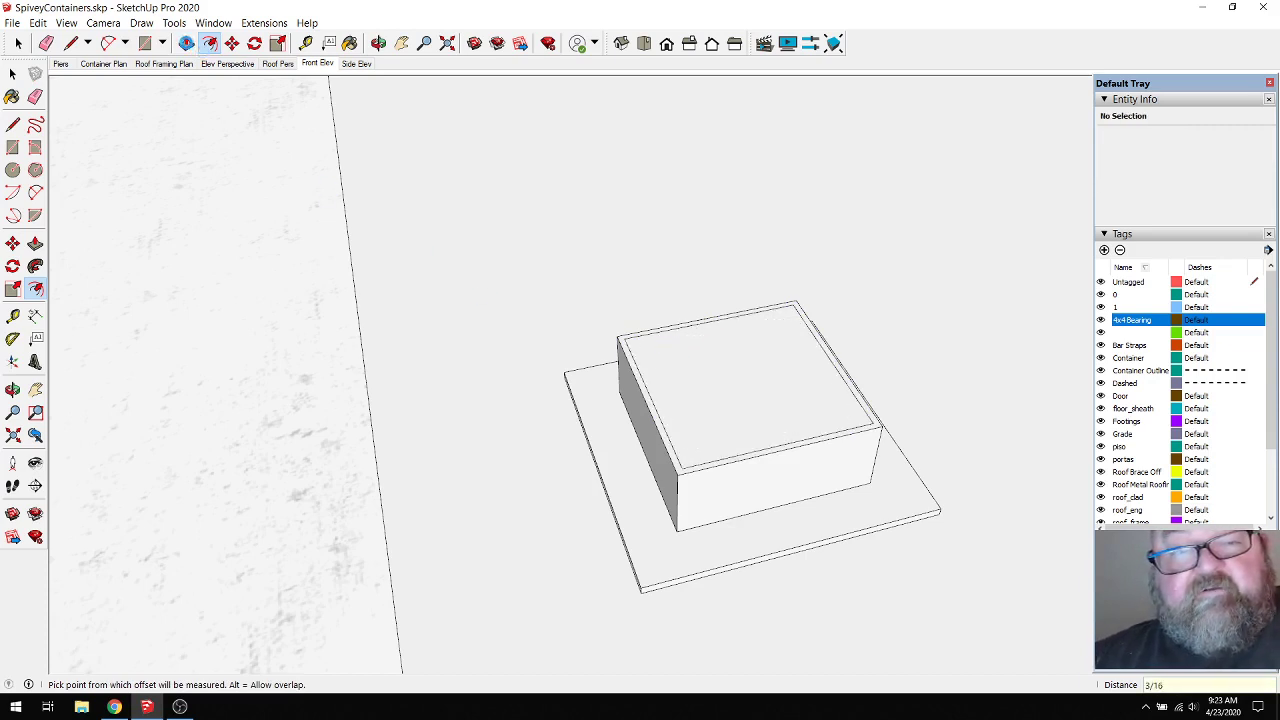
# Step: Hollow out the post by pushing its inner top face down 2 5/8"
pyautogui.click(186, 43)
pyautogui.click(718, 390)
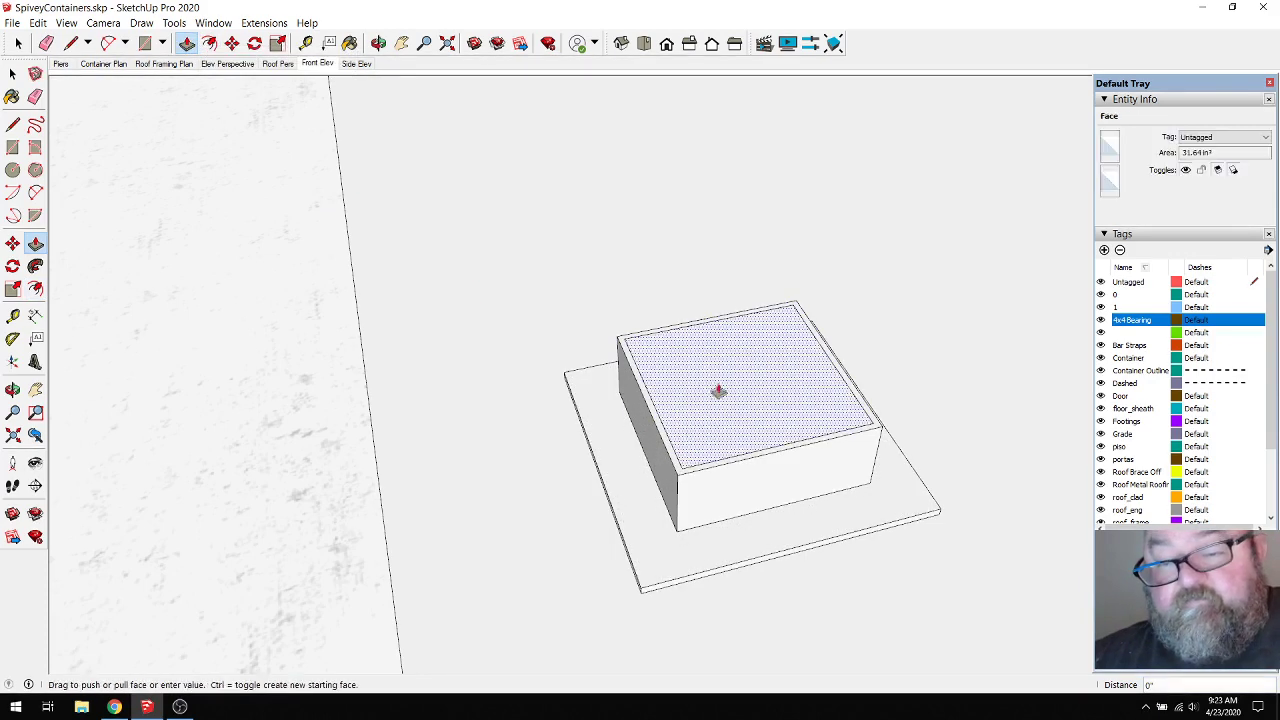
pyautogui.click(698, 456)
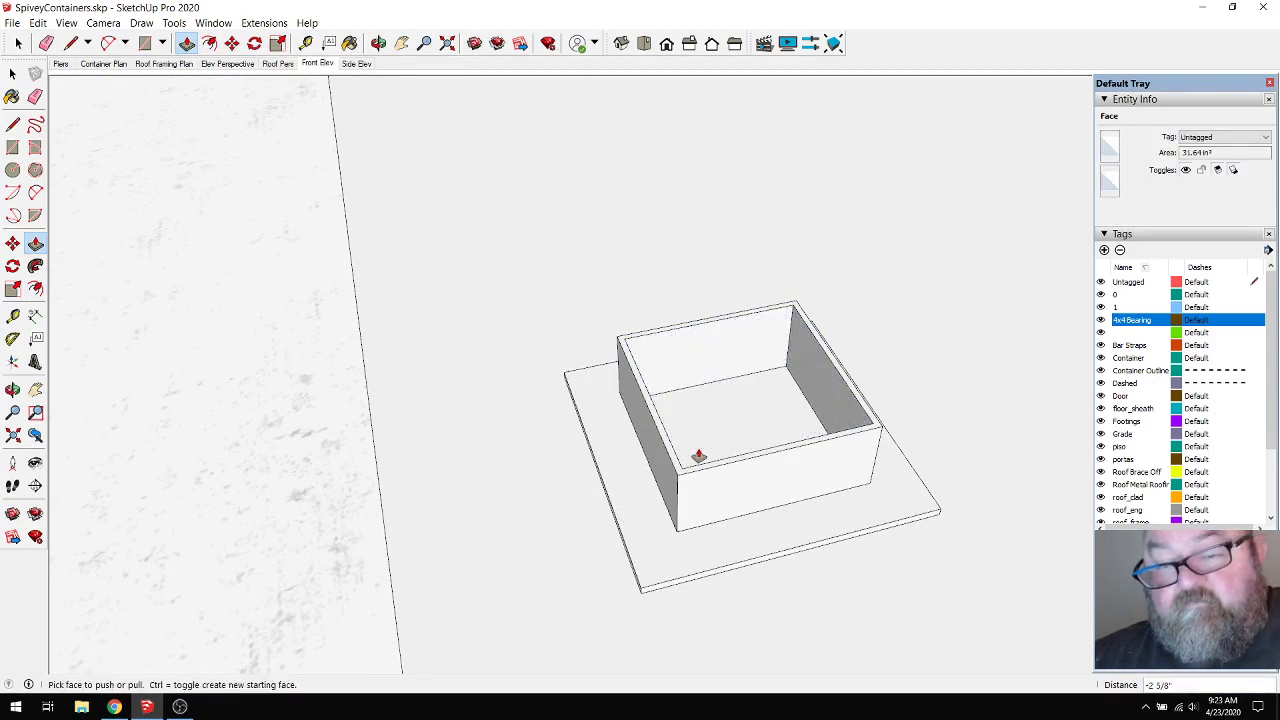
# Step: Try to extrude the tube's top rim upward 8', and undo the extrusion
pyautogui.click(629, 361)
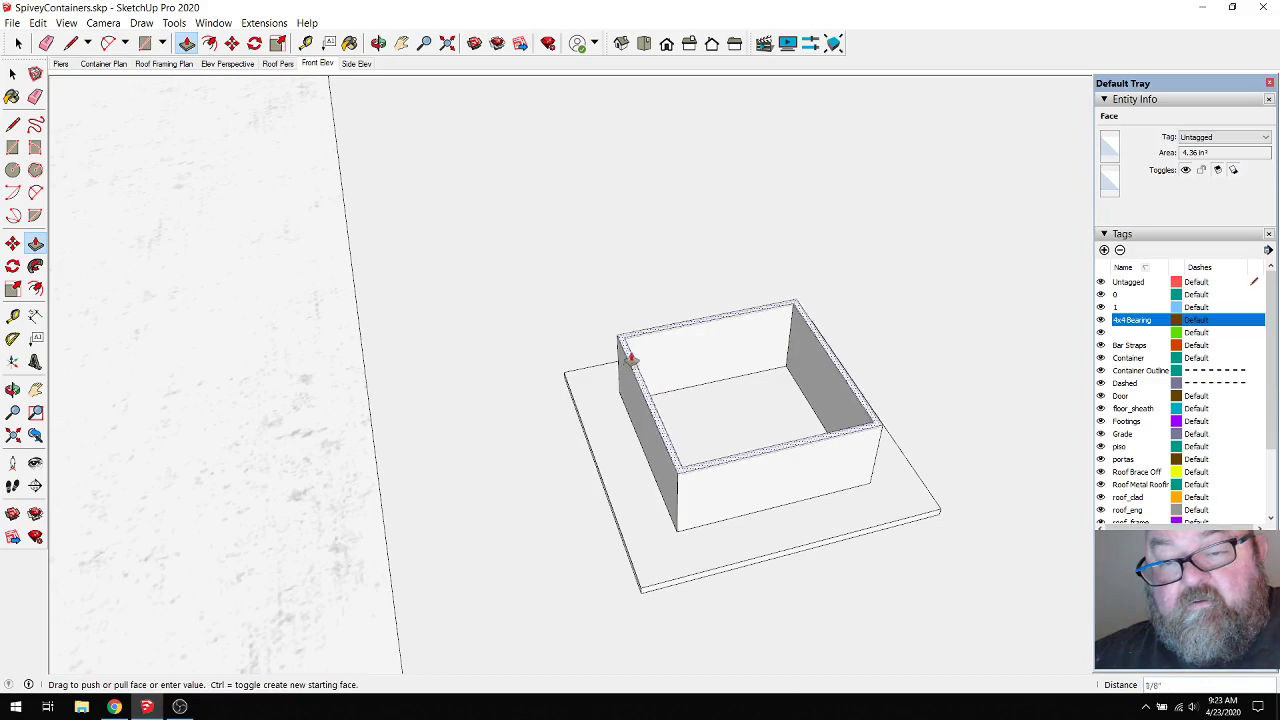
pyautogui.click(626, 125)
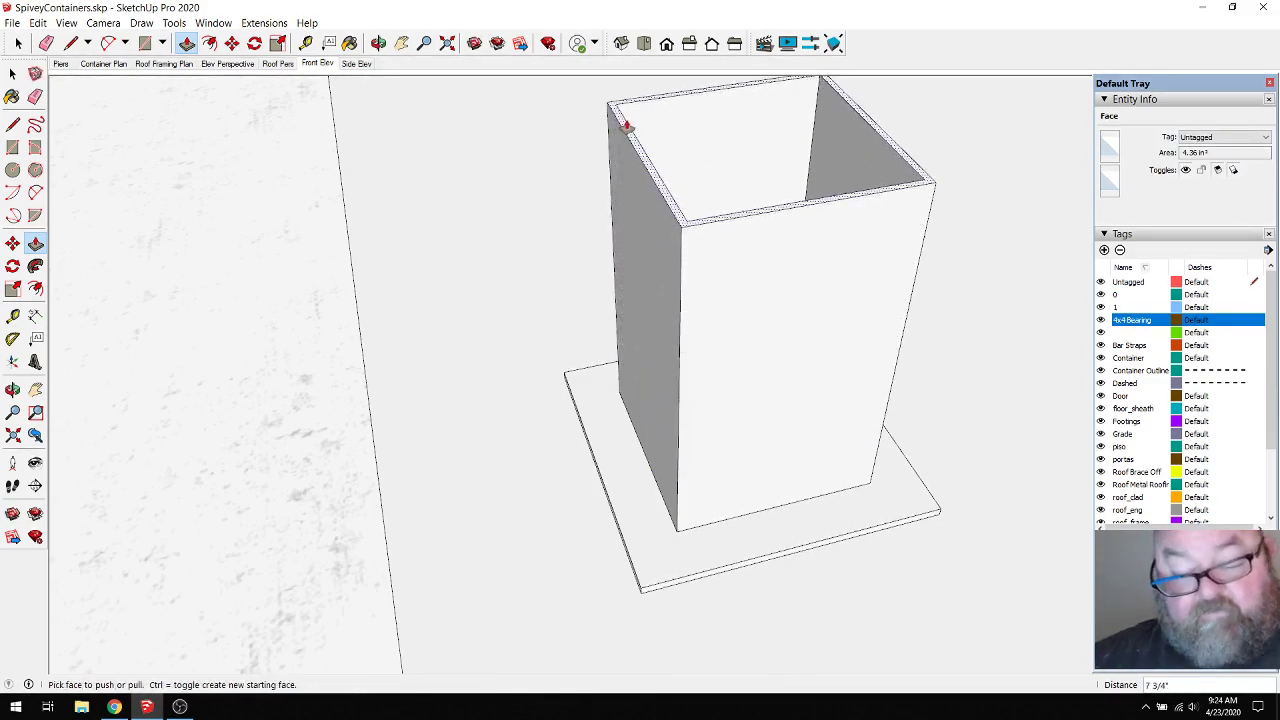
pyautogui.click(626, 125)
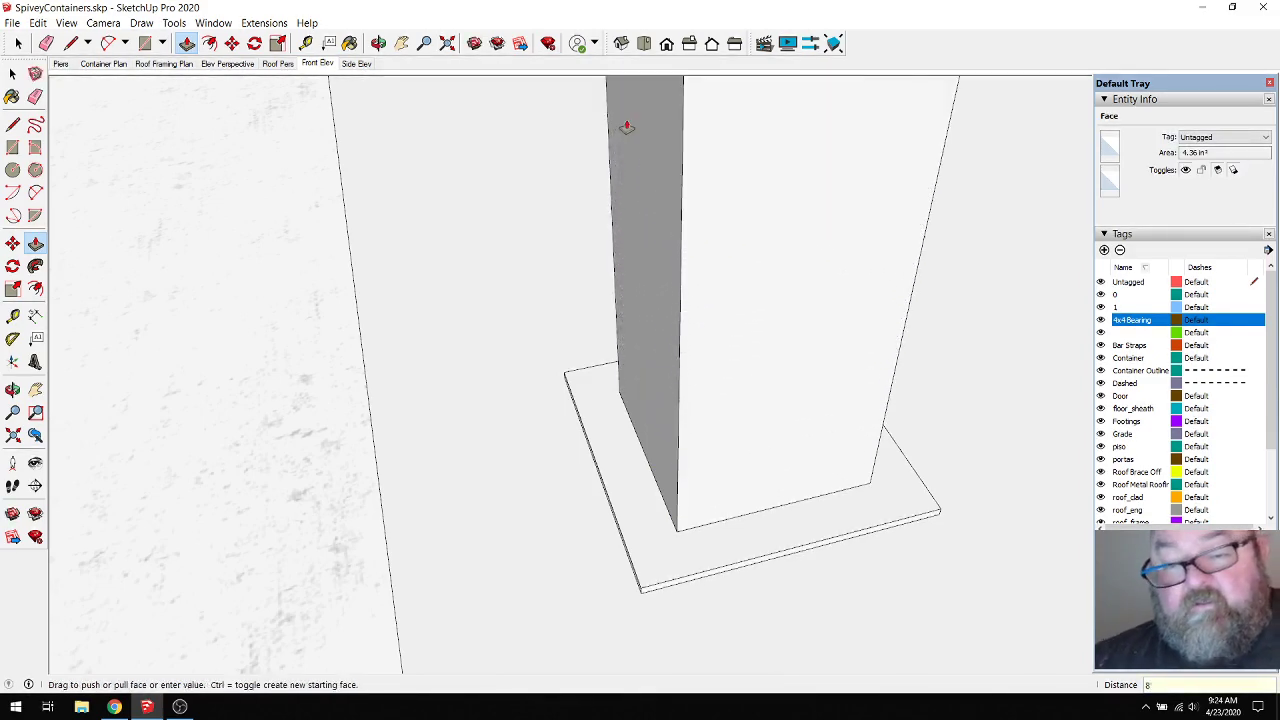
pyautogui.click(626, 125)
pyautogui.scroll(-8, 700, 400)
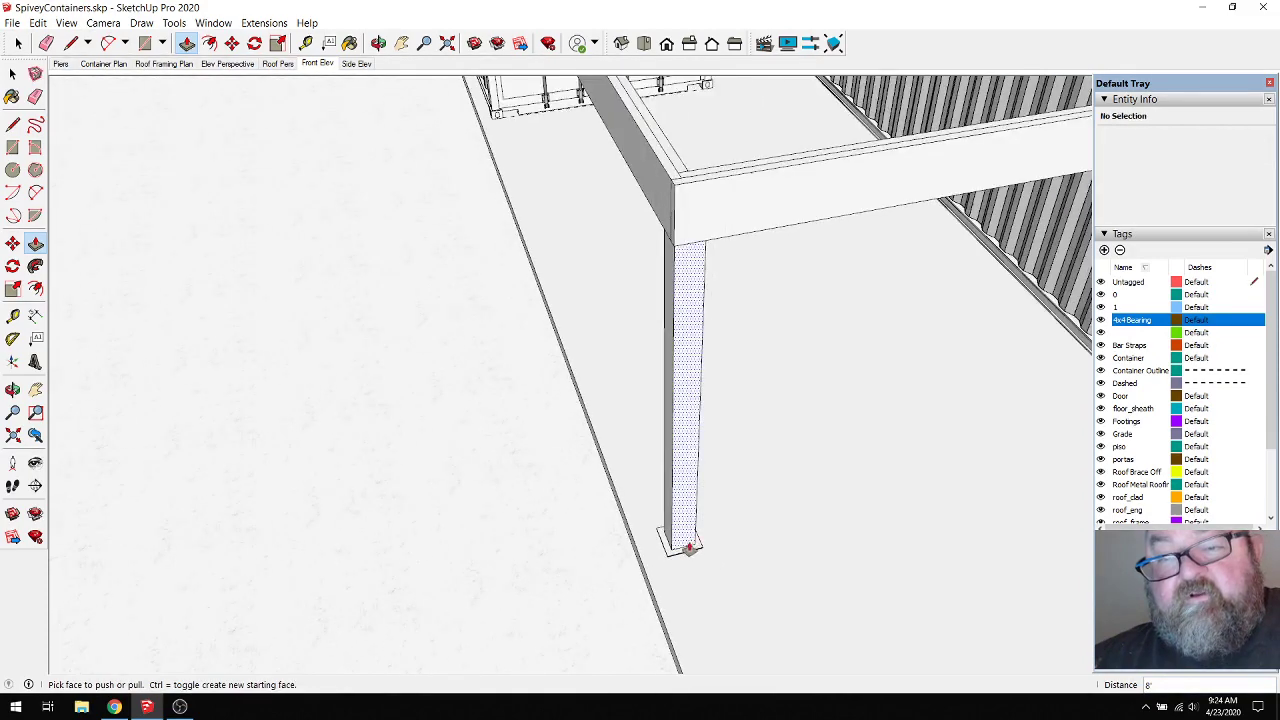
pyautogui.click(19, 44)
pyautogui.click(24, 44)
pyautogui.hotkey('ctrl', 'z')
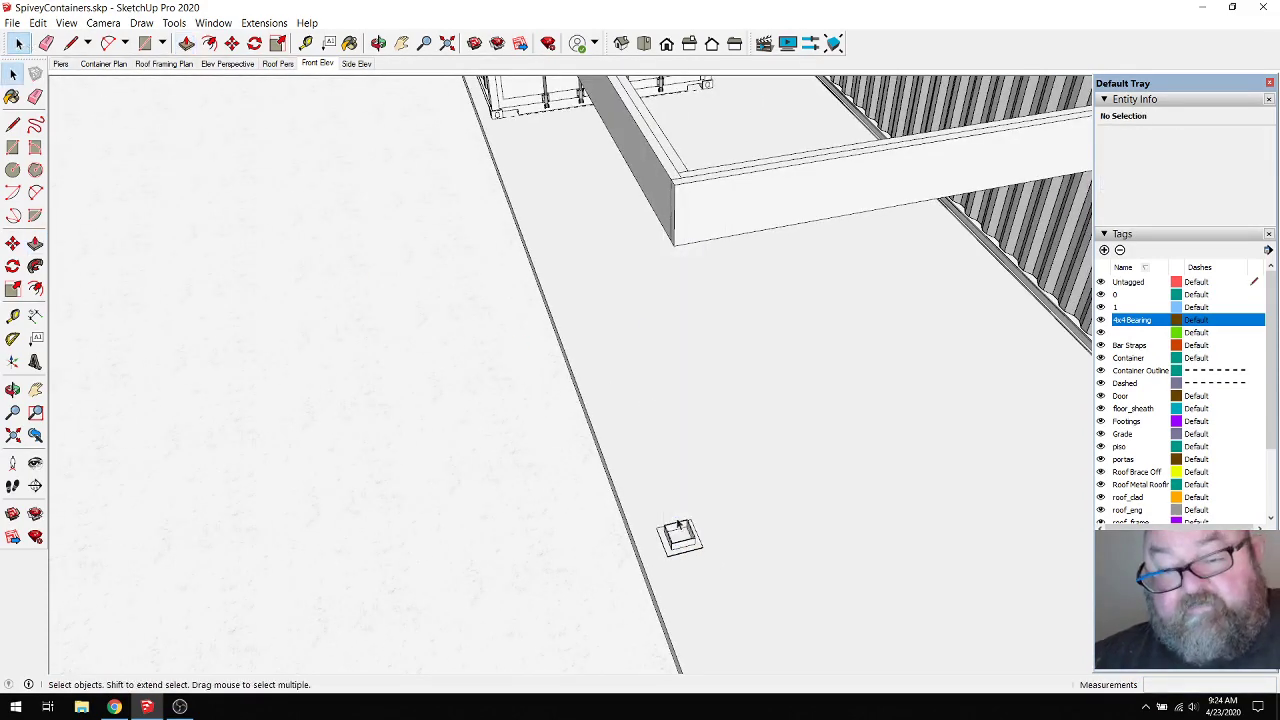
# Step: Group the base plate together with the short tube post
pyautogui.moveTo(646, 514); pyautogui.dragTo(745, 587)
pyautogui.rightClick(670, 537)
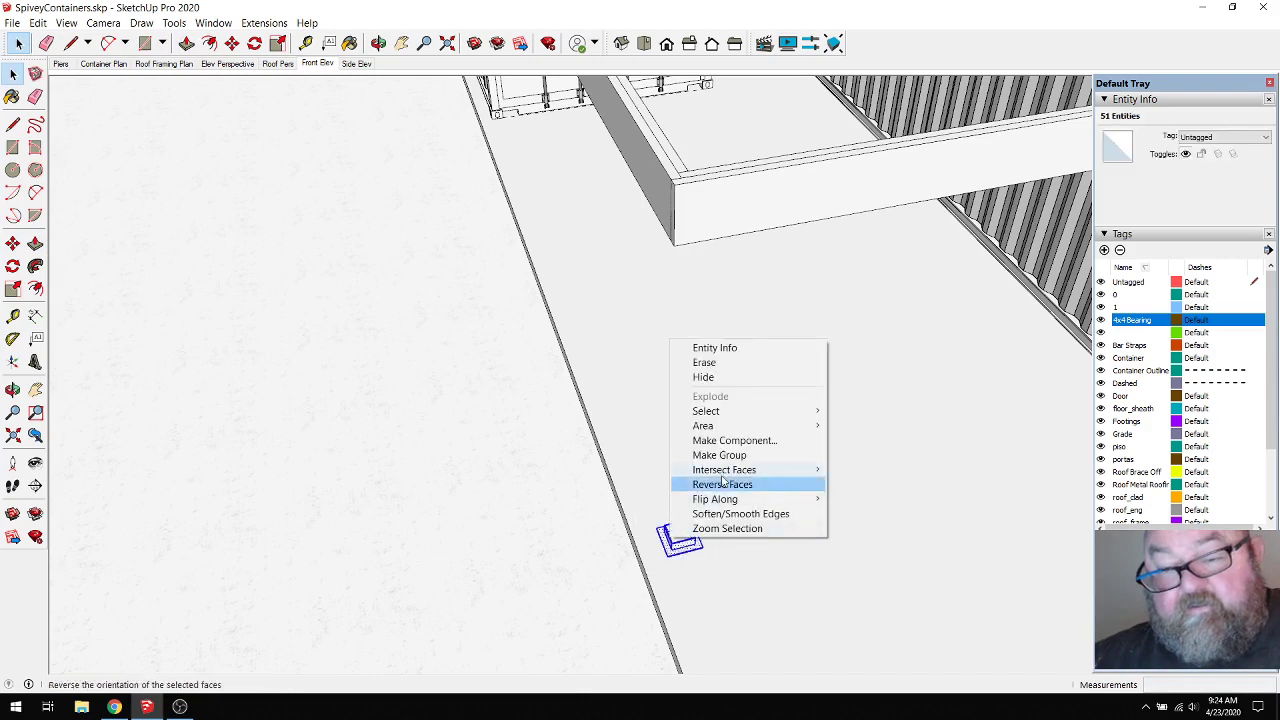
pyautogui.click(729, 456)
# Step: Extrude the tube's top rim upward 7' inside the post group
pyautogui.doubleClick(678, 540)
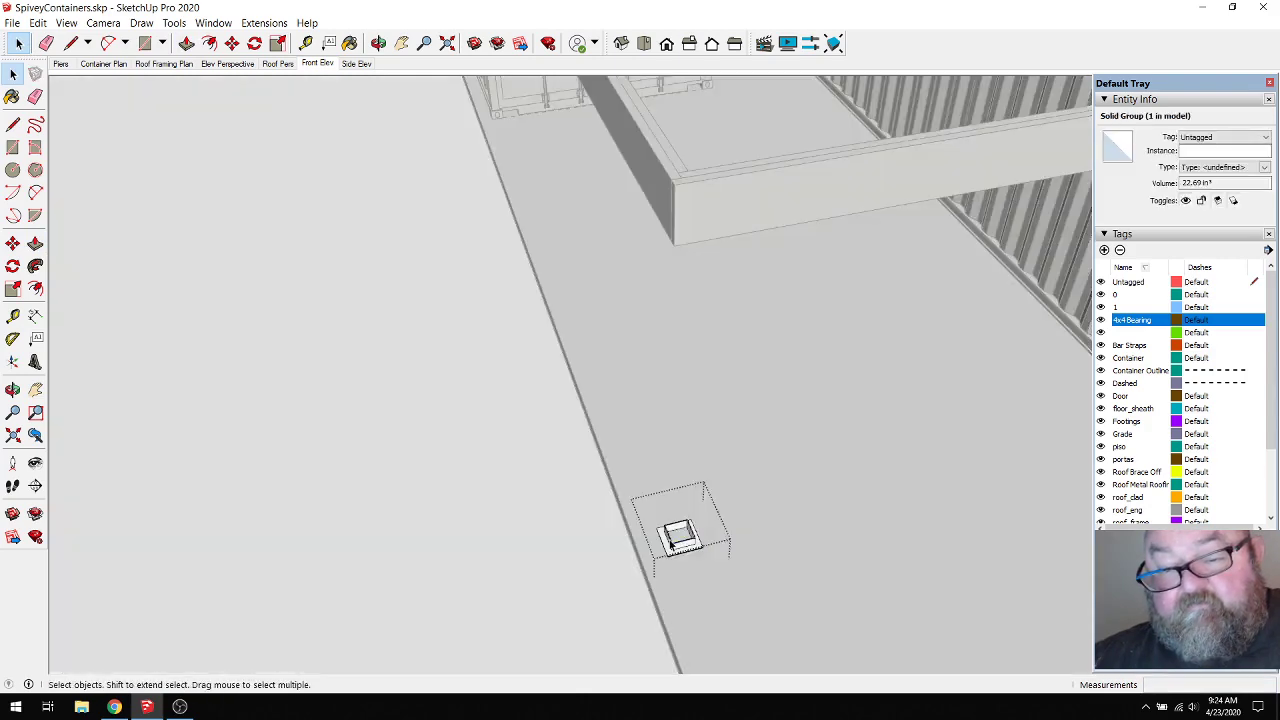
pyautogui.scroll(2, 673, 556)
pyautogui.scroll(4, 673, 556)
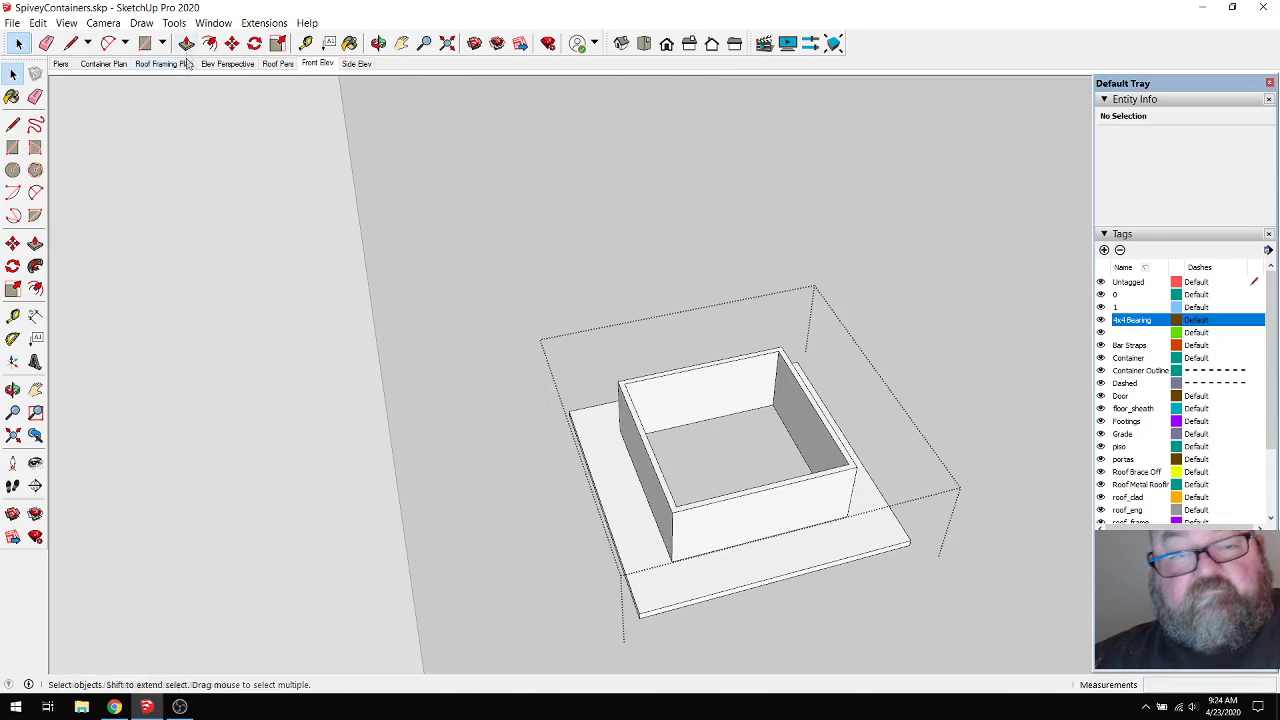
pyautogui.click(186, 43)
pyautogui.moveTo(657, 477); pyautogui.dragTo(648, 350)
pyautogui.click(648, 350)
pyautogui.click(648, 350)
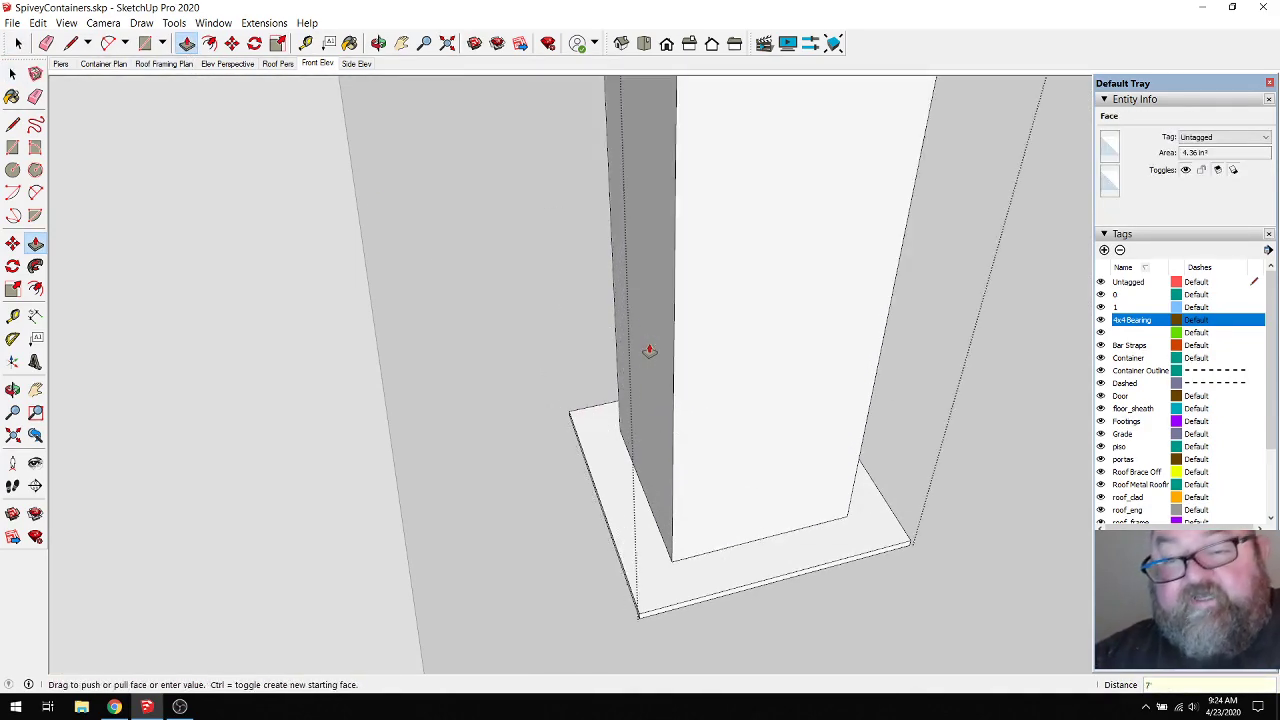
pyautogui.click(648, 350)
pyautogui.scroll(-8, 720, 571)
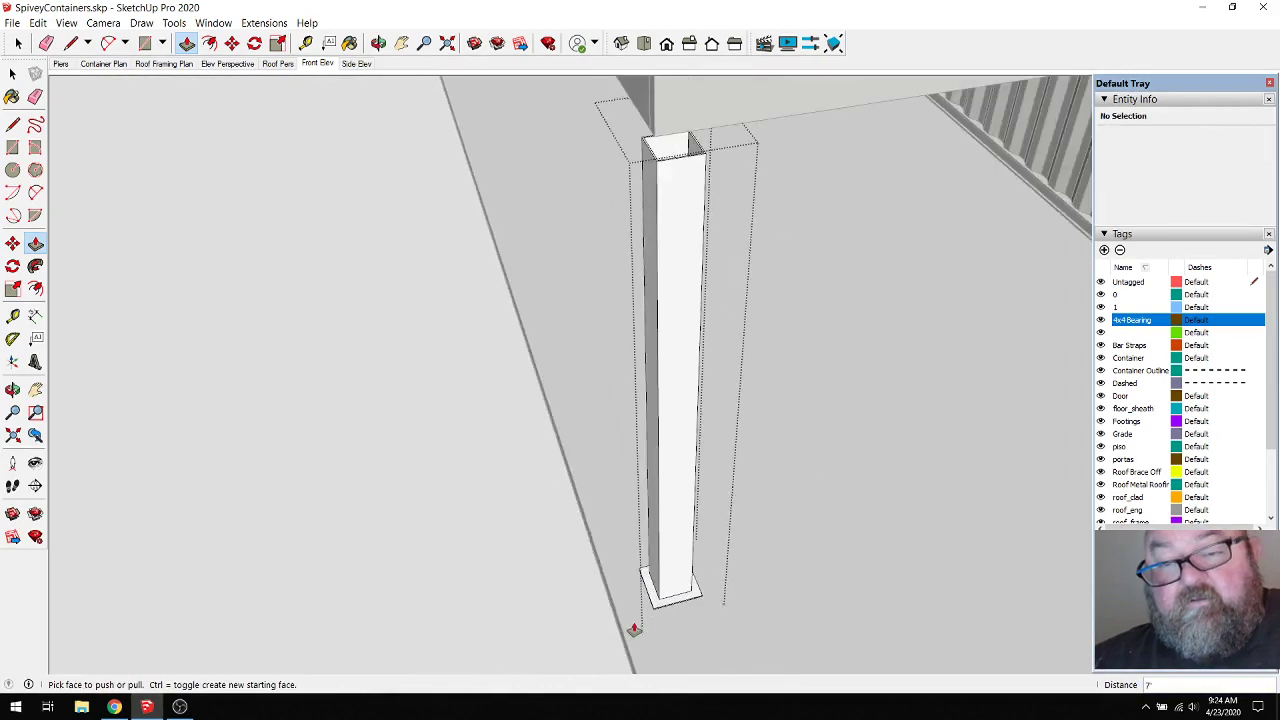
# Step: Inspect how the post's top meets the roof beam corner, and close the post group
pyautogui.scroll(5, 660, 345)
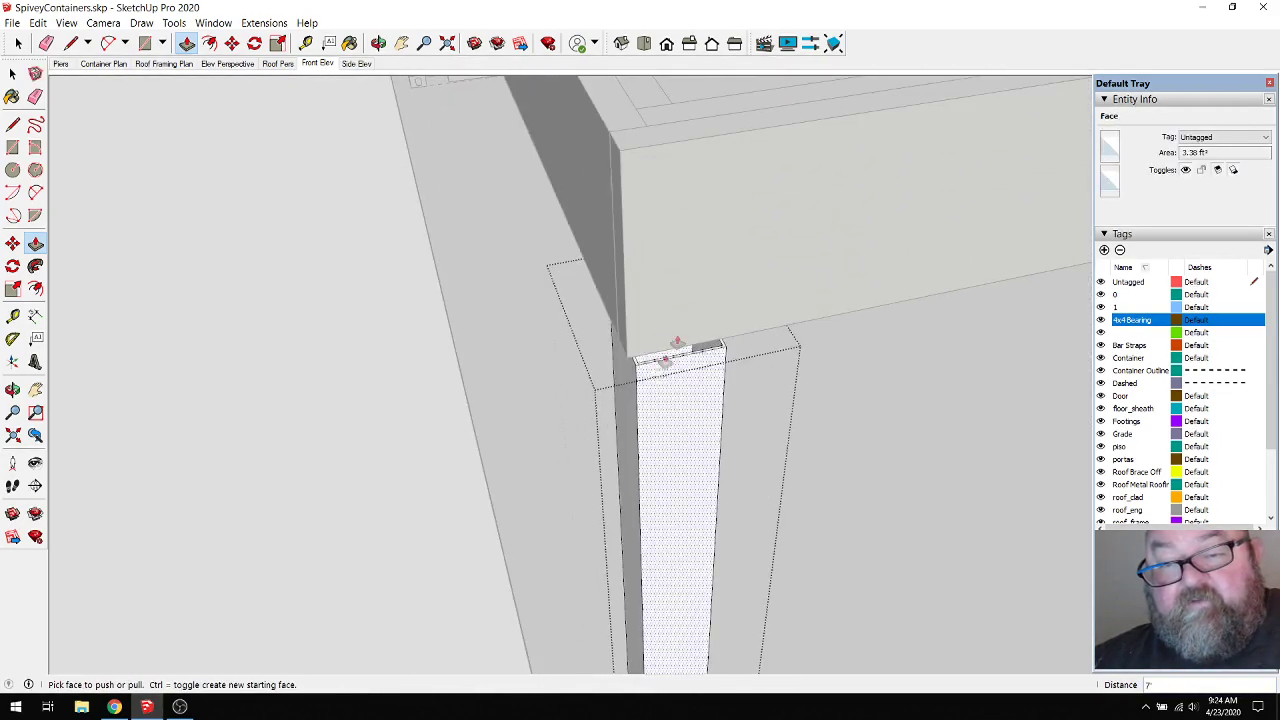
pyautogui.scroll(5, 693, 328)
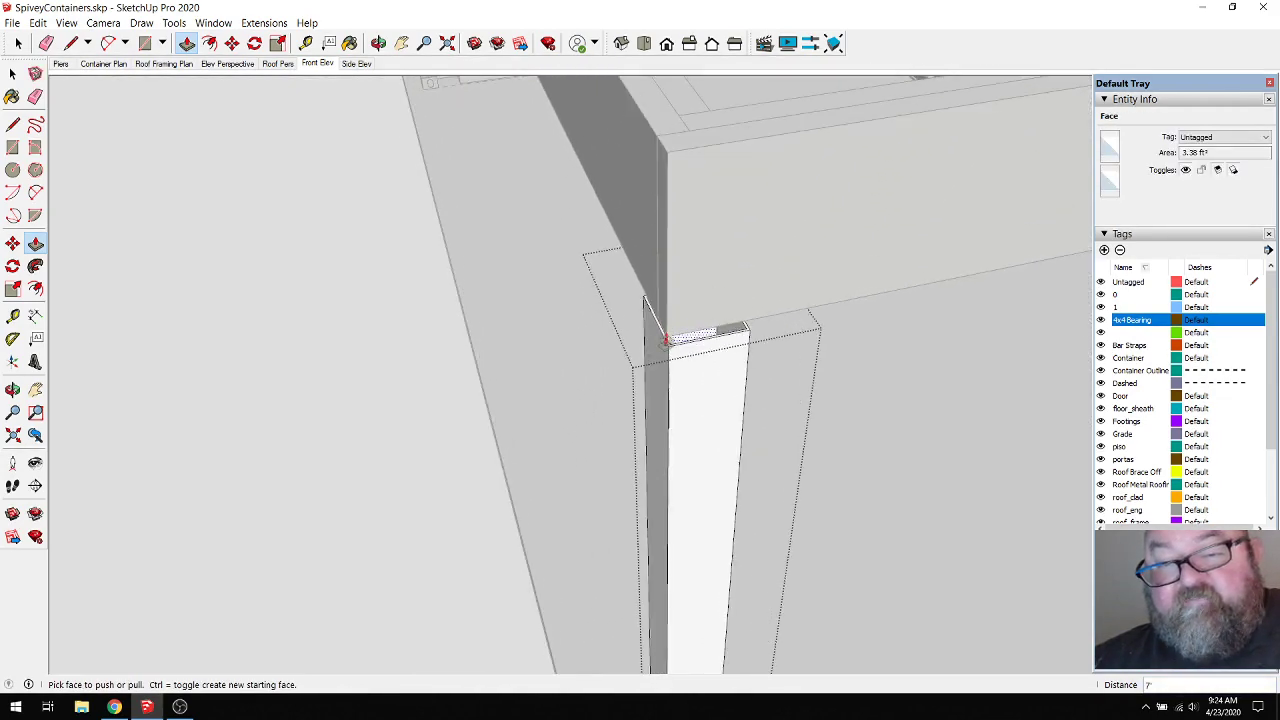
pyautogui.scroll(4, 660, 340)
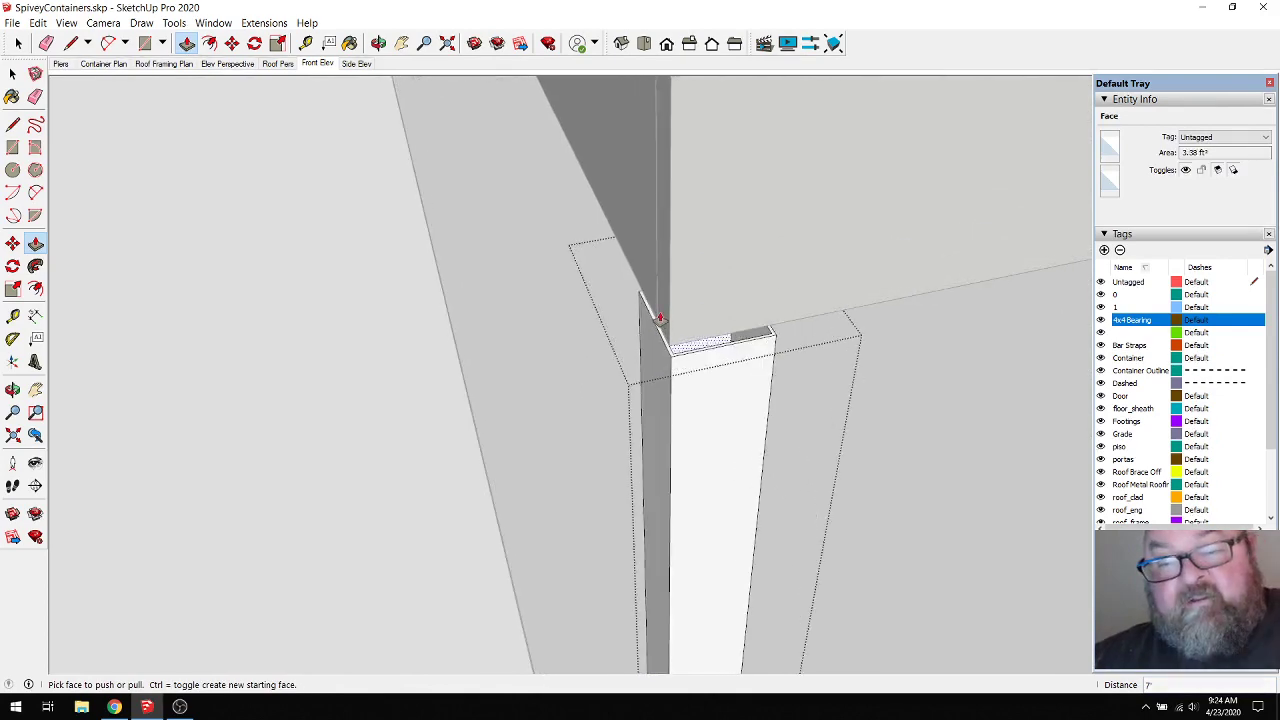
pyautogui.scroll(3, 666, 340)
pyautogui.scroll(-3, 706, 353)
pyautogui.scroll(-6, 707, 351)
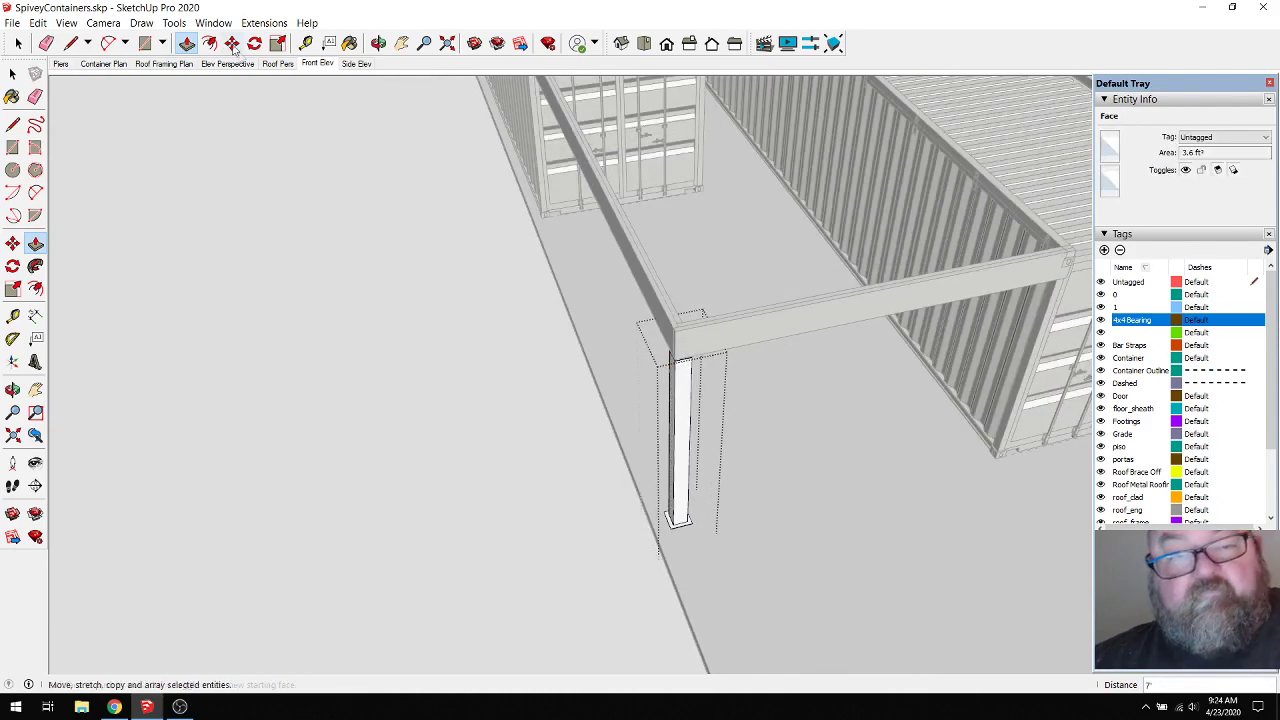
pyautogui.click(19, 43)
pyautogui.click(518, 329)
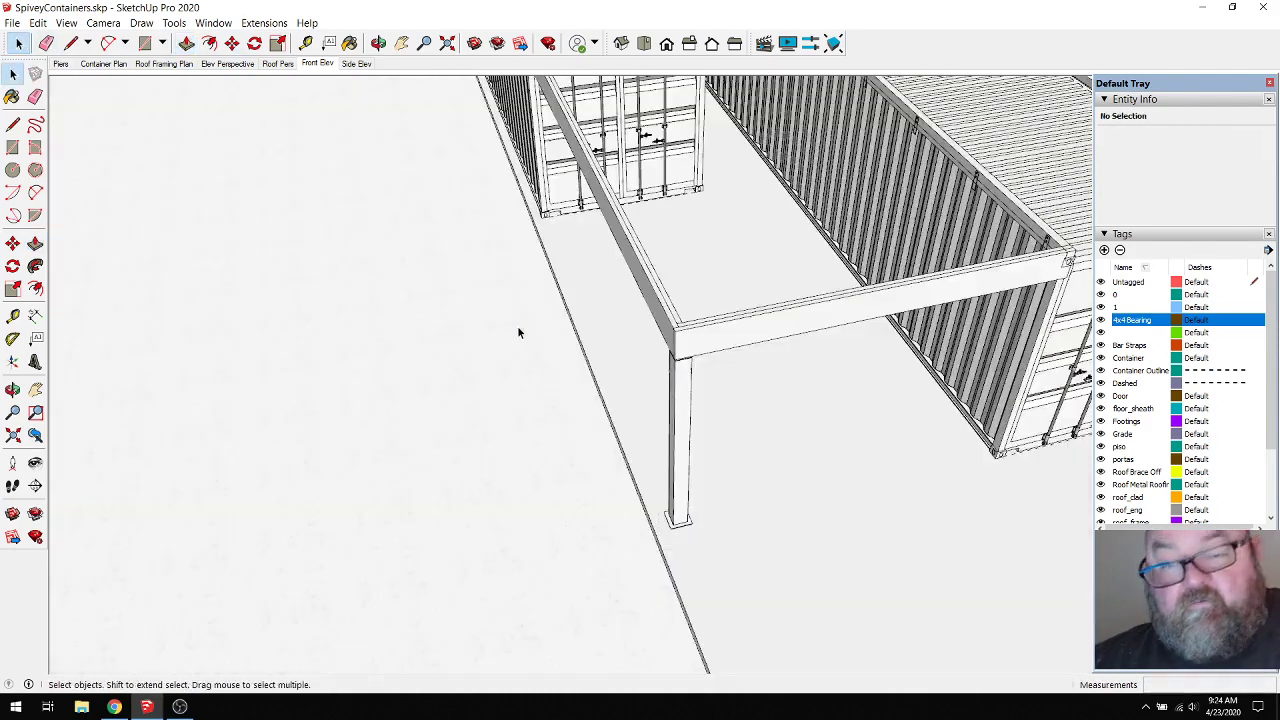
# Step: Move the post out from under the roof beam corner so that its top is clear
pyautogui.click(676, 487)
pyautogui.press('m')
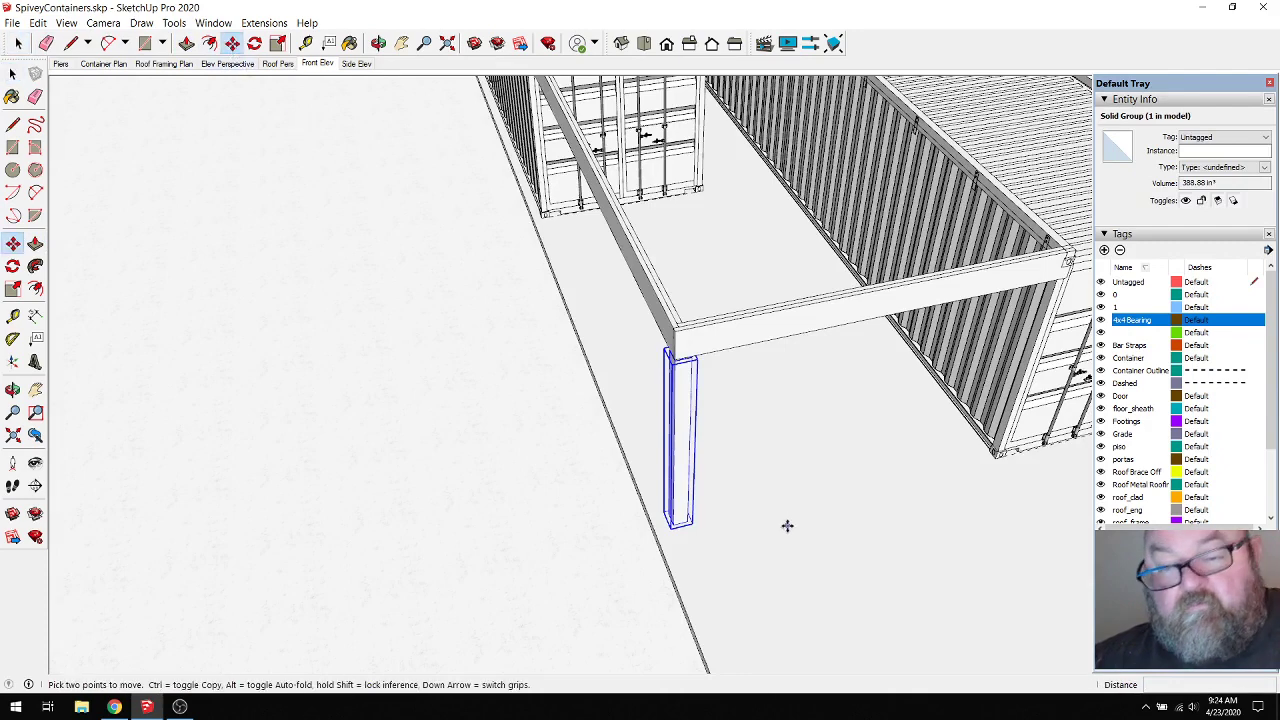
pyautogui.click(781, 505)
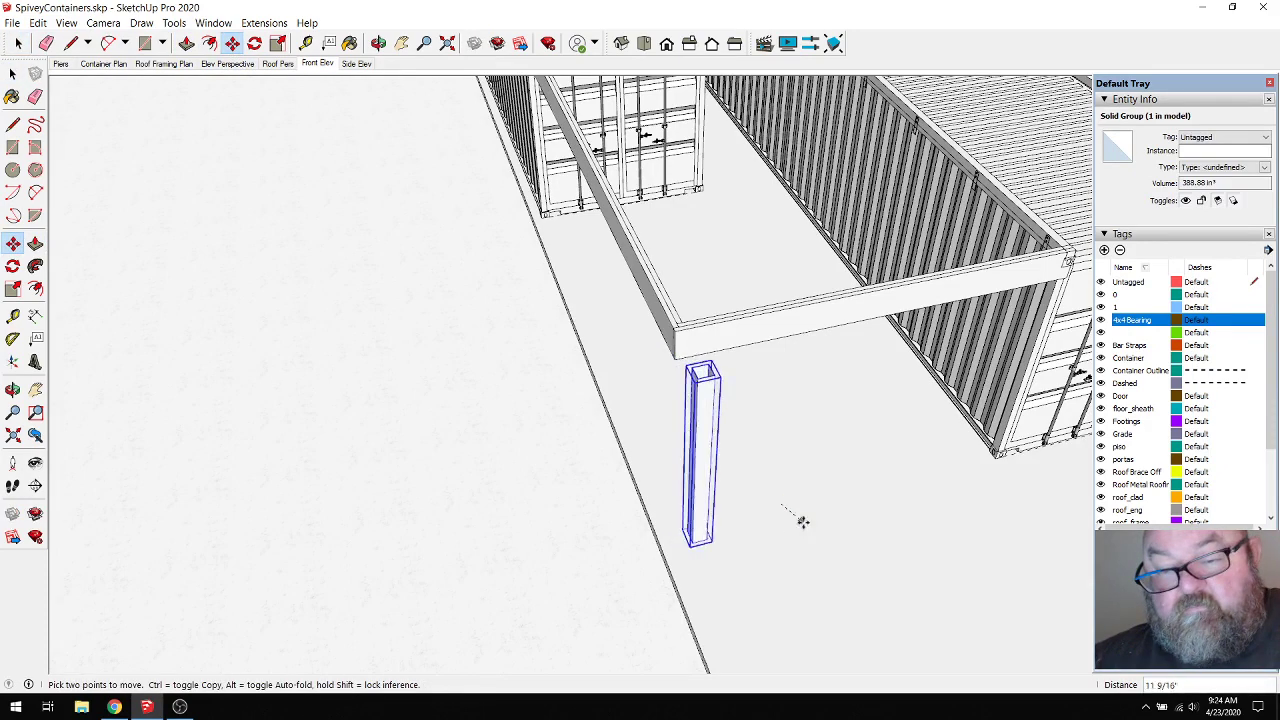
pyautogui.click(817, 569)
# Step: Copy the base plate straight up to the top of the tube as a cap plate inside the post group
pyautogui.scroll(5, 709, 625)
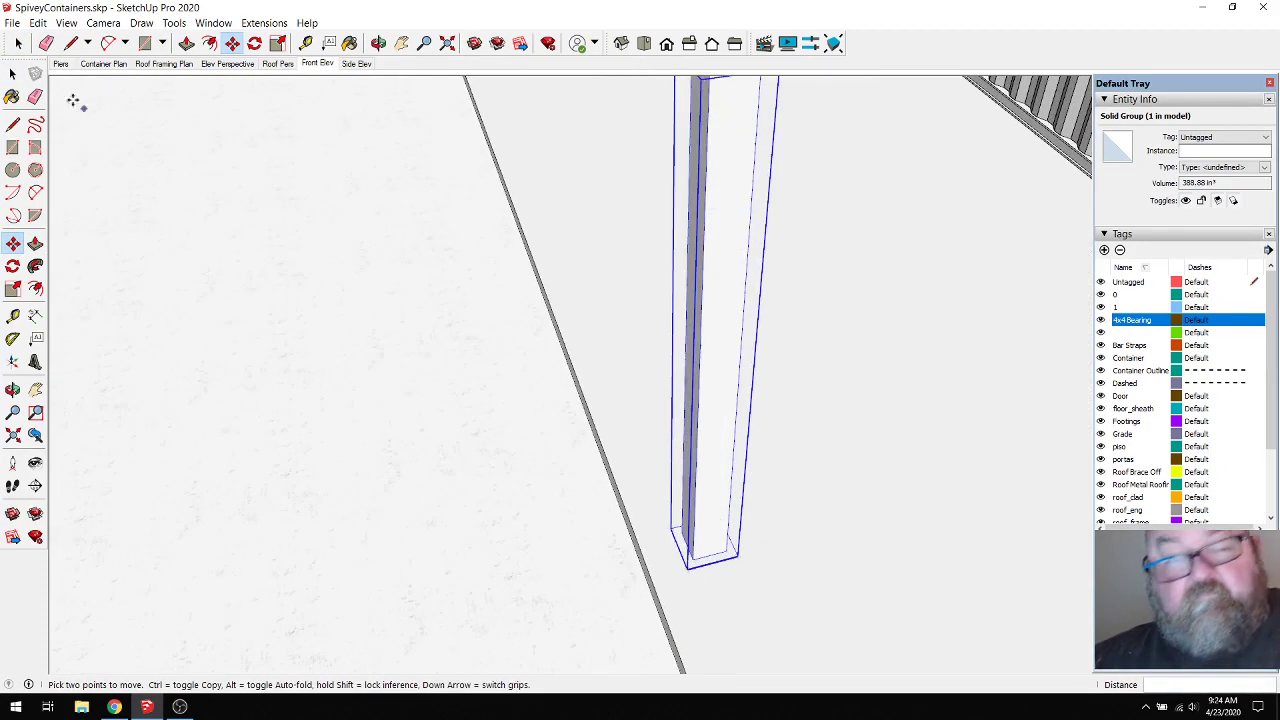
pyautogui.click(18, 43)
pyautogui.click(791, 615)
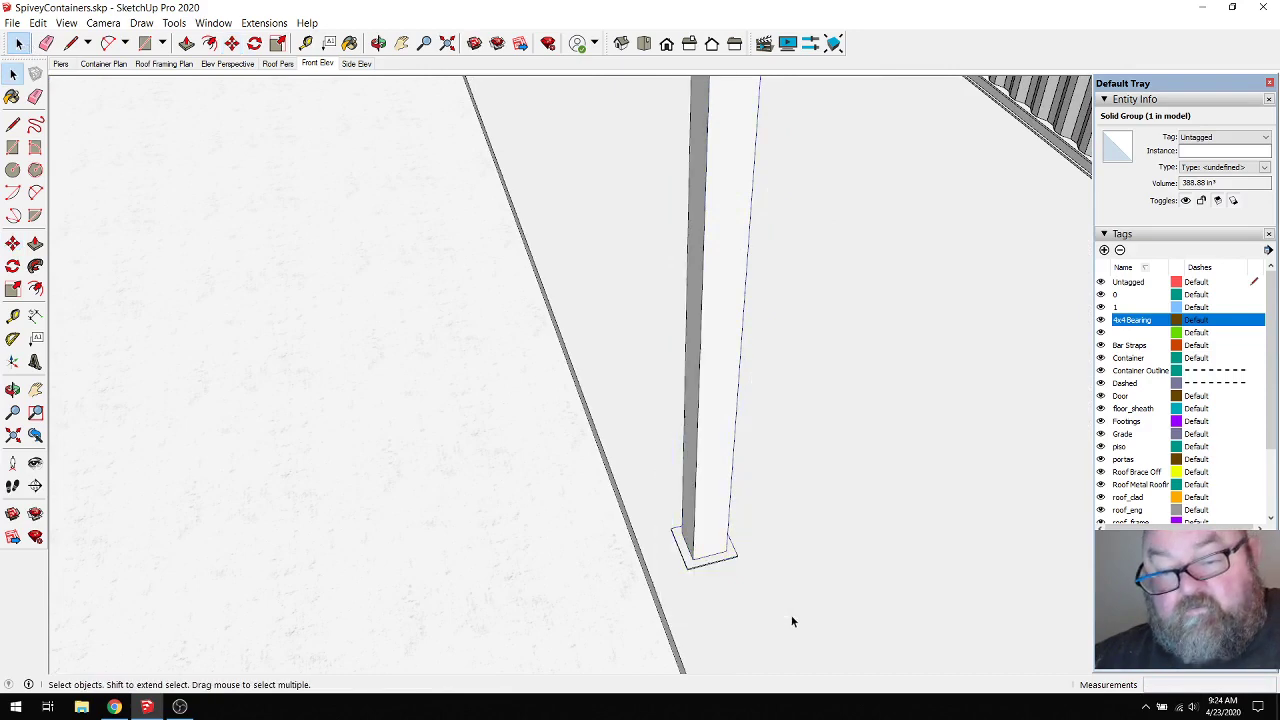
pyautogui.doubleClick(708, 549)
pyautogui.moveTo(643, 470); pyautogui.dragTo(786, 625)
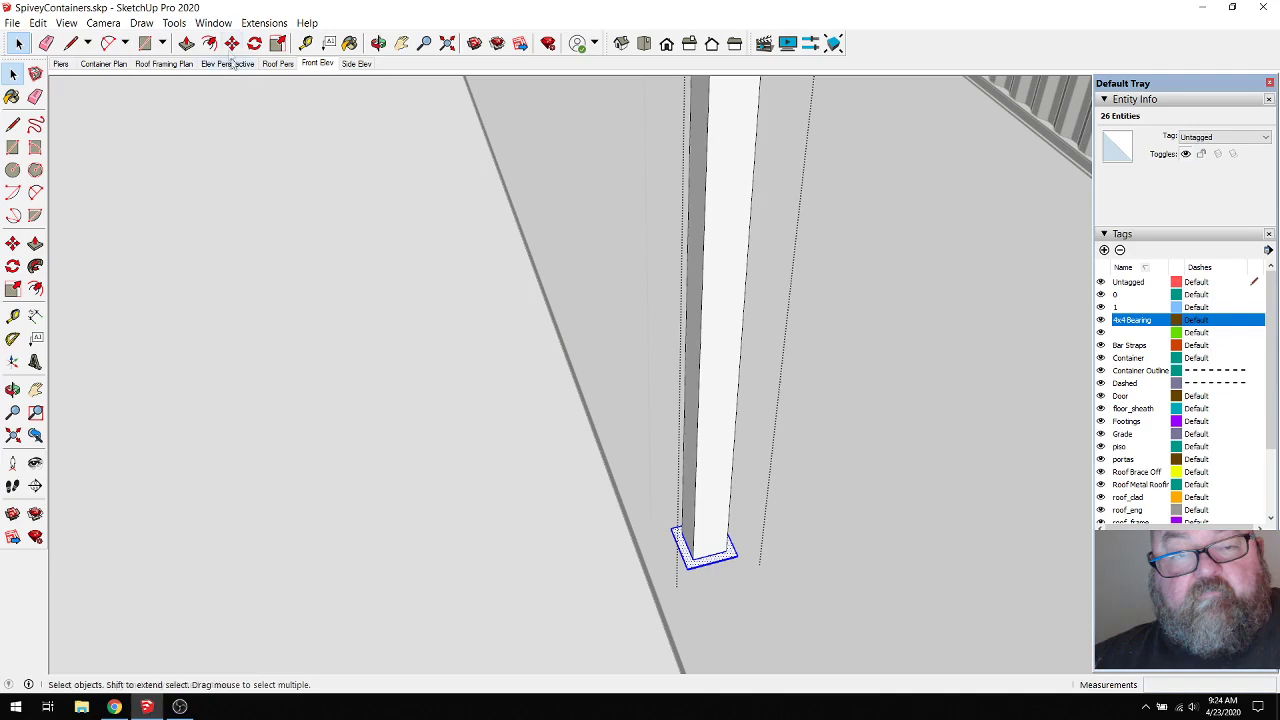
pyautogui.click(231, 43)
pyautogui.click(705, 548)
pyautogui.press('ctrl')
pyautogui.scroll(-5, 697, 497)
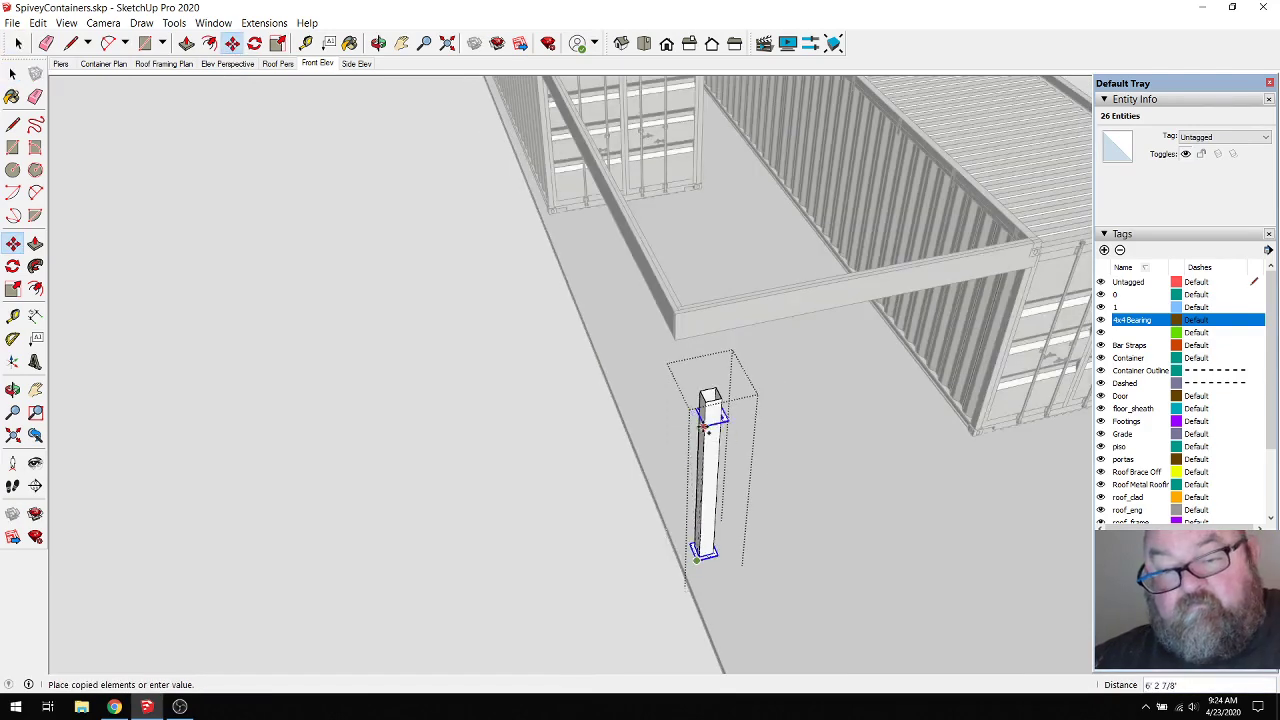
pyautogui.scroll(5, 709, 425)
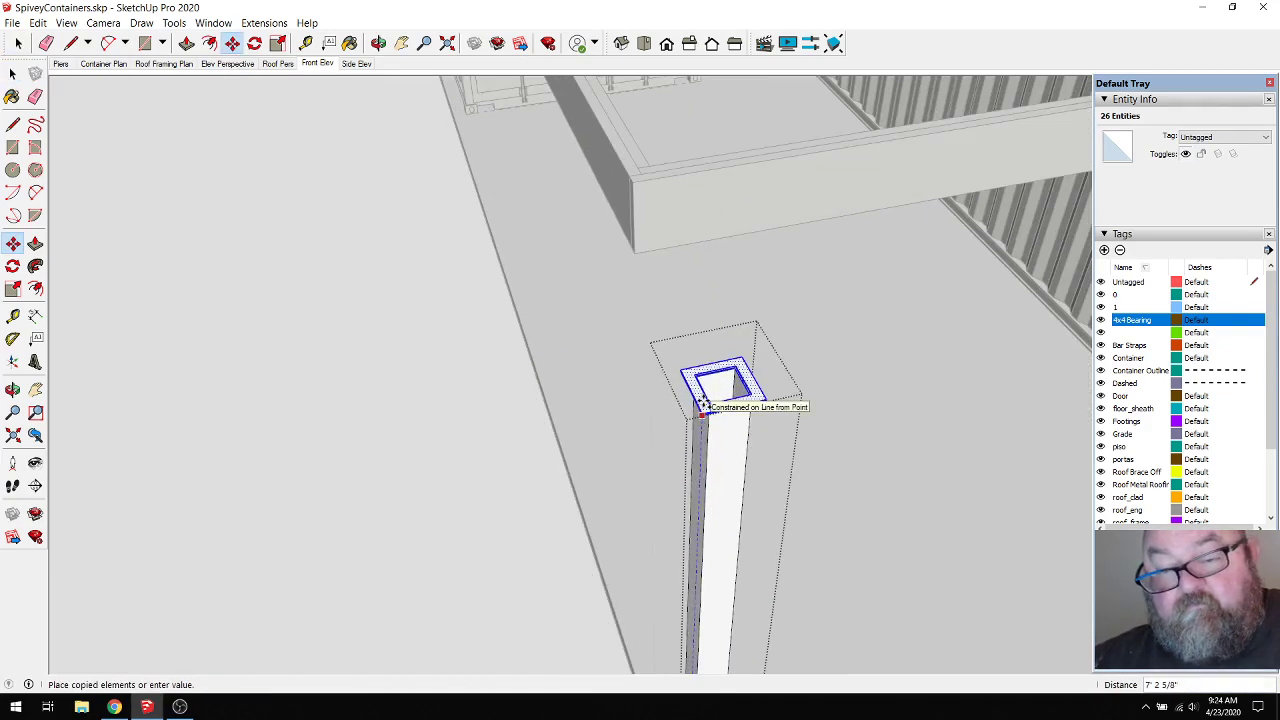
pyautogui.scroll(8, 703, 405)
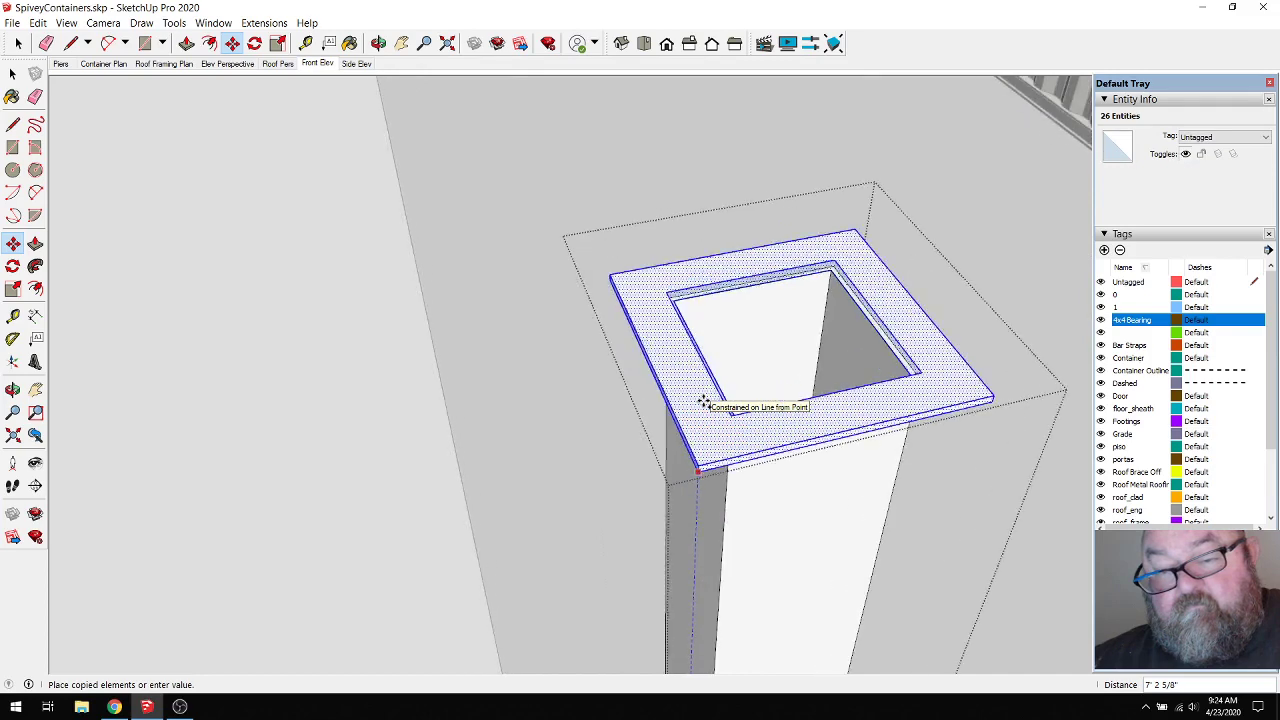
pyautogui.click(693, 210)
# Step: Push the tube's top rim down 1/4" inside the cap plate's opening
pyautogui.click(186, 43)
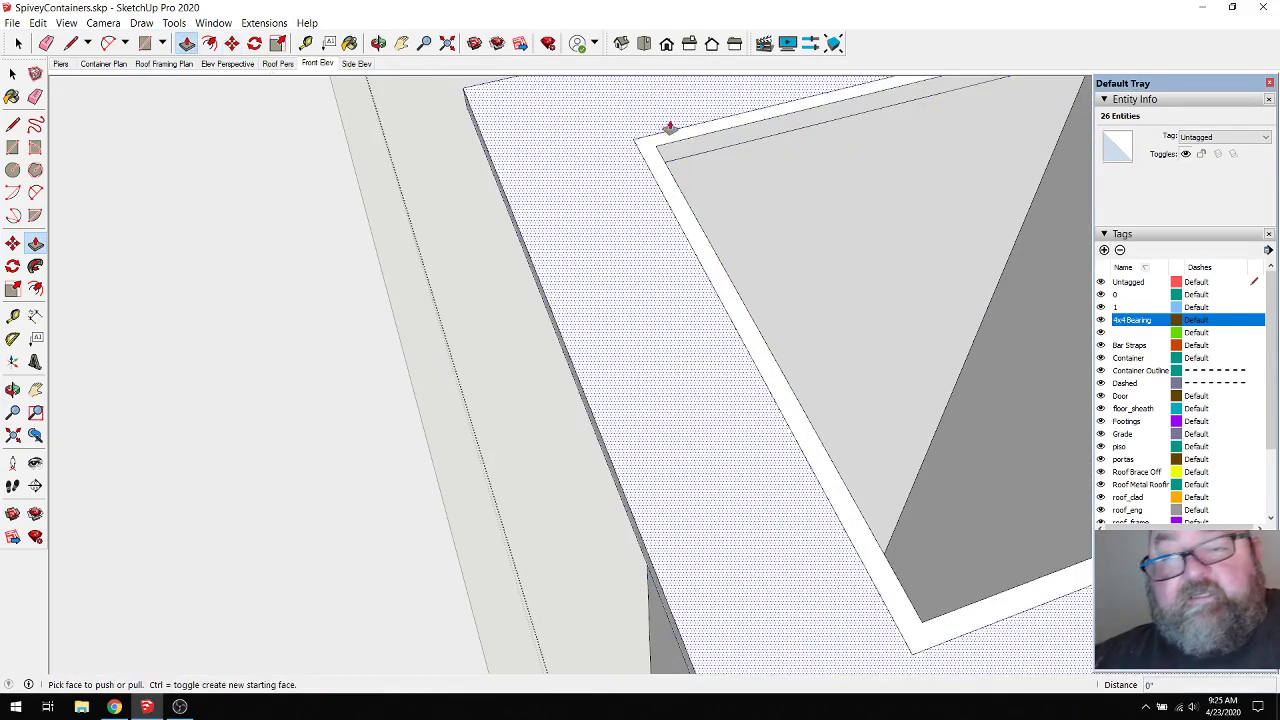
pyautogui.click(677, 138)
pyautogui.click(685, 168)
pyautogui.click(690, 160)
pyautogui.click(695, 156)
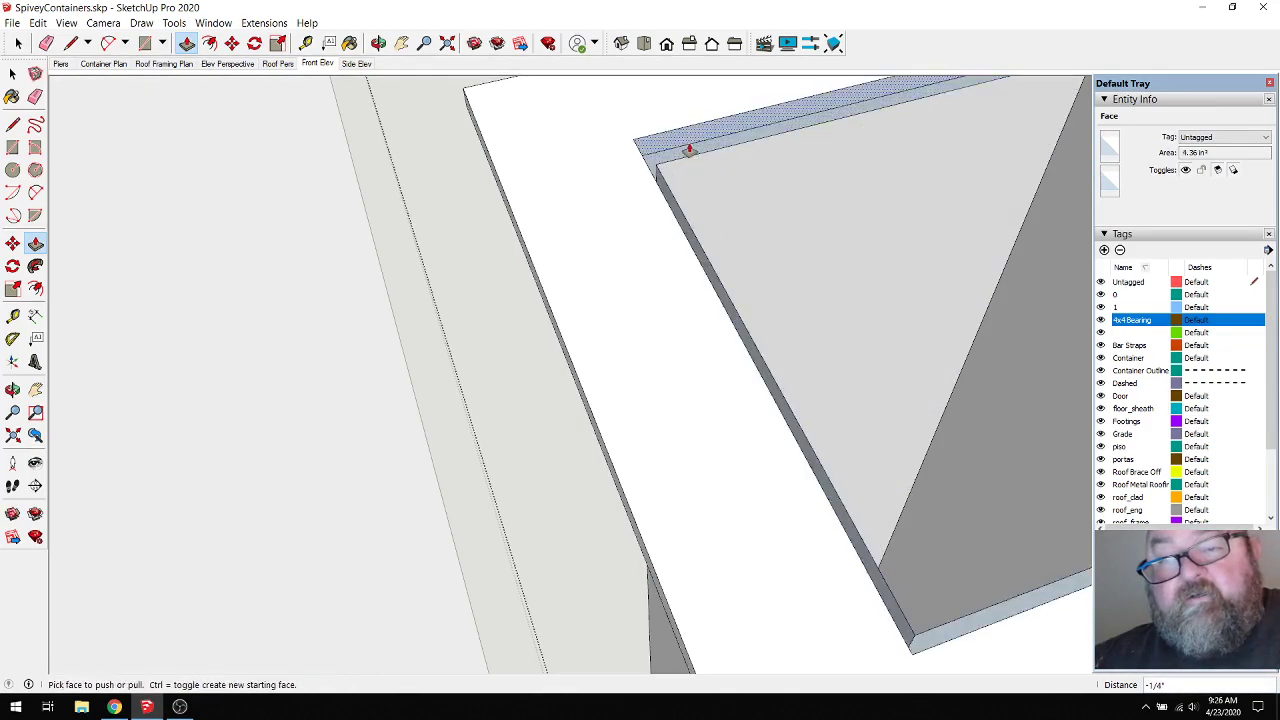
# Step: Close the cap plate's opening by pushing one of its inner edge faces 6" across
pyautogui.scroll(-5, 657, 149)
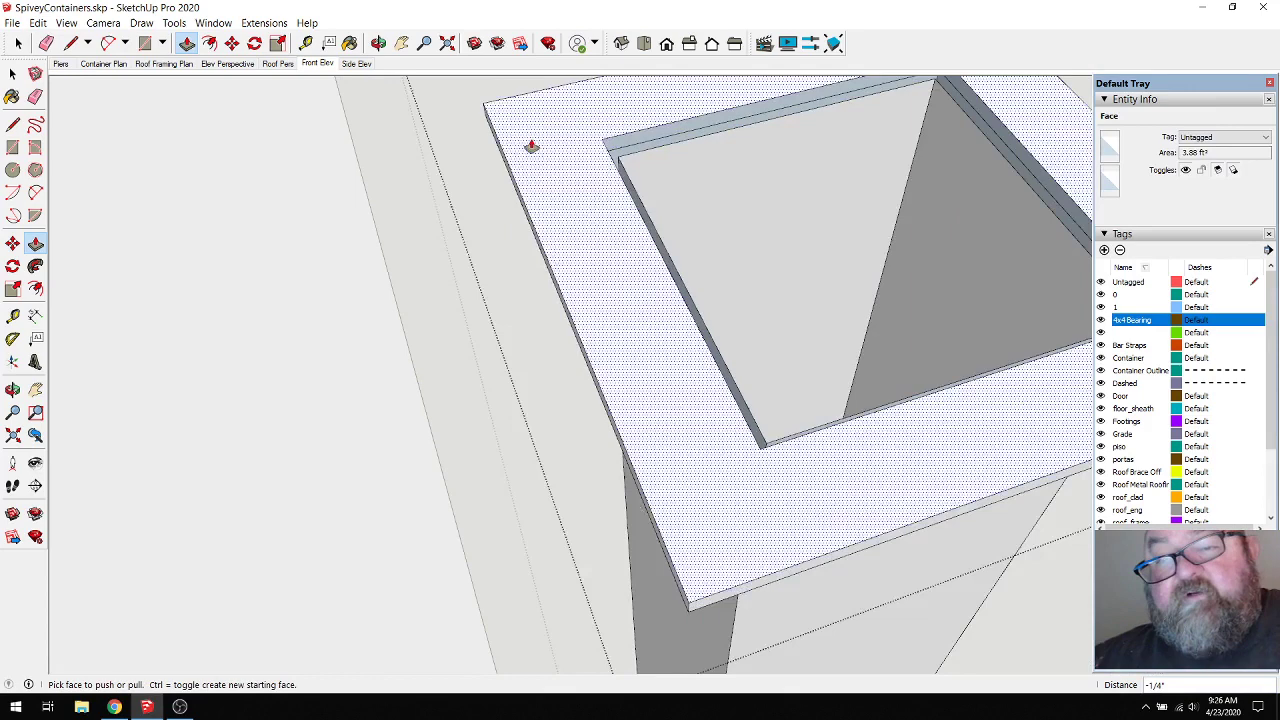
pyautogui.click(632, 140)
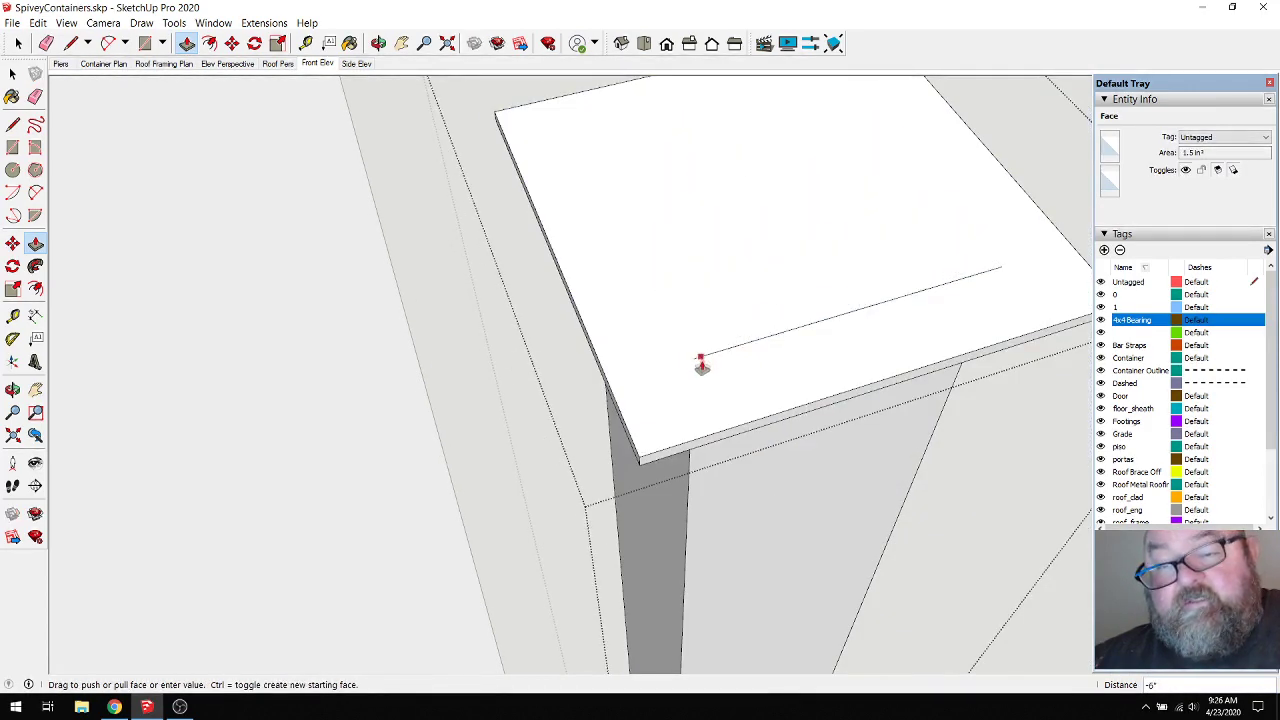
pyautogui.click(699, 368)
pyautogui.scroll(-5, 590, 355)
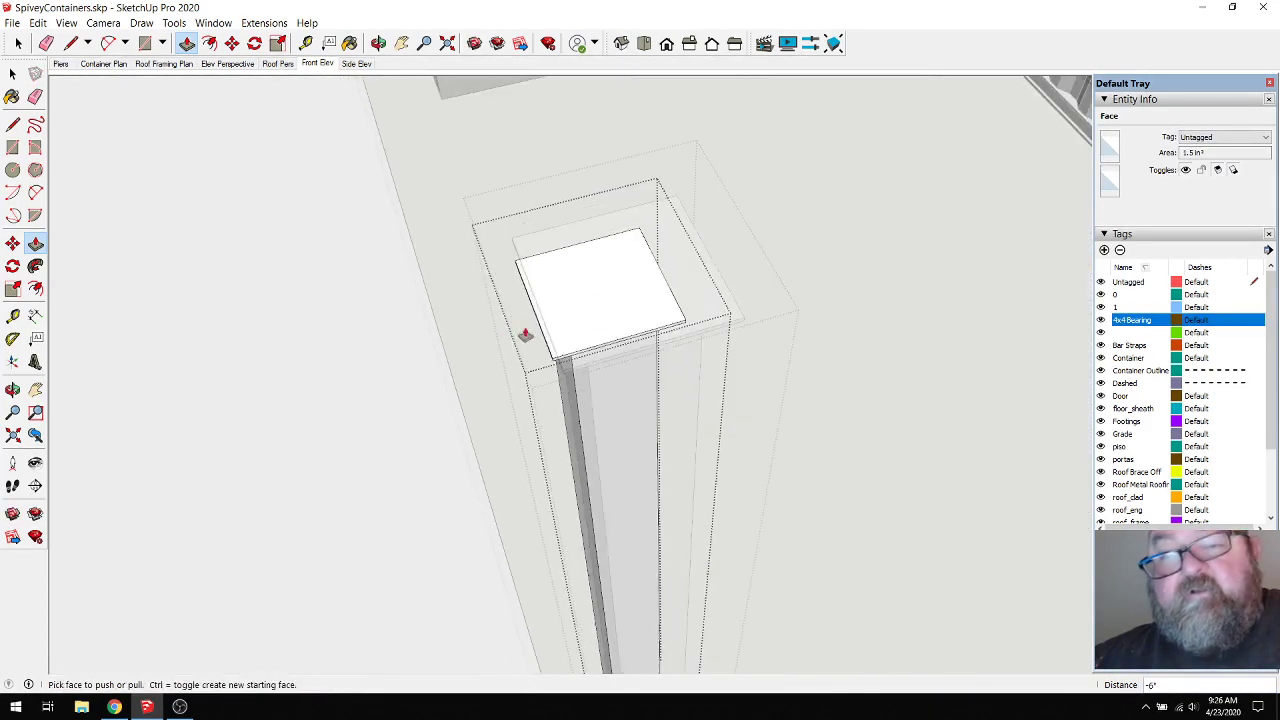
# Step: Close the post group and move the post by its cap plate's top corner back under the roof beam corner
pyautogui.click(378, 43)
pyautogui.moveTo(650, 200); pyautogui.dragTo(594, 410)
pyautogui.press('space')
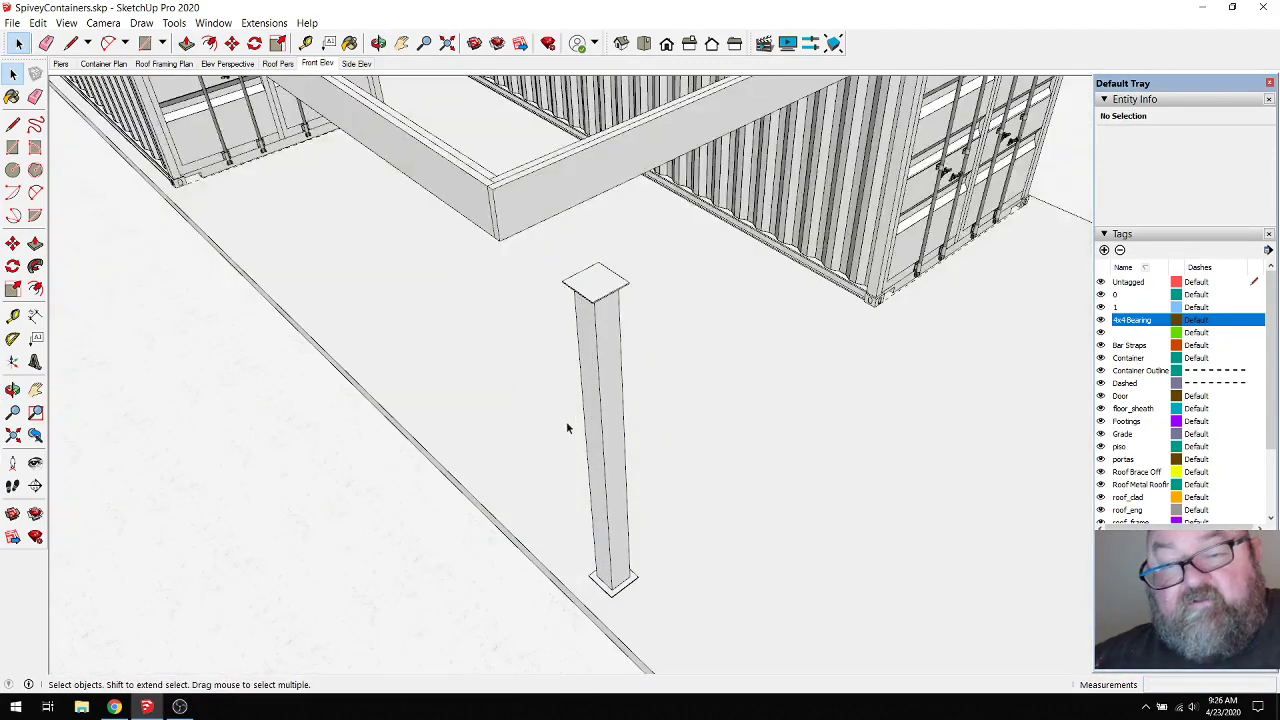
pyautogui.click(600, 396)
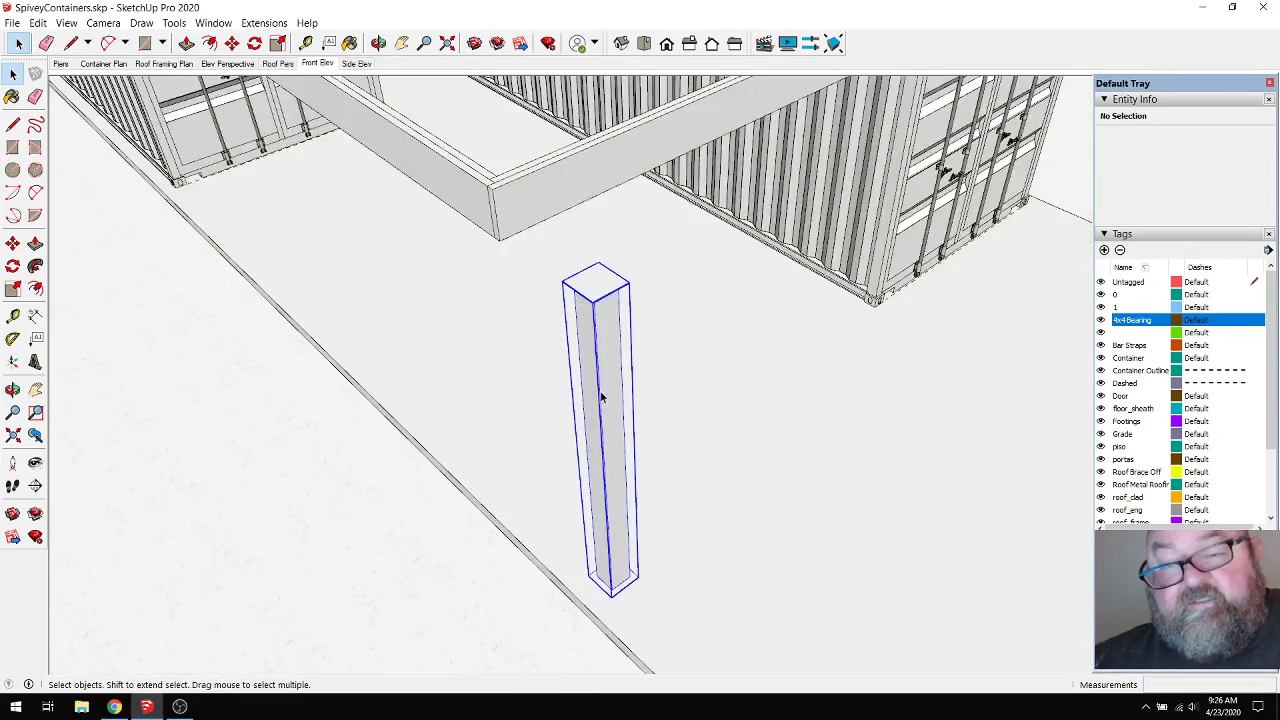
pyautogui.scroll(1, 514, 250)
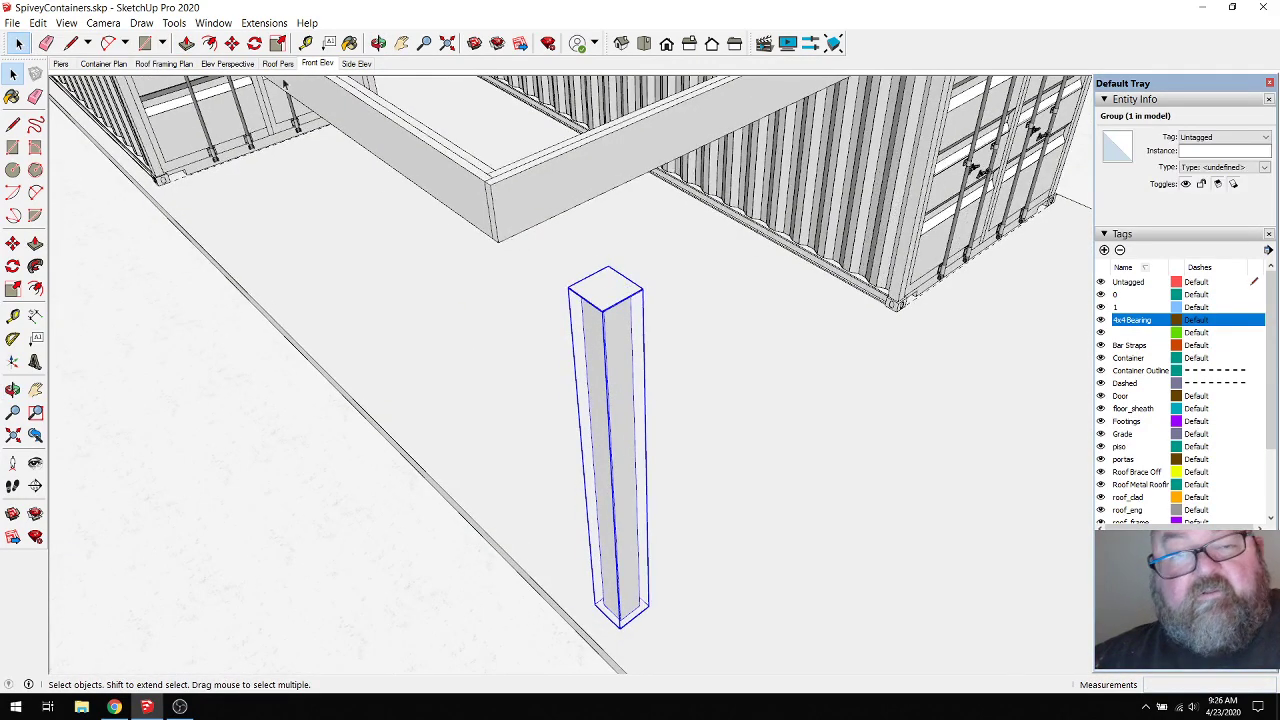
pyautogui.click(231, 43)
pyautogui.scroll(3, 640, 294)
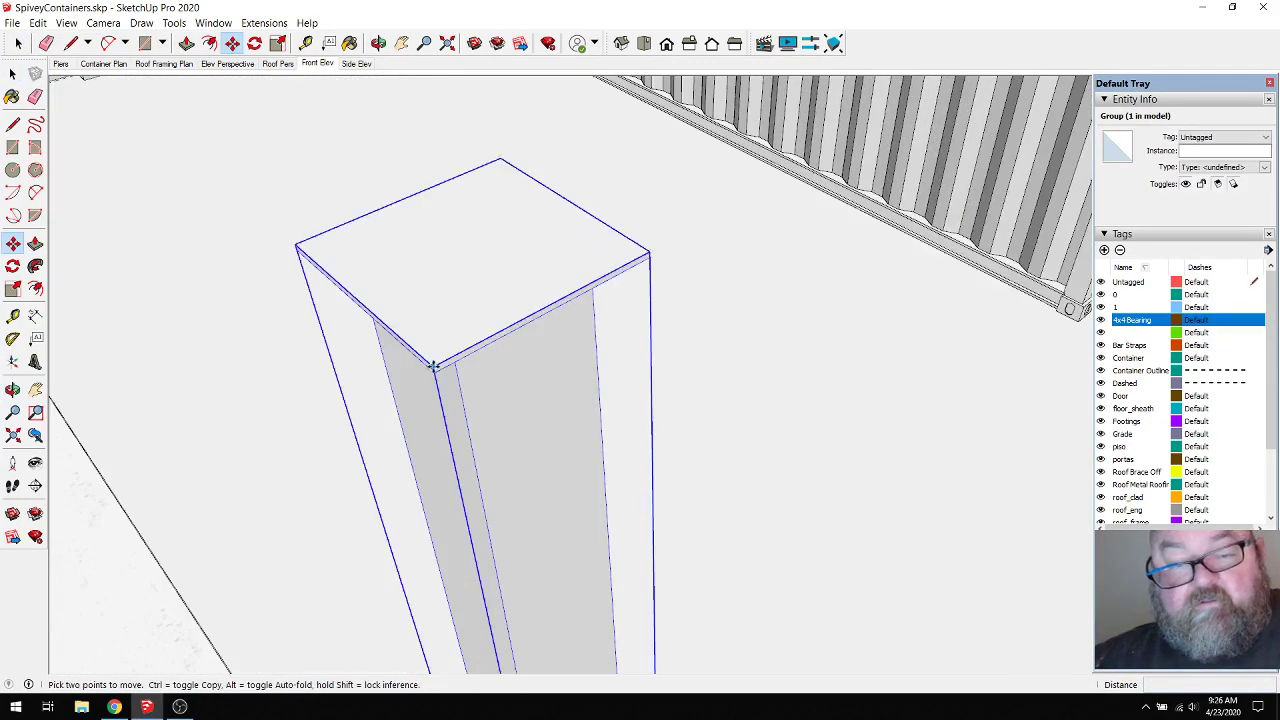
pyautogui.click(433, 366)
pyautogui.scroll(-4, 433, 366)
pyautogui.scroll(4, 405, 300)
pyautogui.scroll(2, 405, 300)
pyautogui.moveTo(400, 277); pyautogui.dragTo(671, 569, button='middle')
pyautogui.scroll(-5, 671, 569)
pyautogui.press('space')
# Step: Draw a 16" by 16" square on the grade beside the post's base plate
pyautogui.scroll(4, 664, 556)
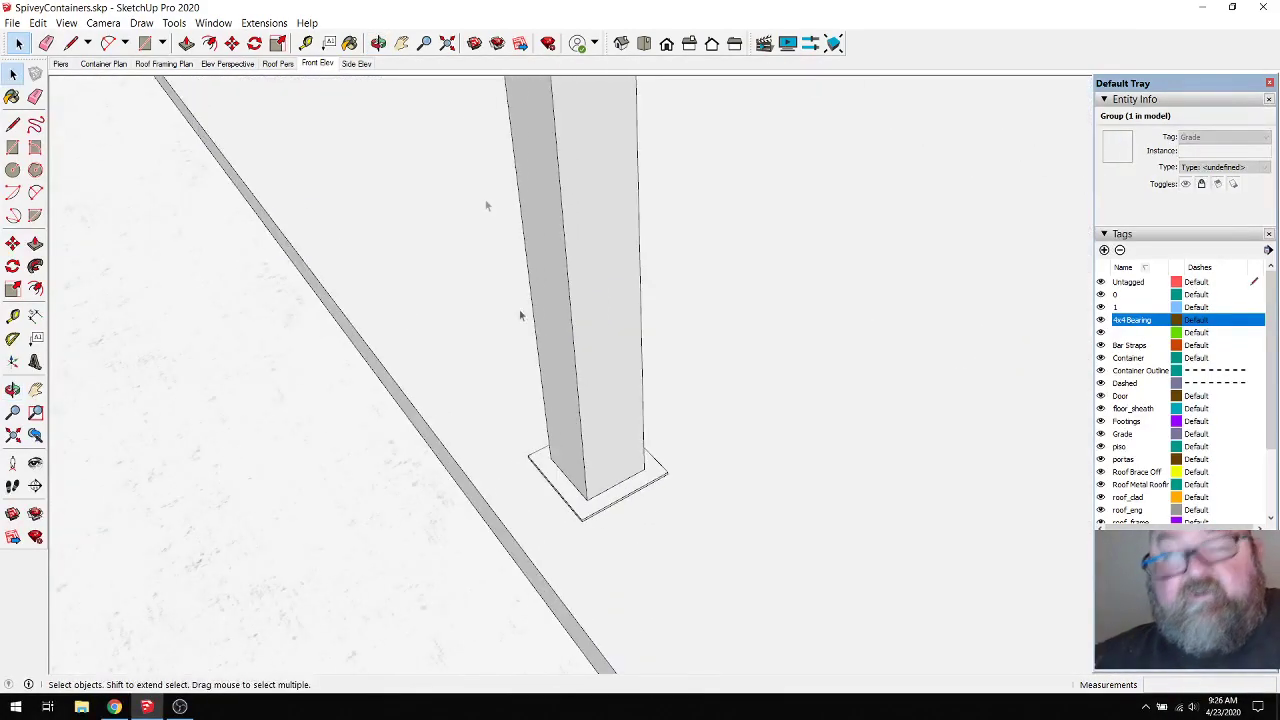
pyautogui.click(378, 43)
pyautogui.moveTo(637, 465); pyautogui.dragTo(752, 395)
pyautogui.moveTo(710, 441); pyautogui.dragTo(769, 372)
pyautogui.moveTo(527, 458); pyautogui.dragTo(617, 462)
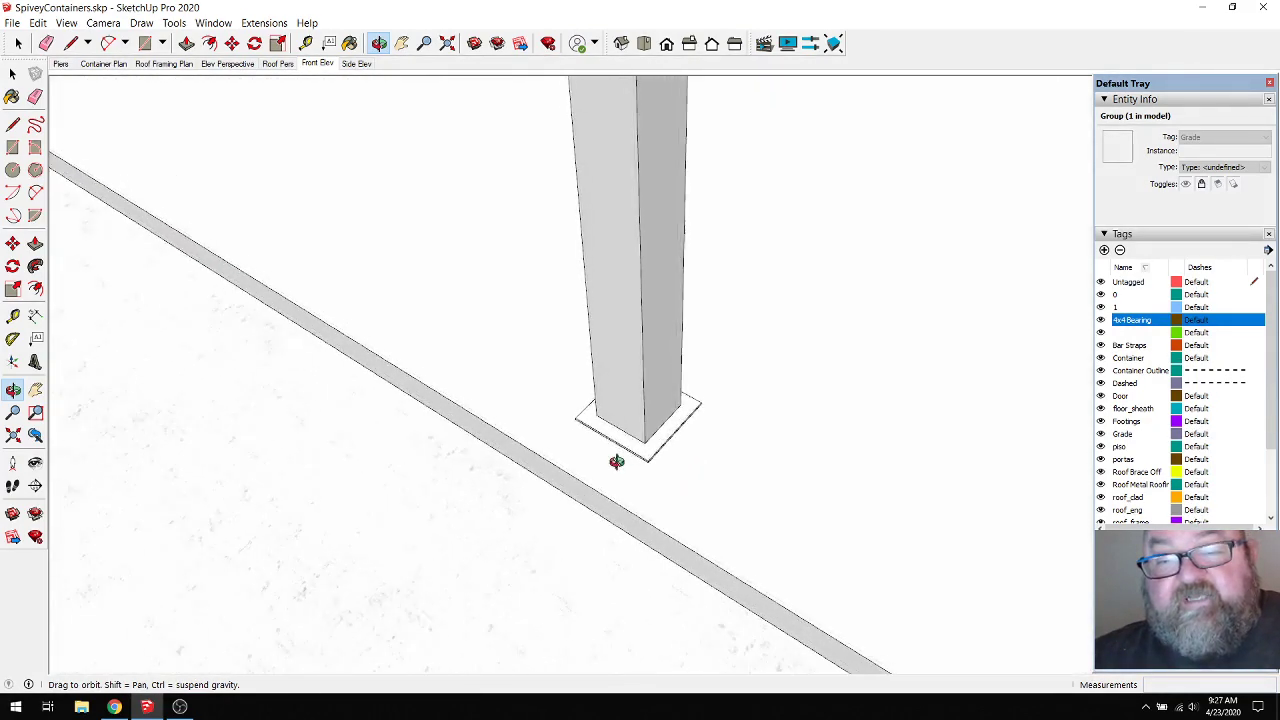
pyautogui.scroll(2, 617, 462)
pyautogui.click(147, 46)
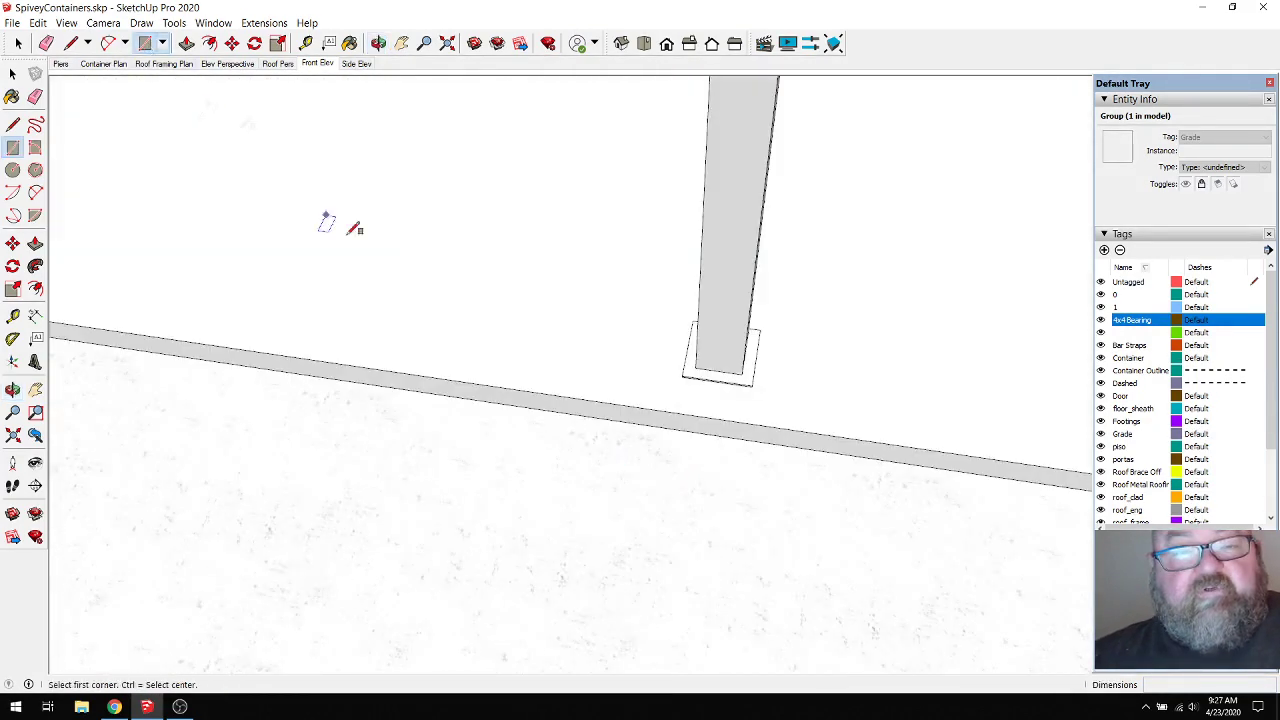
pyautogui.scroll(2, 377, 303)
pyautogui.click(406, 236)
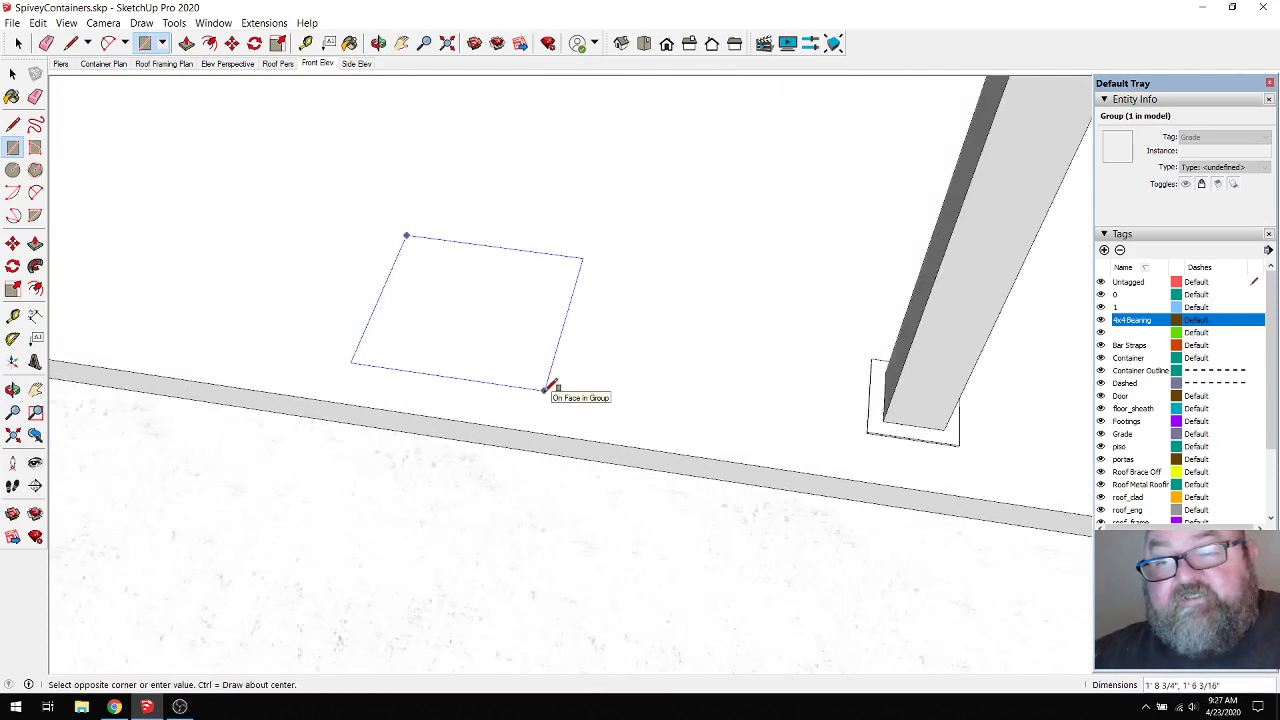
pyautogui.write('16,16')
pyautogui.press('Return')
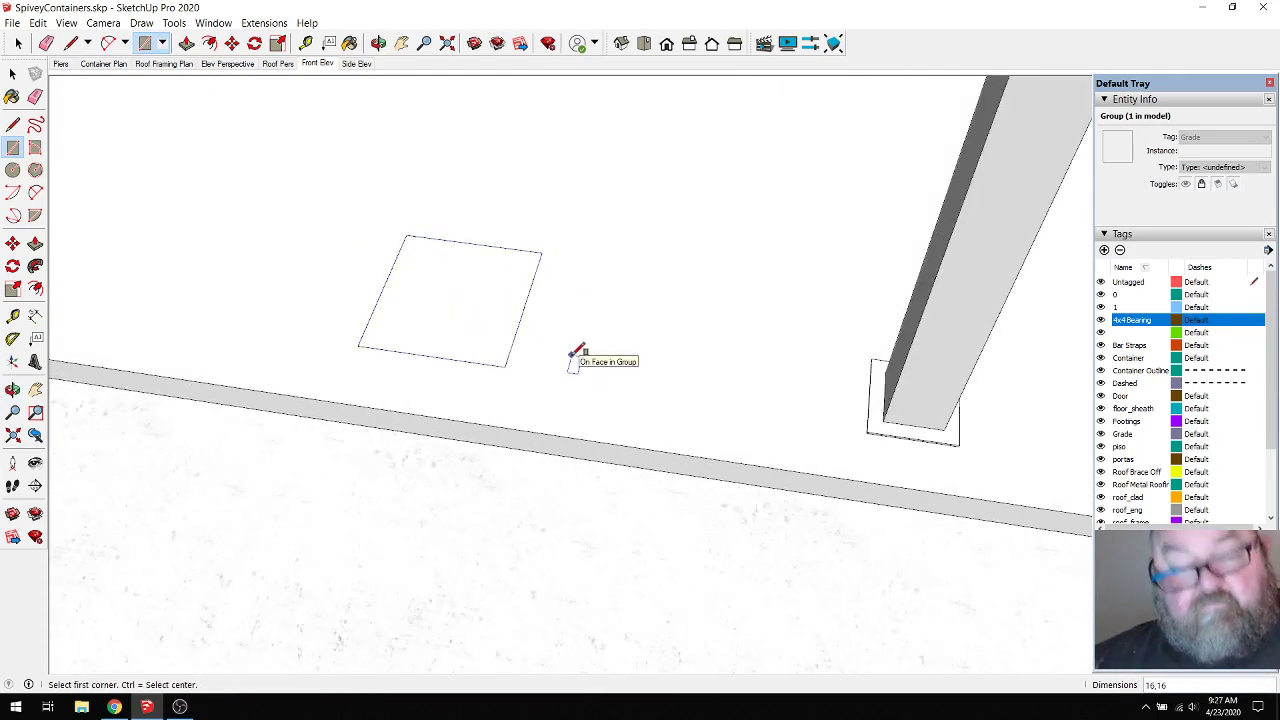
# Step: Draw a 20" by 20" square on the grade beside the post's base plate
pyautogui.click(376, 238)
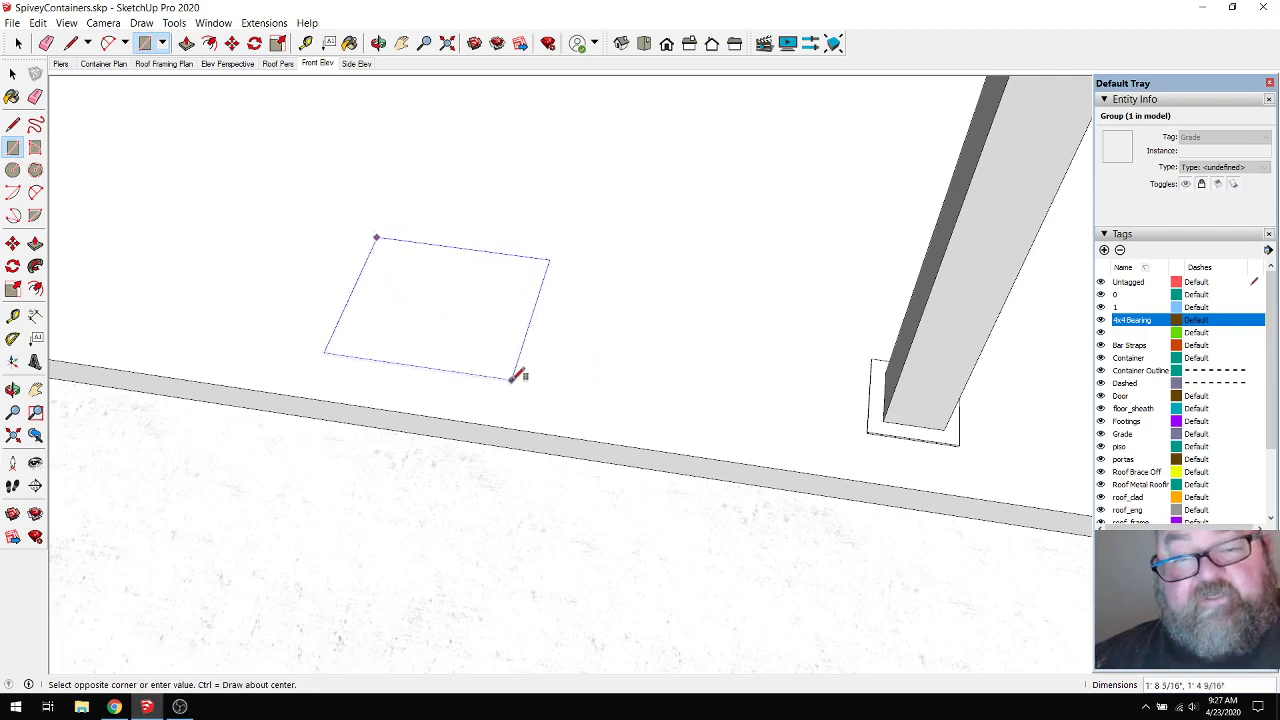
pyautogui.write('20,2')
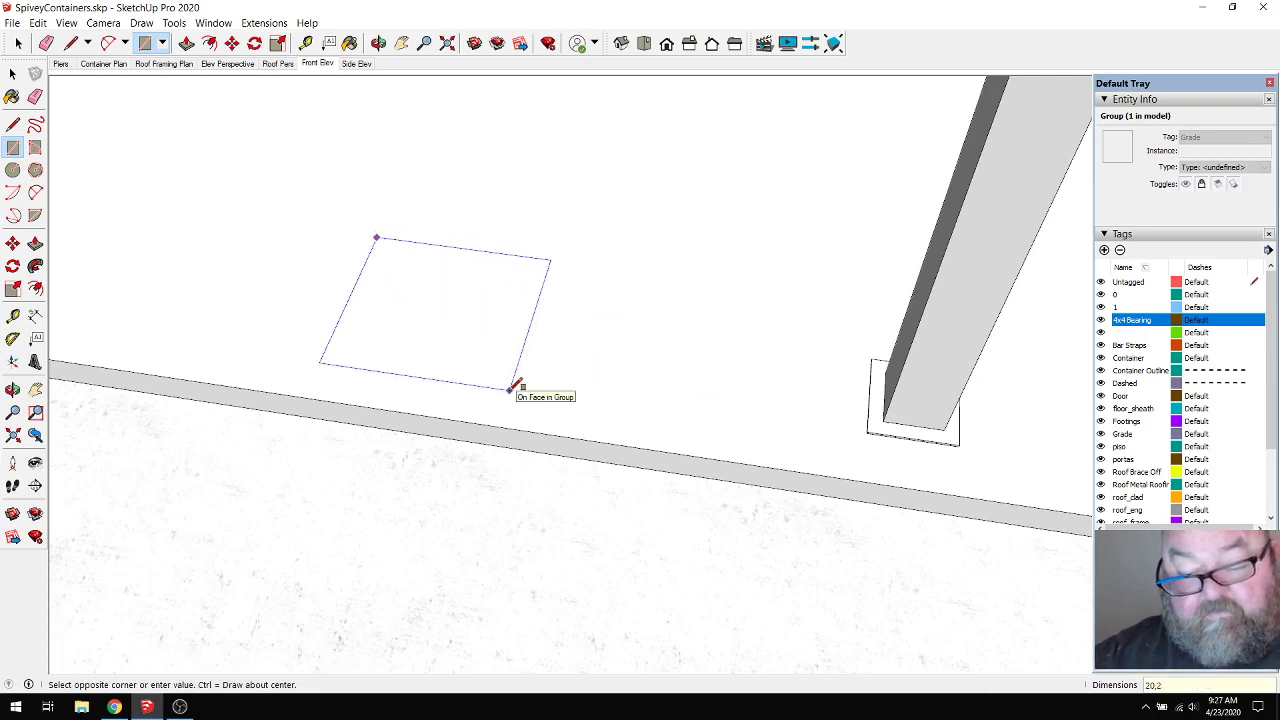
pyautogui.write('0')
pyautogui.press('Return')
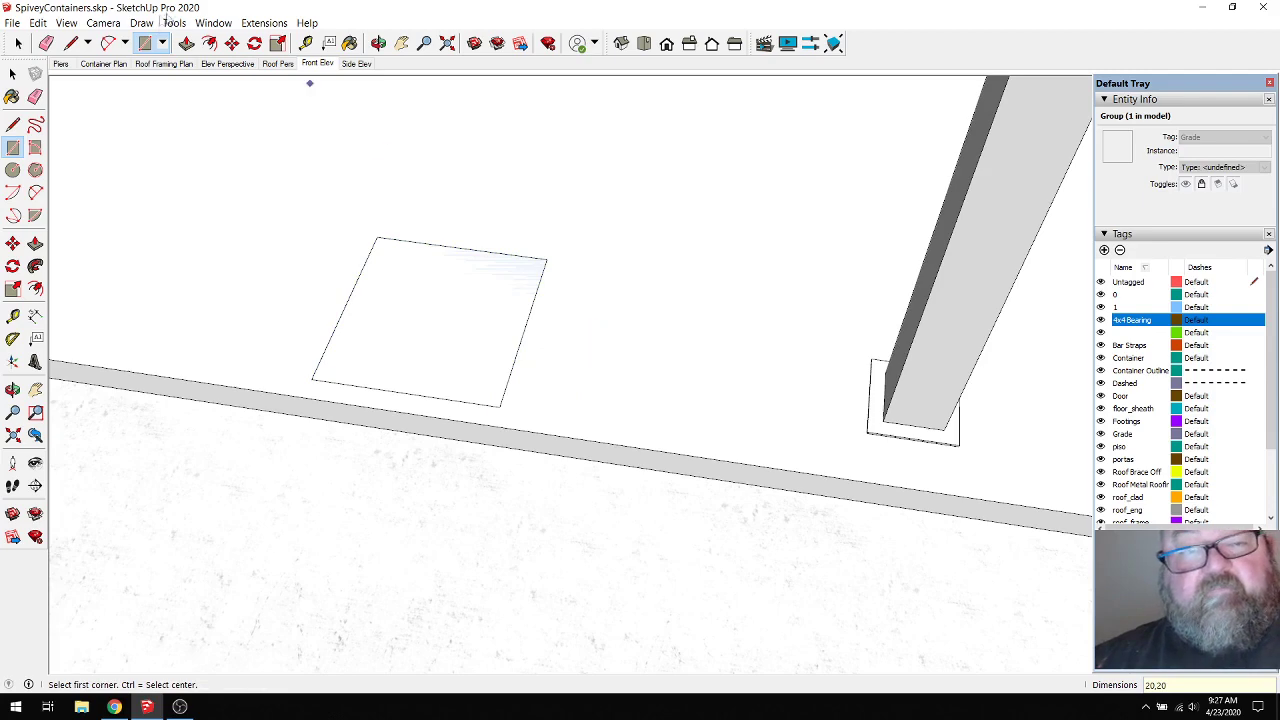
# Step: Pull the 20" square up into a block 2' tall
pyautogui.click(186, 43)
pyautogui.click(420, 343)
pyautogui.click(380, 226)
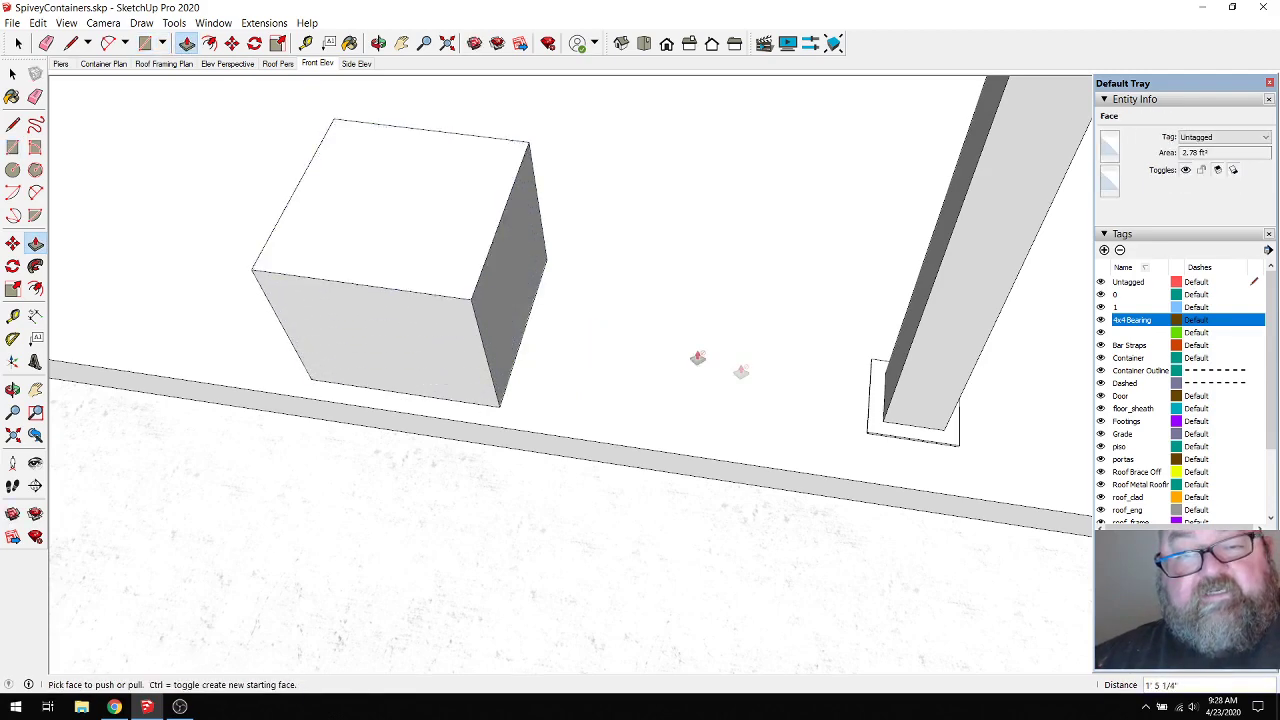
pyautogui.scroll(-3, 628, 337)
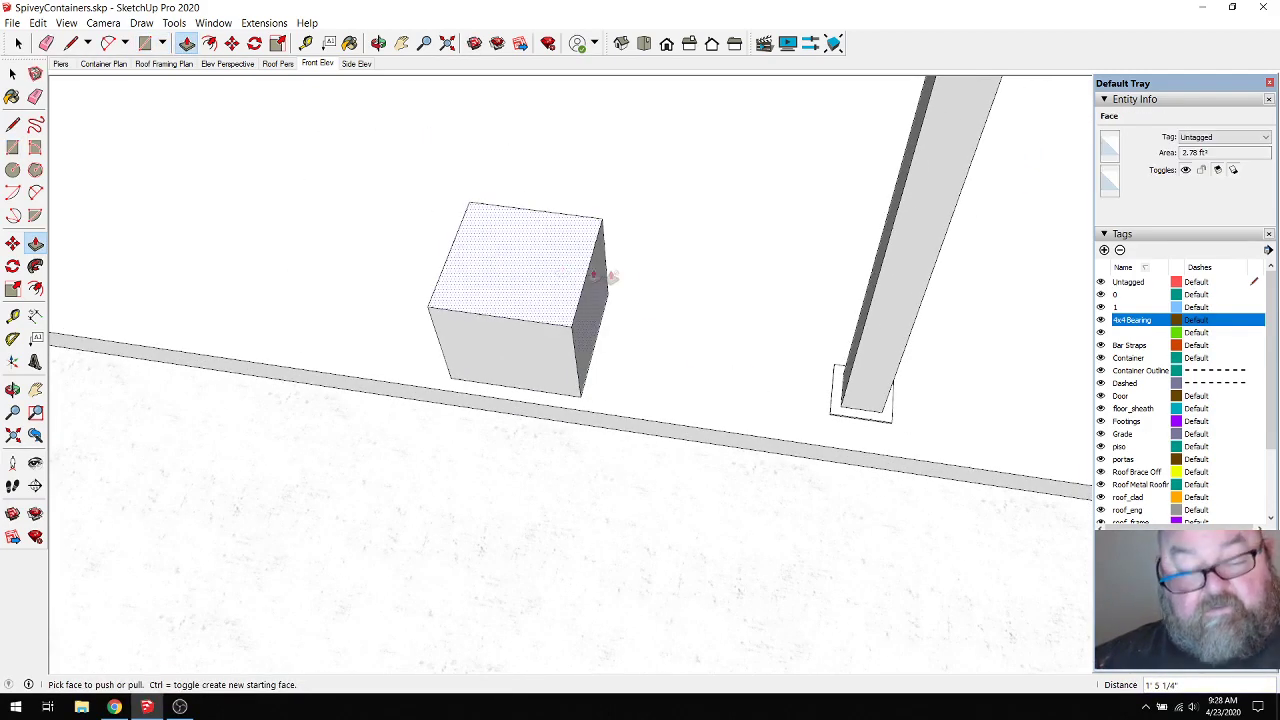
pyautogui.write('2')
pyautogui.press('Return')
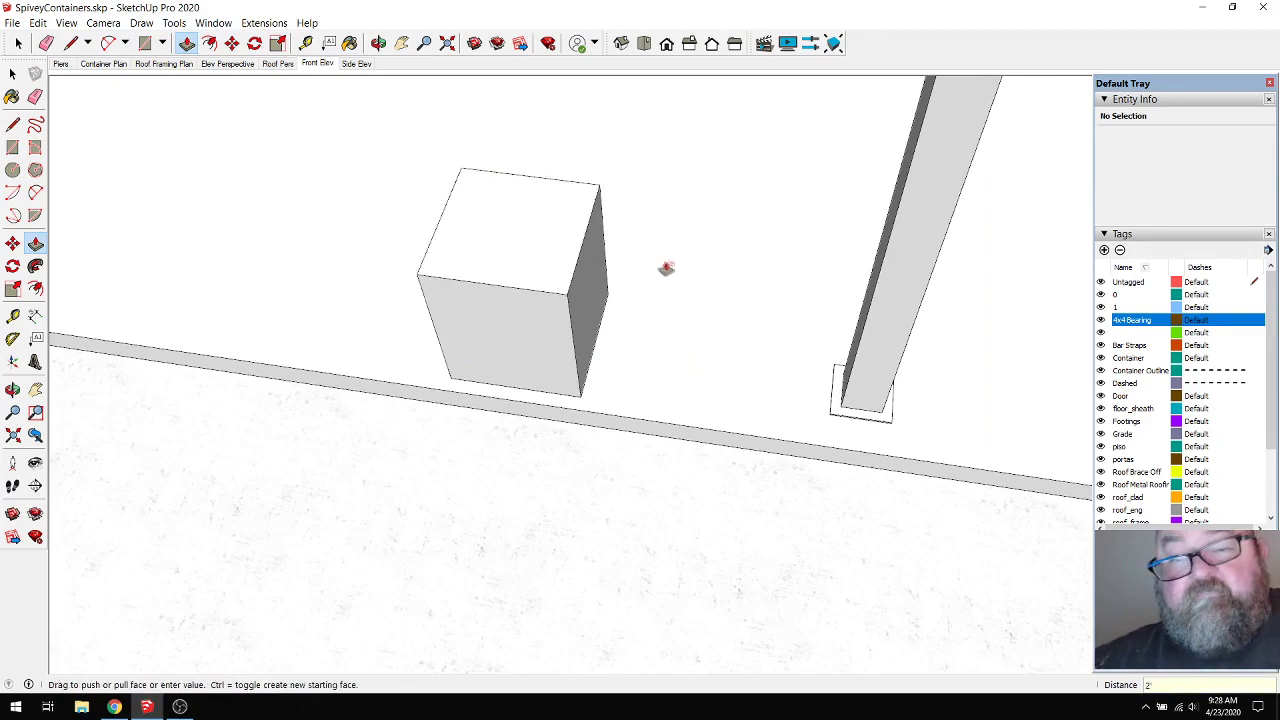
# Step: Offset the edges of the block's top face inward by about 2"
pyautogui.scroll(2, 368, 204)
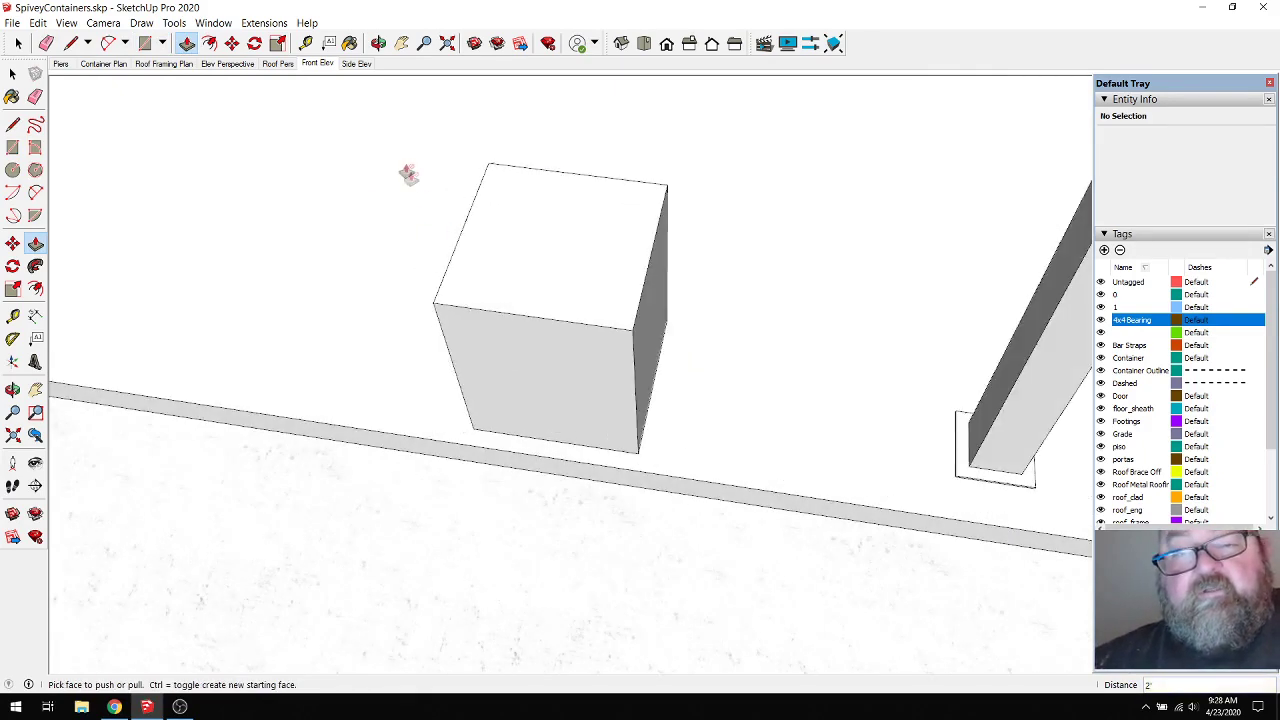
pyautogui.scroll(2, 420, 195)
pyautogui.scroll(-3, 425, 218)
pyautogui.scroll(2, 391, 241)
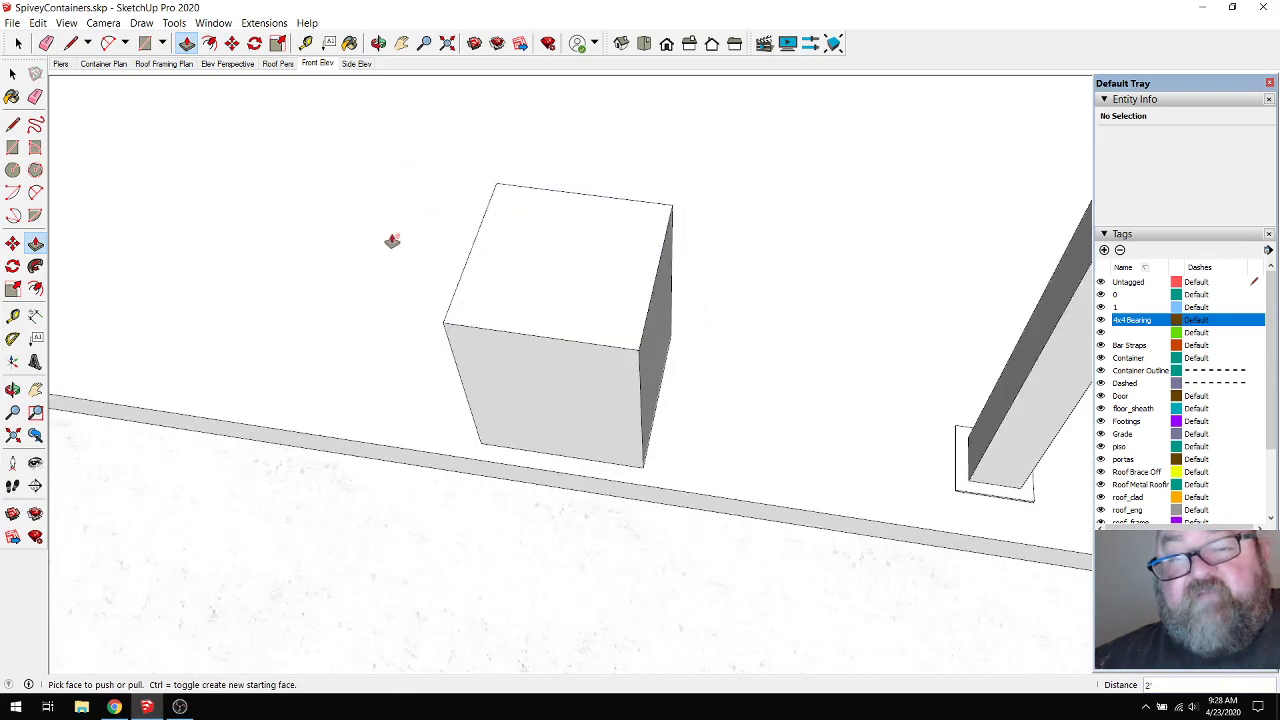
pyautogui.scroll(3, 380, 214)
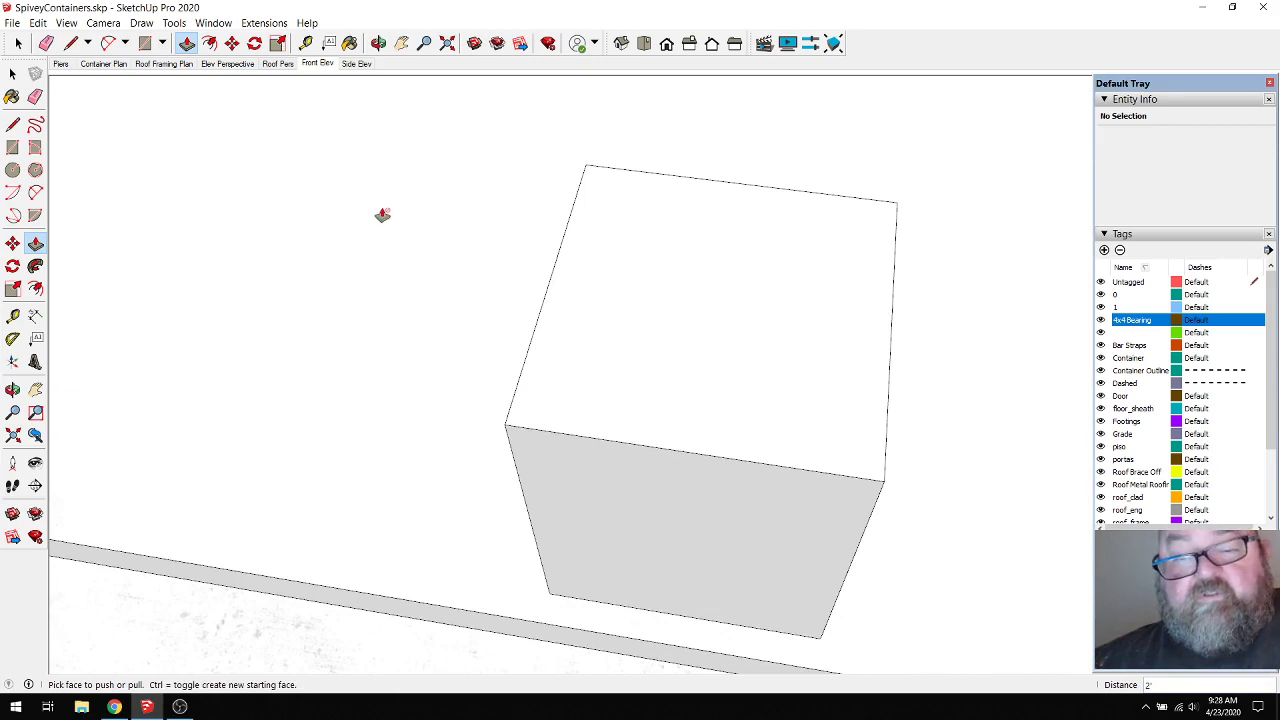
pyautogui.click(209, 43)
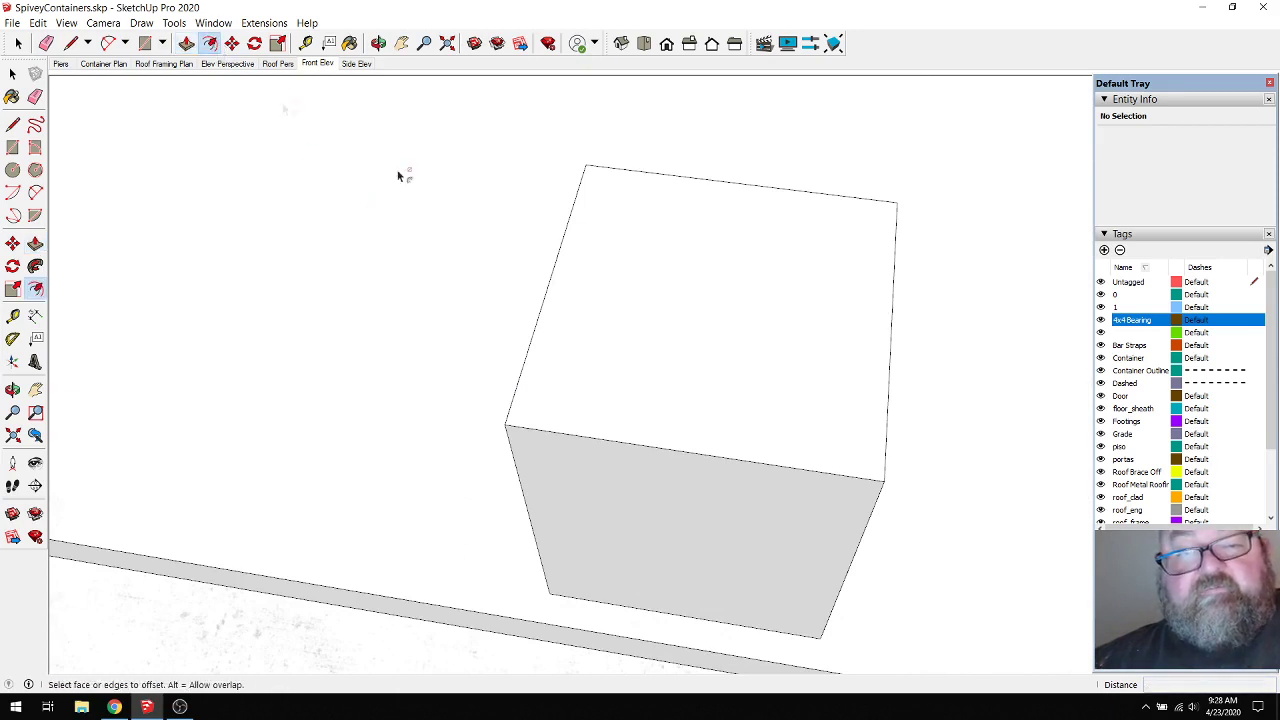
pyautogui.click(572, 207)
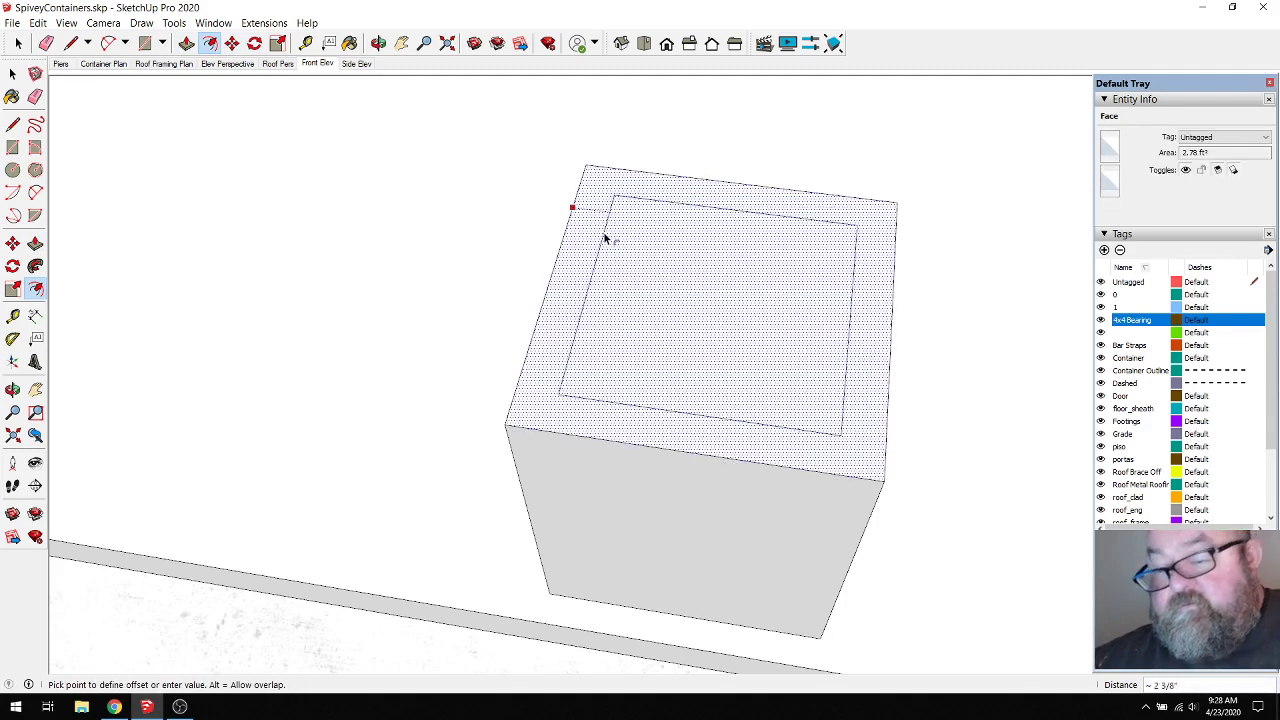
pyautogui.click(605, 238)
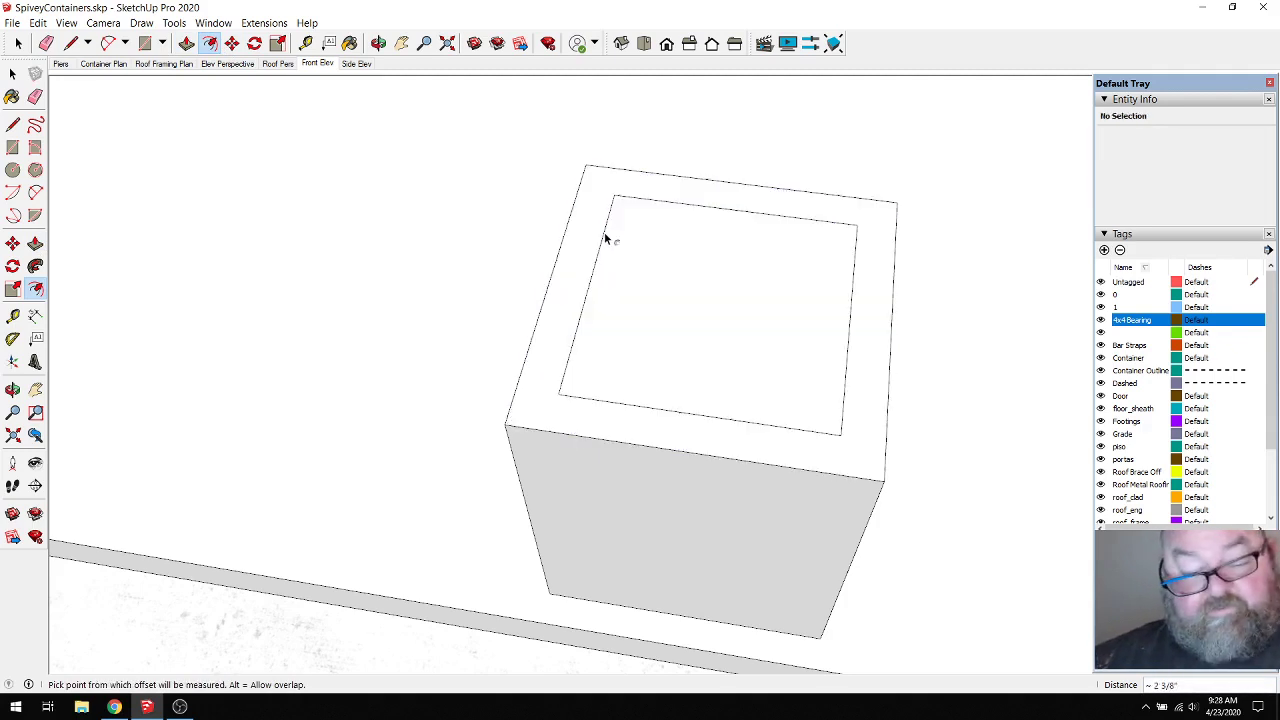
pyautogui.press('Return')
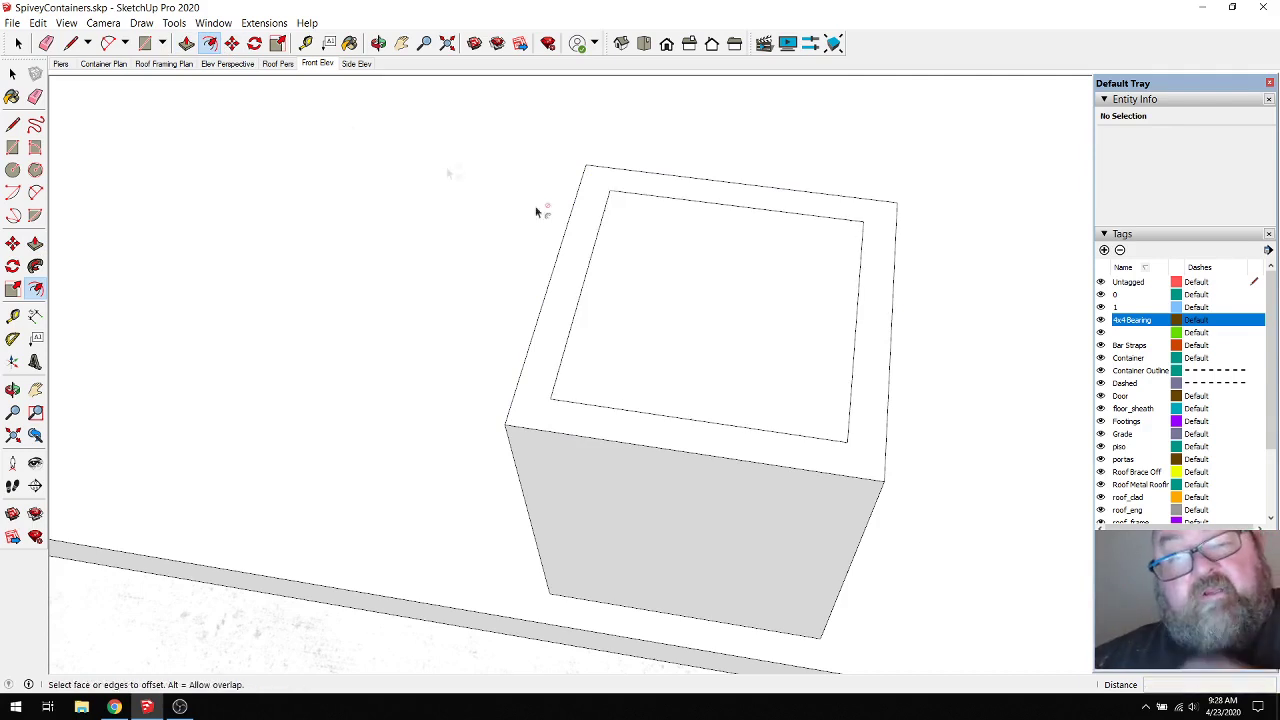
# Step: Pull the inner square on the block's top up into a shallow raised step
pyautogui.click(186, 43)
pyautogui.click(678, 266)
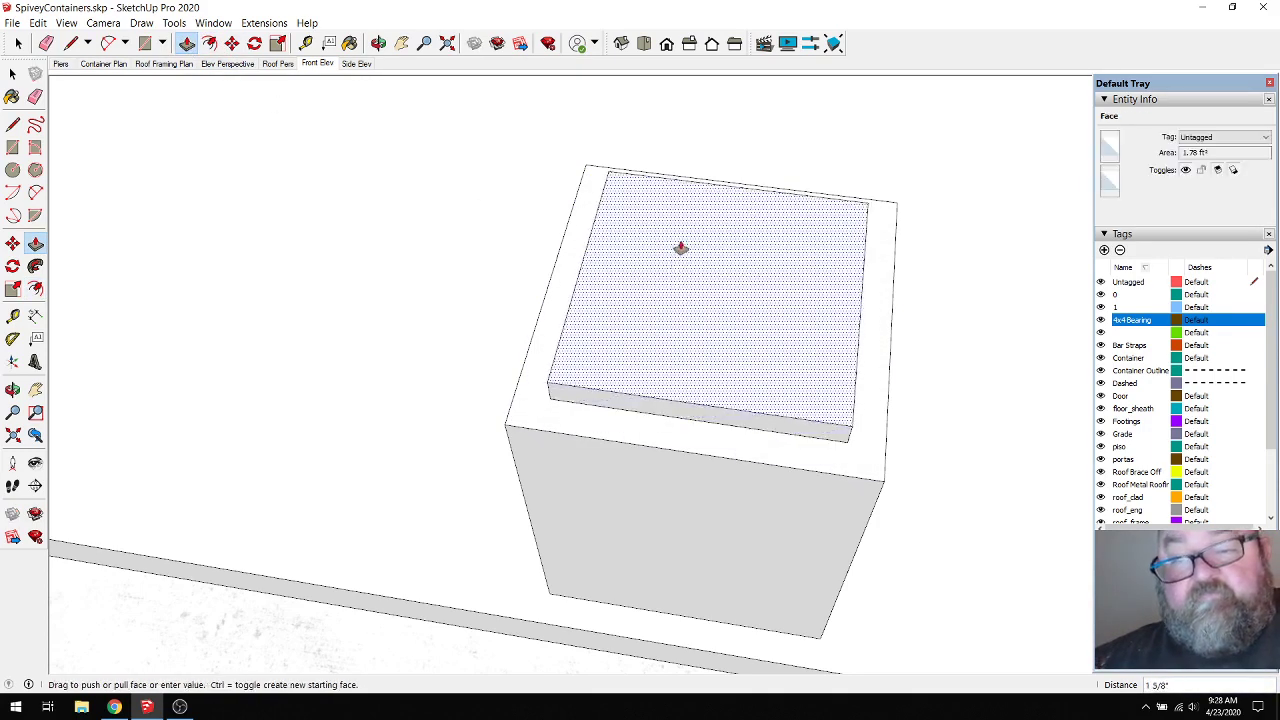
pyautogui.click(682, 241)
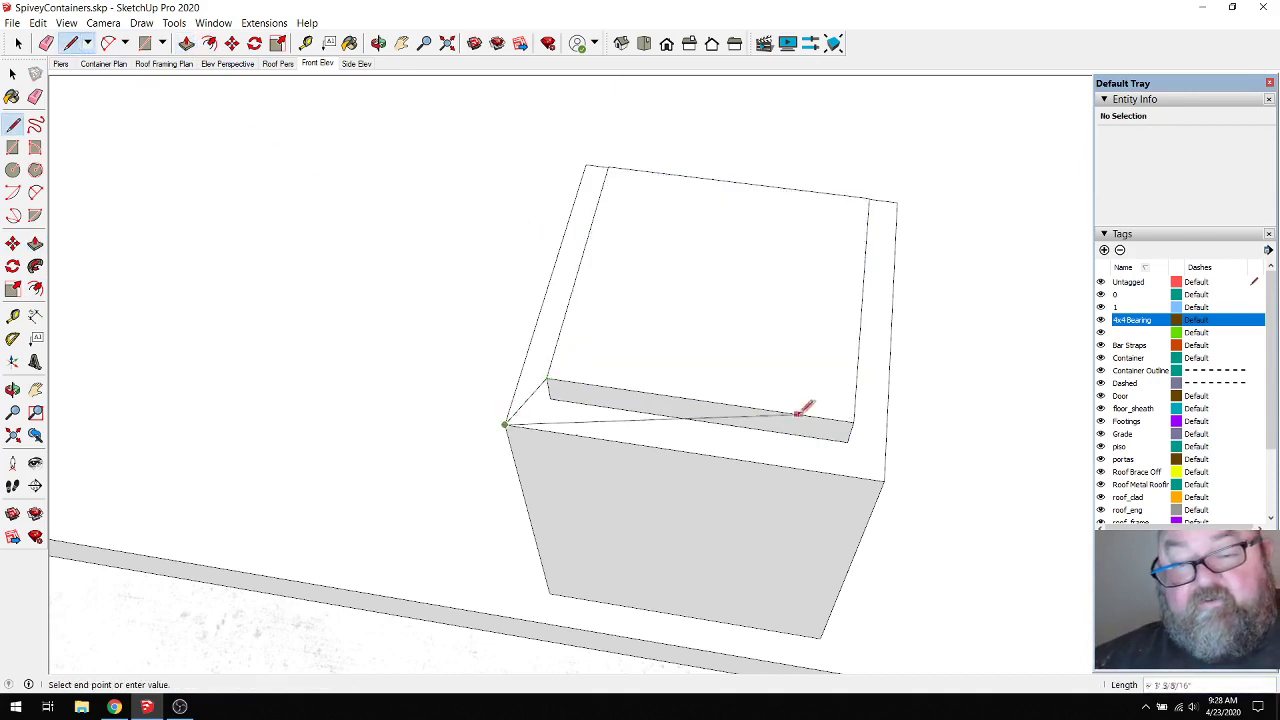
# Step: Draw lines joining the raised square's corners to the block's outer top corners to form sloped chamfer faces around the top
pyautogui.click(884, 479)
pyautogui.click(853, 422)
pyautogui.click(884, 479)
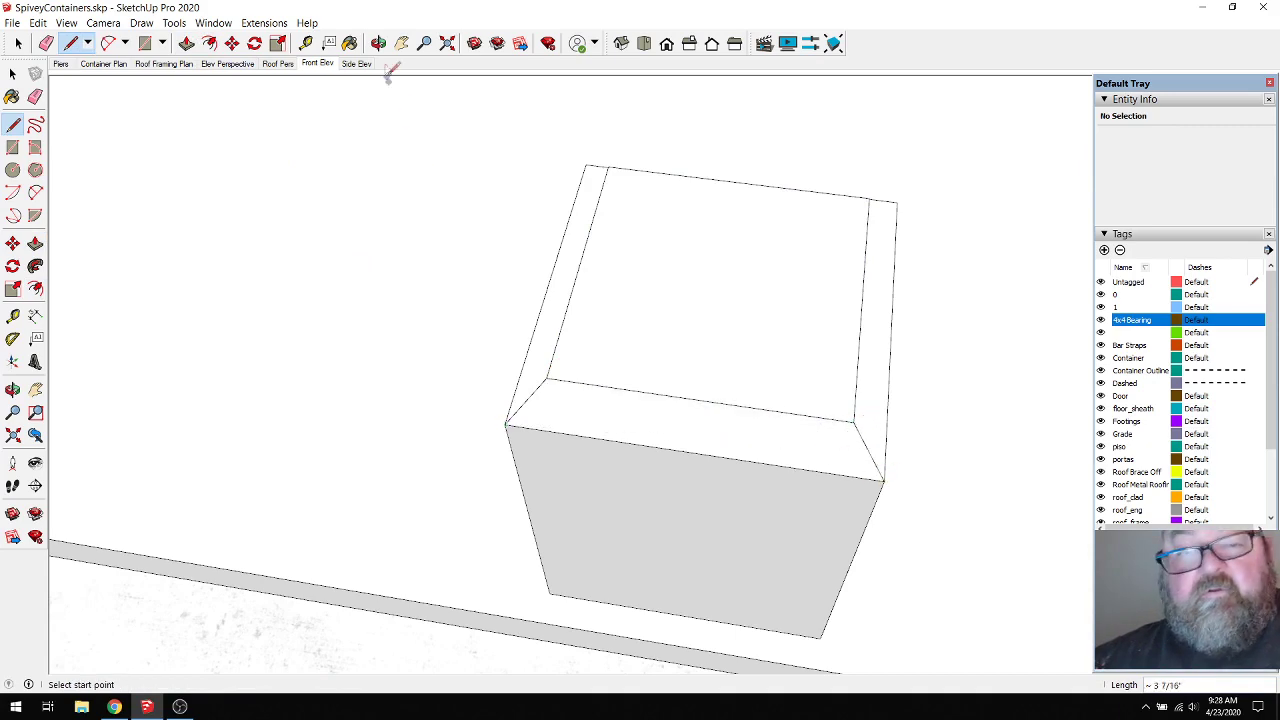
pyautogui.click(378, 43)
pyautogui.moveTo(865, 369); pyautogui.dragTo(121, 130)
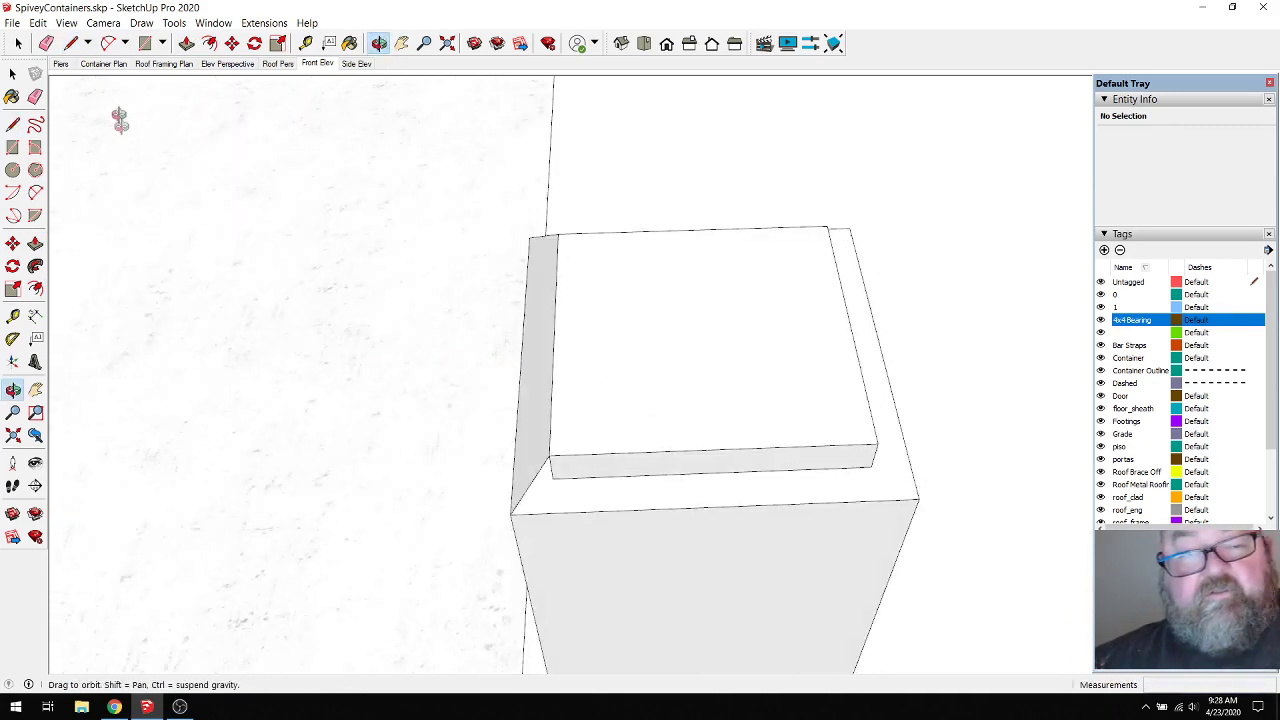
pyautogui.click(70, 43)
pyautogui.click(878, 441)
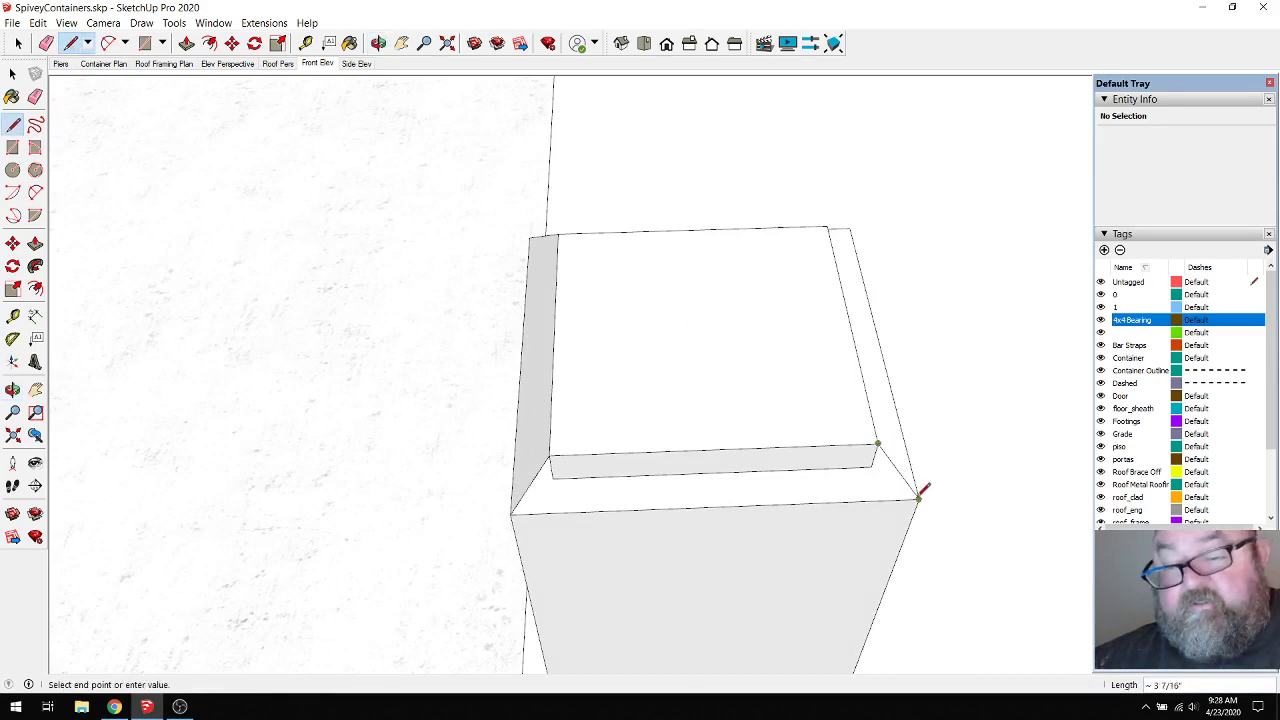
pyautogui.click(918, 497)
pyautogui.click(378, 43)
pyautogui.moveTo(860, 440); pyautogui.dragTo(376, 410)
pyautogui.click(70, 43)
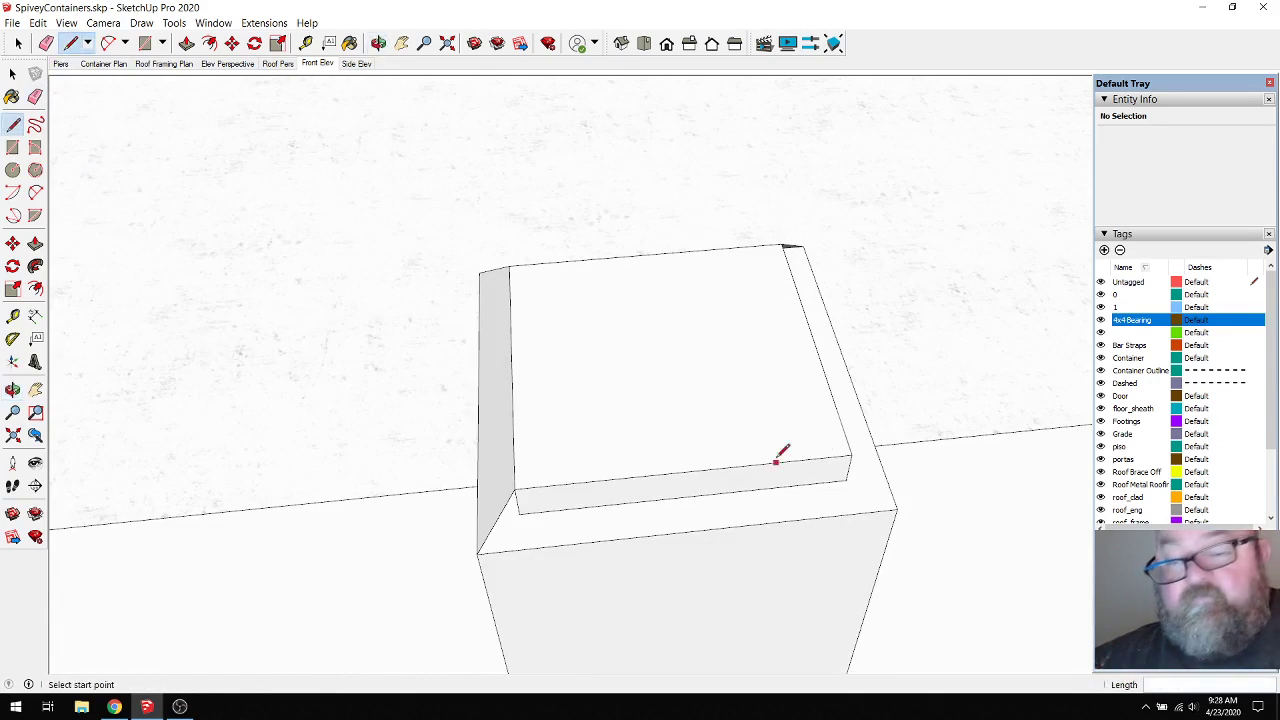
pyautogui.click(851, 455)
pyautogui.click(896, 508)
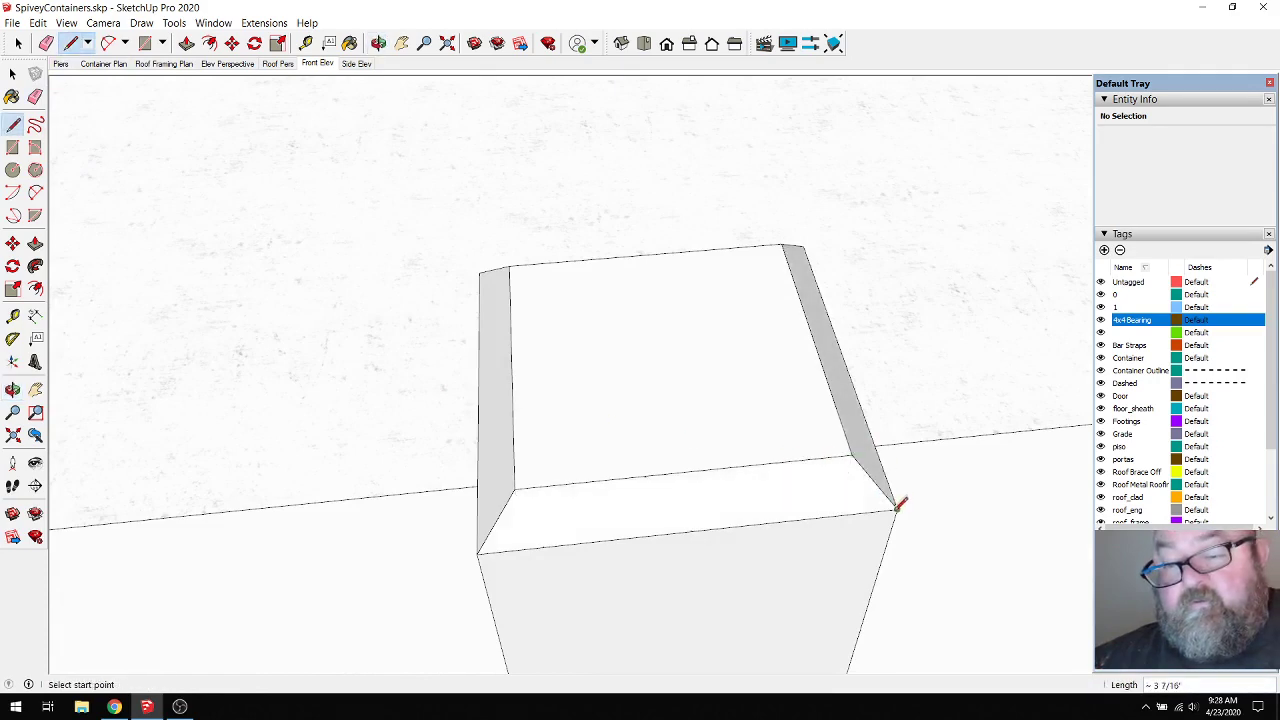
# Step: Select the whole chamfered block and make it a group
pyautogui.scroll(-3, 697, 428)
pyautogui.click(378, 43)
pyautogui.moveTo(590, 320); pyautogui.dragTo(757, 360)
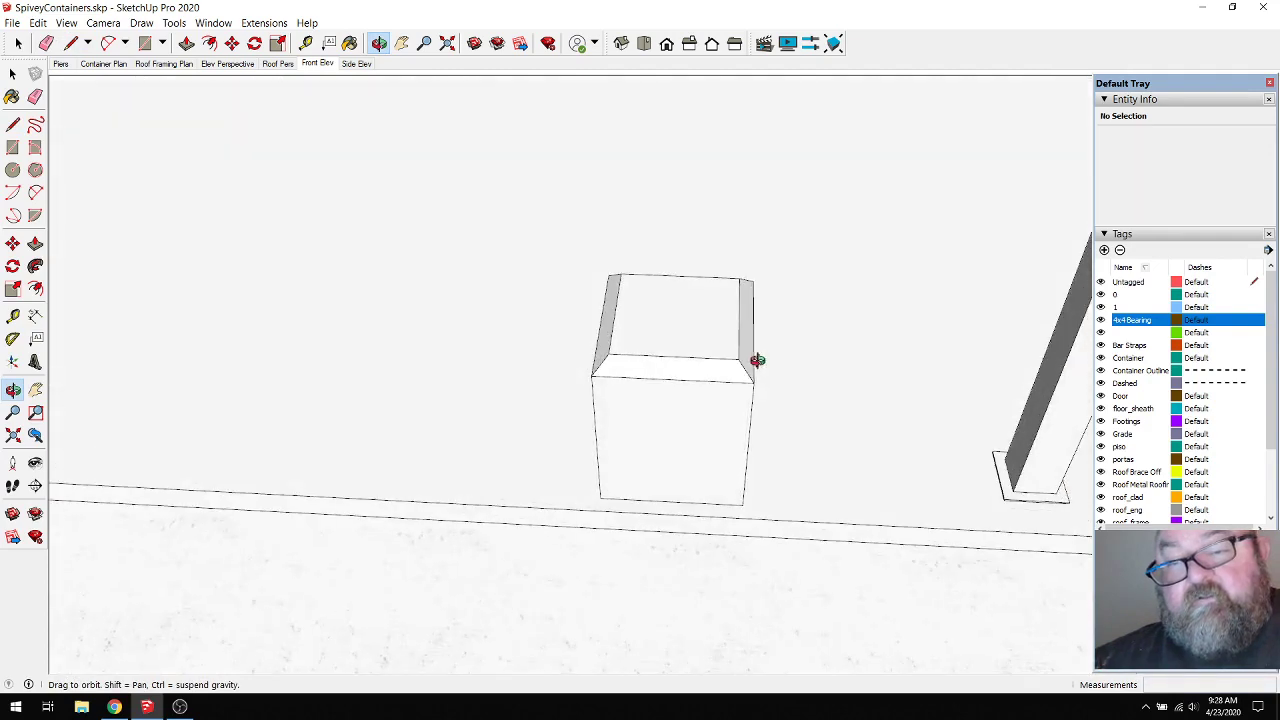
pyautogui.press('space')
pyautogui.moveTo(534, 242); pyautogui.dragTo(778, 546)
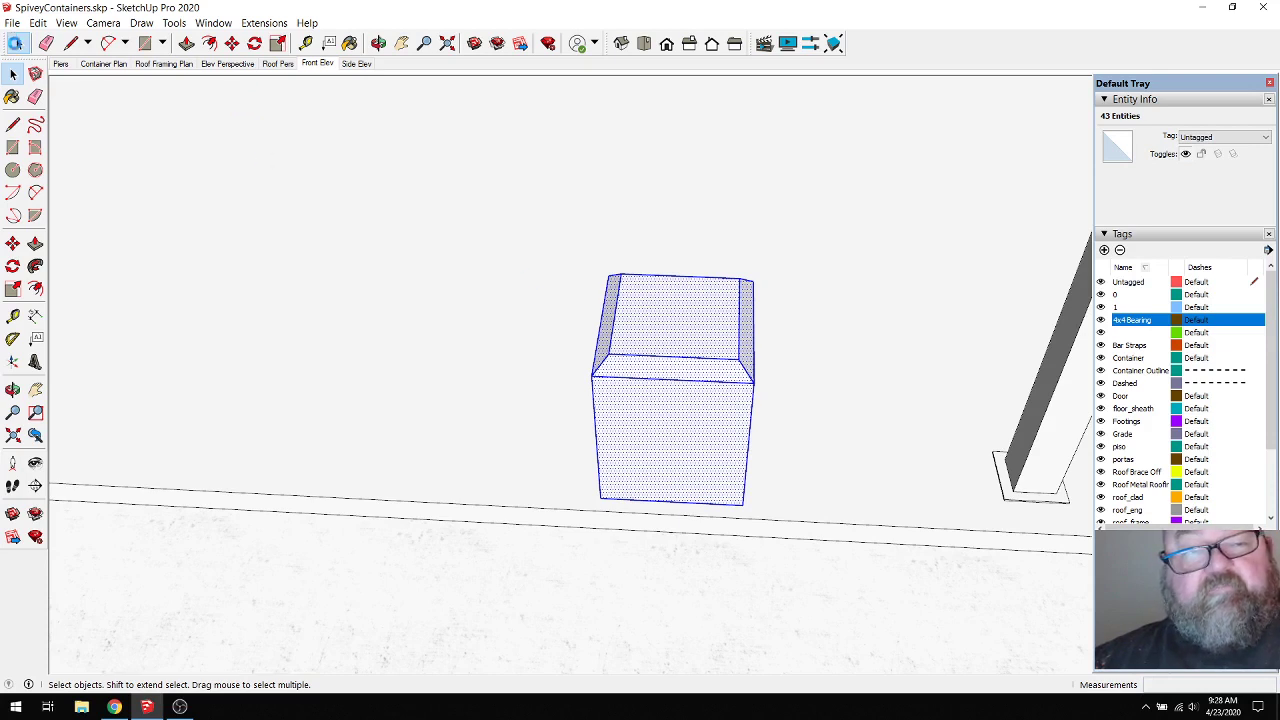
pyautogui.rightClick(660, 365)
pyautogui.click(740, 476)
# Step: Move the footing block group straight down until its top is level with the grade
pyautogui.moveTo(740, 476); pyautogui.dragTo(418, 430, button='middle')
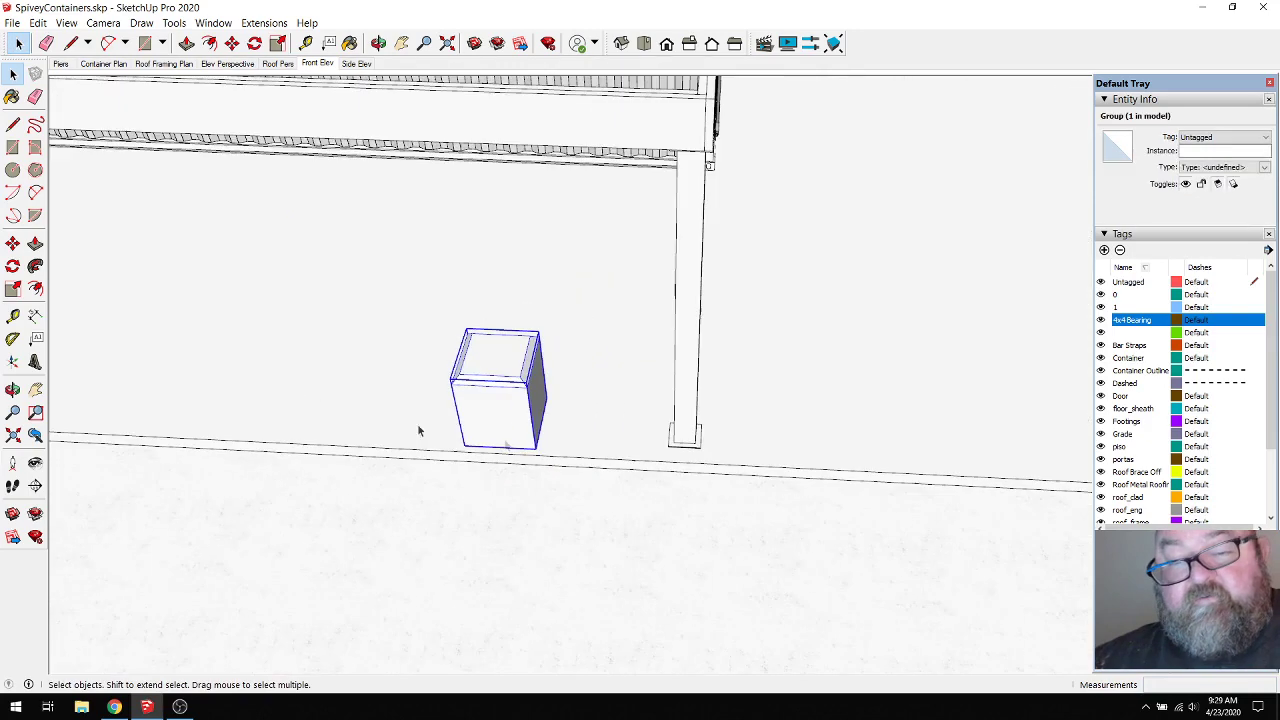
pyautogui.scroll(3, 583, 456)
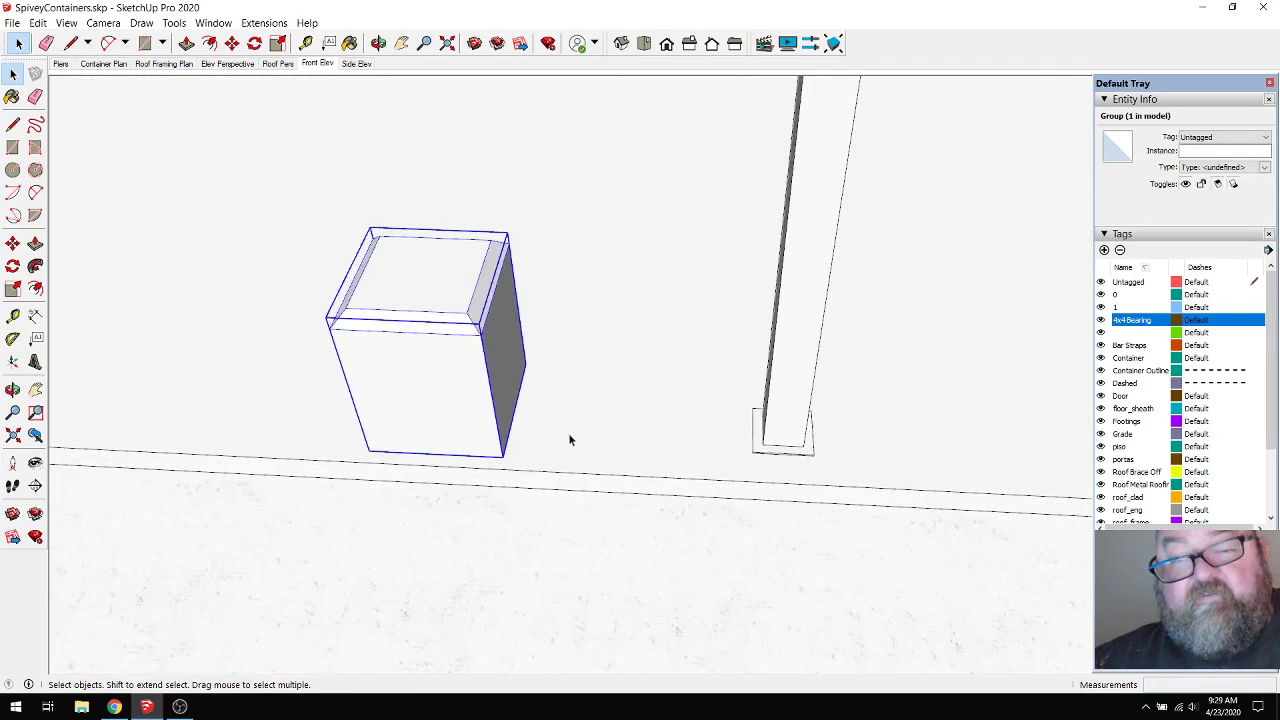
pyautogui.click(231, 43)
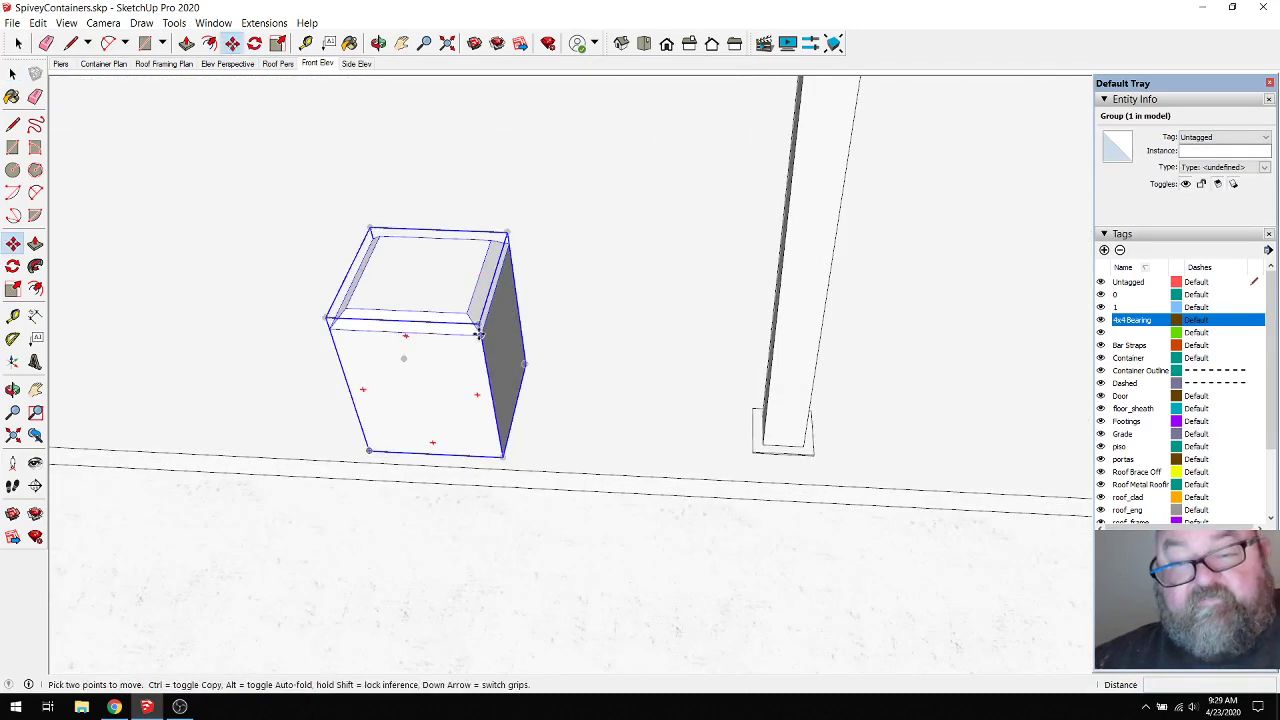
pyautogui.click(468, 316)
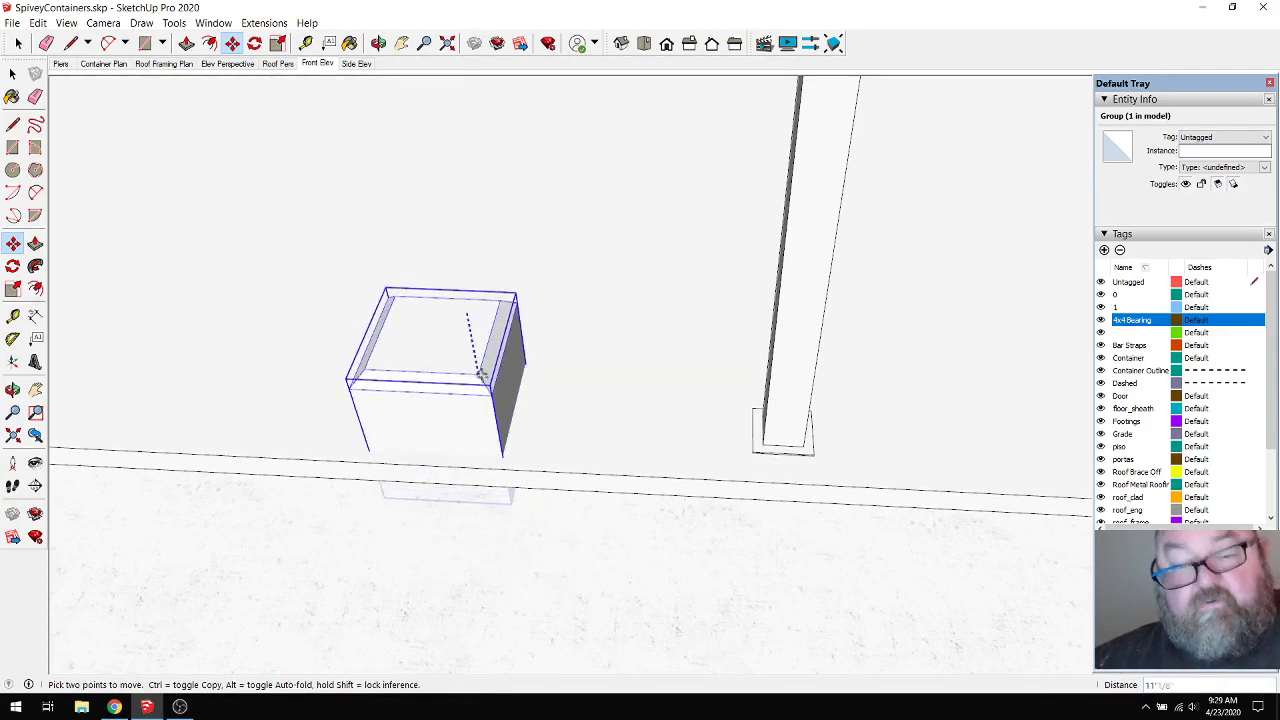
pyautogui.click(531, 457)
# Step: Raise the sunken footing block 6" vertically so its chamfered top projects above the grade
pyautogui.click(737, 481)
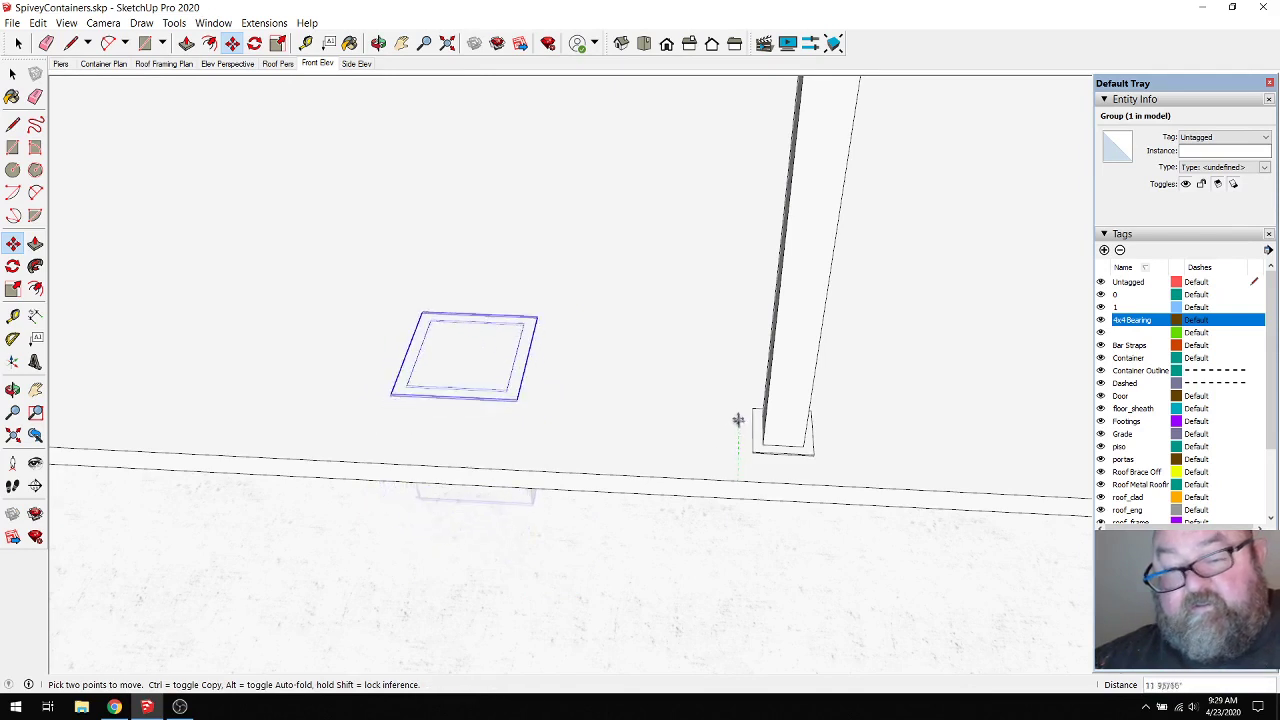
pyautogui.press('Escape')
pyautogui.click(771, 376)
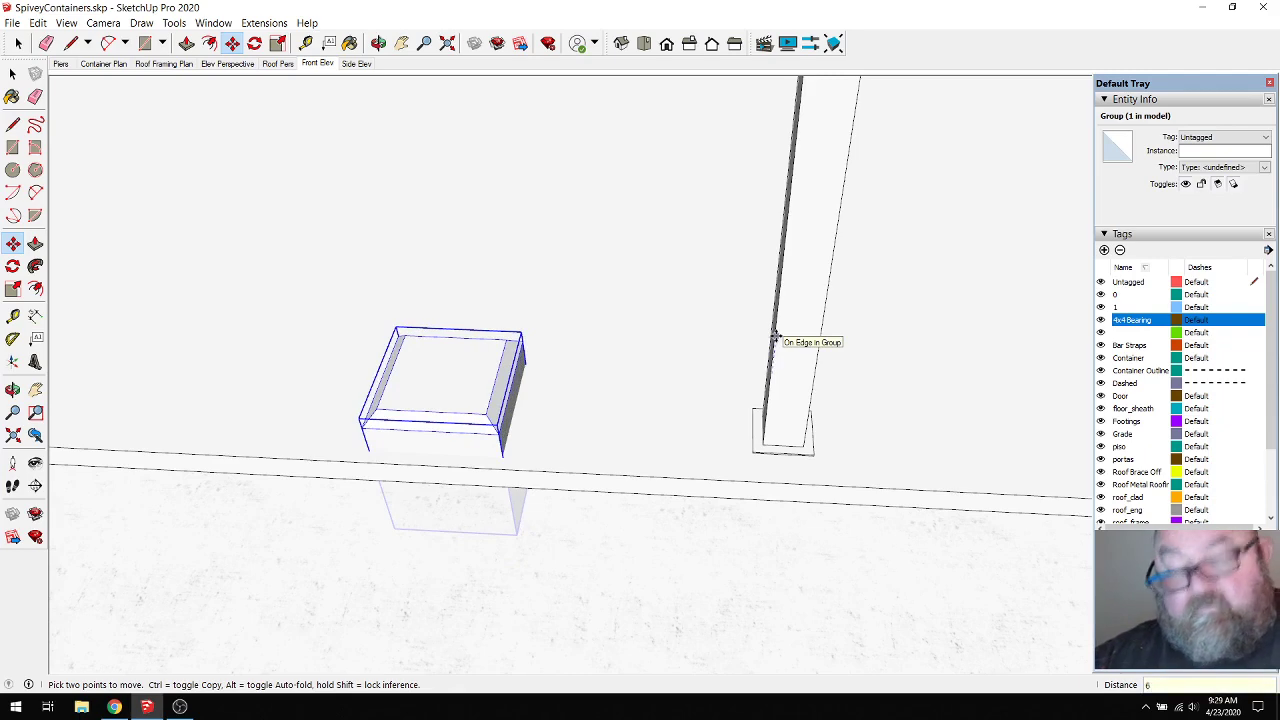
pyautogui.press('Return')
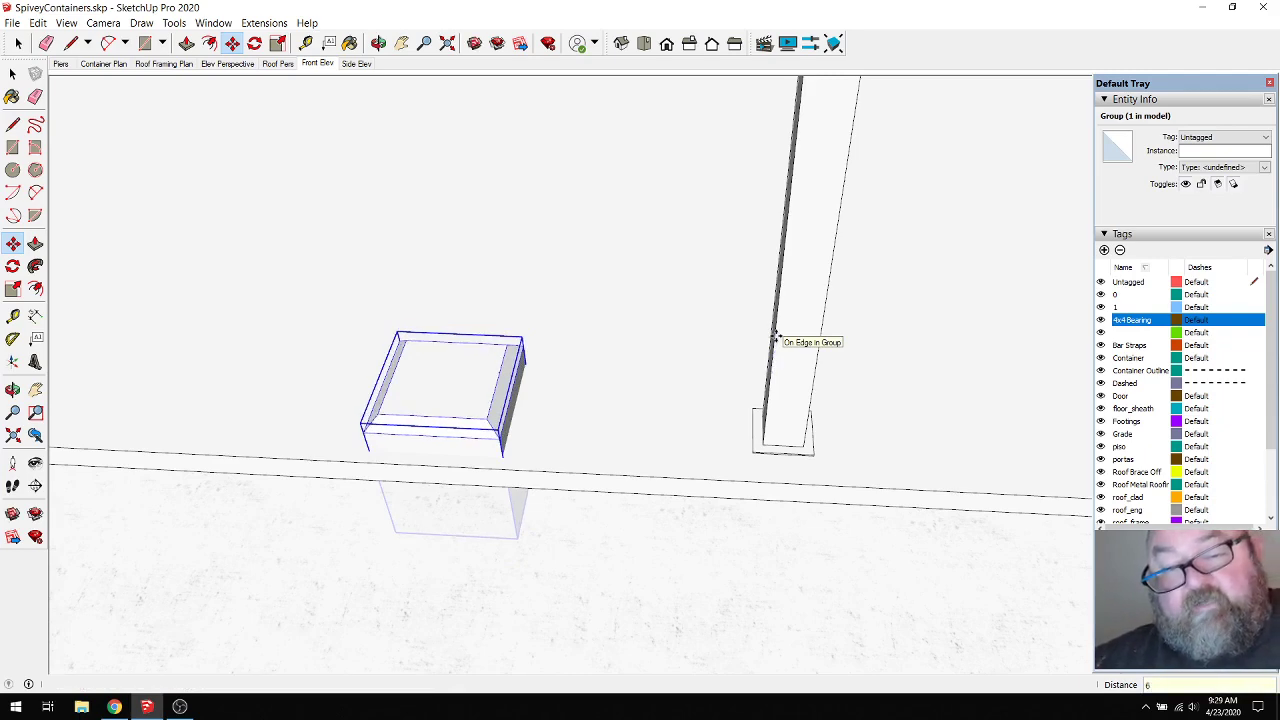
pyautogui.click(378, 43)
pyautogui.moveTo(746, 460); pyautogui.dragTo(752, 418)
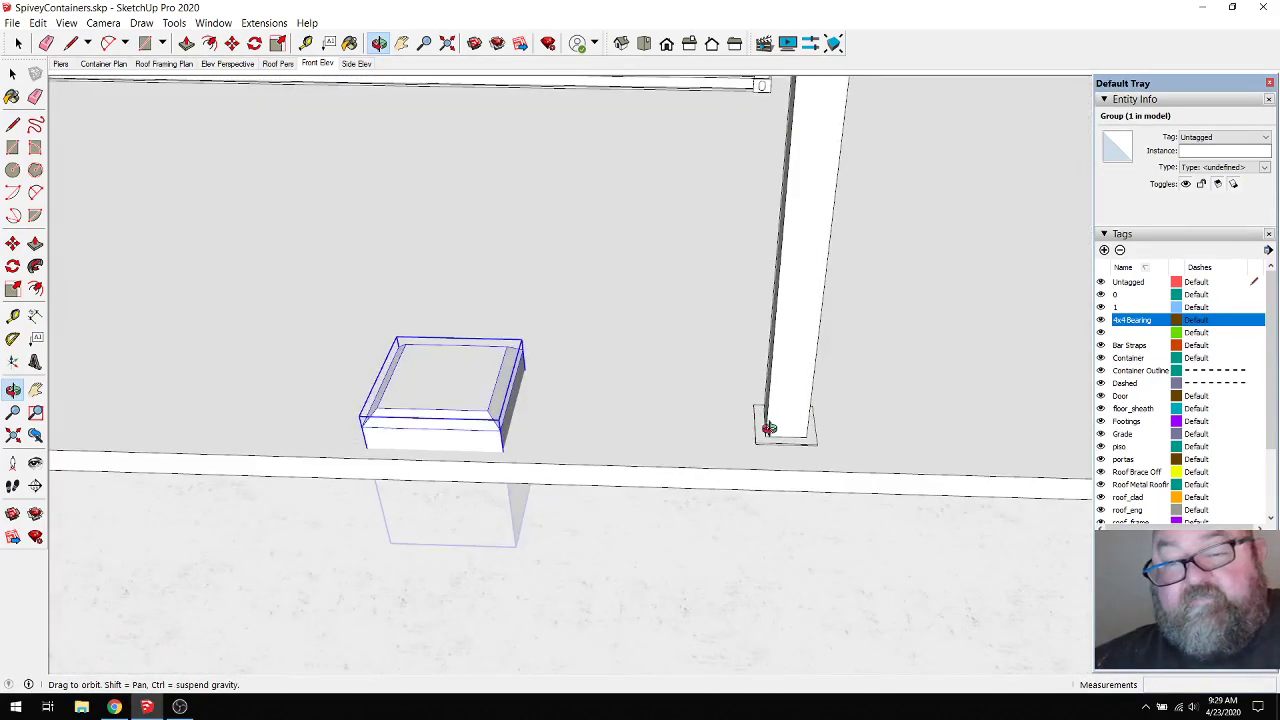
# Step: Raise the footing block group 12" vertically
pyautogui.click(231, 43)
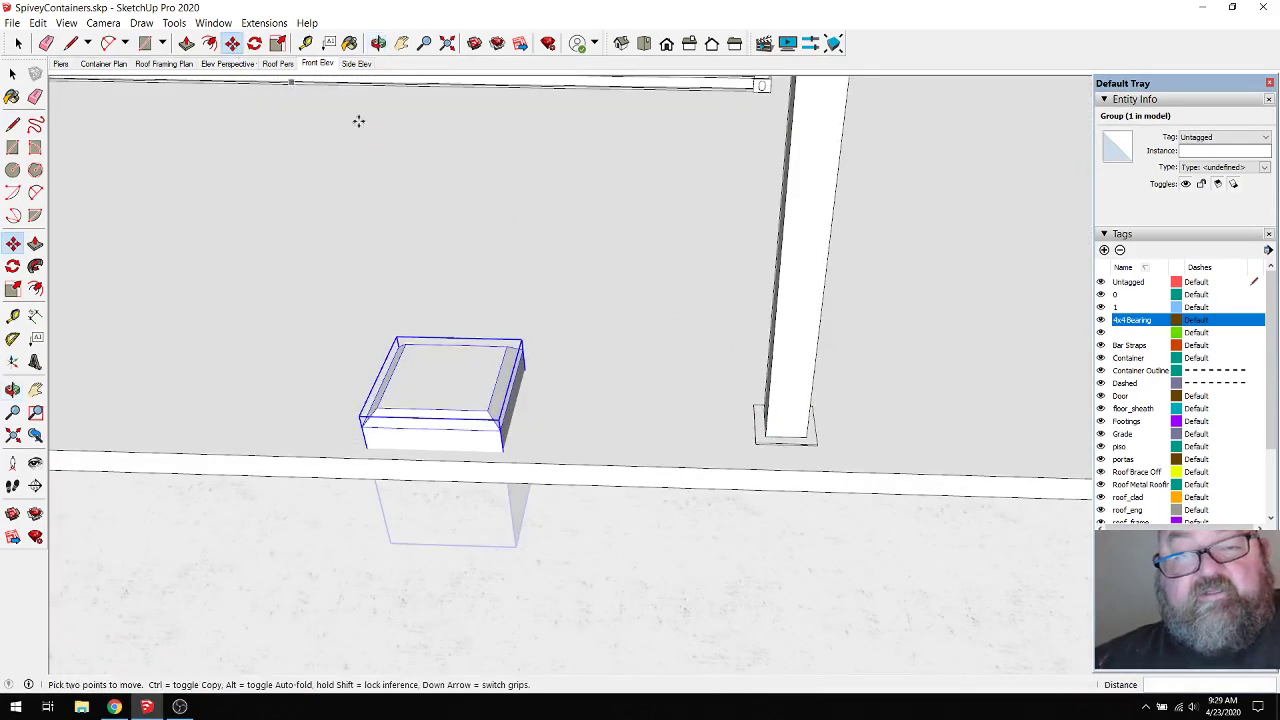
pyautogui.click(767, 357)
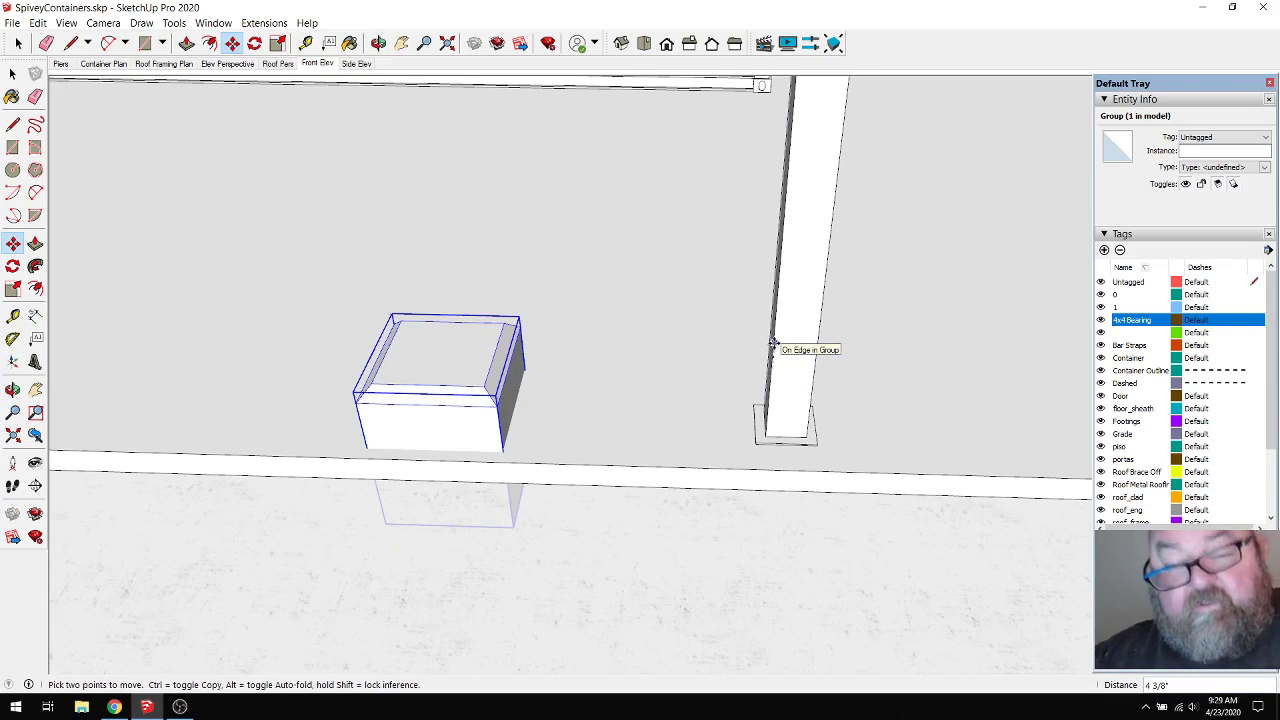
pyautogui.write('1')
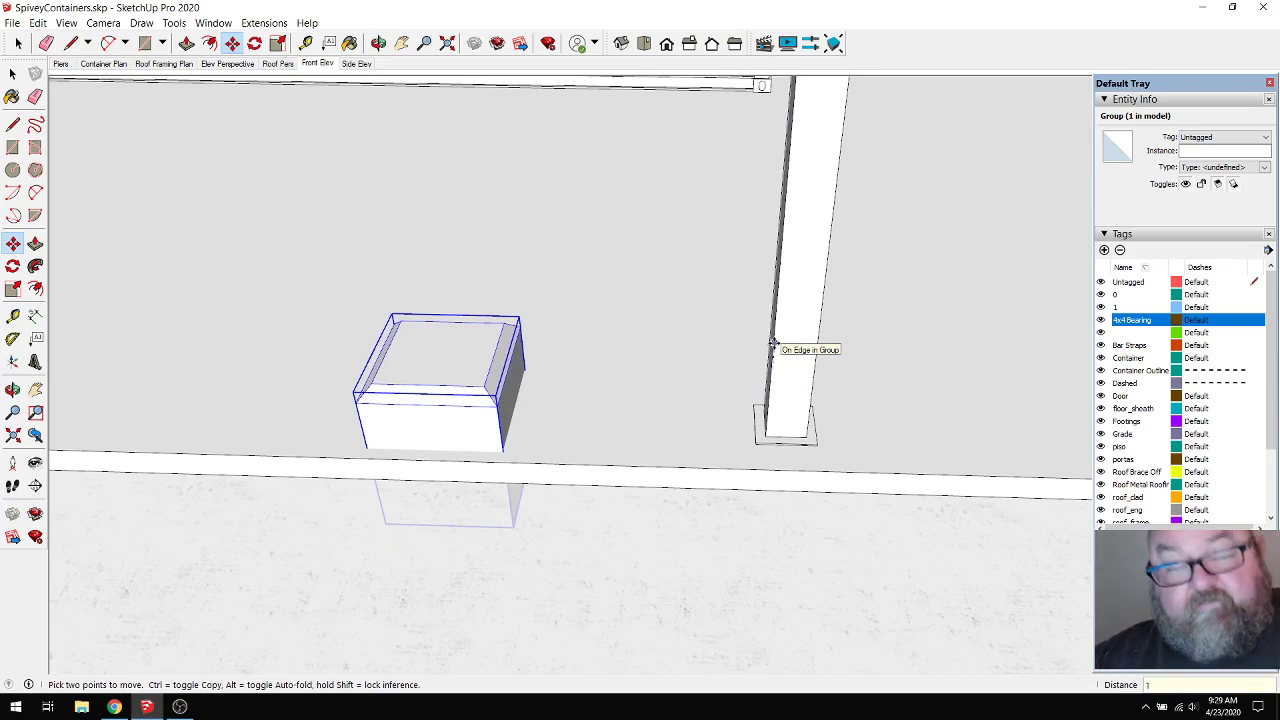
pyautogui.write('2')
pyautogui.press('Return')
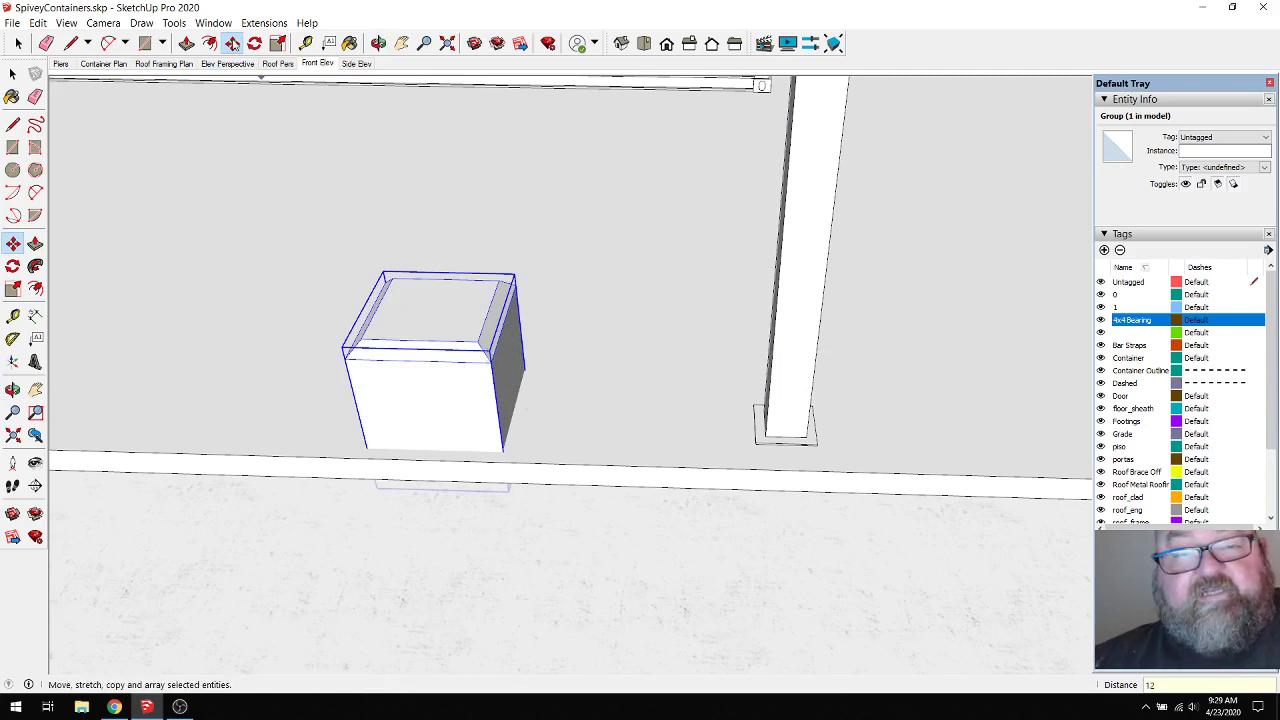
# Step: Slide the footing block along the red axis to centre it under the steel corner post
pyautogui.click(502, 449)
pyautogui.click(603, 451)
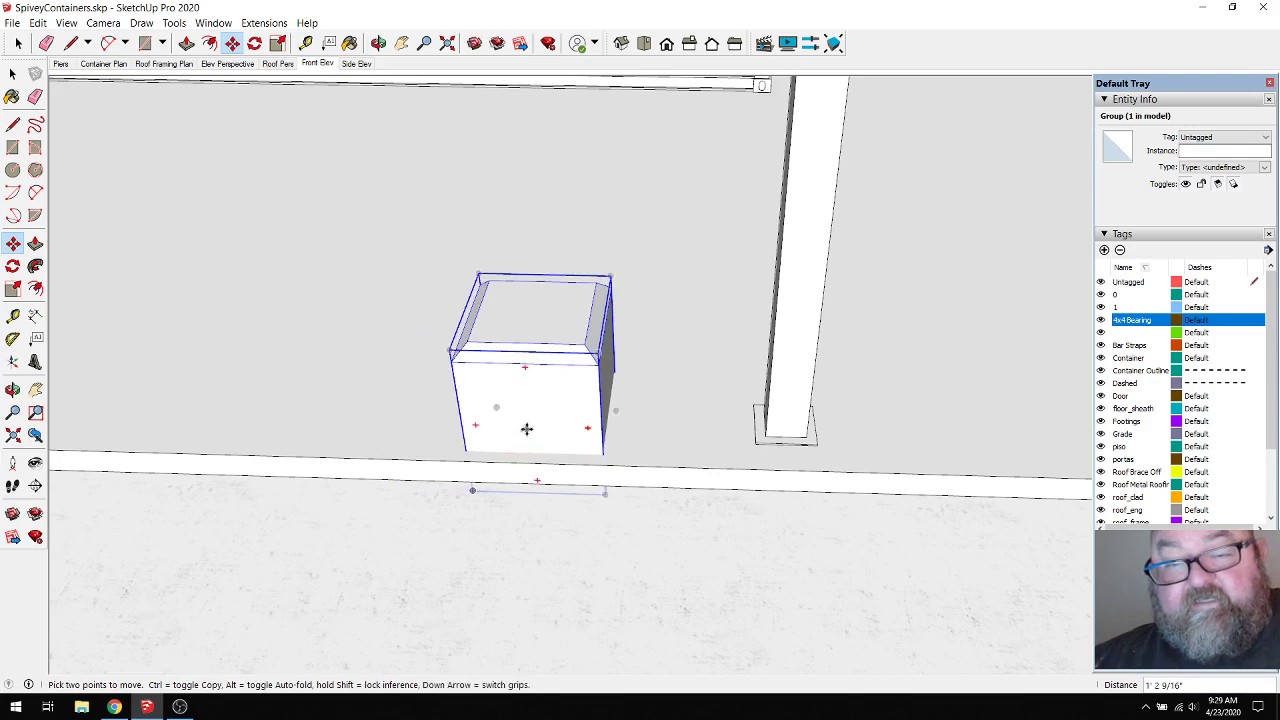
pyautogui.click(525, 378)
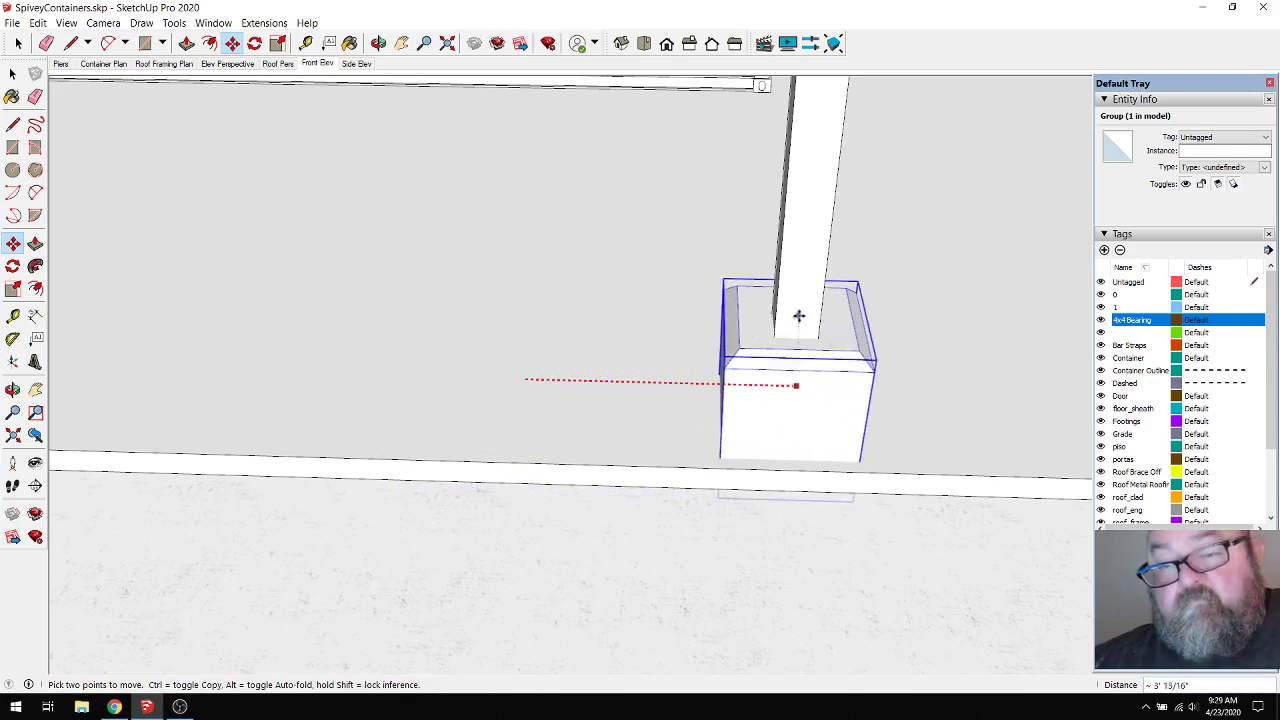
pyautogui.click(775, 323)
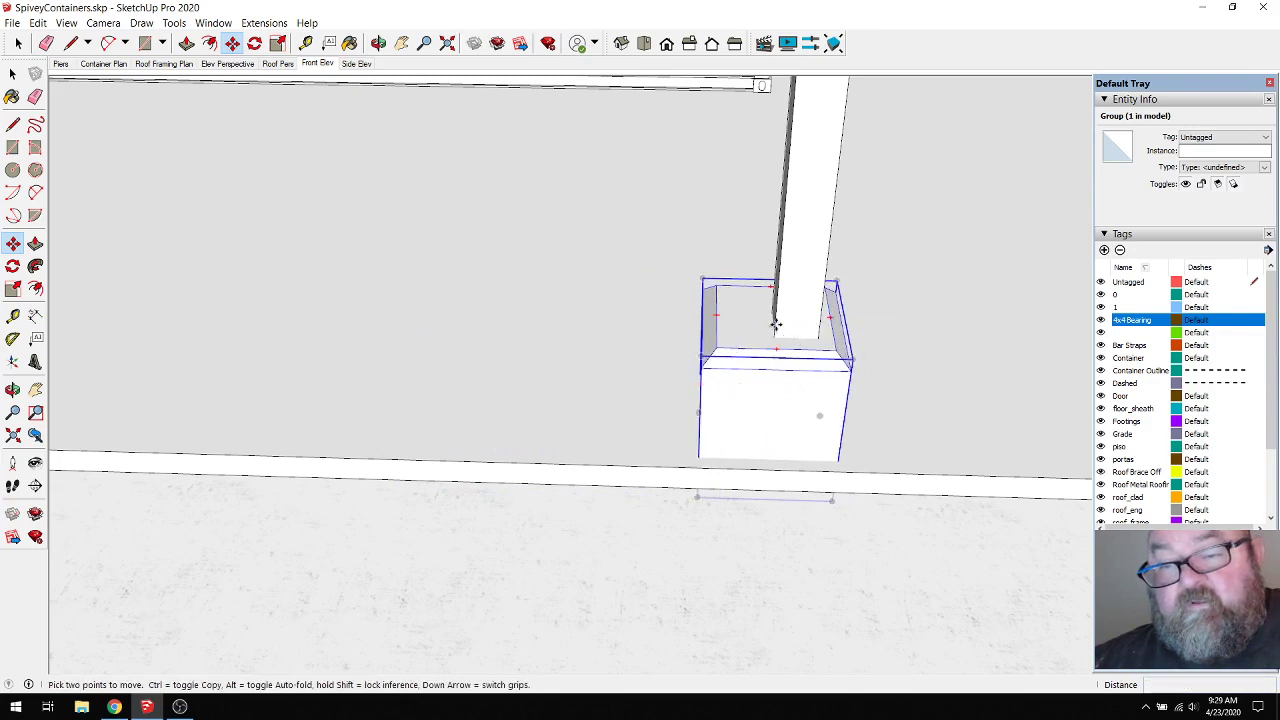
pyautogui.click(775, 323)
pyautogui.press('Return')
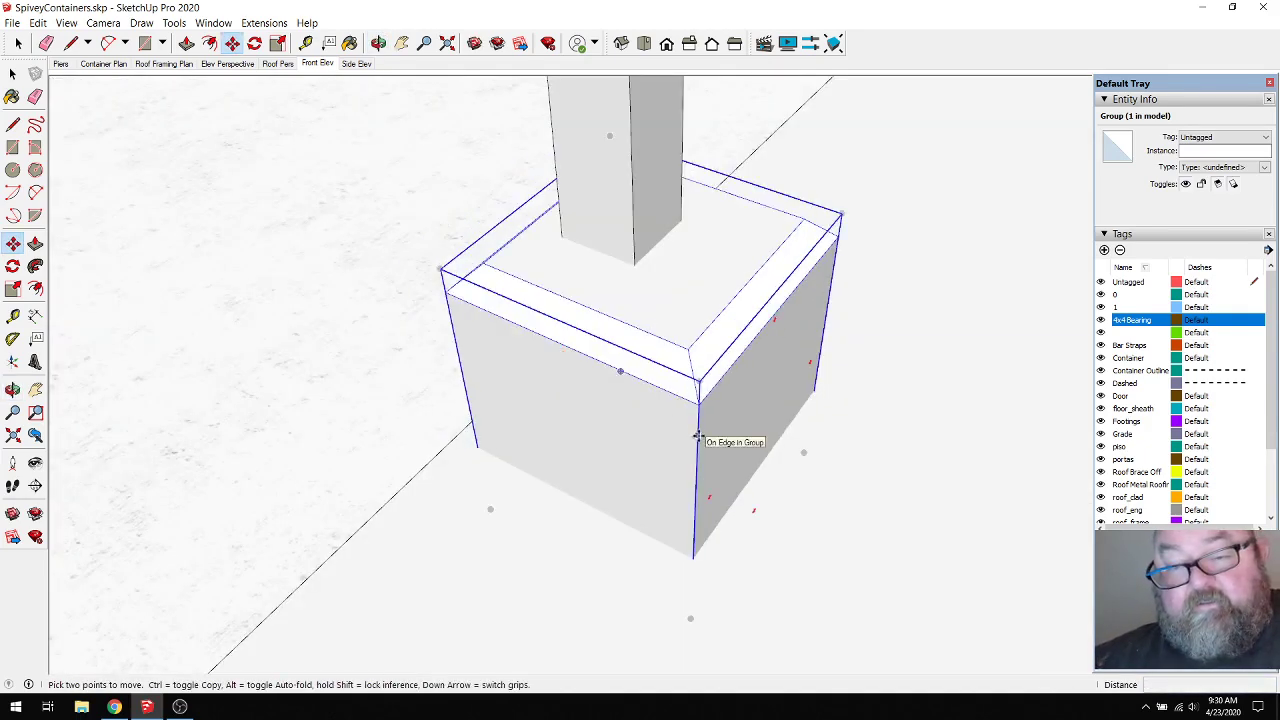
# Step: Move the footing block 3" along the green axis so the post stands in the middle of its top
pyautogui.click(698, 437)
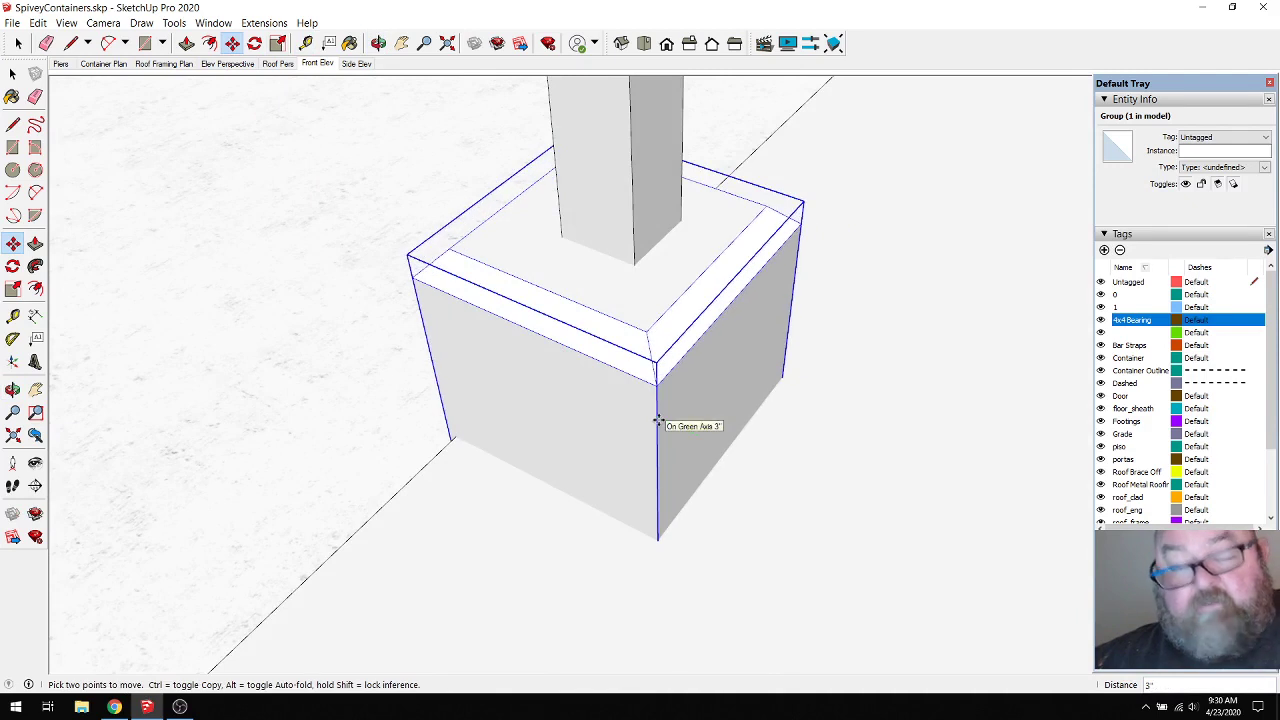
pyautogui.press('Escape')
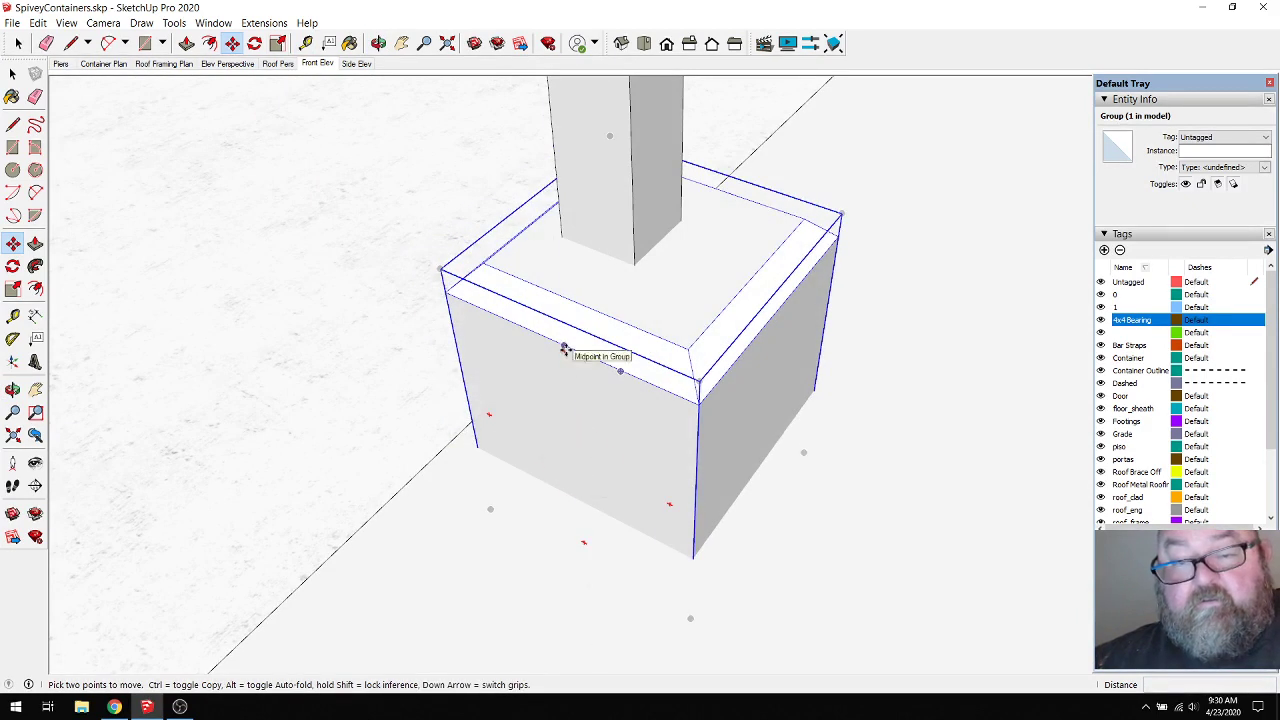
pyautogui.click(563, 348)
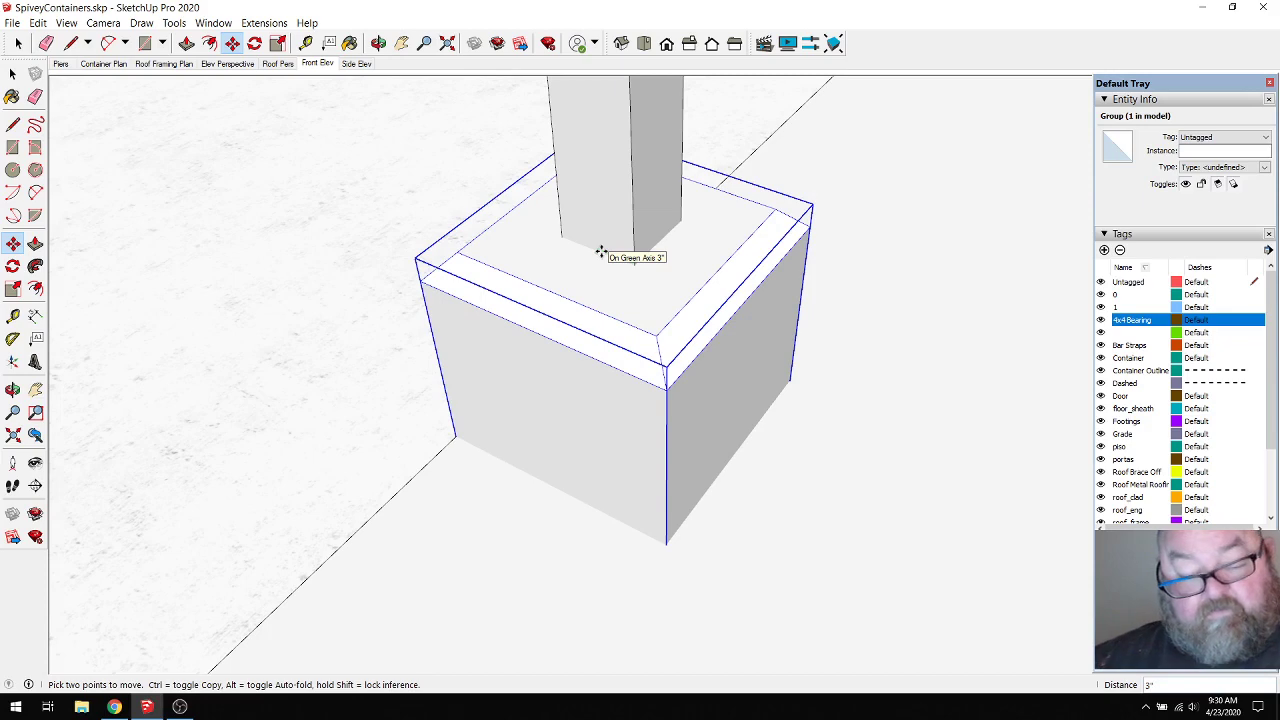
pyautogui.write('3')
pyautogui.press('Return')
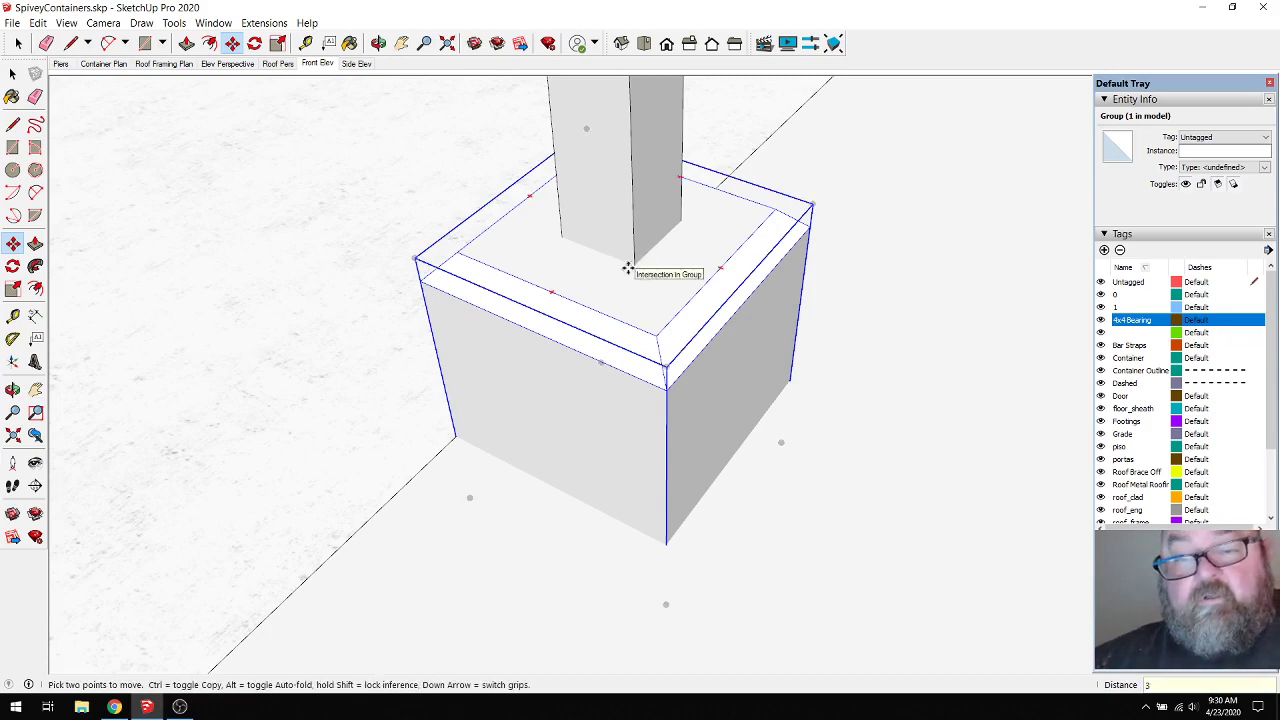
# Step: Inside the post group, raise the base plate and tube's lower end 7 1/2" vertically so the plate sits on the footing's top face
pyautogui.scroll(-2, 710, 332)
pyautogui.click(378, 43)
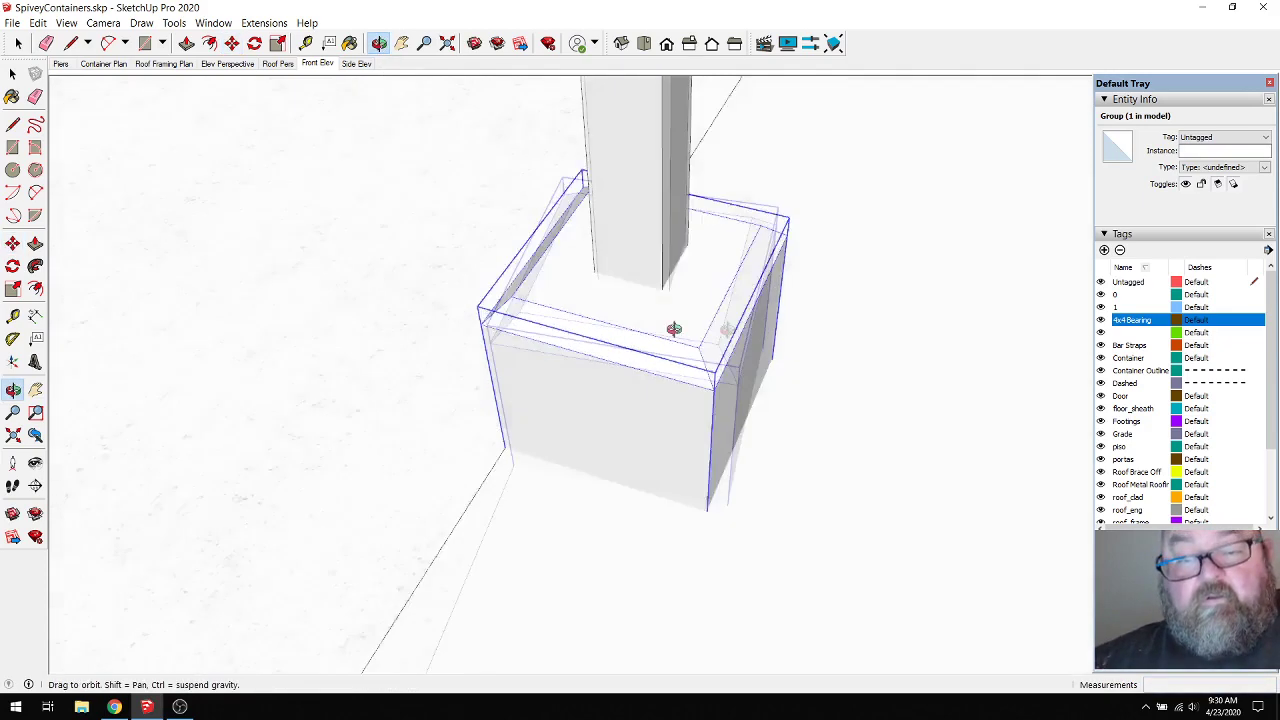
pyautogui.moveTo(674, 329); pyautogui.dragTo(1038, 279)
pyautogui.moveTo(723, 359); pyautogui.dragTo(674, 402)
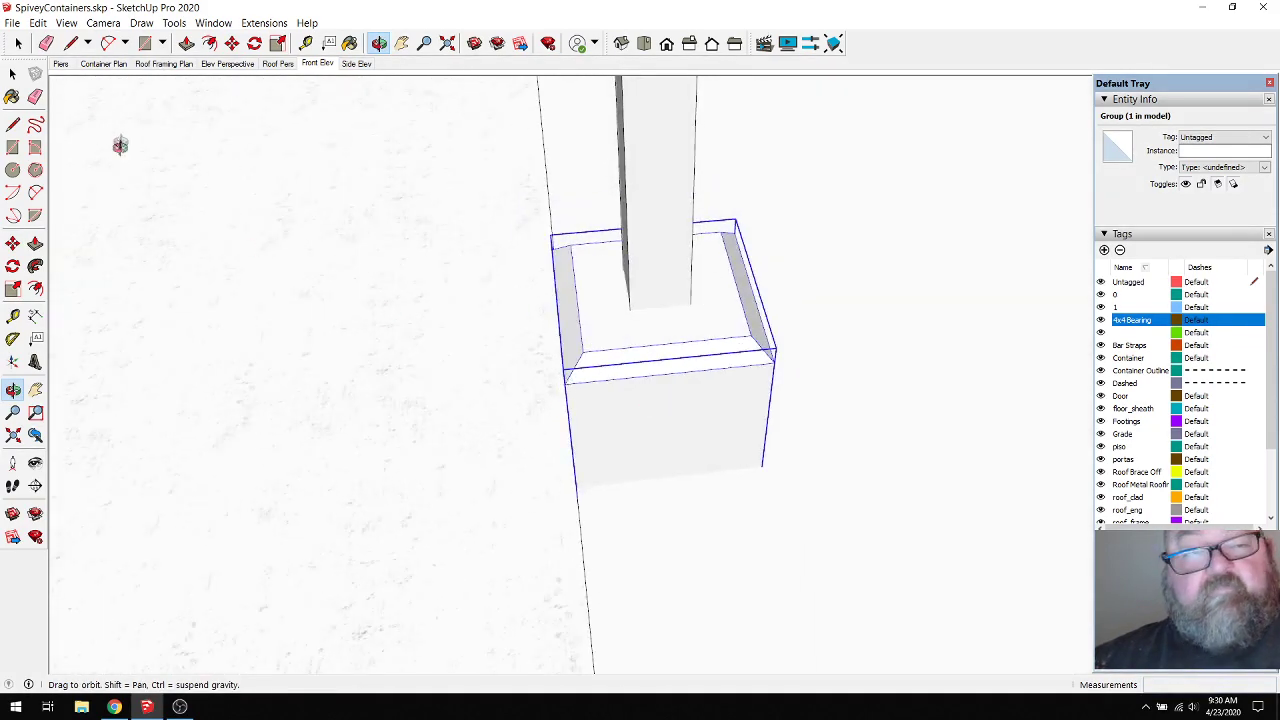
pyautogui.click(18, 43)
pyautogui.click(669, 215)
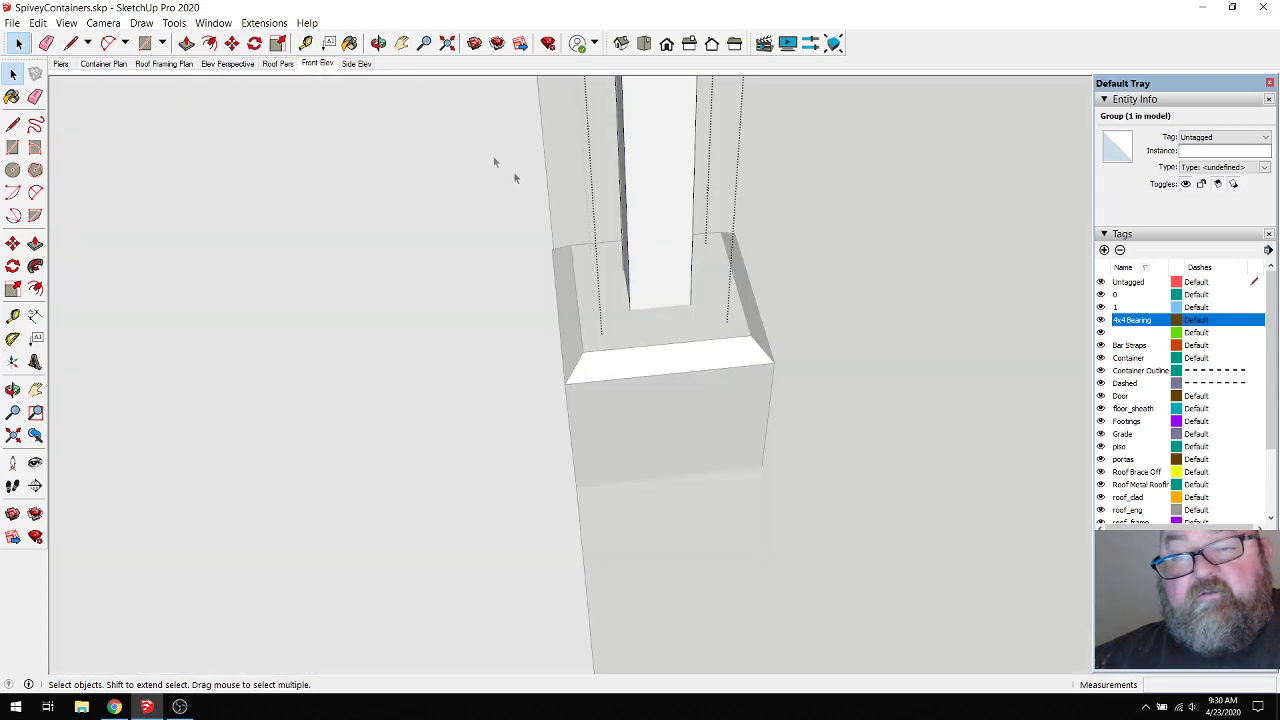
pyautogui.moveTo(486, 134); pyautogui.dragTo(896, 580)
pyautogui.press('m')
pyautogui.scroll(-3, 692, 366)
pyautogui.click(692, 366)
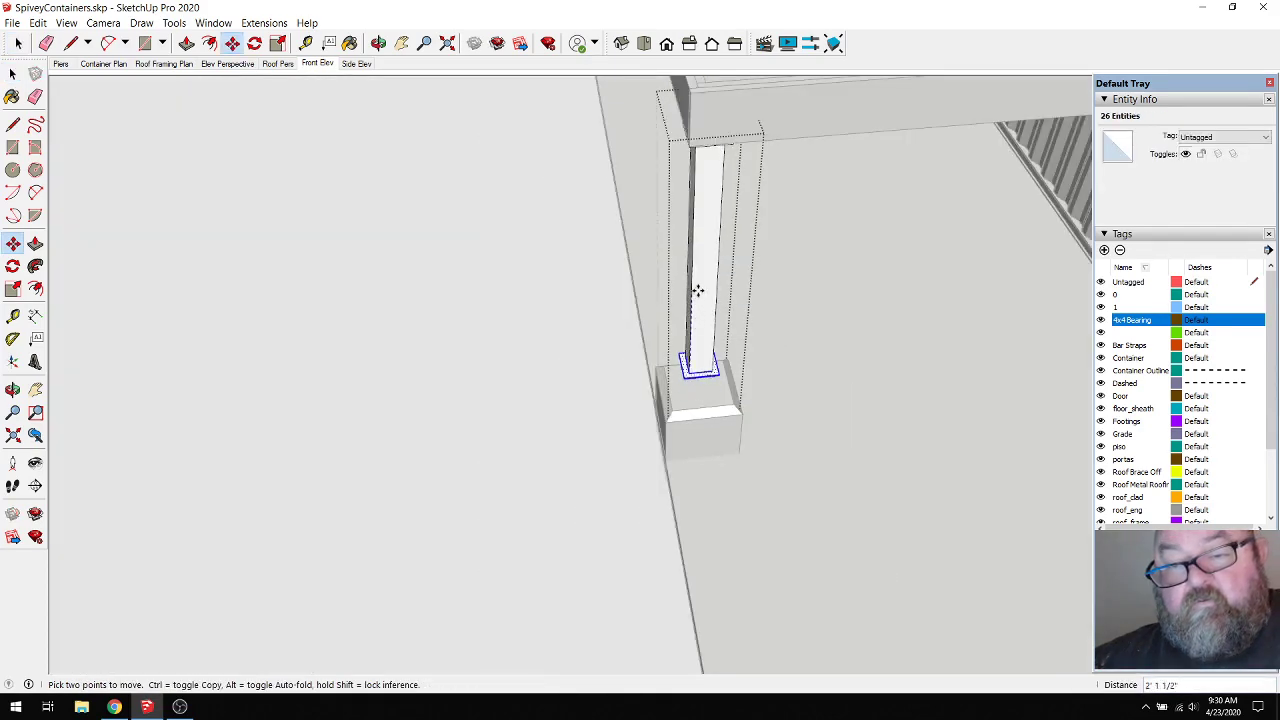
pyautogui.press('Escape')
pyautogui.scroll(6, 689, 411)
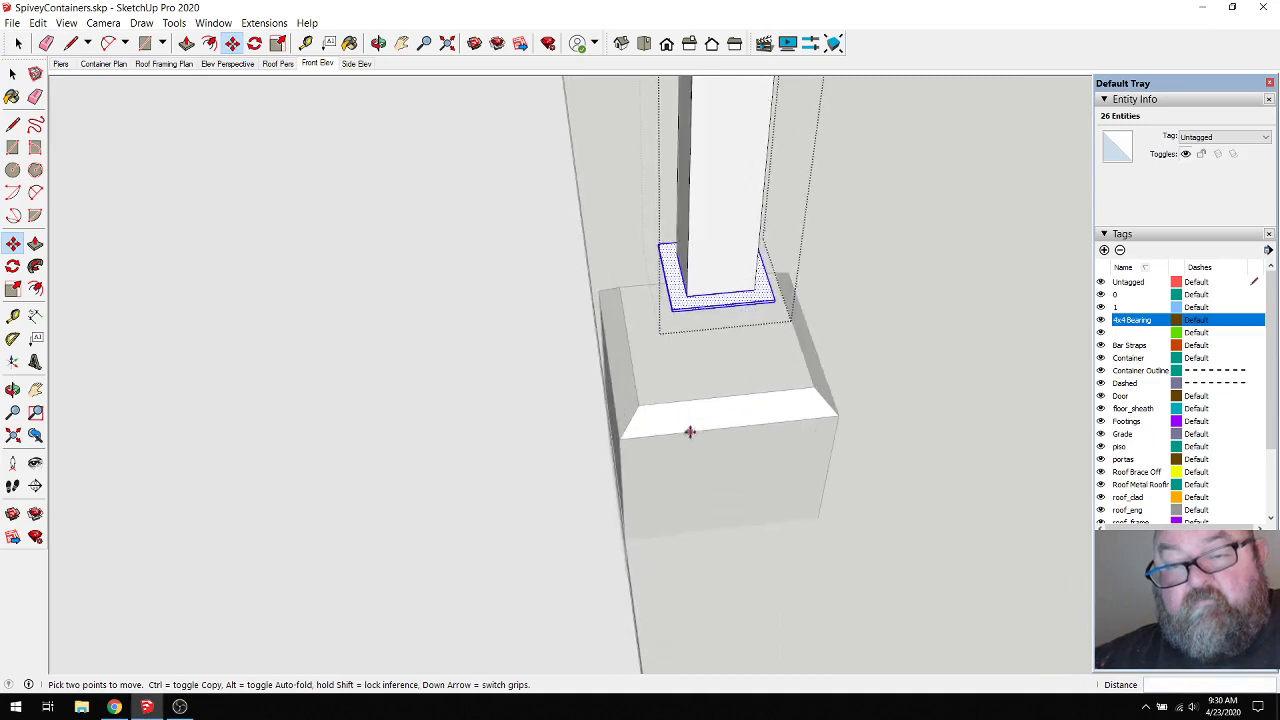
pyautogui.click(660, 197)
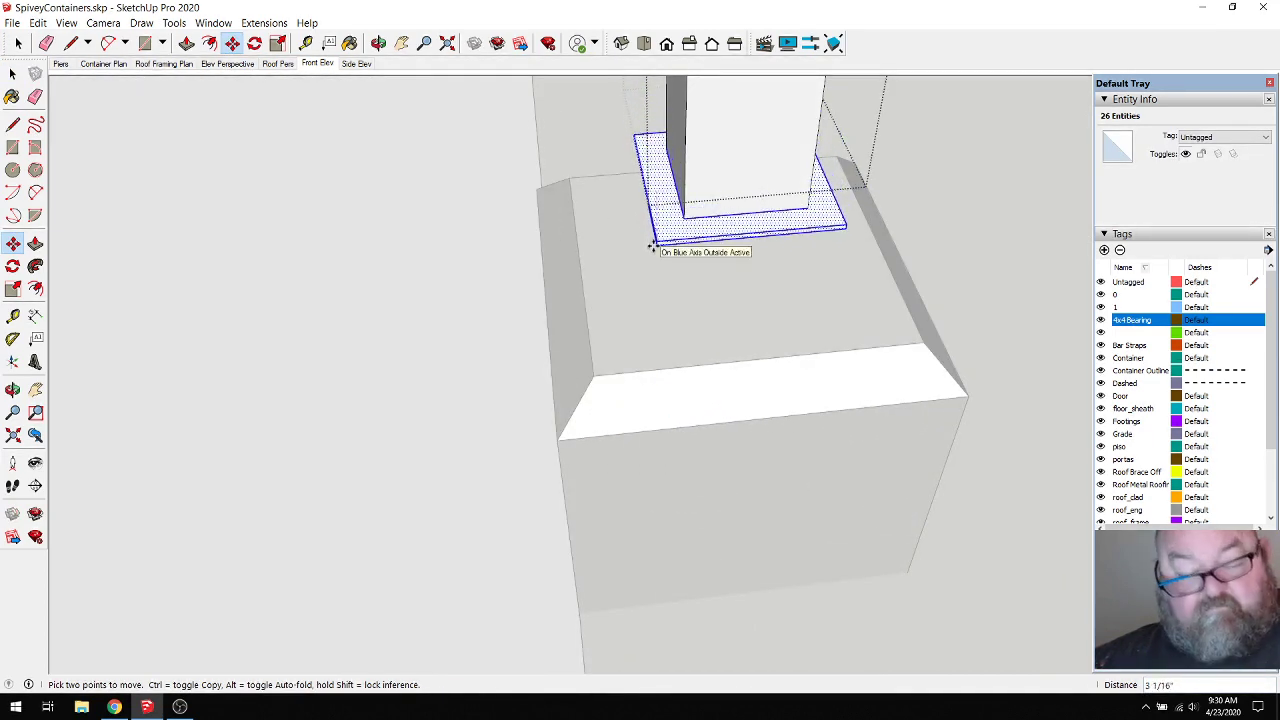
pyautogui.click(656, 327)
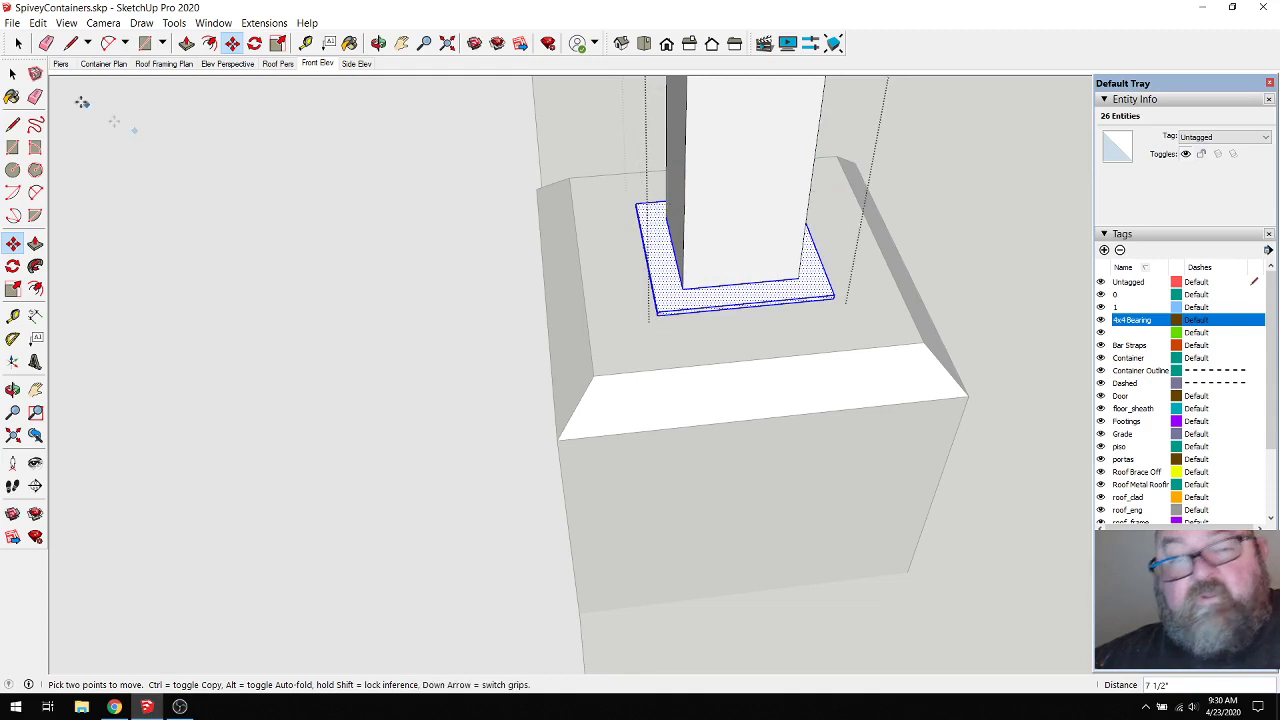
pyautogui.click(18, 43)
pyautogui.click(256, 246)
# Step: Examine the post, its footing and the beams in relation to the two containers from several angles
pyautogui.scroll(-3, 530, 385)
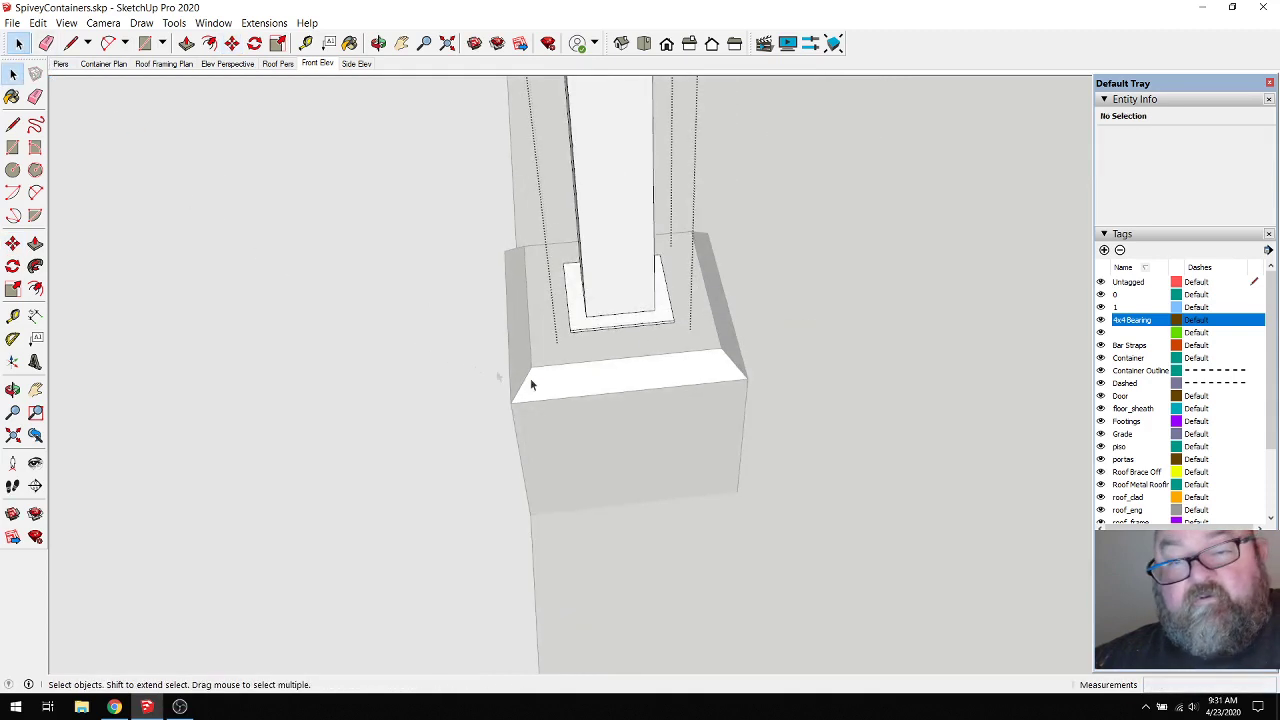
pyautogui.scroll(-2, 417, 294)
pyautogui.scroll(-1, 657, 403)
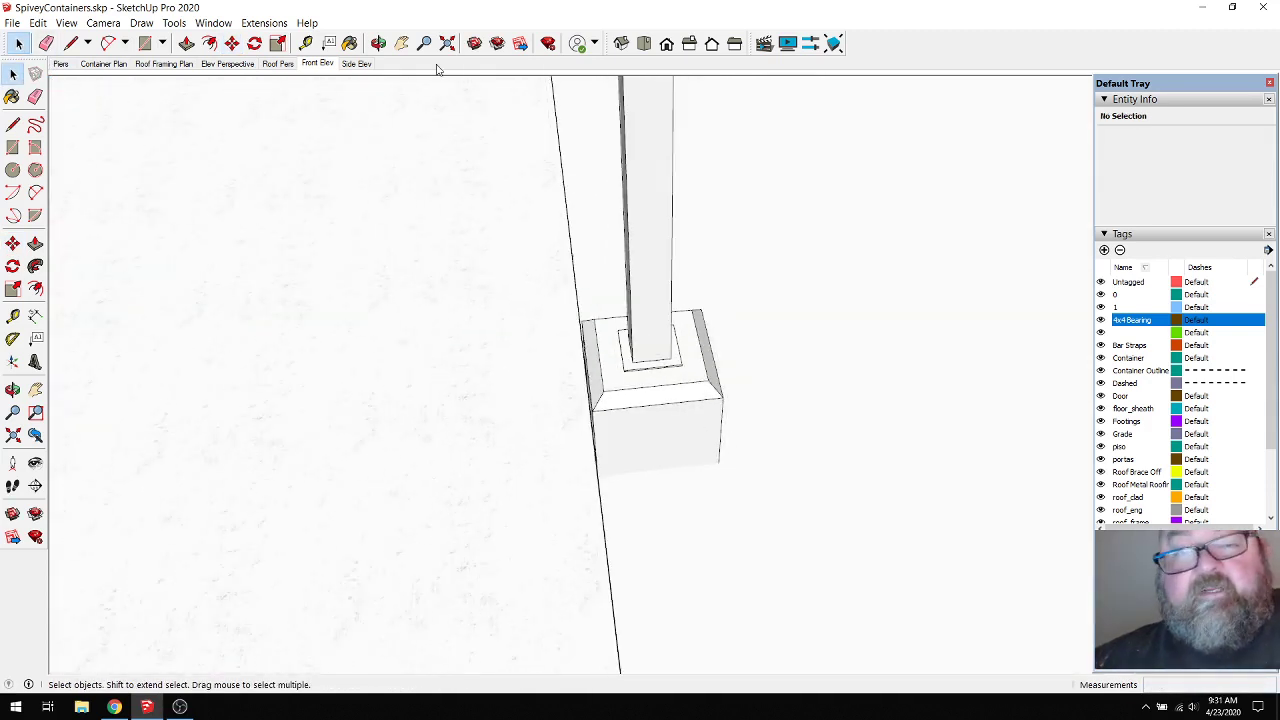
pyautogui.click(378, 43)
pyautogui.moveTo(540, 330); pyautogui.dragTo(551, 403)
pyautogui.scroll(6, 600, 426)
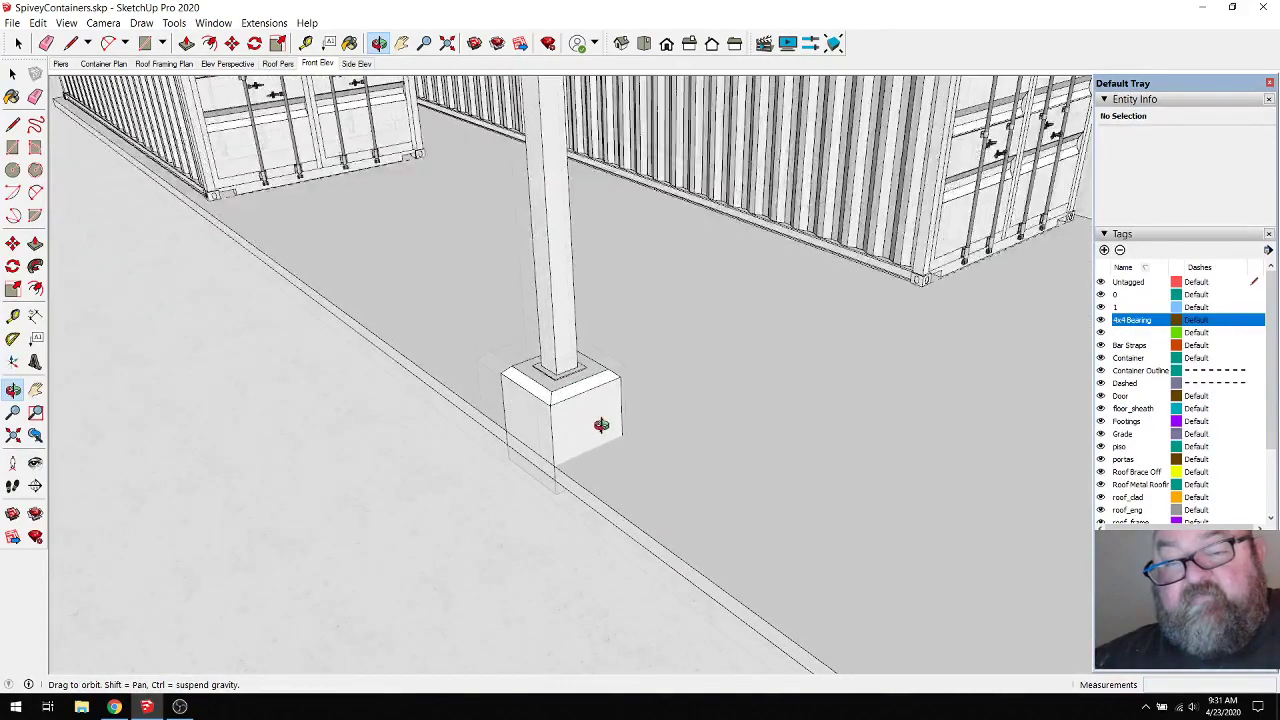
pyautogui.scroll(-6, 600, 420)
pyautogui.moveTo(529, 457); pyautogui.dragTo(566, 414)
pyautogui.moveTo(686, 459); pyautogui.dragTo(584, 487)
pyautogui.moveTo(524, 418); pyautogui.dragTo(515, 336)
pyautogui.moveTo(545, 390); pyautogui.dragTo(503, 397)
pyautogui.scroll(-6, 485, 501)
pyautogui.moveTo(697, 455); pyautogui.dragTo(526, 466)
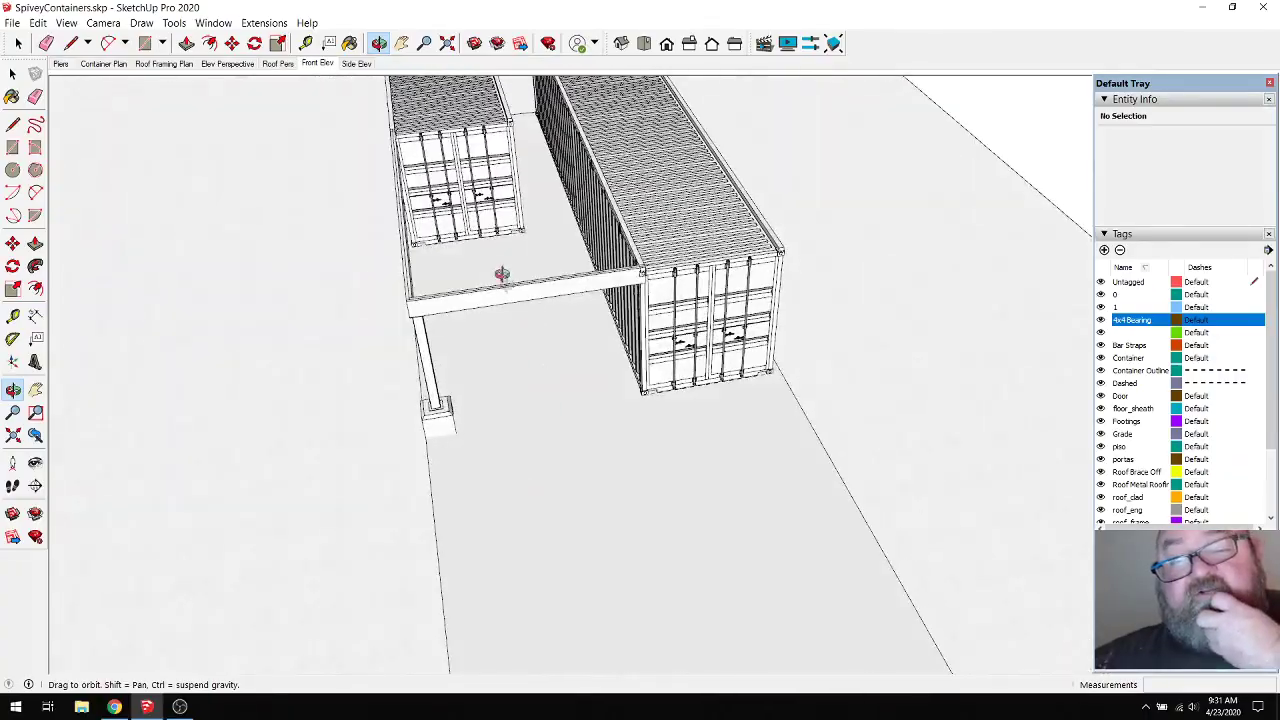
pyautogui.moveTo(527, 387); pyautogui.dragTo(849, 426)
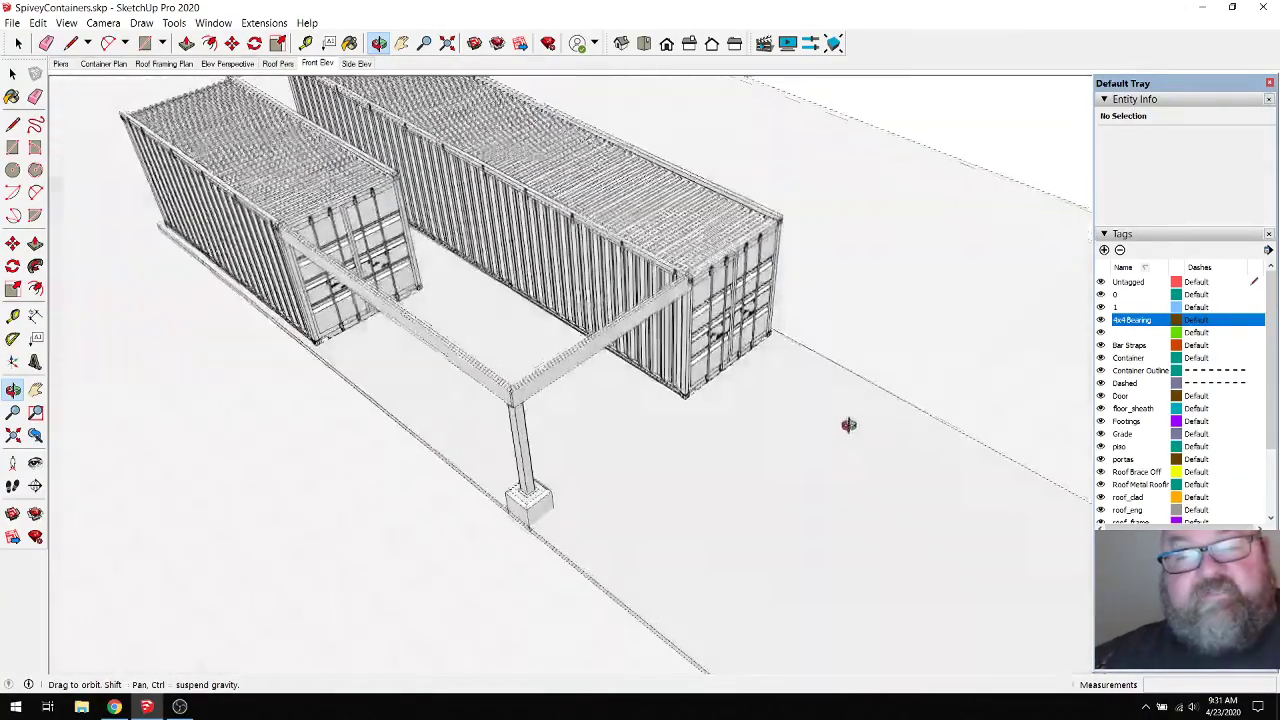
# Step: Draw a 3 1/2" by 6" rectangle on the door-end corner post of the shorter container, below the beam
pyautogui.scroll(6, 677, 246)
pyautogui.scroll(-5, 795, 352)
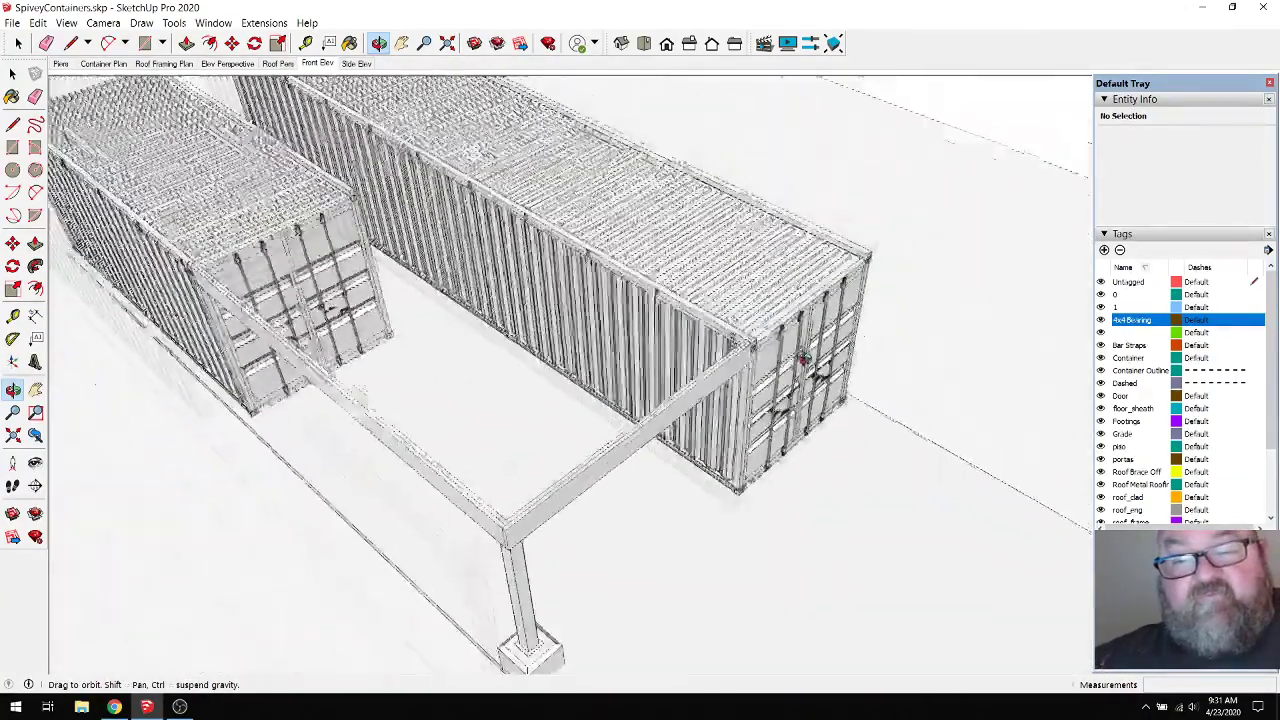
pyautogui.moveTo(795, 352); pyautogui.dragTo(785, 471)
pyautogui.scroll(-2, 785, 471)
pyautogui.moveTo(663, 497); pyautogui.dragTo(682, 333)
pyautogui.scroll(6, 440, 285)
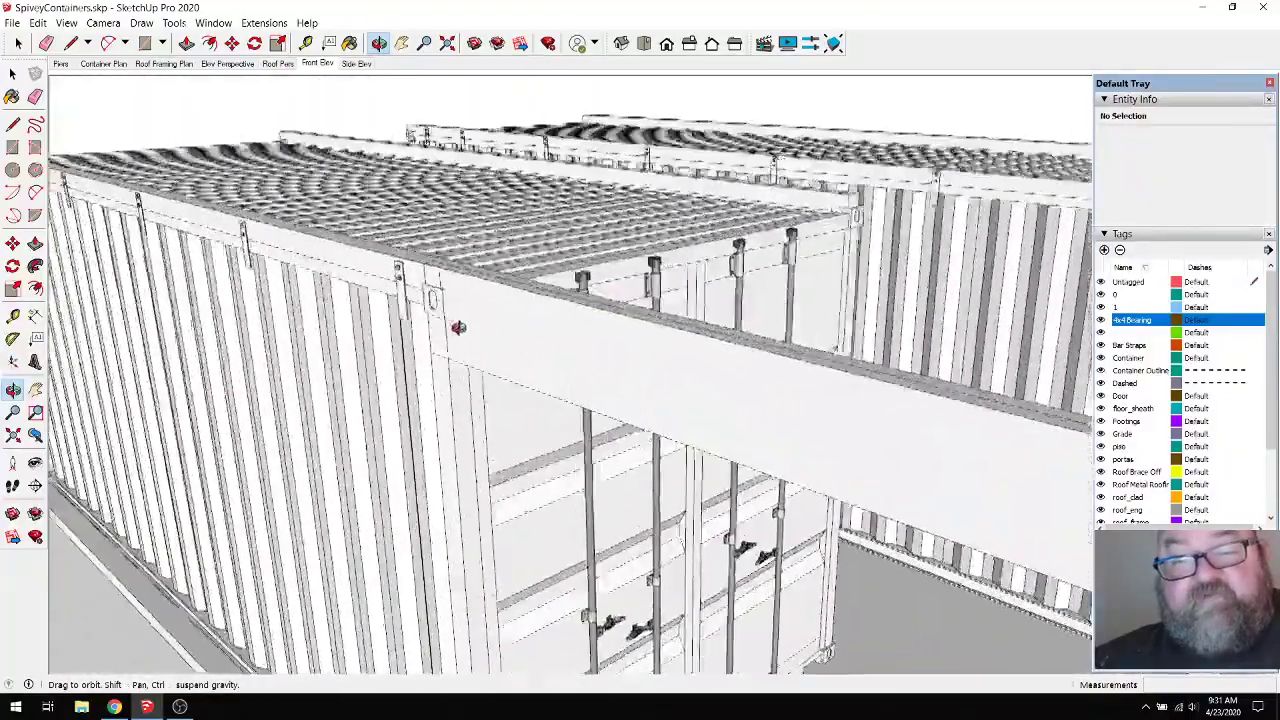
pyautogui.moveTo(458, 327); pyautogui.dragTo(563, 269)
pyautogui.scroll(5, 494, 417)
pyautogui.scroll(8, 505, 405)
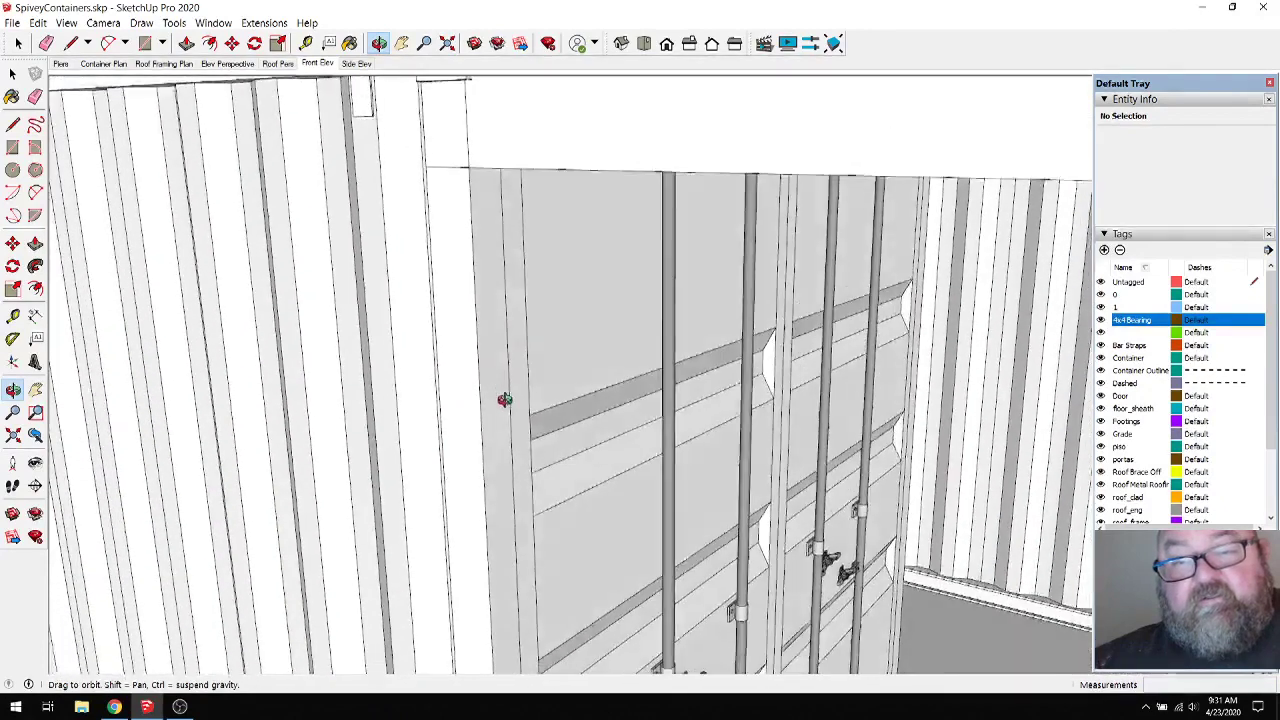
pyautogui.press('l')
pyautogui.click(488, 211)
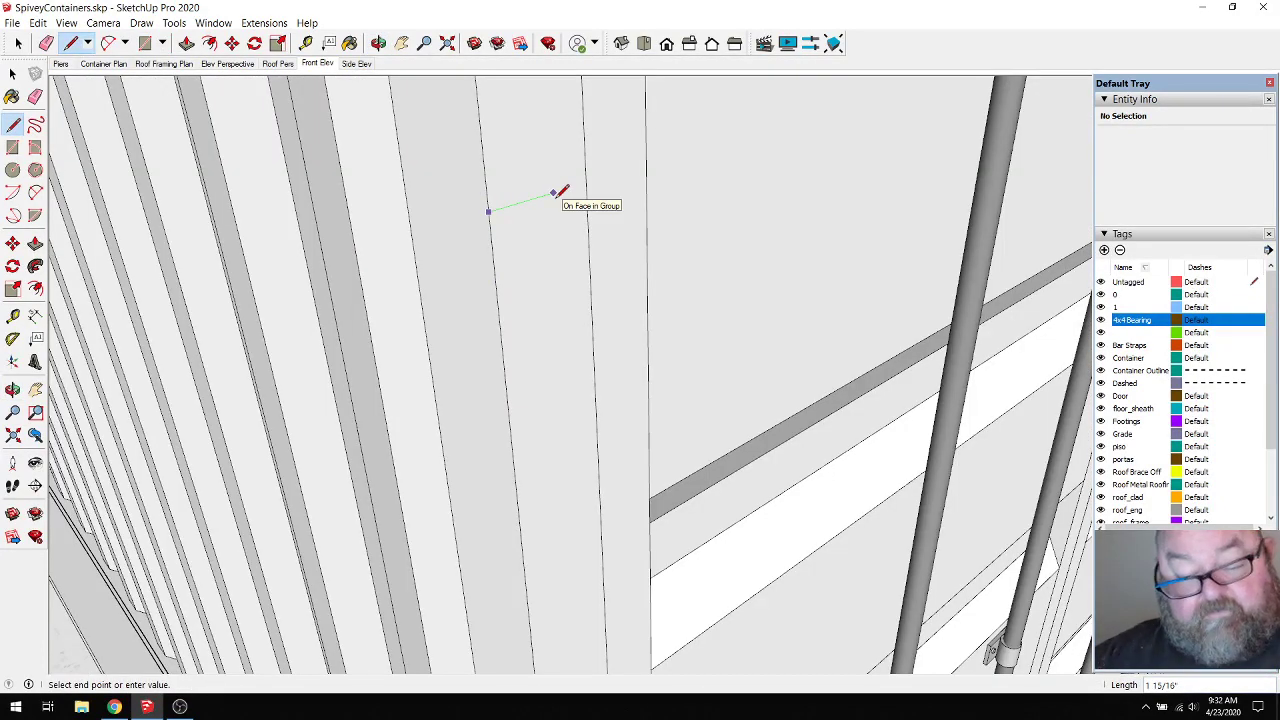
pyautogui.click(600, 179)
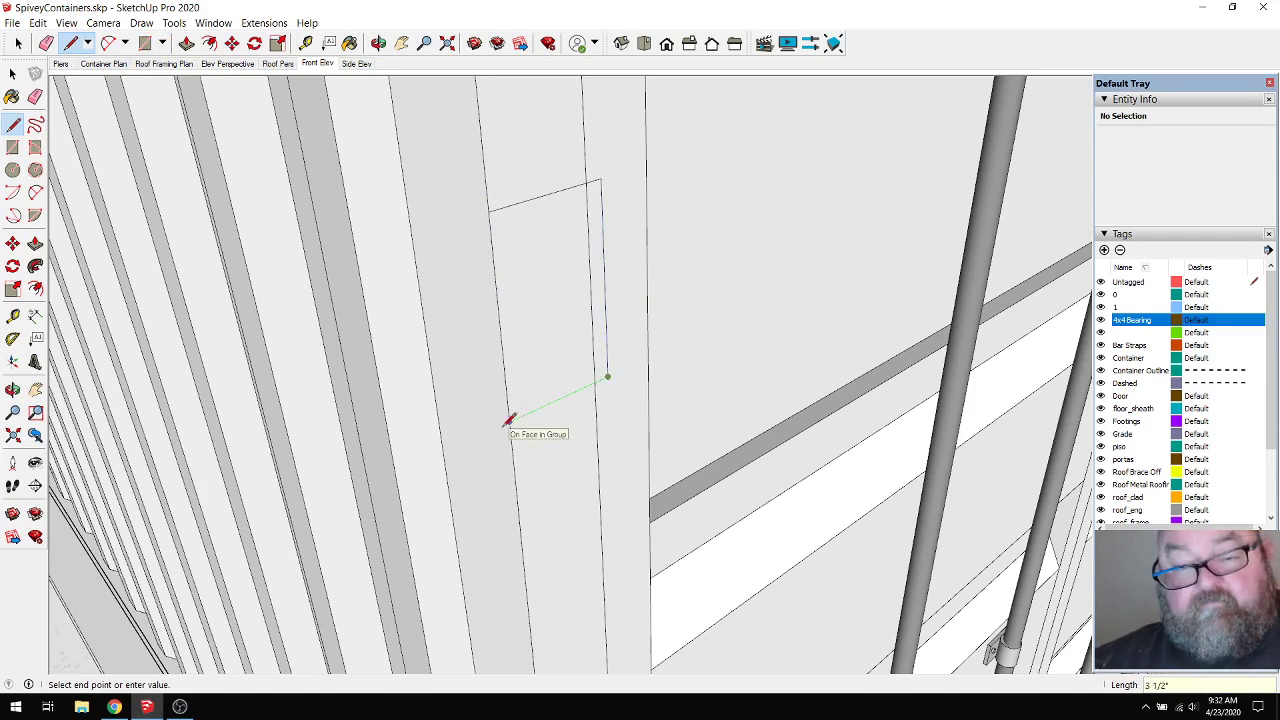
pyautogui.click(491, 213)
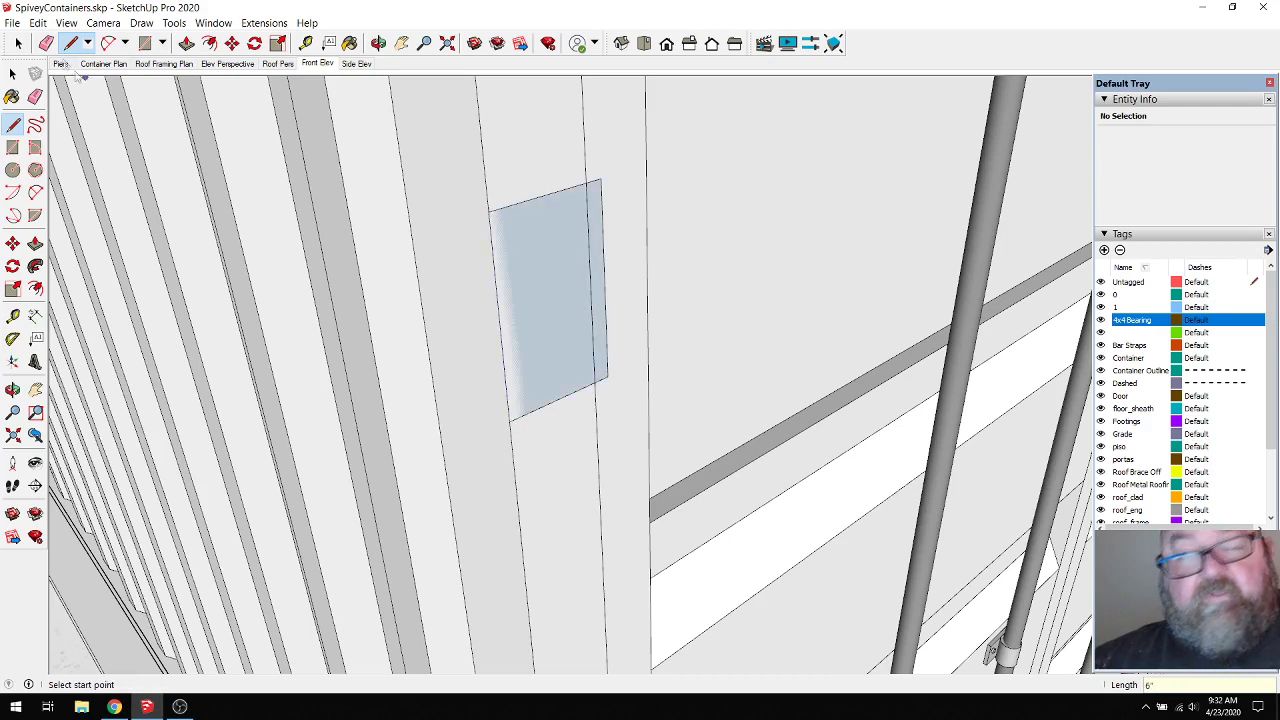
# Step: Select the rectangle's face and edges on the container corner post and make them a group
pyautogui.press('space')
pyautogui.moveTo(448, 163); pyautogui.dragTo(655, 432)
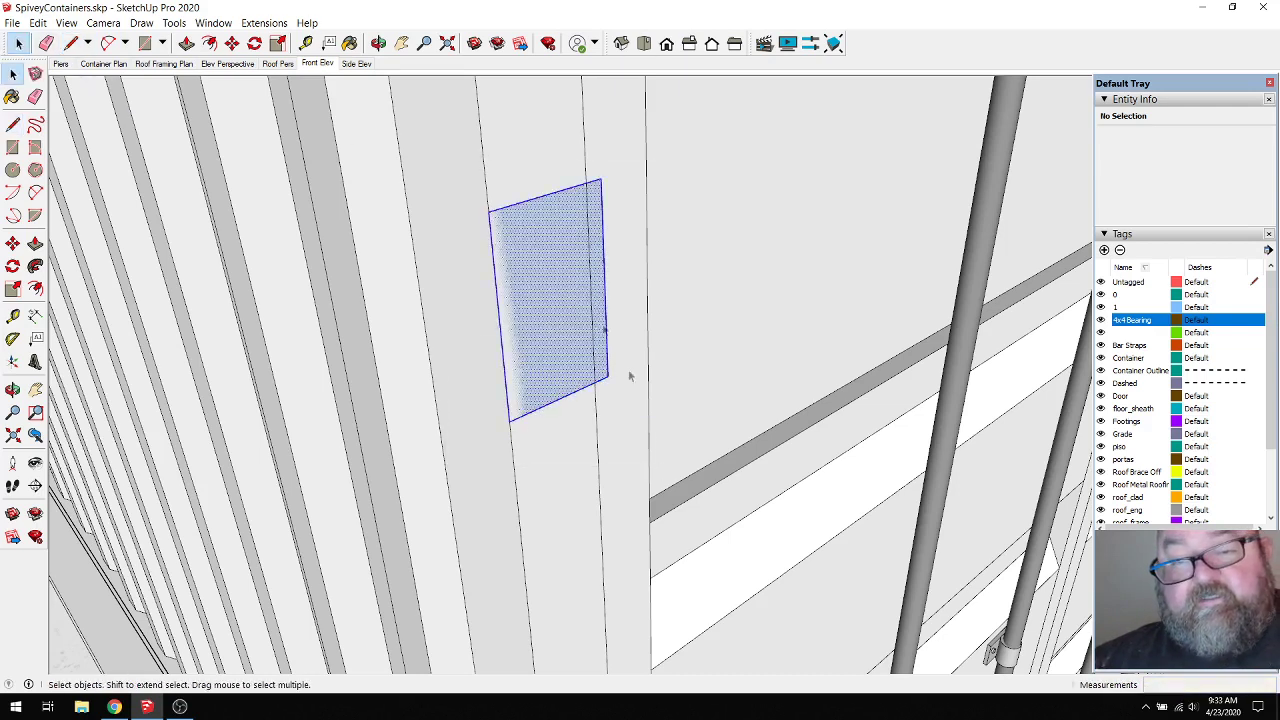
pyautogui.rightClick(534, 253)
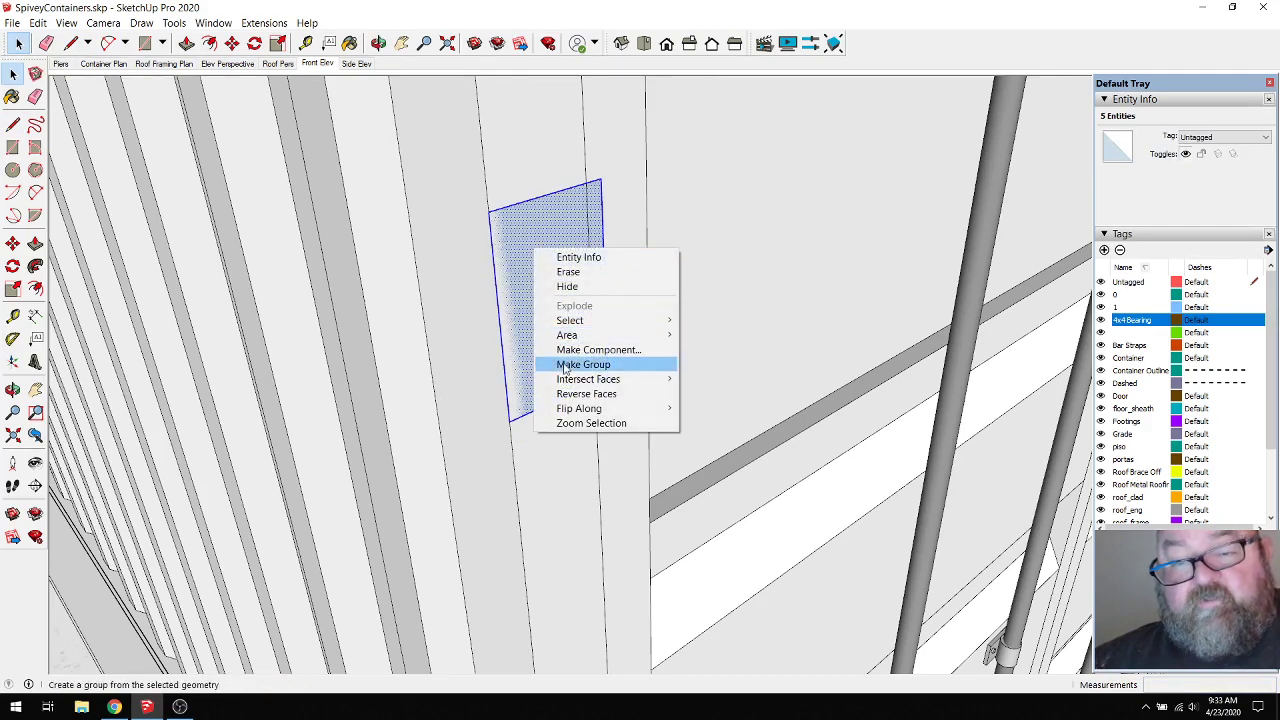
pyautogui.click(560, 366)
# Step: Open the rectangle group for editing and extrude its face into a plate 1/4" thick
pyautogui.tripleClick(542, 278)
pyautogui.press('p')
pyautogui.moveTo(521, 261); pyautogui.dragTo(532, 266)
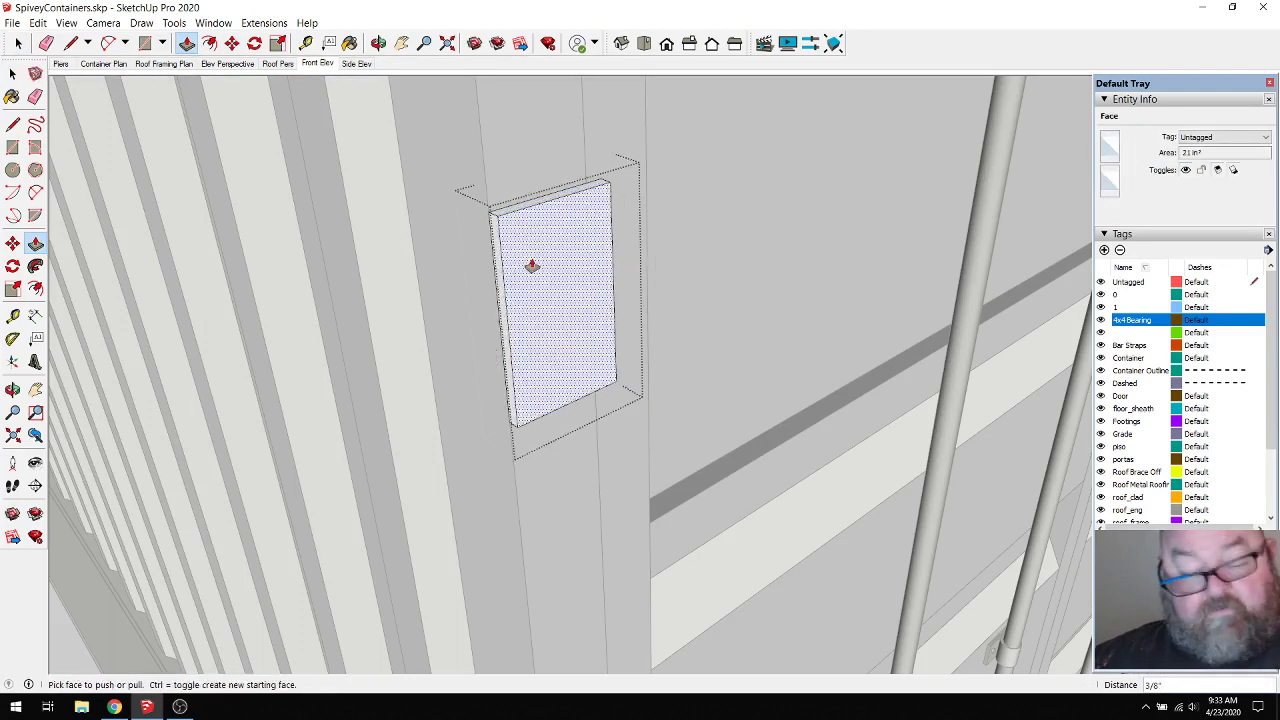
pyautogui.press('Return')
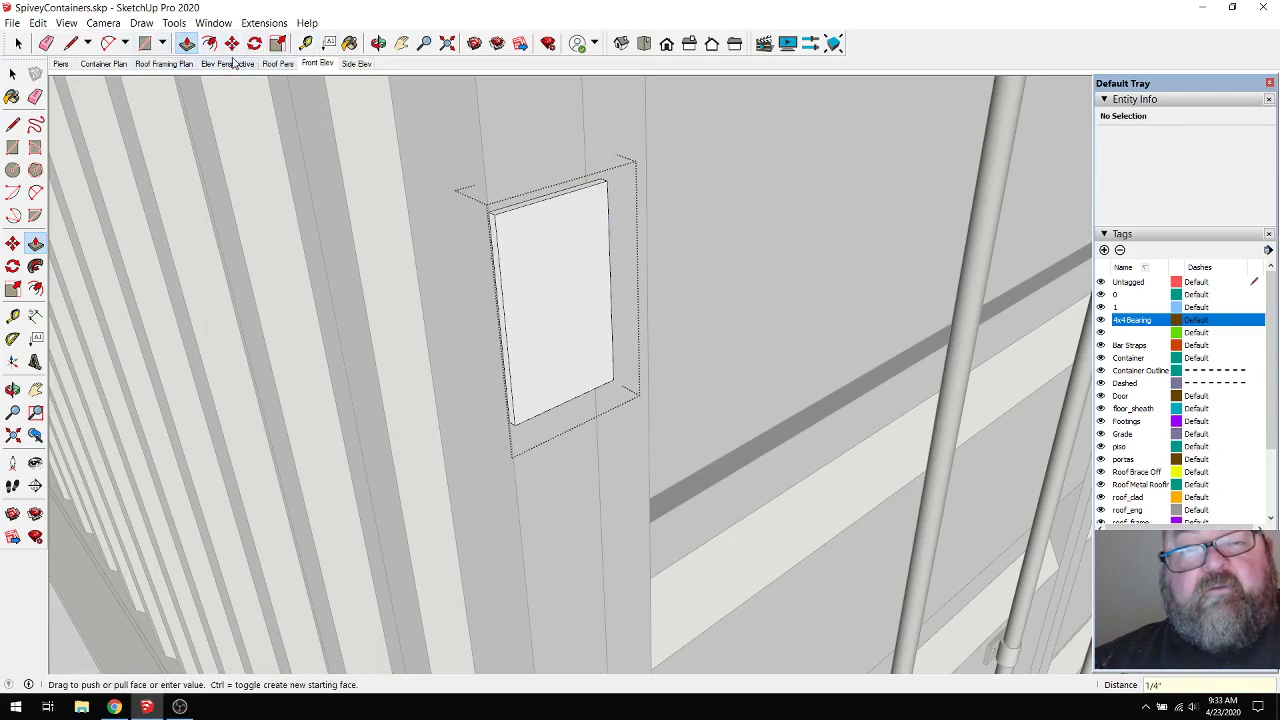
# Step: Place a guide 1/4" below the plate's upper front edge and draw a line along it across the front face
pyautogui.click(305, 43)
pyautogui.scroll(5, 491, 237)
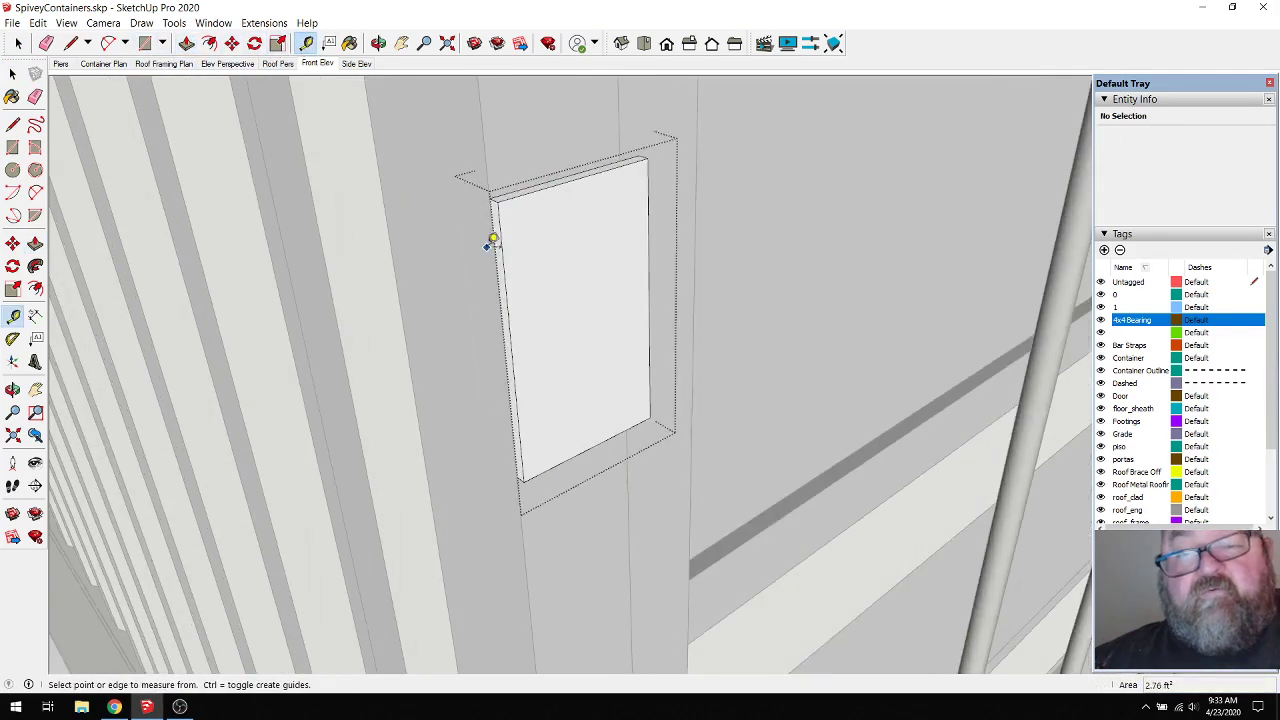
pyautogui.click(510, 141)
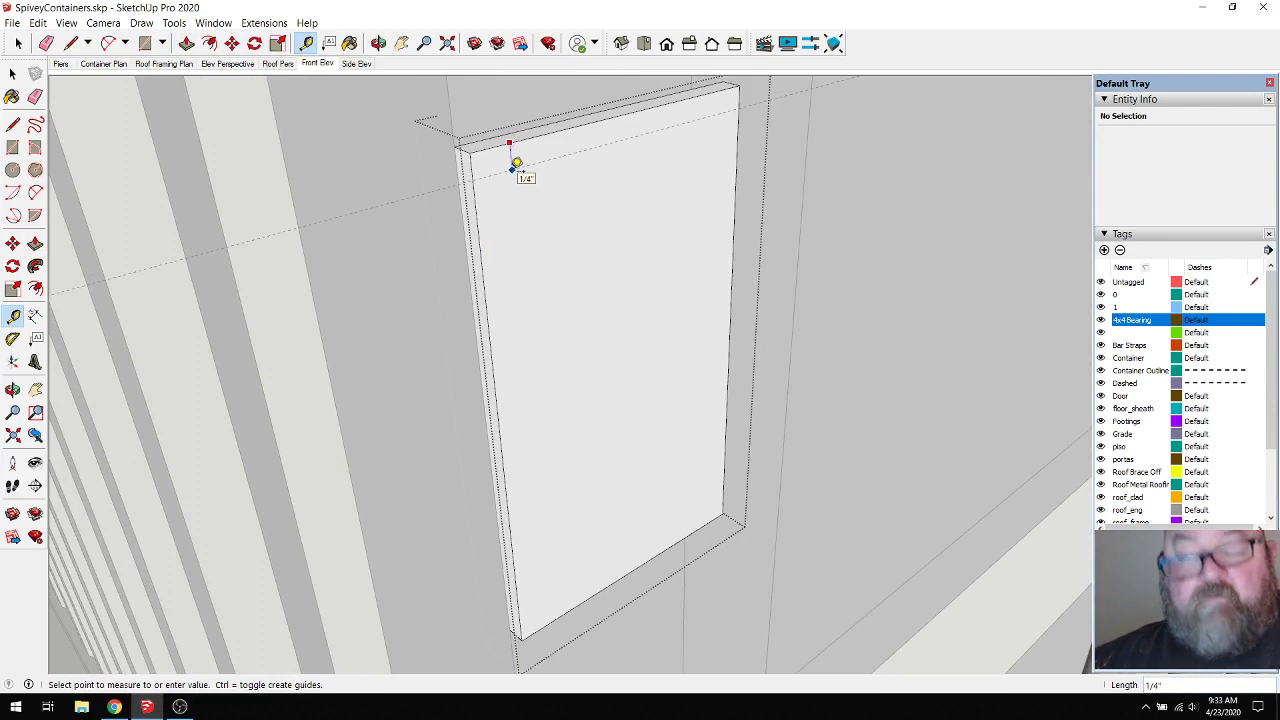
pyautogui.click(516, 163)
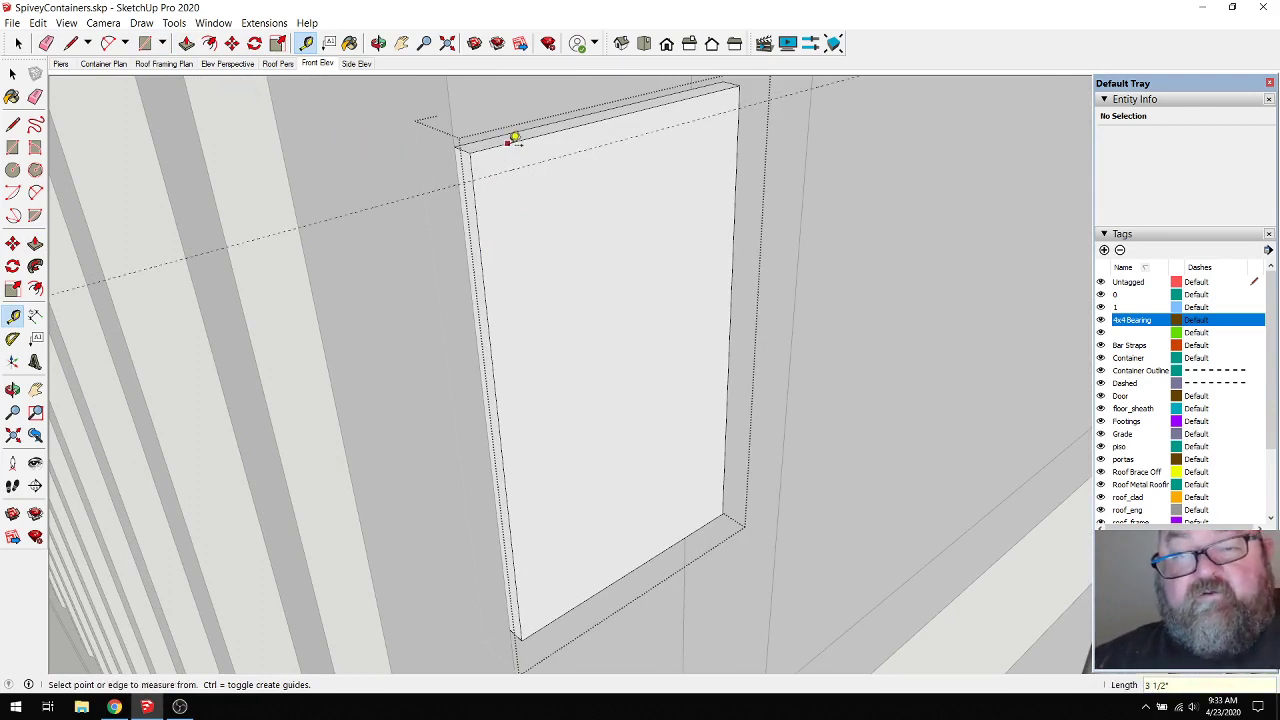
pyautogui.click(512, 143)
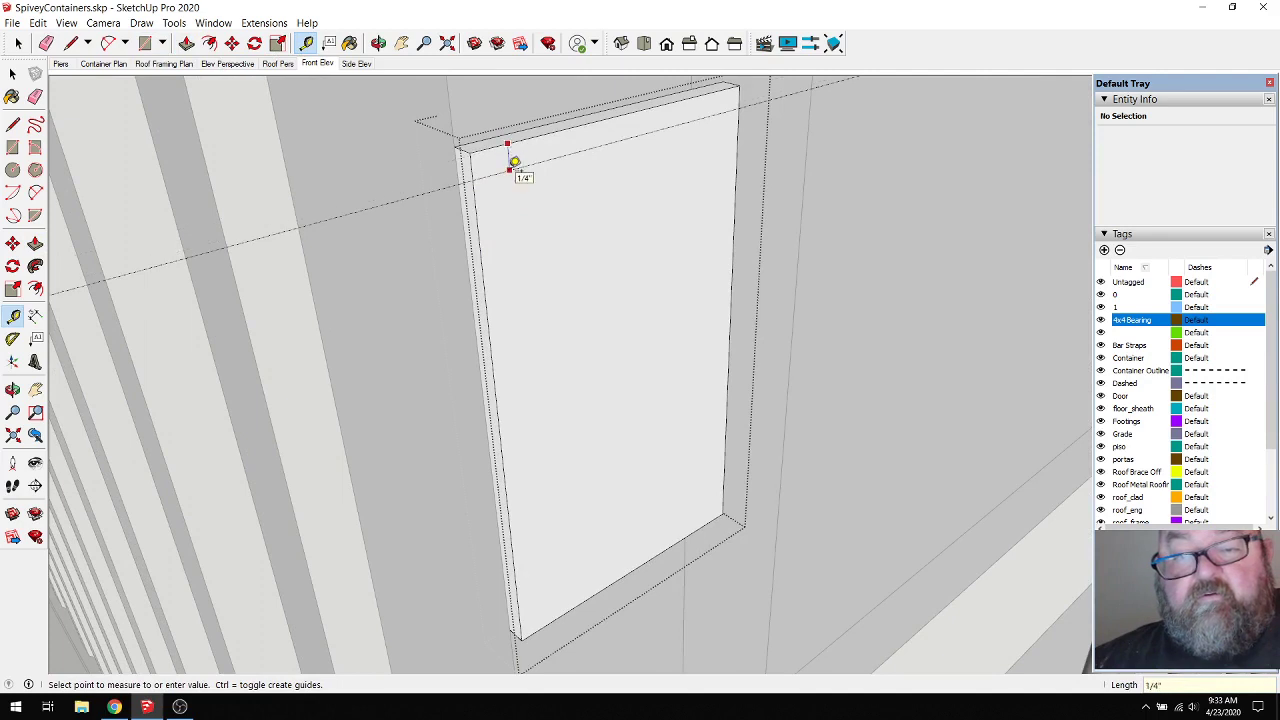
pyautogui.click(515, 162)
pyautogui.press('l')
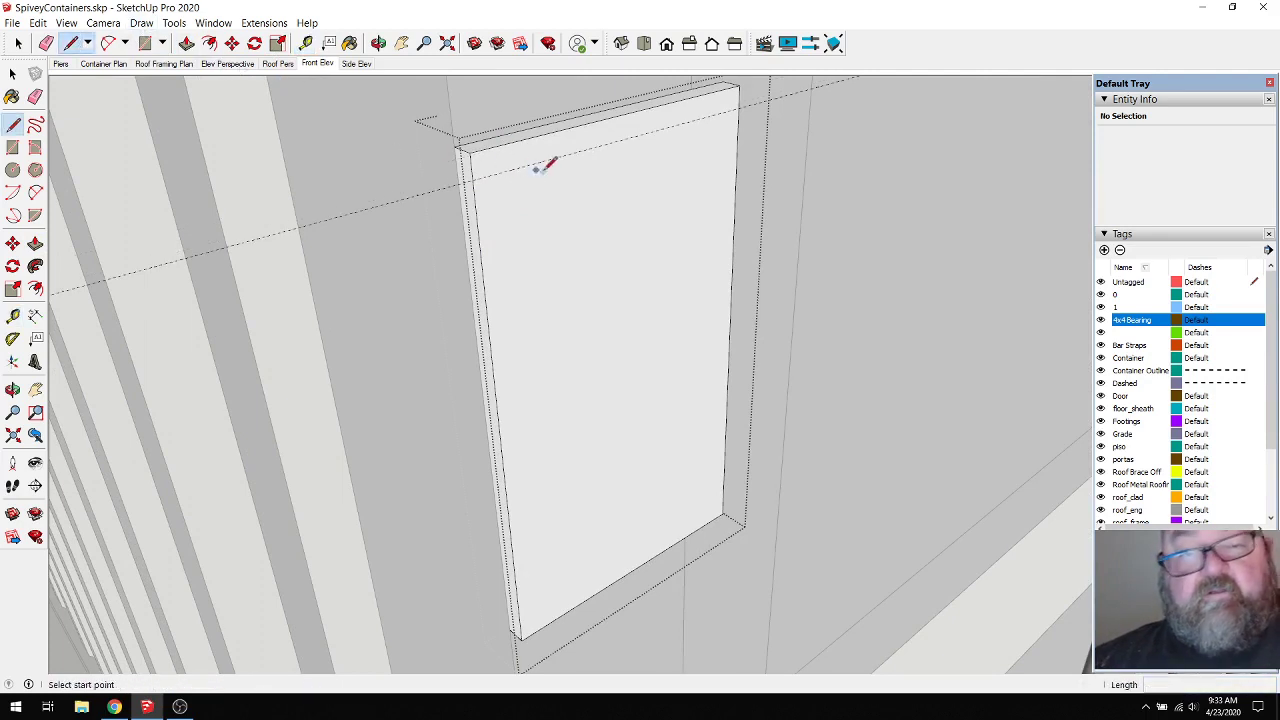
pyautogui.click(477, 177)
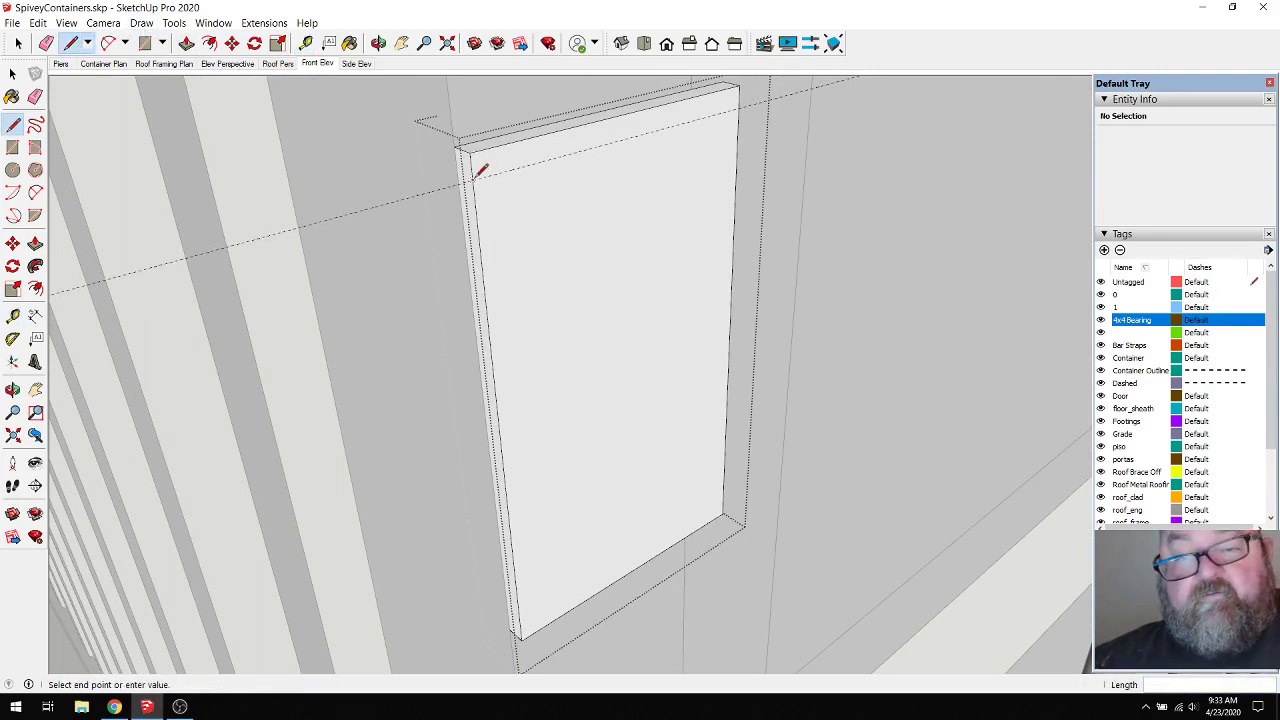
pyautogui.click(741, 103)
# Step: Extrude the narrow strip above the line outward 4" to form the bracket's horizontal flange
pyautogui.press('f')
pyautogui.press('p')
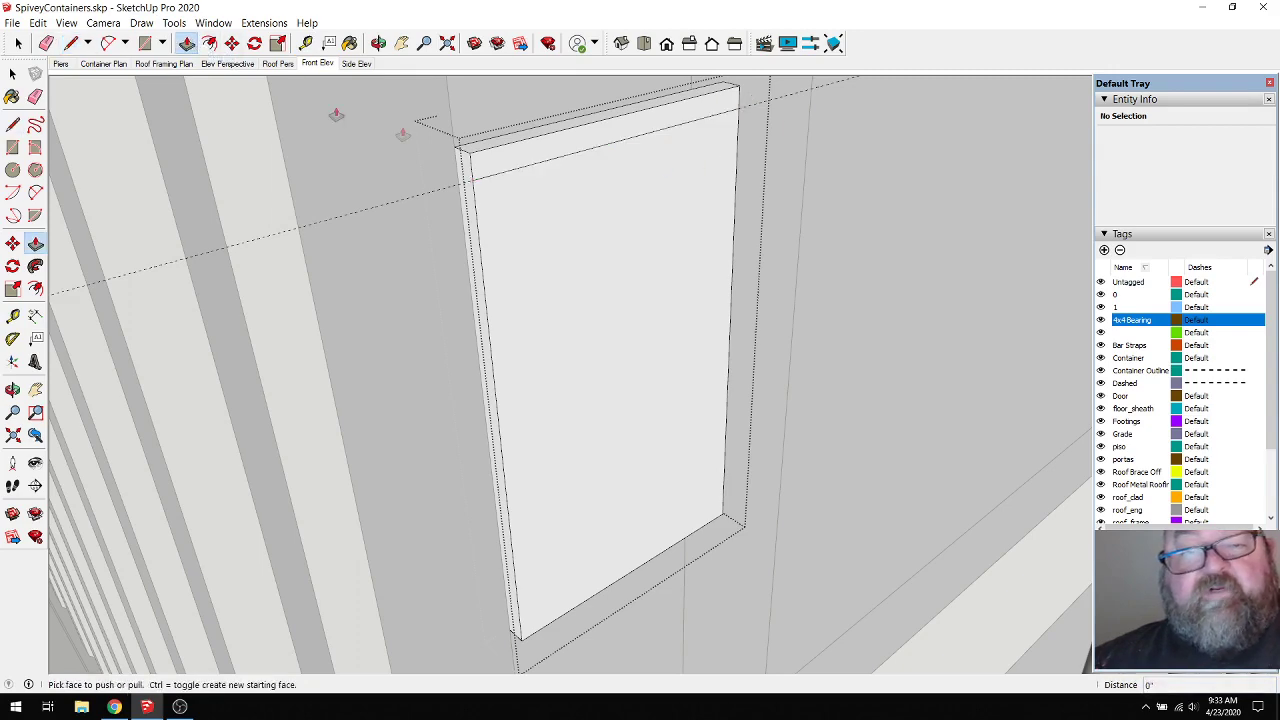
pyautogui.moveTo(482, 163); pyautogui.dragTo(591, 206)
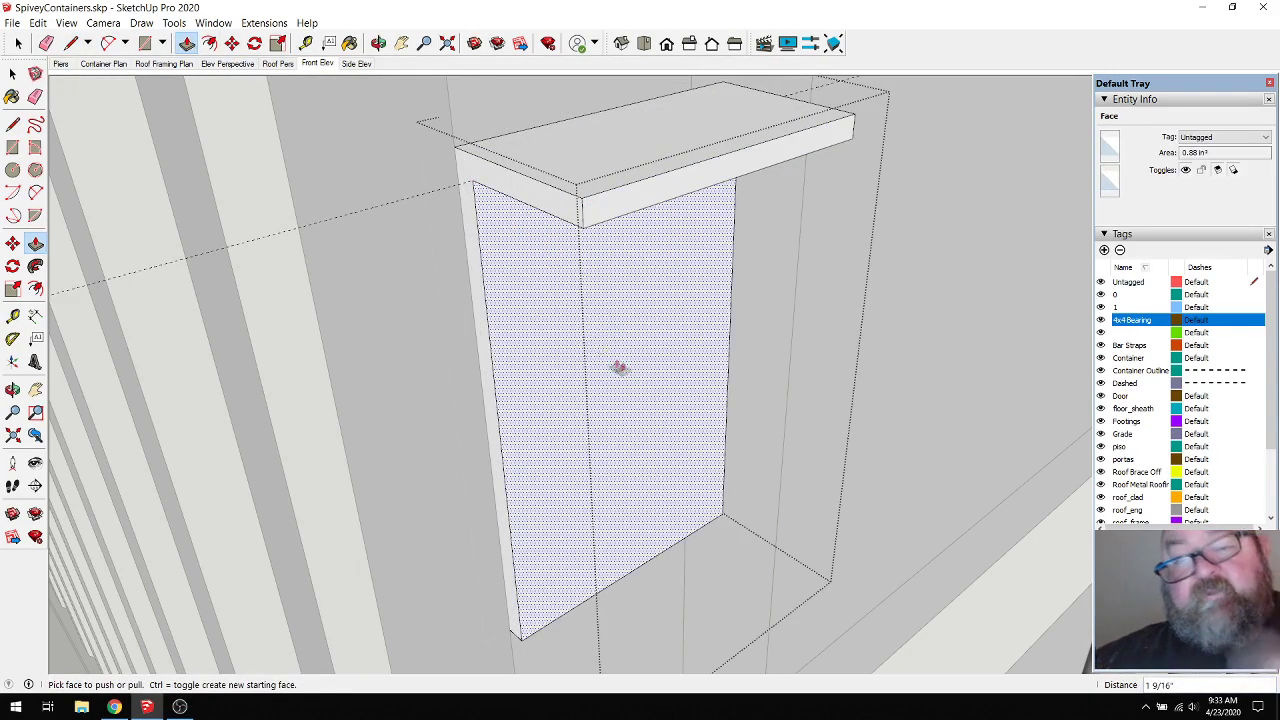
pyautogui.moveTo(608, 363); pyautogui.dragTo(449, 241, button='middle')
pyautogui.click(541, 303)
pyautogui.write('4')
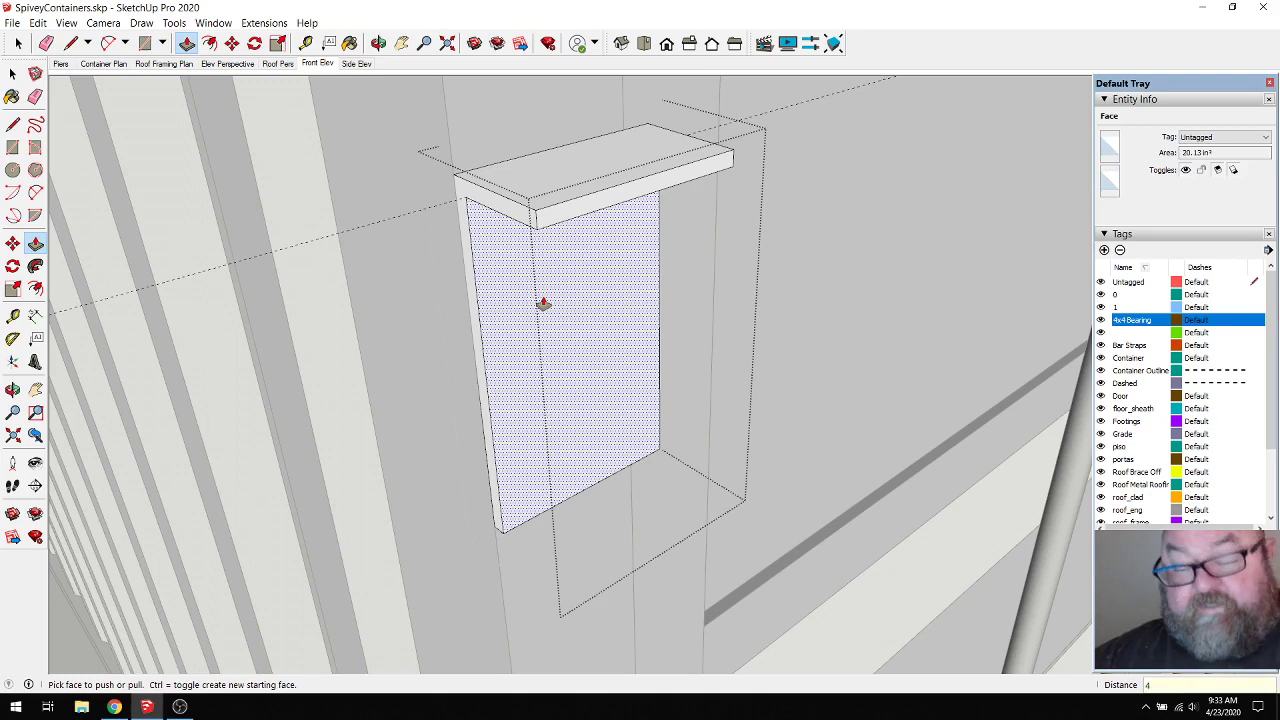
pyautogui.write("'")
pyautogui.scroll(-4, 543, 303)
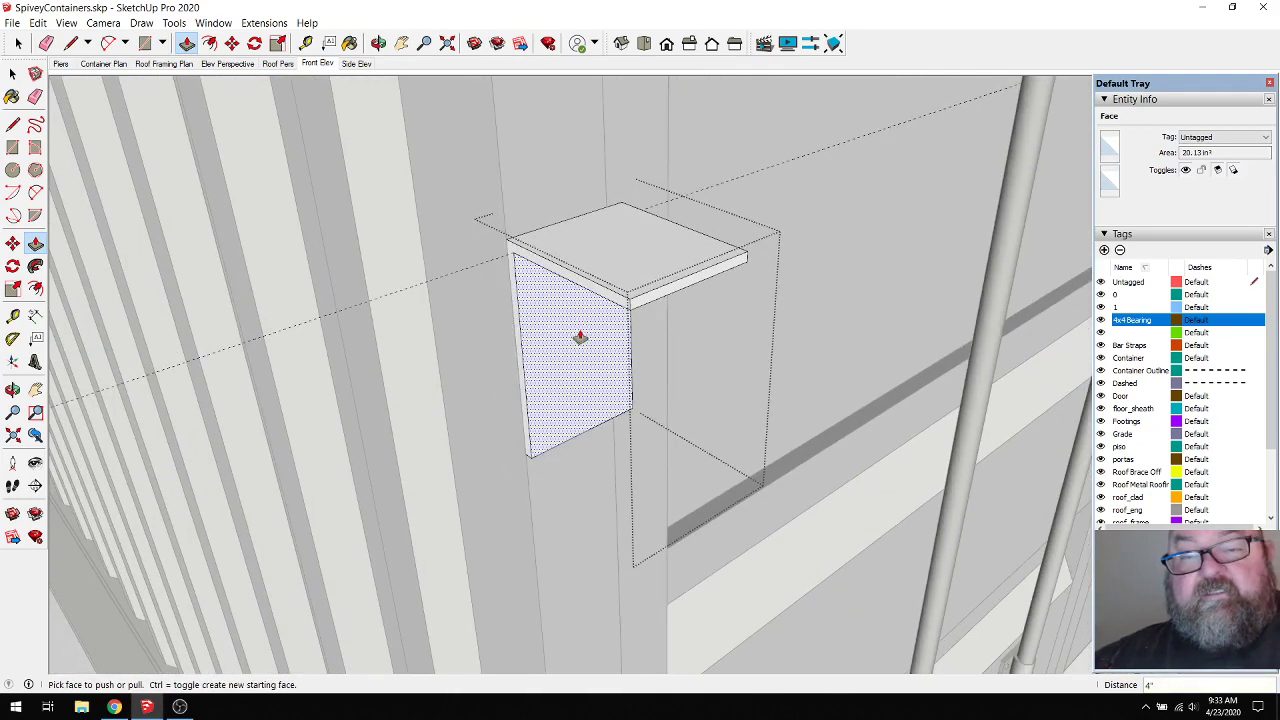
# Step: Erase the guide line across the bracket and close the group
pyautogui.click(35, 96)
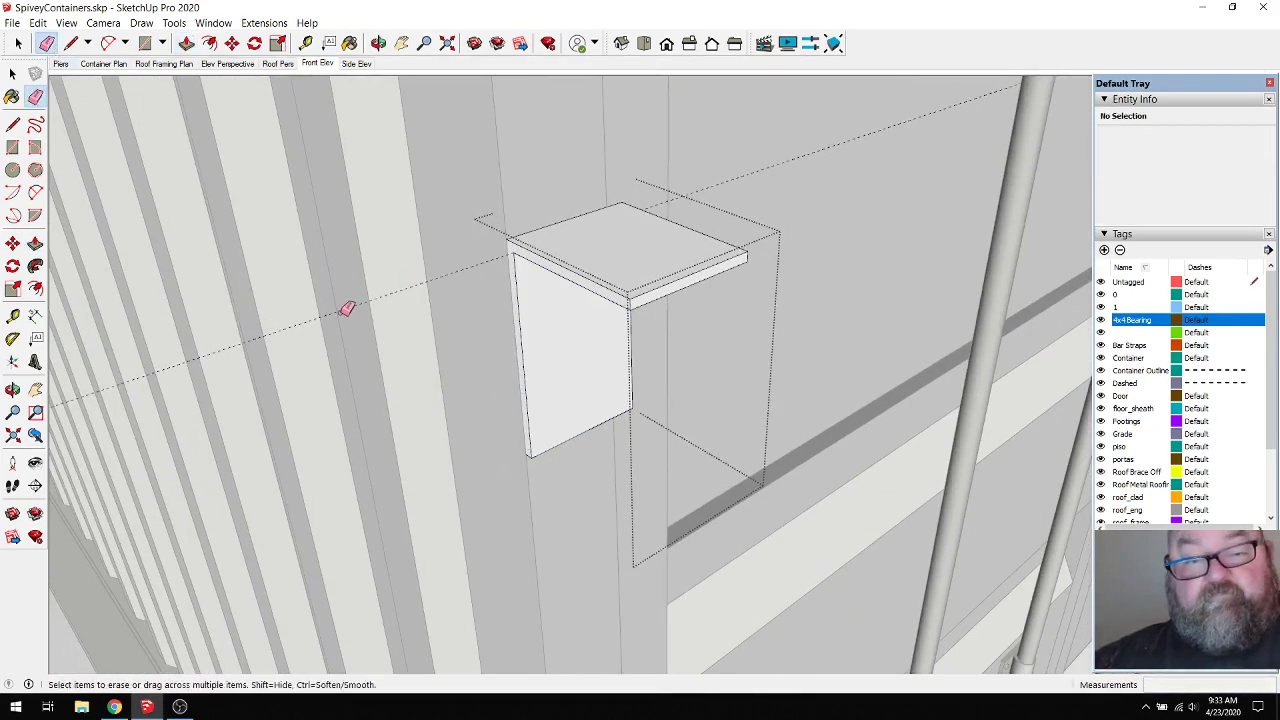
pyautogui.scroll(-3, 424, 301)
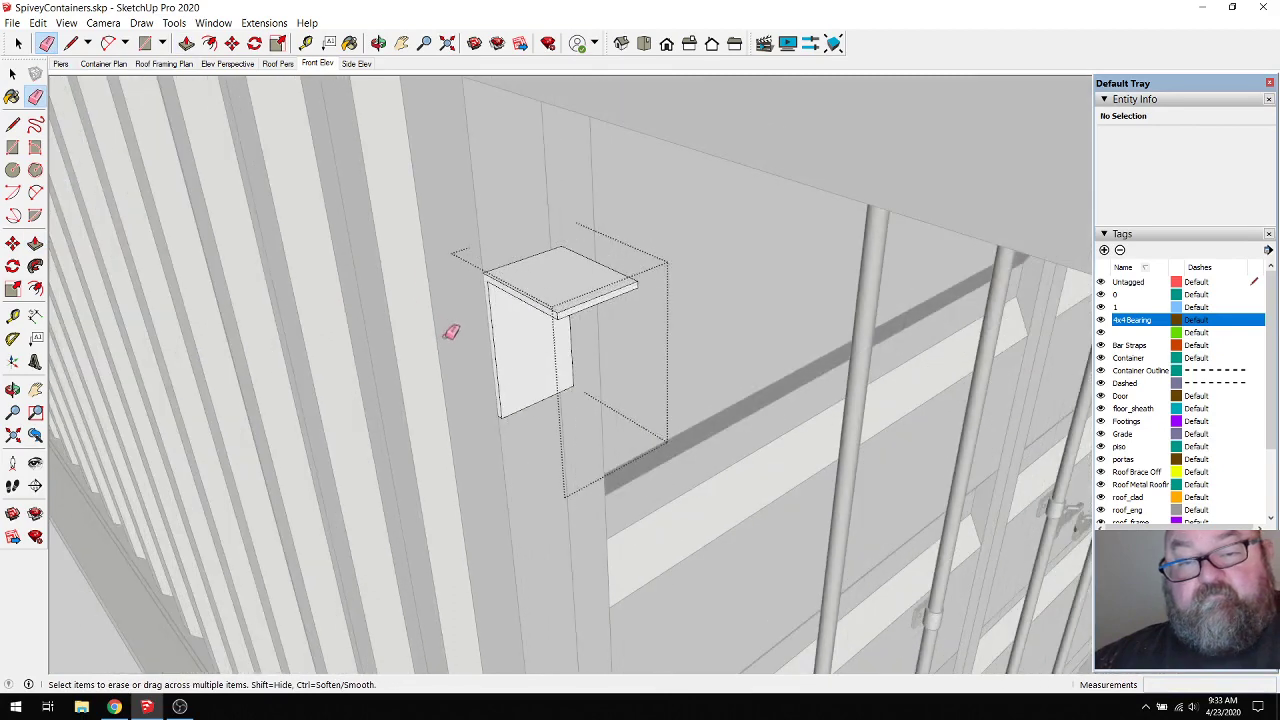
pyautogui.press('space')
pyautogui.click(421, 234)
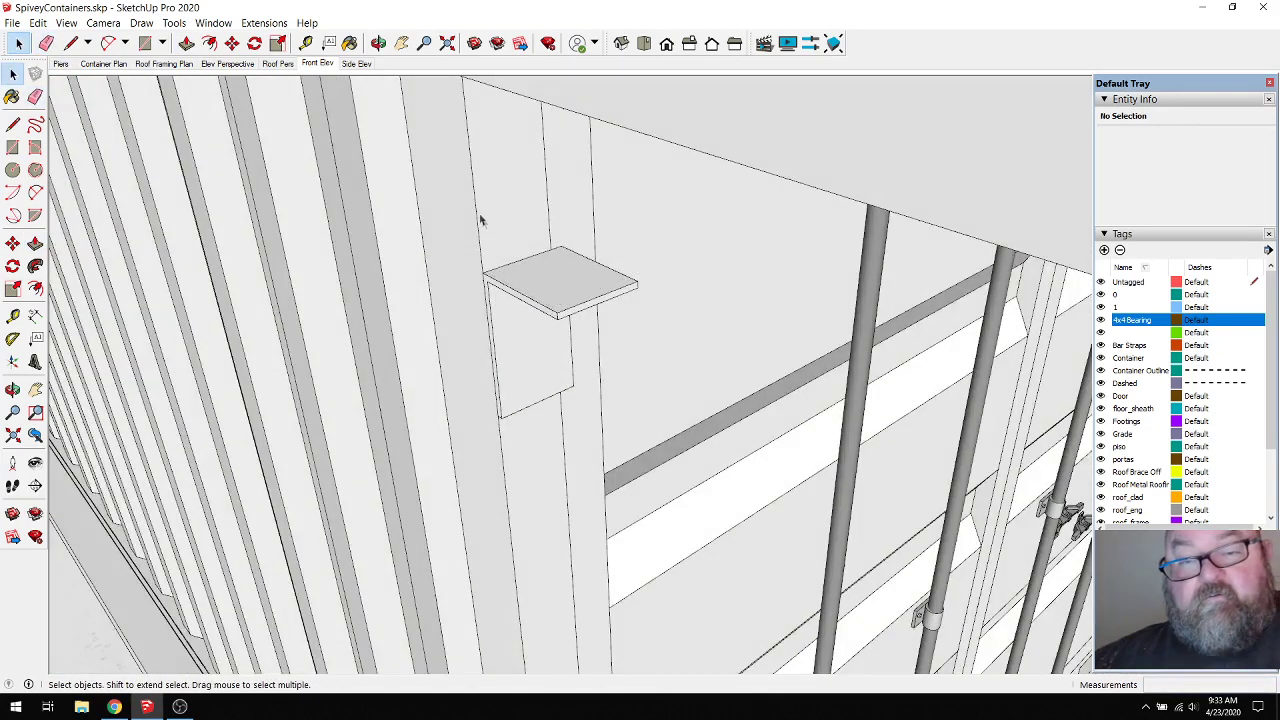
# Step: Turn the L-shaped plate group into a component with the definition name bracket
pyautogui.moveTo(440, 216); pyautogui.dragTo(646, 460)
pyautogui.rightClick(554, 299)
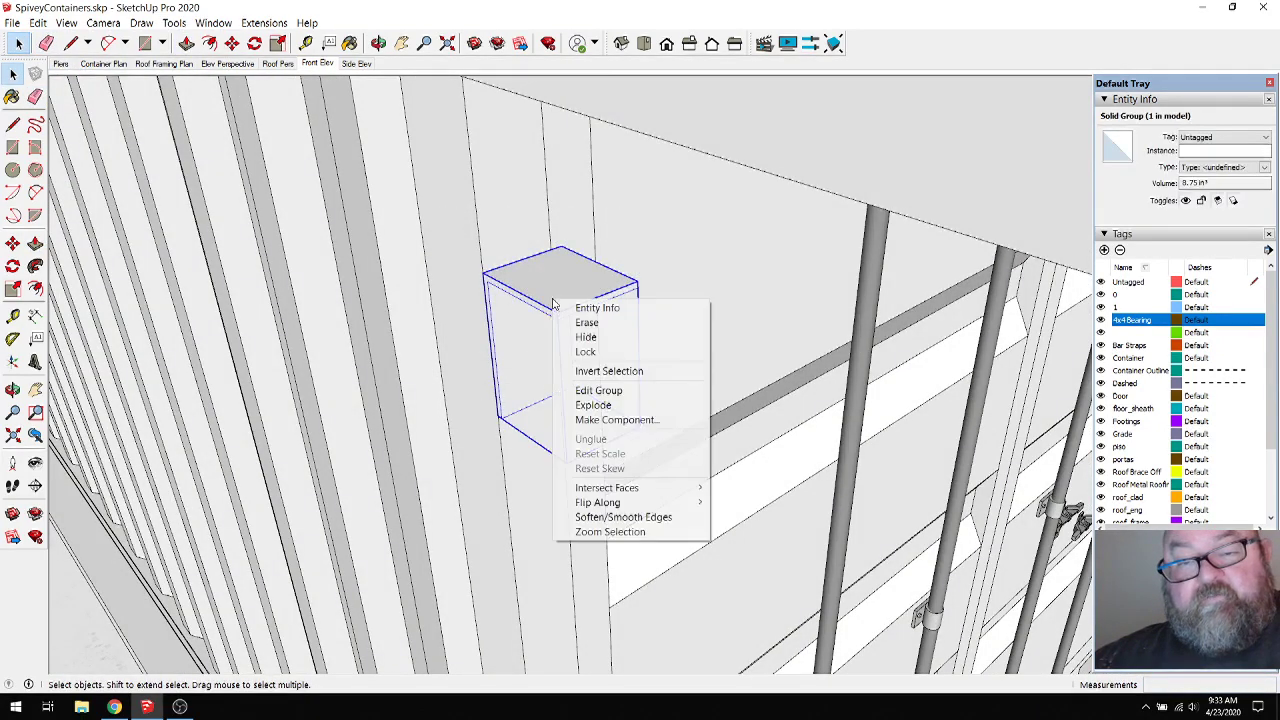
pyautogui.click(594, 419)
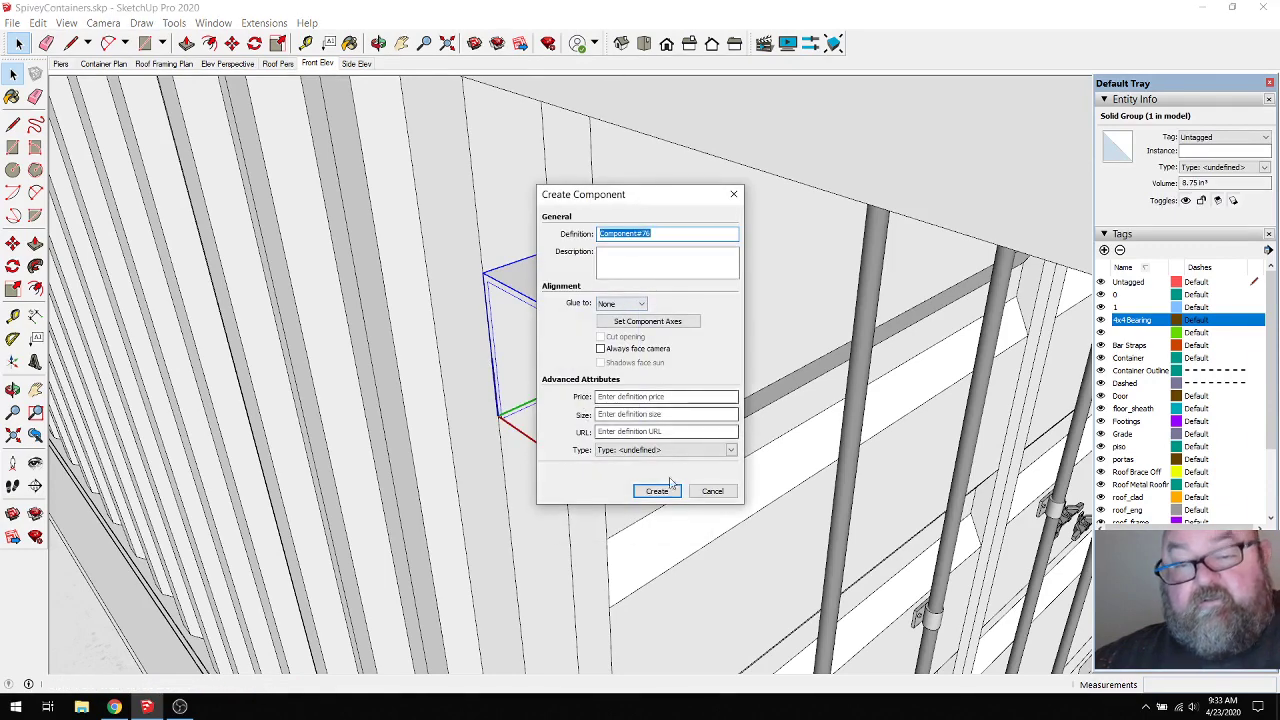
pyautogui.write('b')
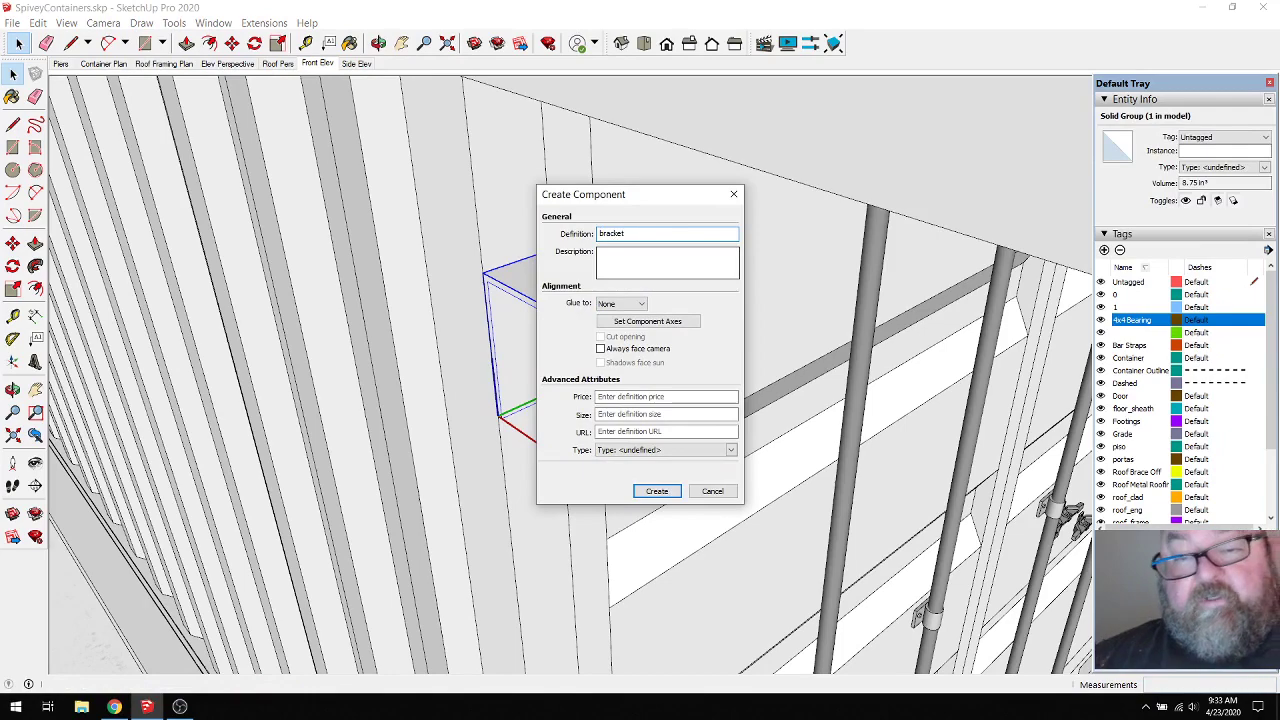
pyautogui.write('racket')
pyautogui.press('Return')
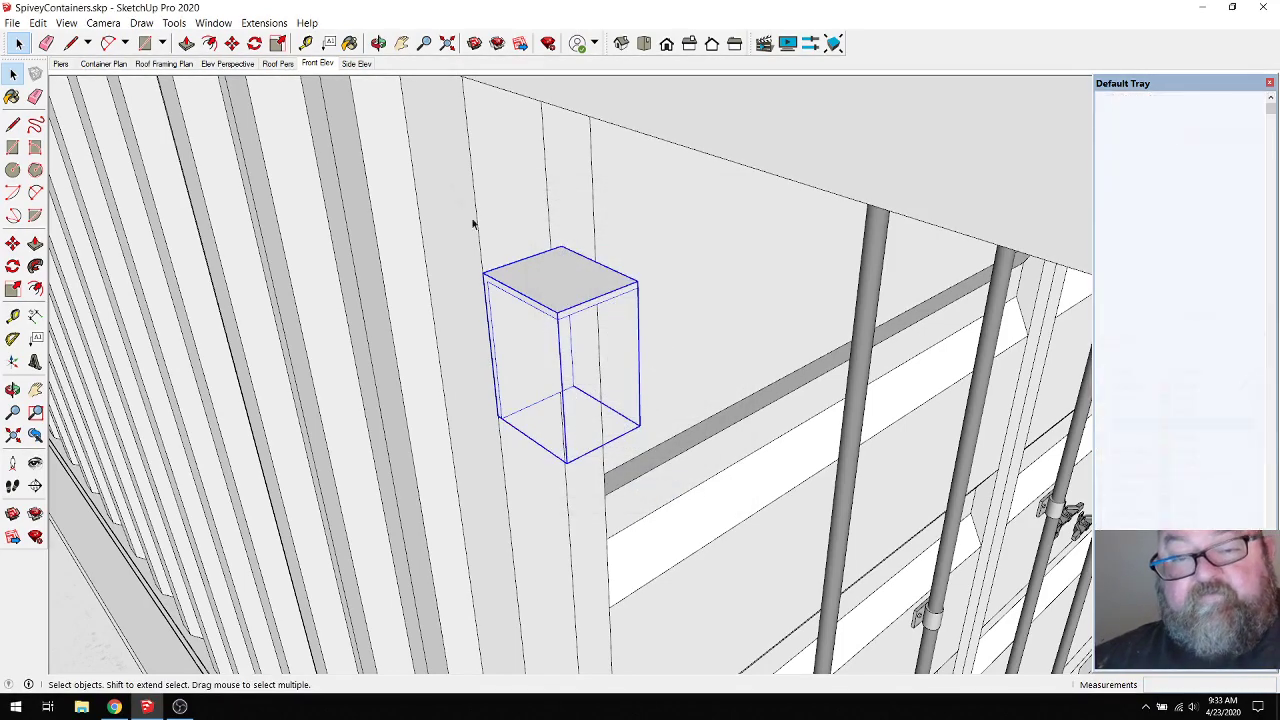
# Step: Move the bracket up the shorter container's corner post, snapping its upper outer corner to the lower corner of the beam
pyautogui.click(380, 43)
pyautogui.moveTo(503, 251); pyautogui.dragTo(450, 175)
pyautogui.click(18, 43)
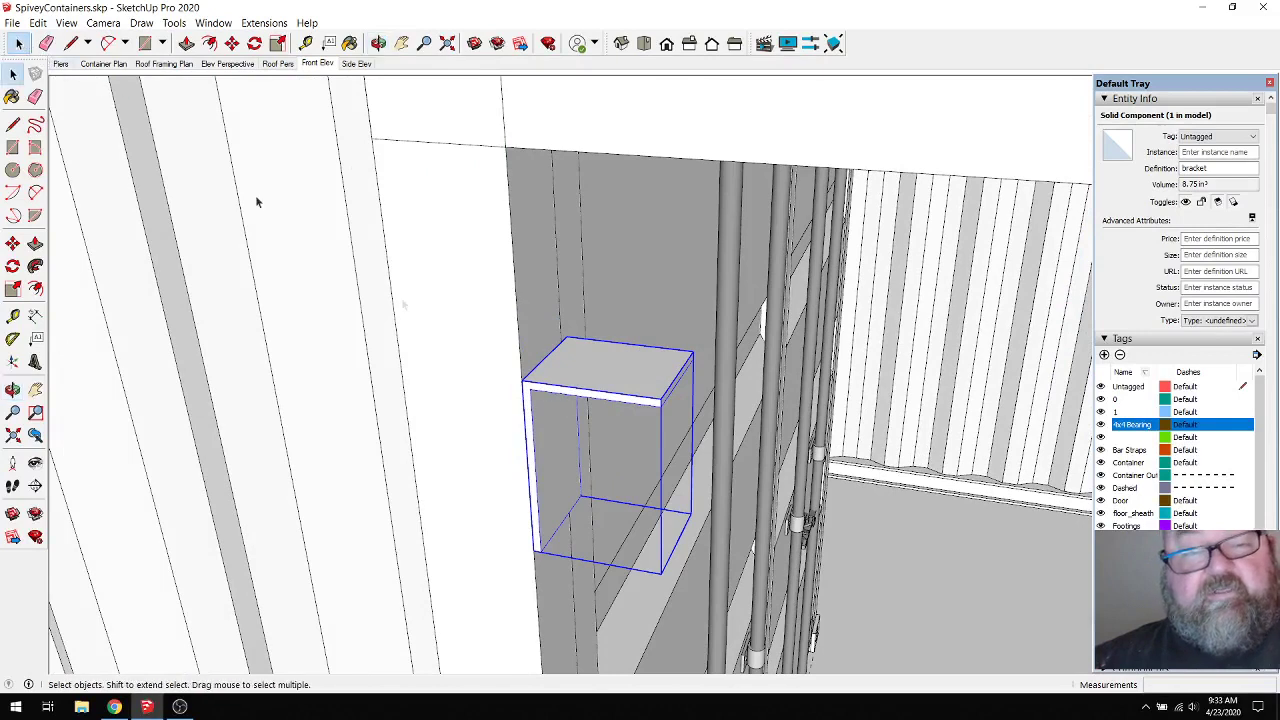
pyautogui.click(231, 43)
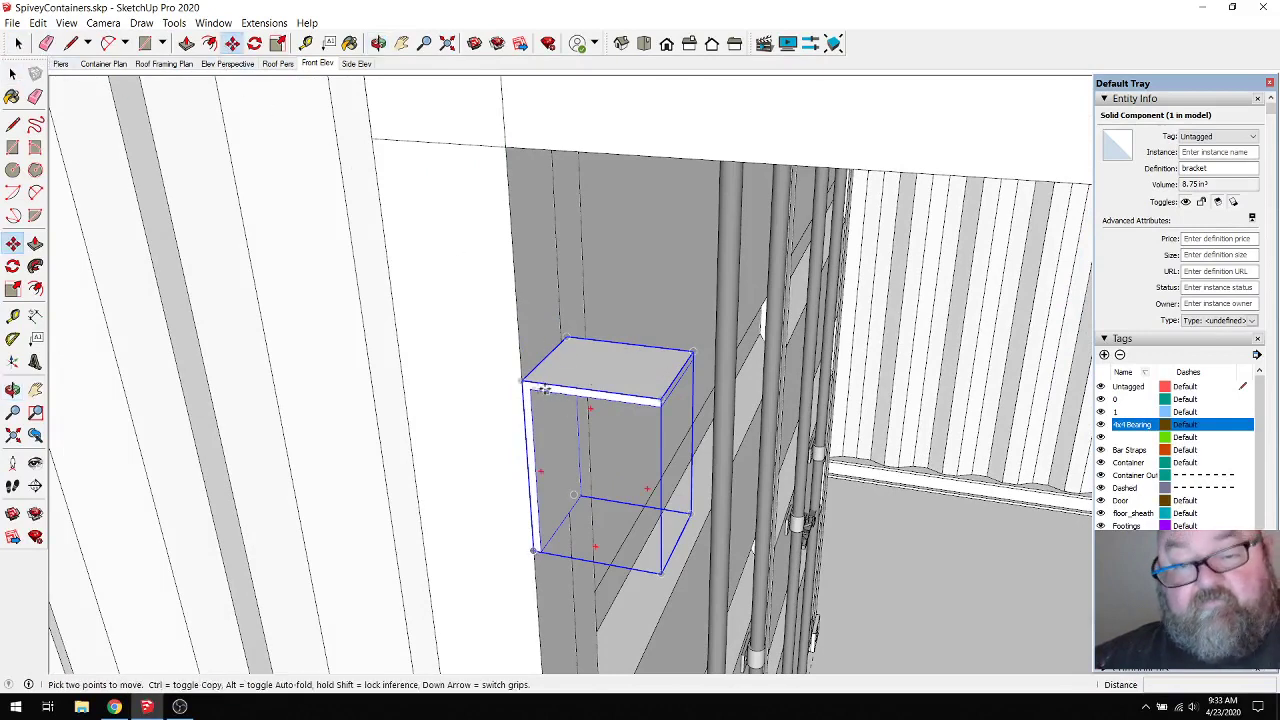
pyautogui.moveTo(524, 382); pyautogui.dragTo(507, 148)
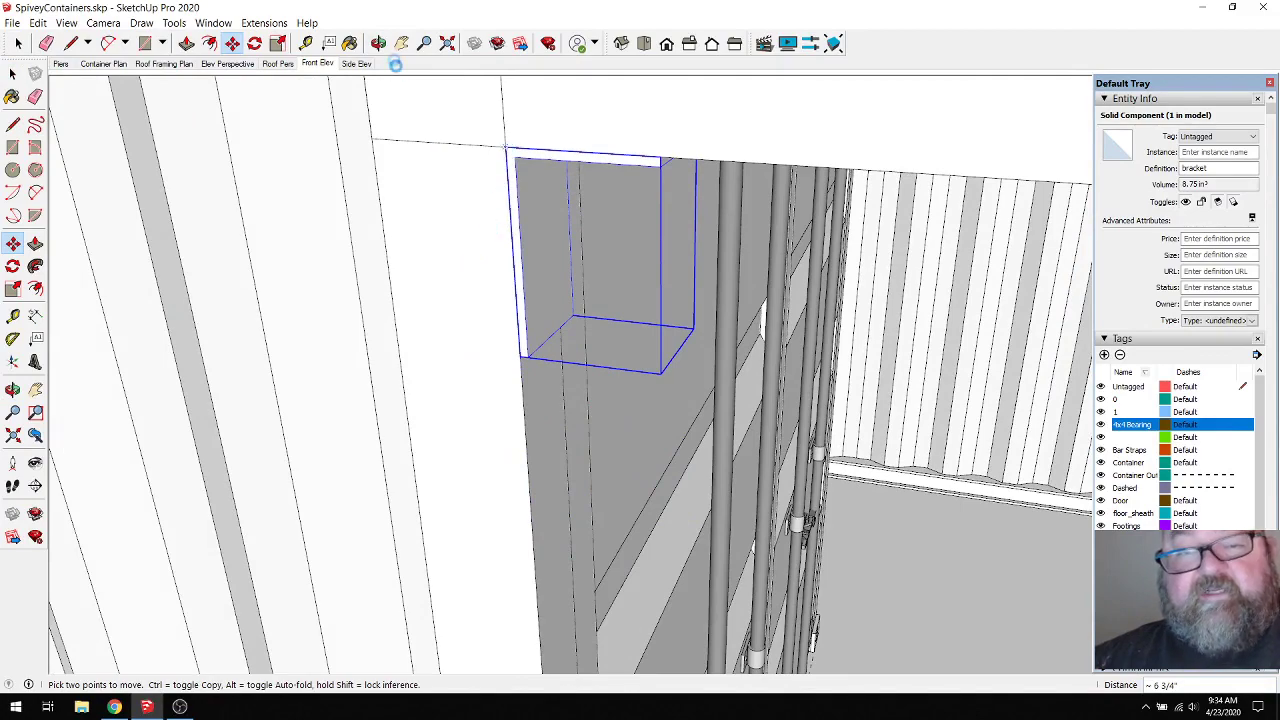
# Step: Examine how the bracket sits against the corner post and under the beam, from below and from outside
pyautogui.press('o')
pyautogui.moveTo(505, 160); pyautogui.dragTo(588, 256)
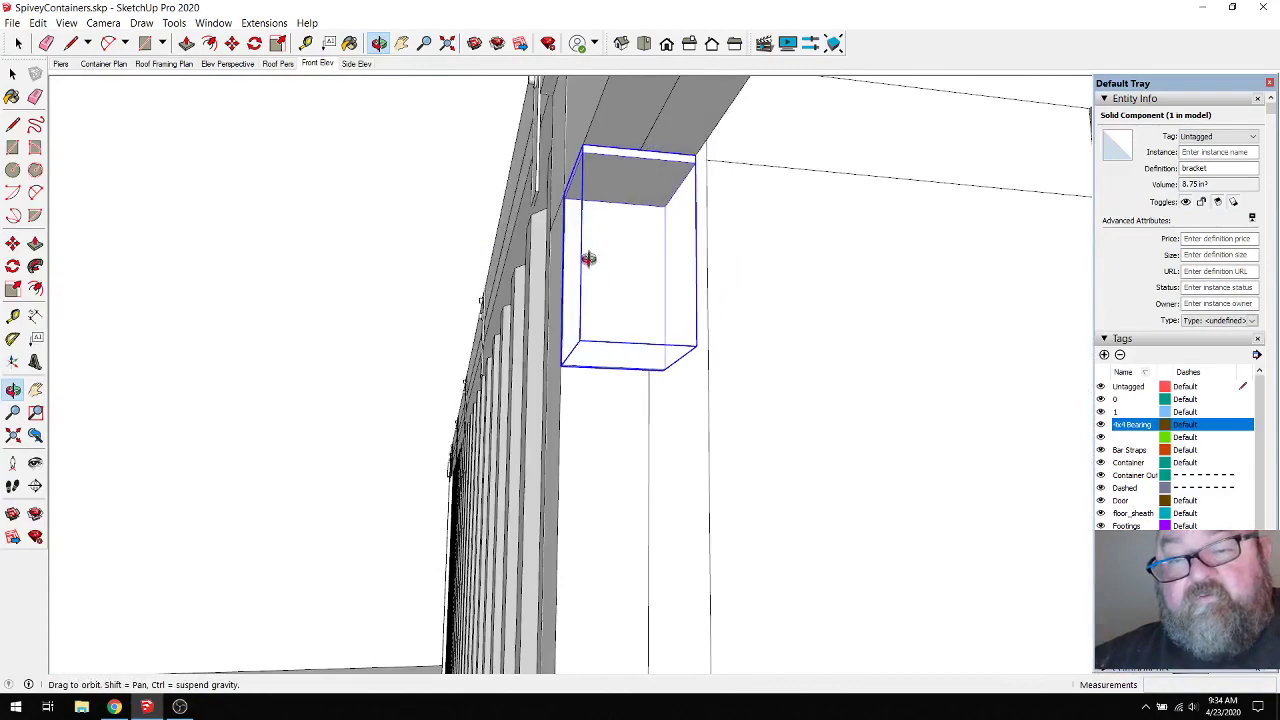
pyautogui.moveTo(629, 397); pyautogui.dragTo(748, 518)
pyautogui.moveTo(569, 321); pyautogui.dragTo(596, 212)
pyautogui.moveTo(667, 184); pyautogui.dragTo(781, 306)
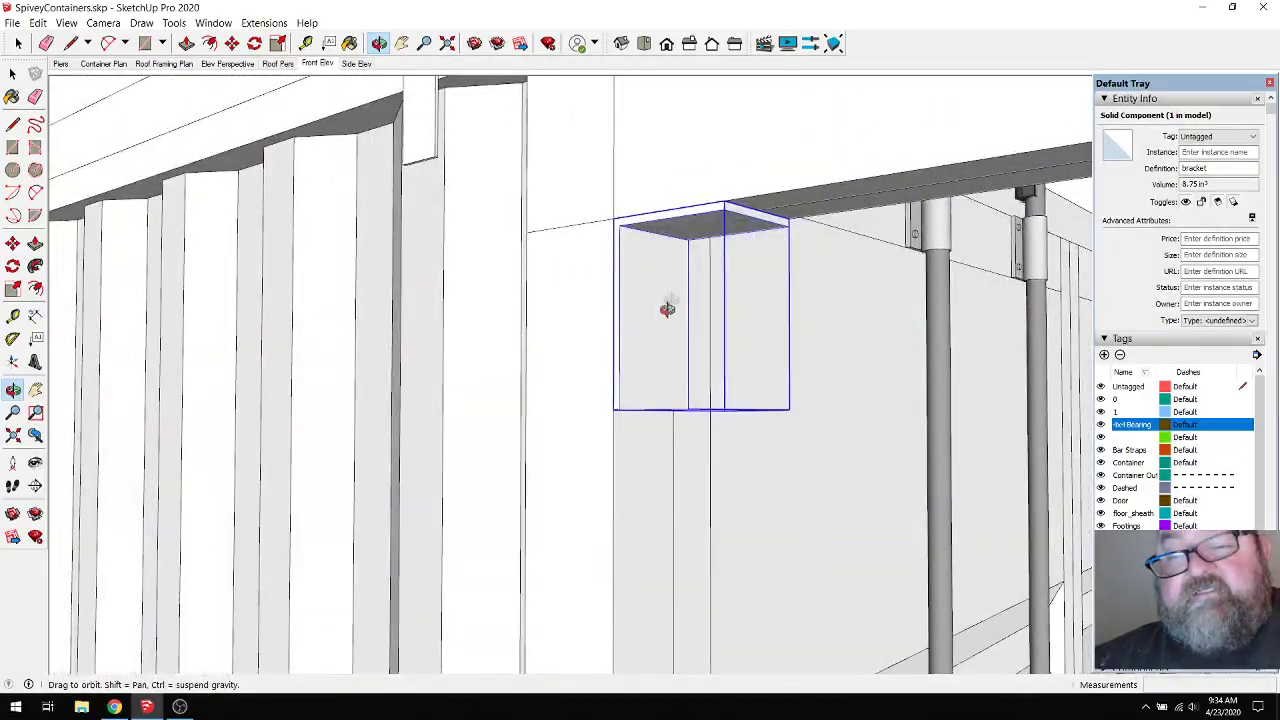
pyautogui.scroll(-6, 640, 297)
pyautogui.moveTo(577, 280); pyautogui.dragTo(665, 460)
# Step: Copy the bracket from its upper outer corner to the longer container's door-end corner post, at the underside of the other beam
pyautogui.click(18, 43)
pyautogui.scroll(8, 615, 336)
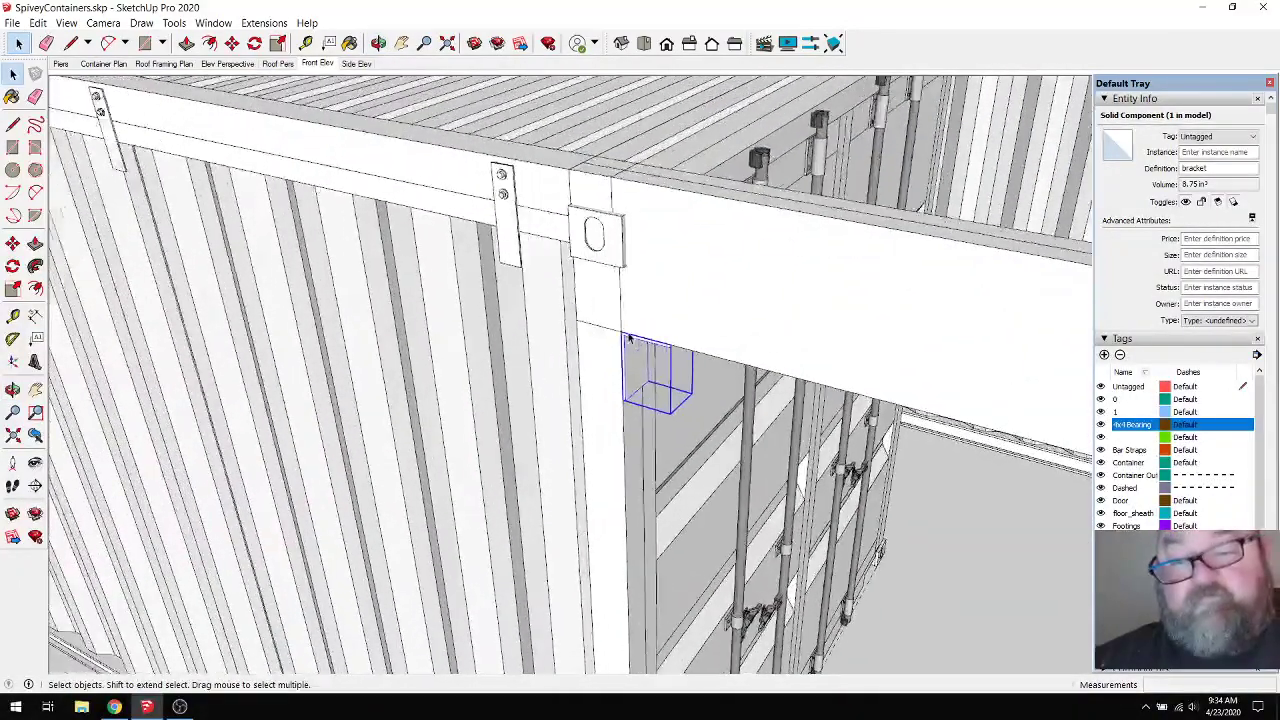
pyautogui.click(232, 43)
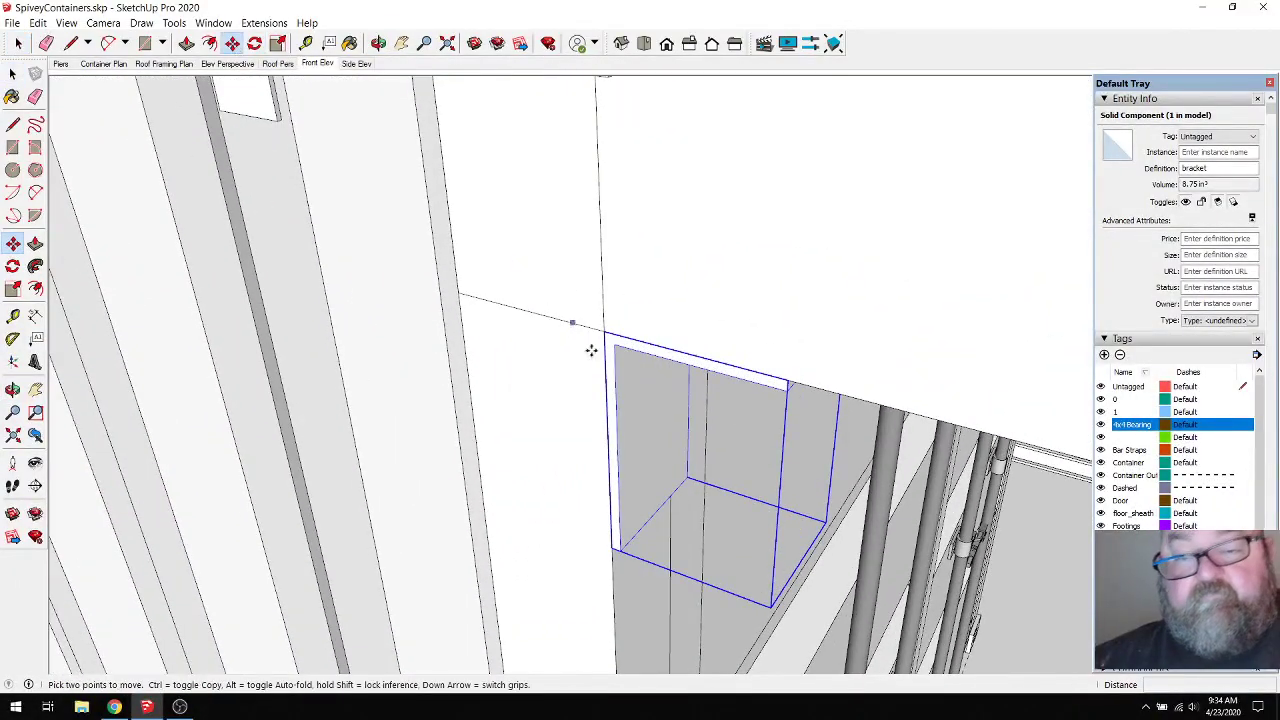
pyautogui.click(604, 336)
pyautogui.press('ctrl')
pyautogui.scroll(-10, 470, 340)
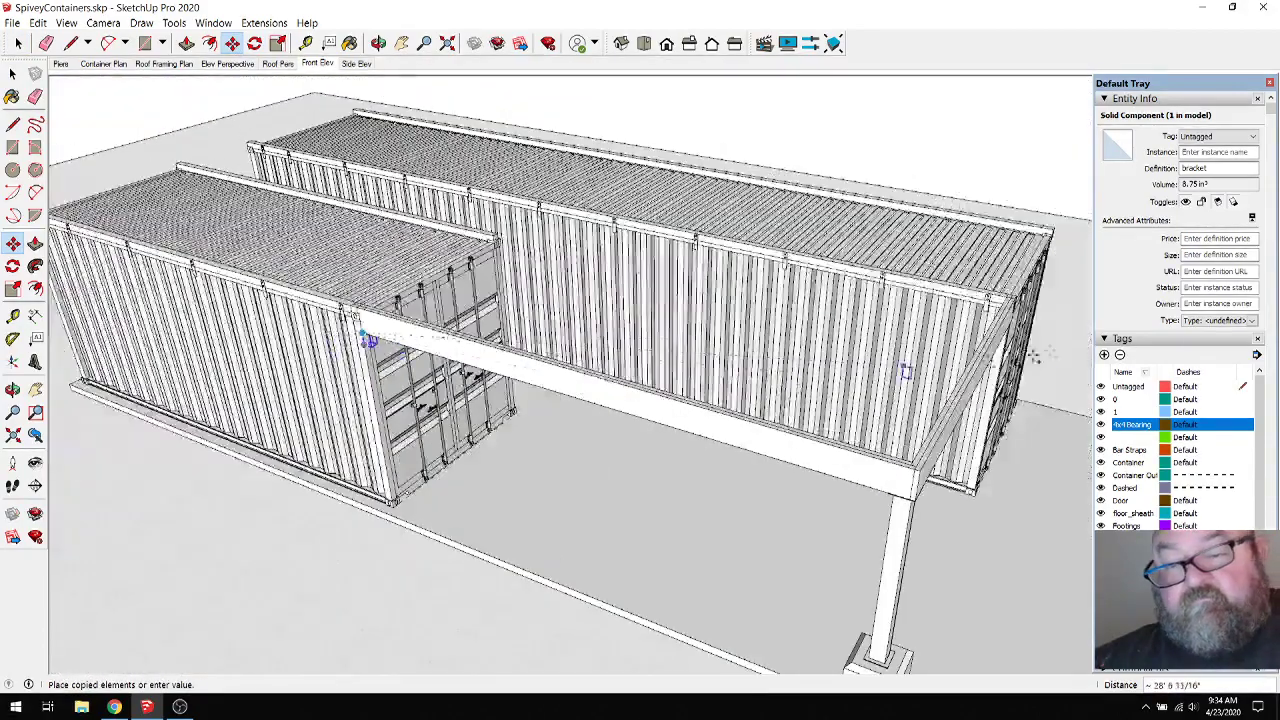
pyautogui.scroll(8, 903, 371)
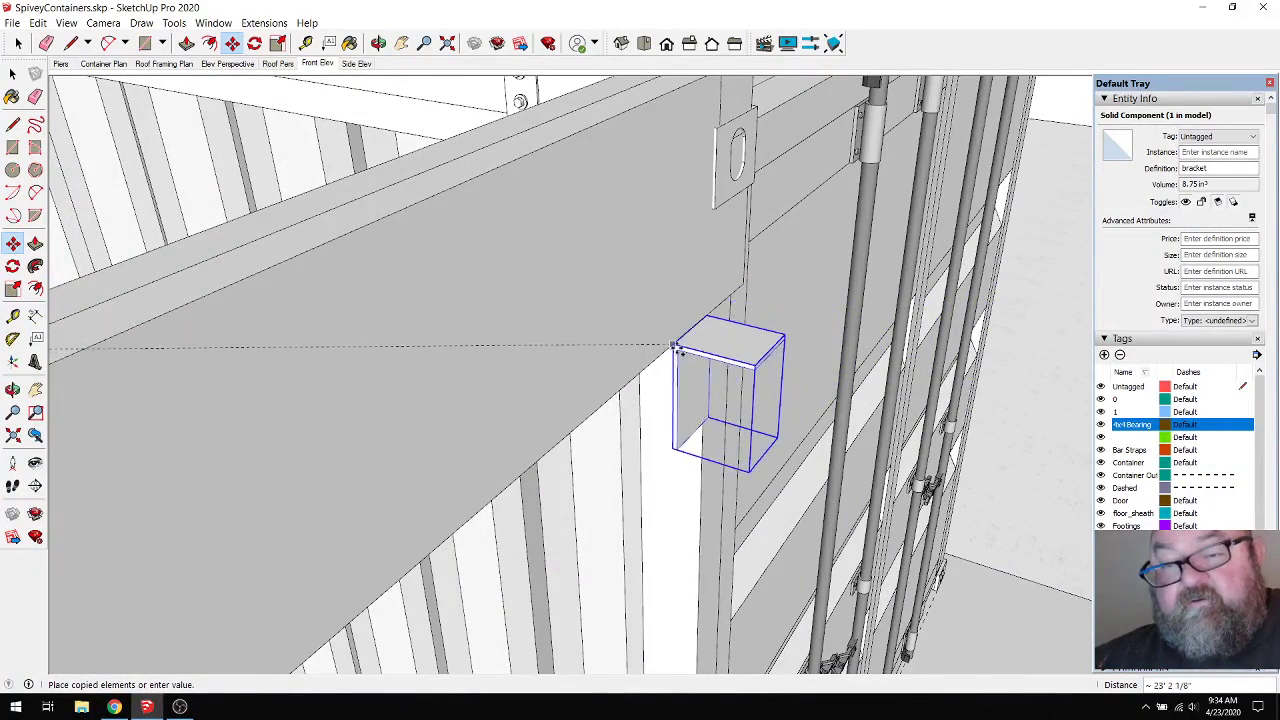
pyautogui.click(676, 347)
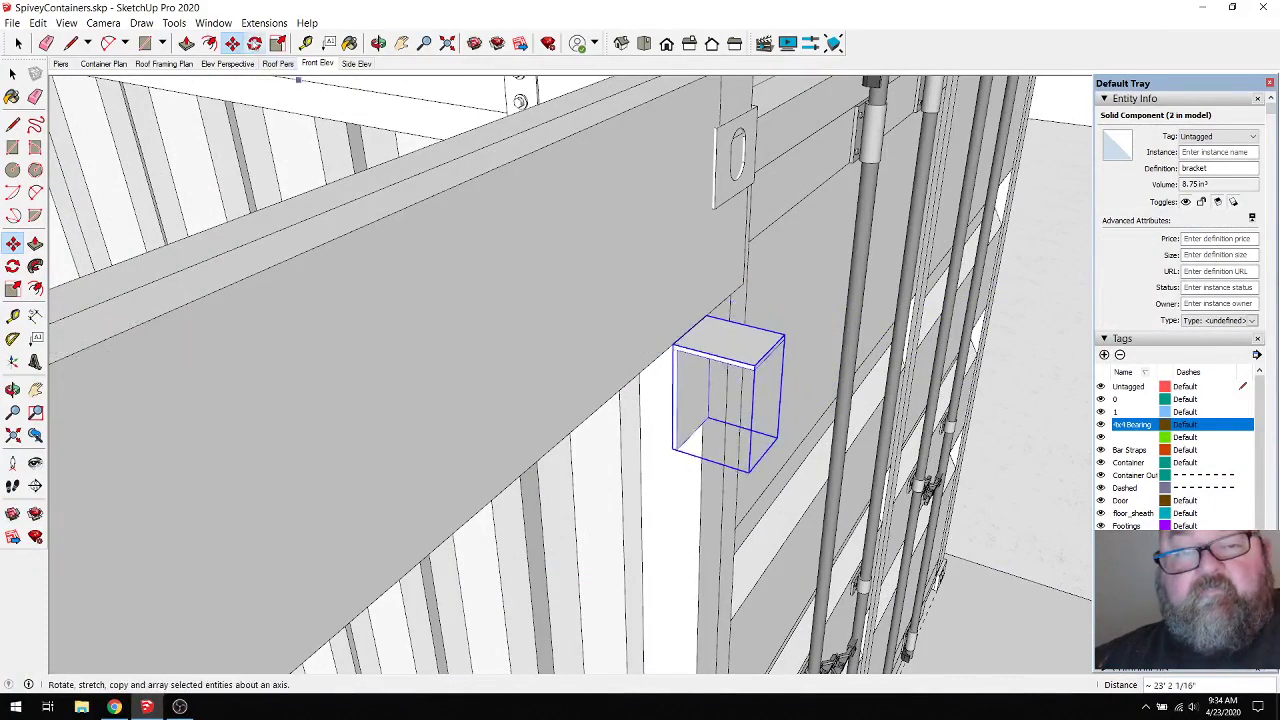
# Step: Rotate the copied bracket about the vertical axis to fit the longer container's post and move it under the beam against that post
pyautogui.click(254, 43)
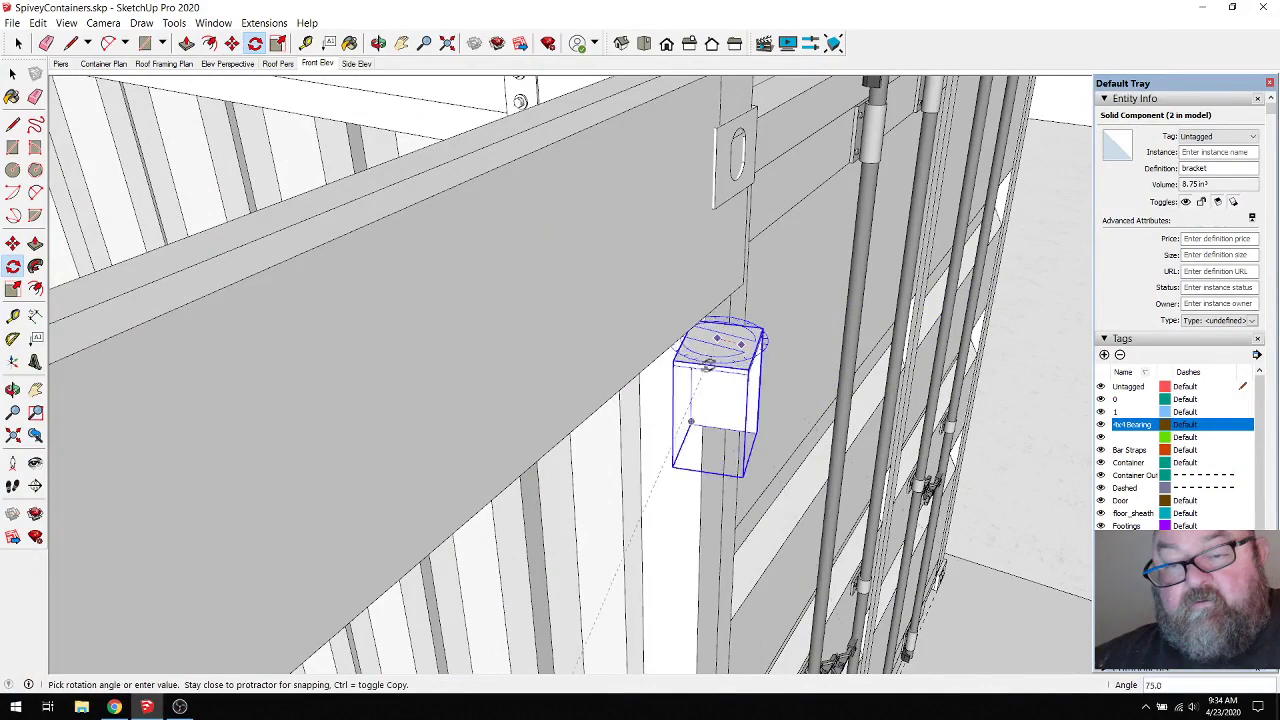
pyautogui.click(379, 43)
pyautogui.moveTo(430, 110); pyautogui.dragTo(719, 199)
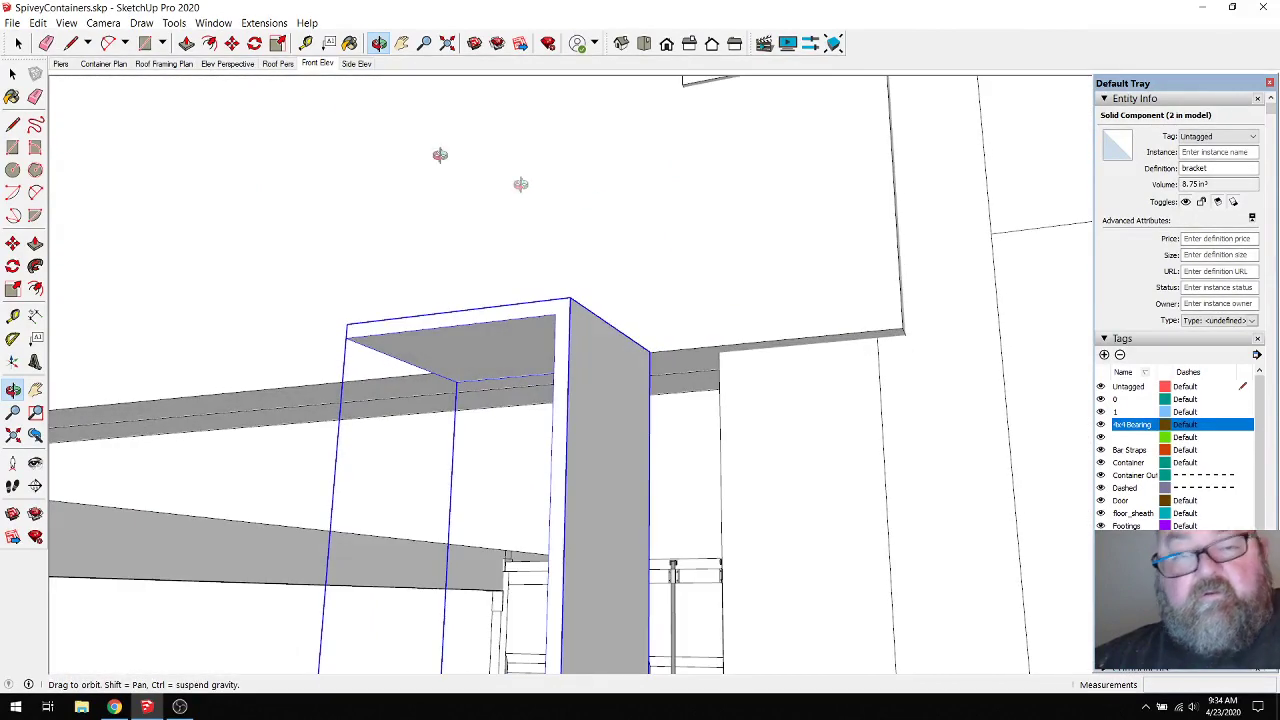
pyautogui.click(231, 43)
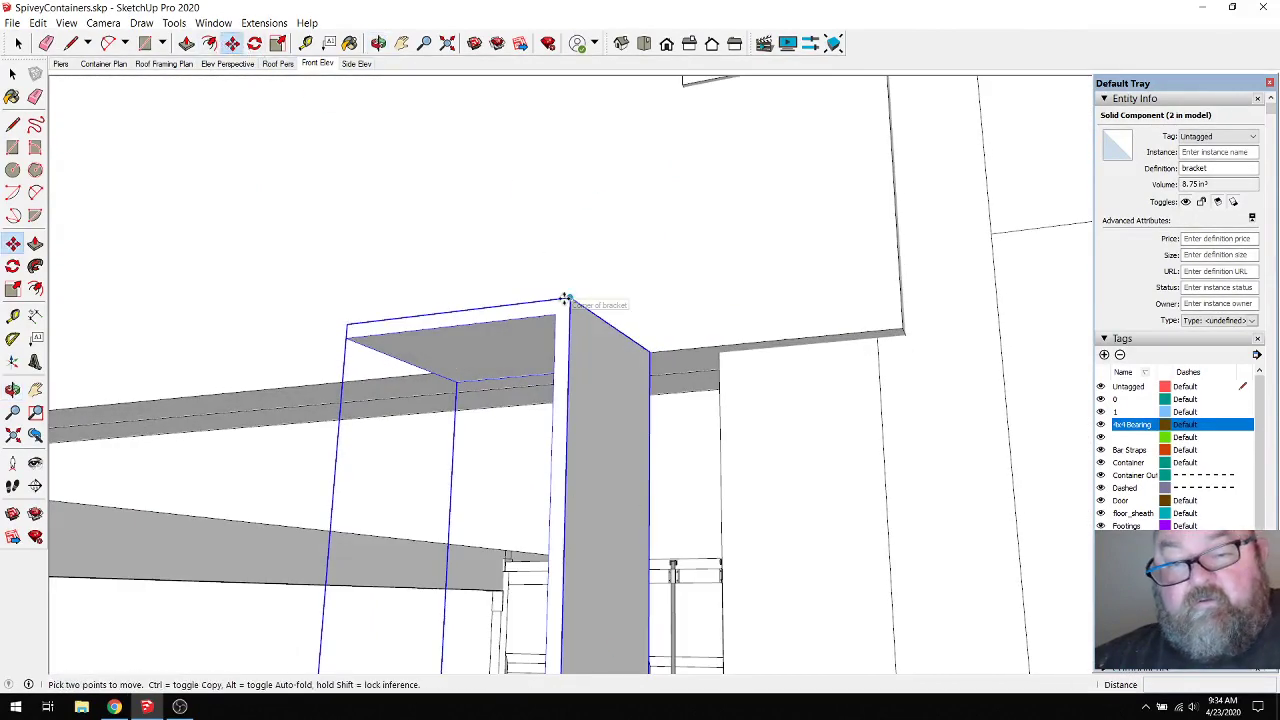
pyautogui.click(565, 299)
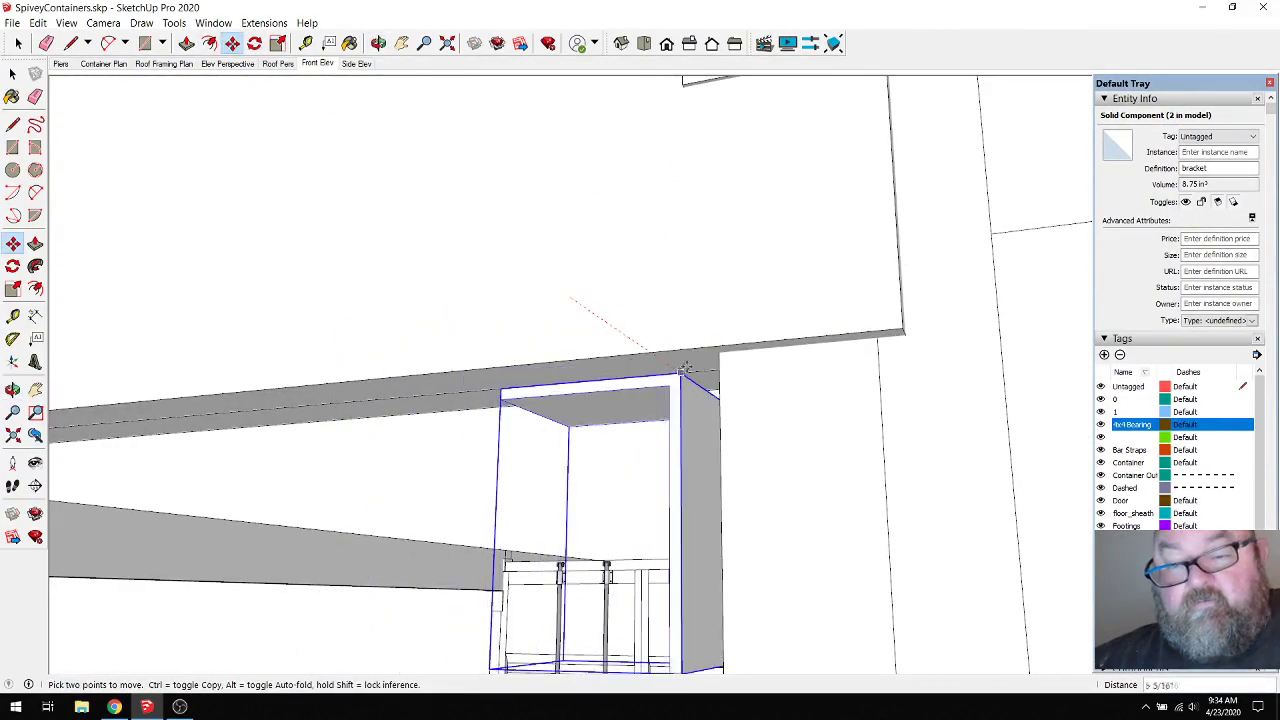
pyautogui.click(612, 403)
# Step: Clear the selection and examine the full layout of both containers, the beams and the corner post from above
pyautogui.click(378, 43)
pyautogui.moveTo(760, 228); pyautogui.dragTo(80, 154)
pyautogui.scroll(-5, 814, 380)
pyautogui.scroll(-5, 846, 380)
pyautogui.press('space')
pyautogui.click(107, 125)
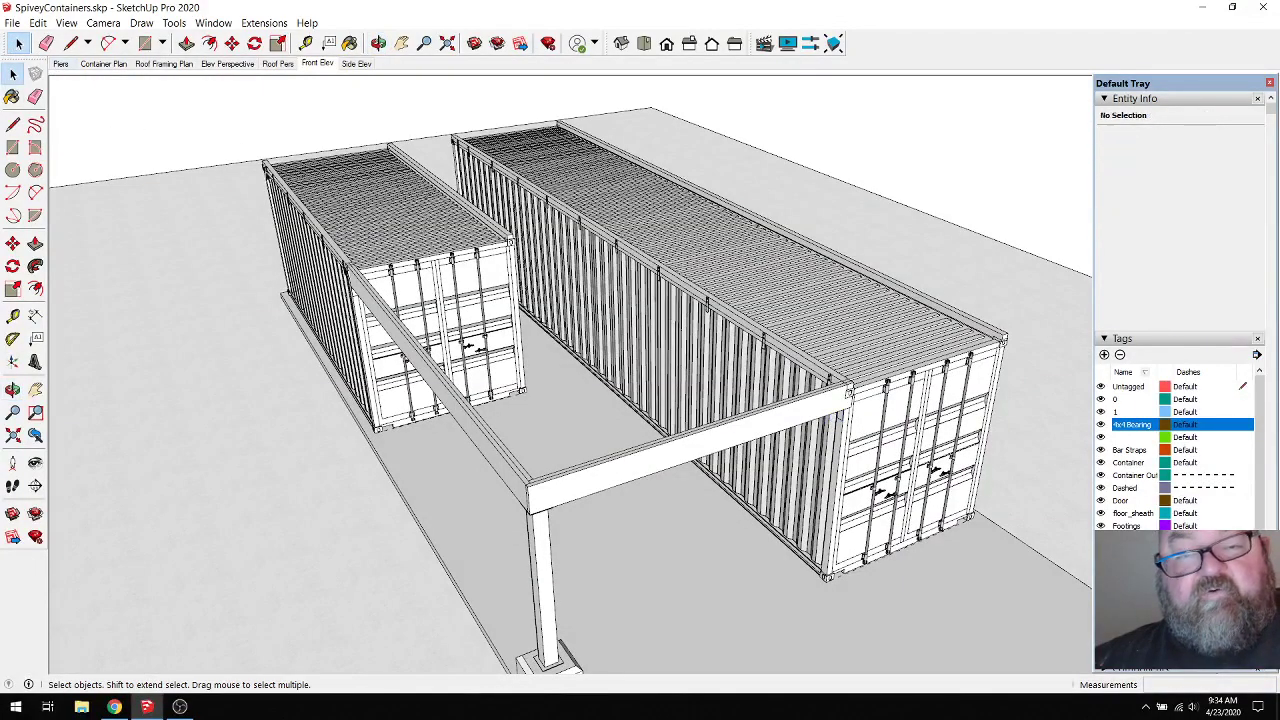
pyautogui.click(378, 43)
pyautogui.moveTo(430, 160); pyautogui.dragTo(257, 10)
# Step: Start a roof truss of the Common family with the Medeek Truss extension
pyautogui.click(263, 22)
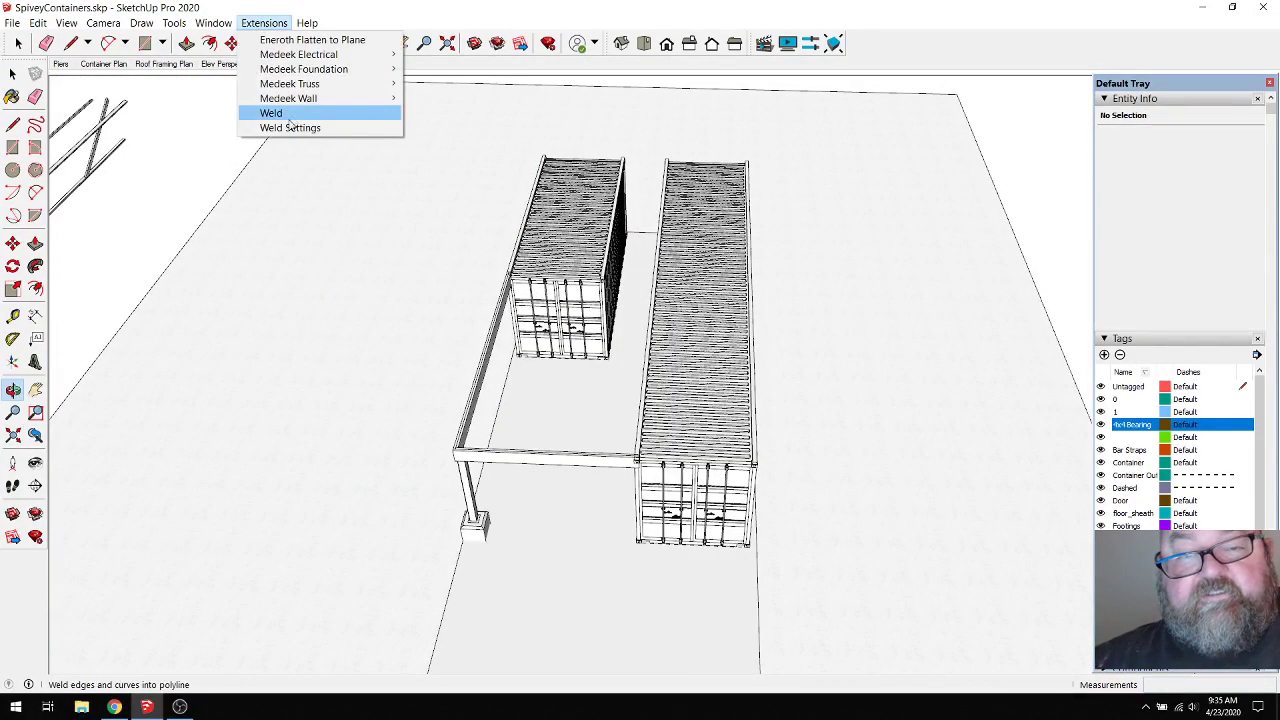
pyautogui.moveTo(300, 84)
pyautogui.click(435, 85)
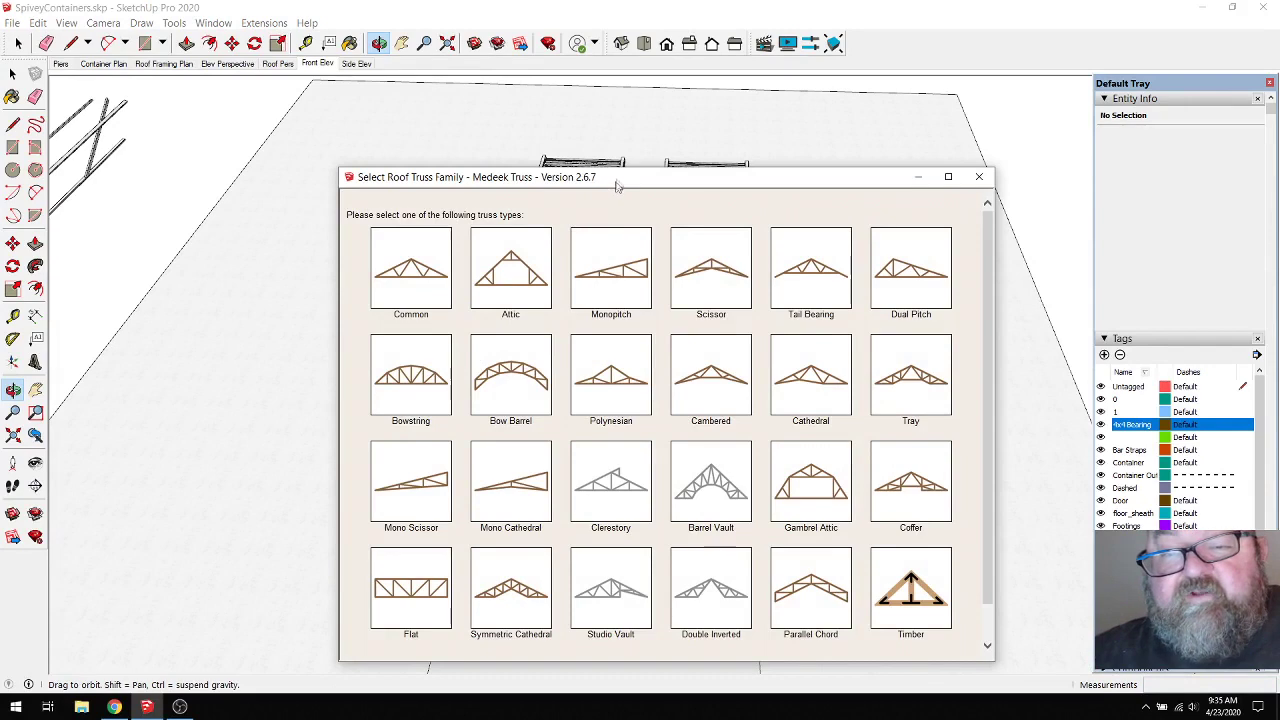
pyautogui.moveTo(616, 184); pyautogui.dragTo(589, 107)
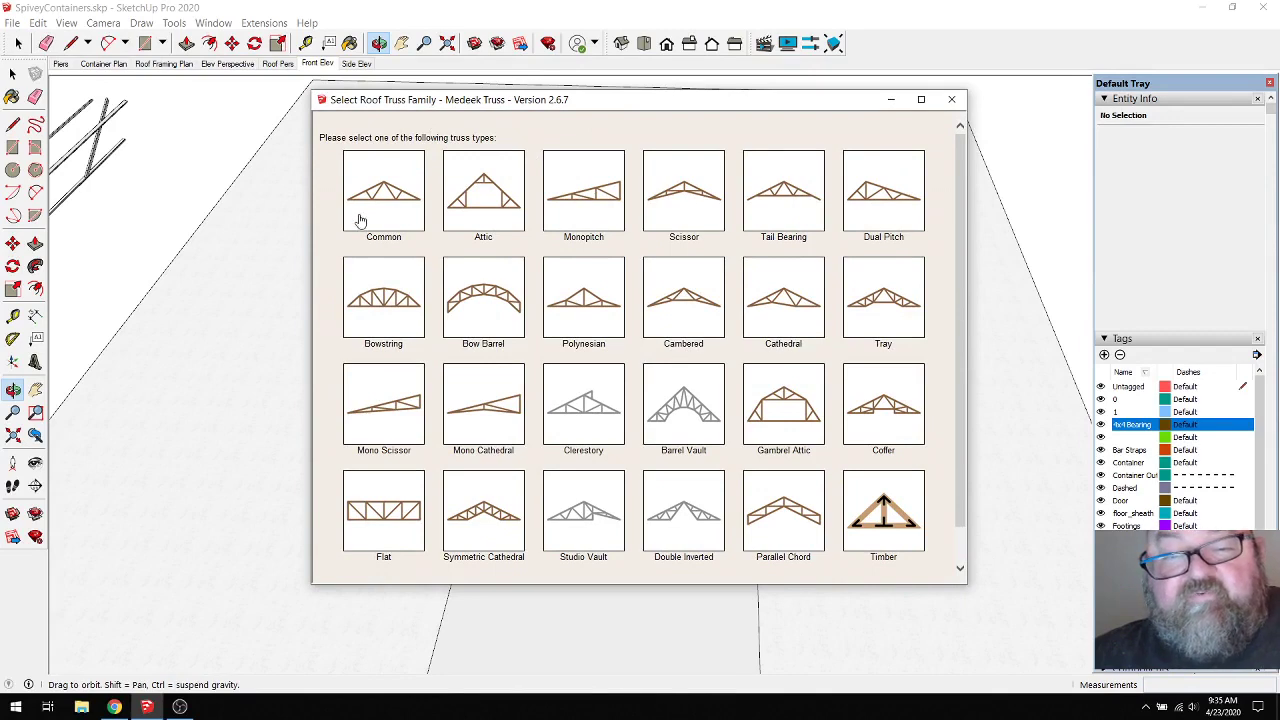
pyautogui.click(395, 216)
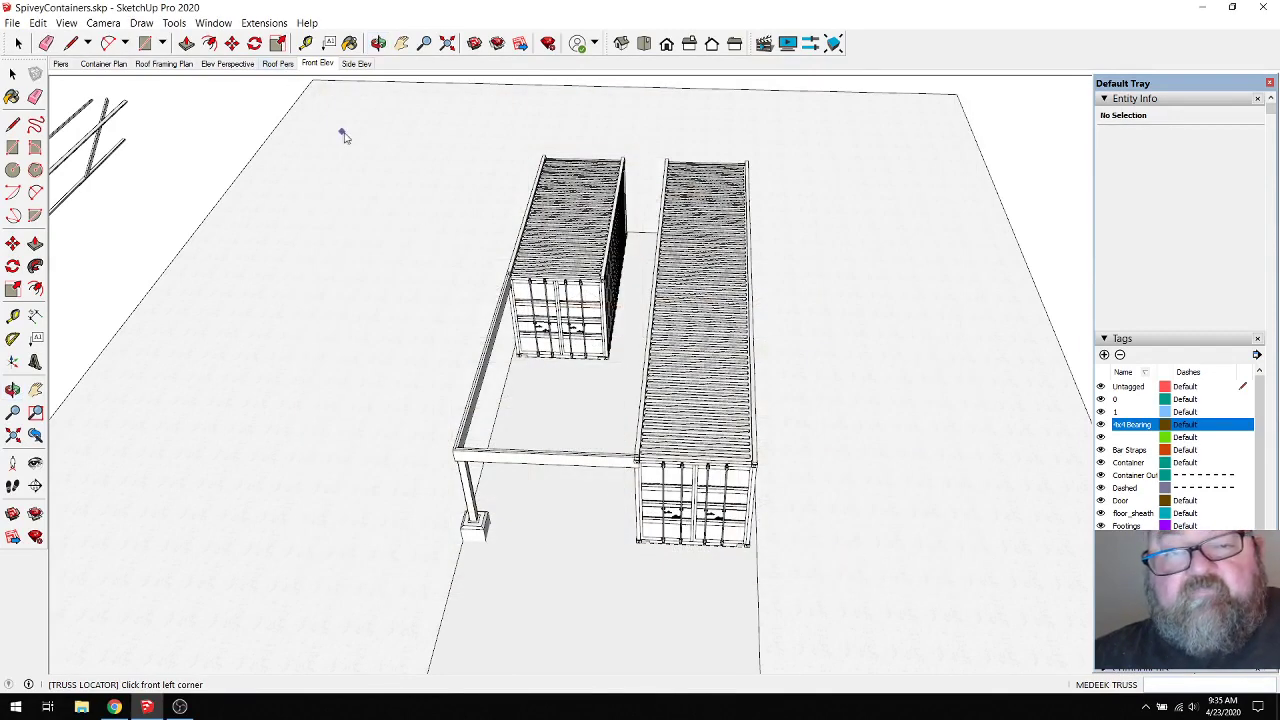
# Step: Locate the common trusses from the beam corner above the post, across to the longer container's outer corner and back to its far end
pyautogui.scroll(10, 458, 470)
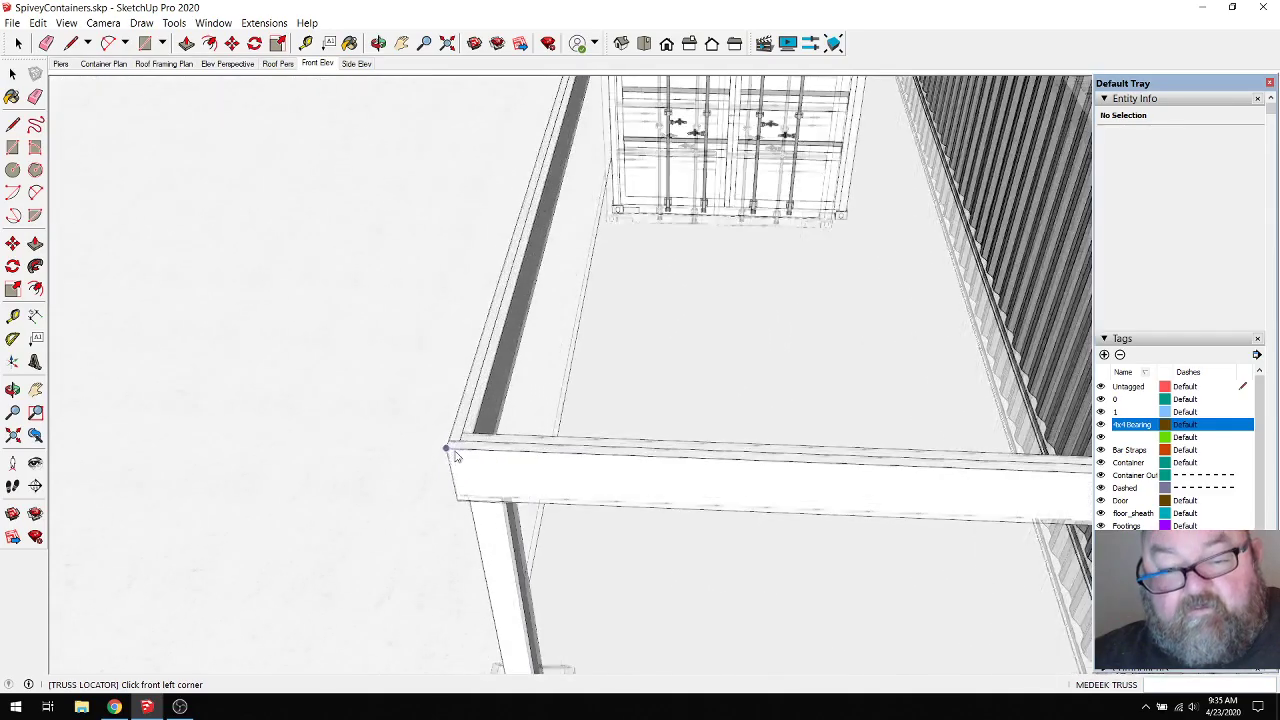
pyautogui.click(447, 451)
pyautogui.scroll(-10, 250, 480)
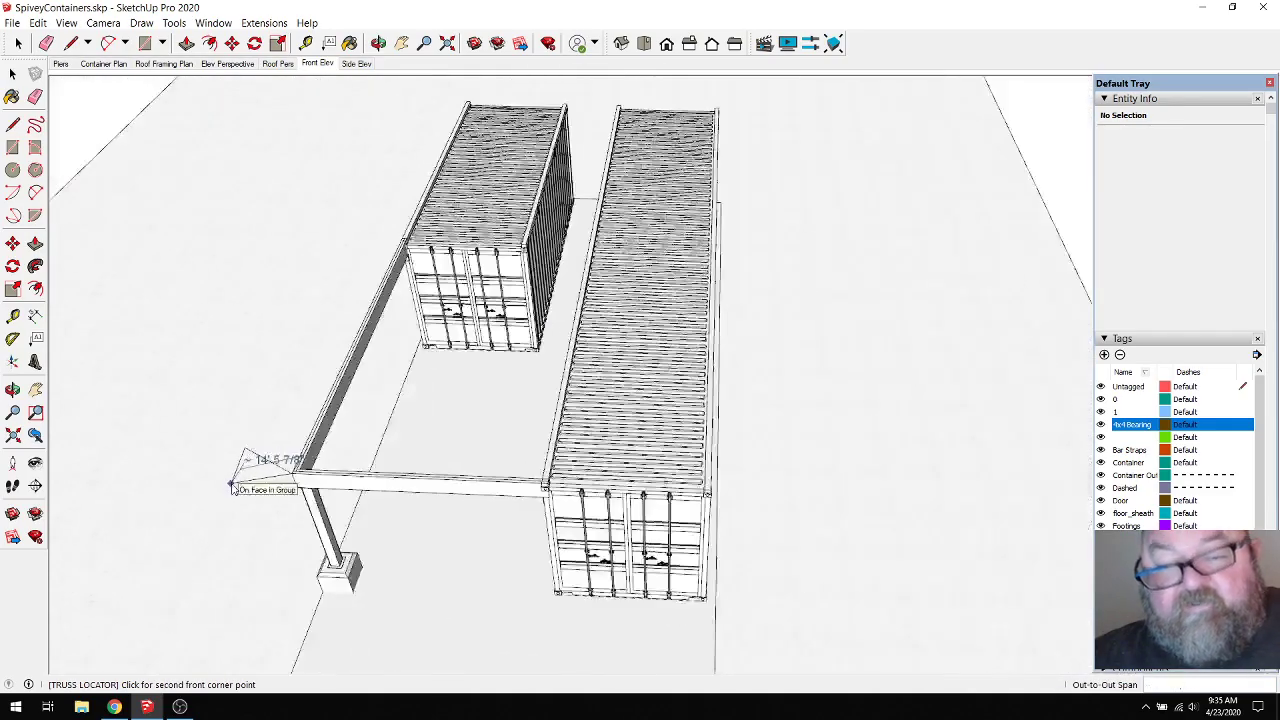
pyautogui.scroll(6, 570, 162)
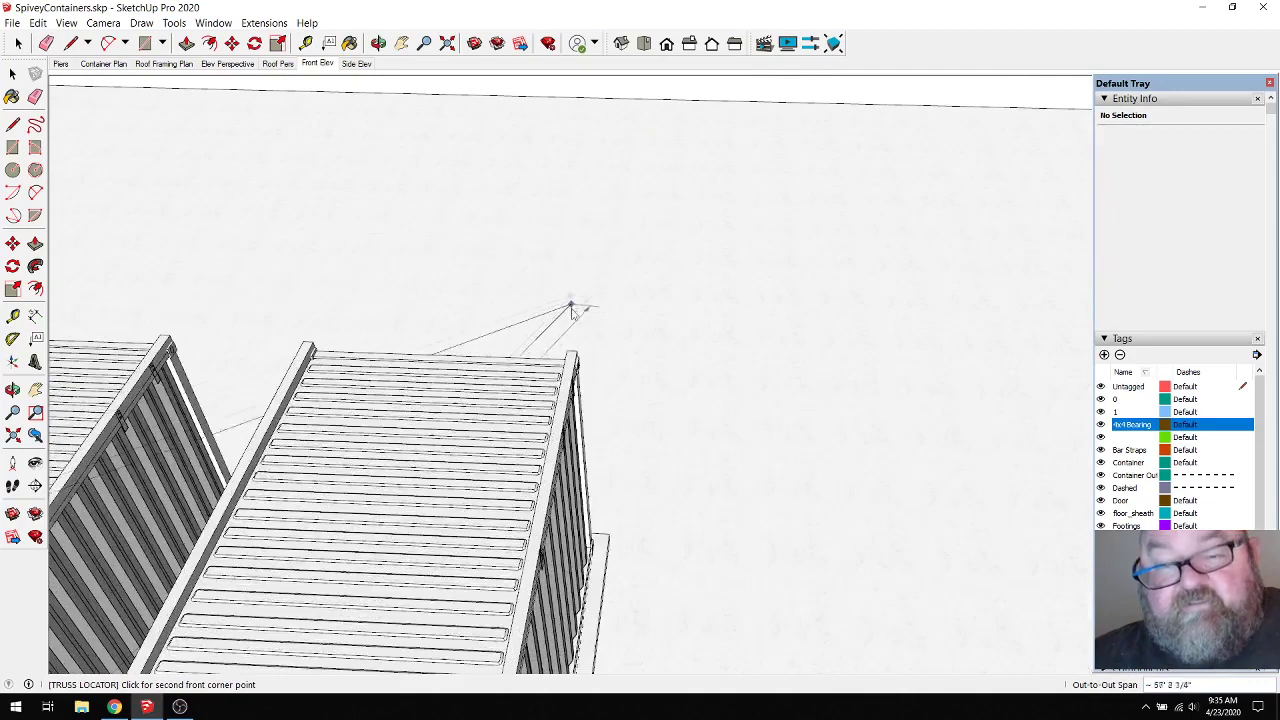
pyautogui.scroll(-10, 576, 355)
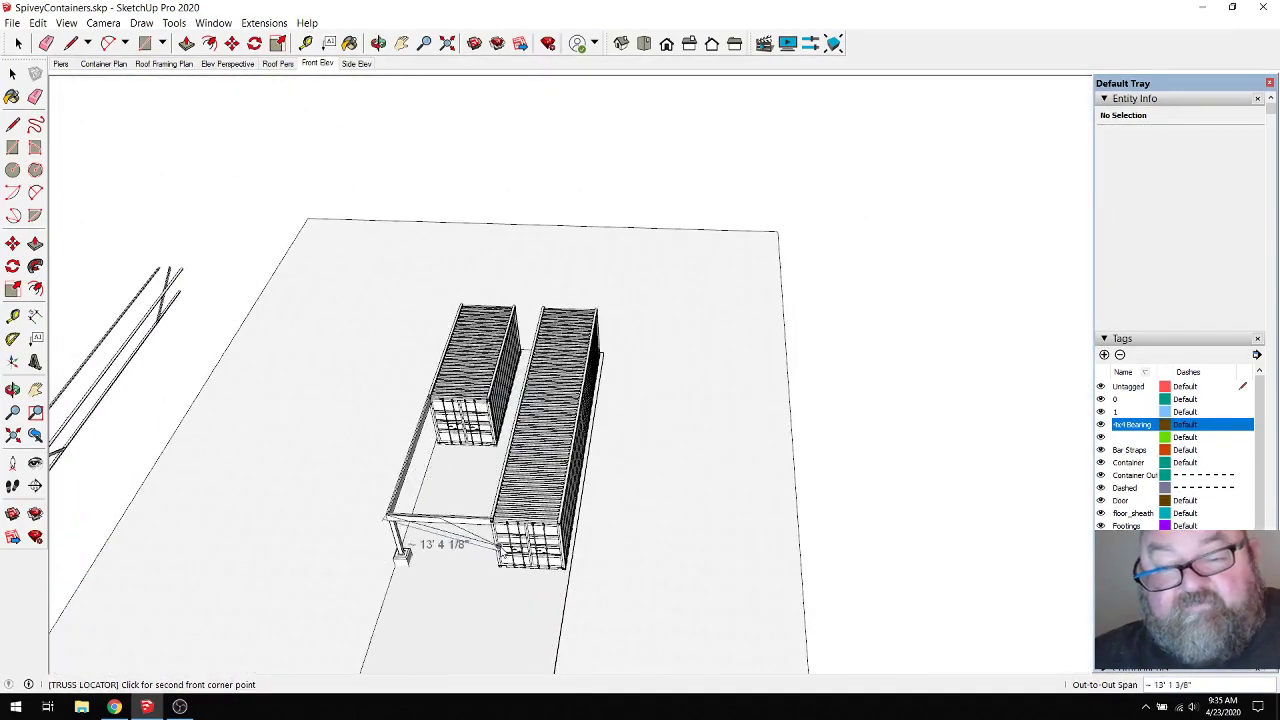
pyautogui.scroll(10, 585, 520)
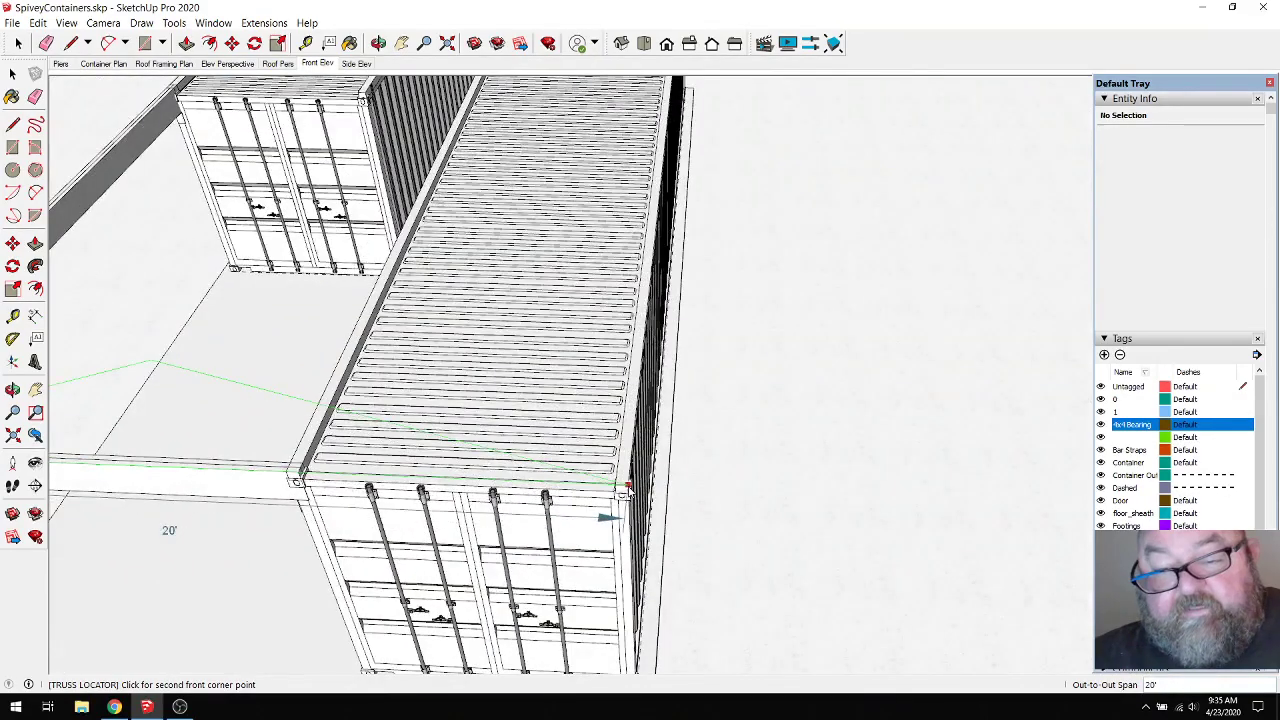
pyautogui.scroll(-10, 627, 490)
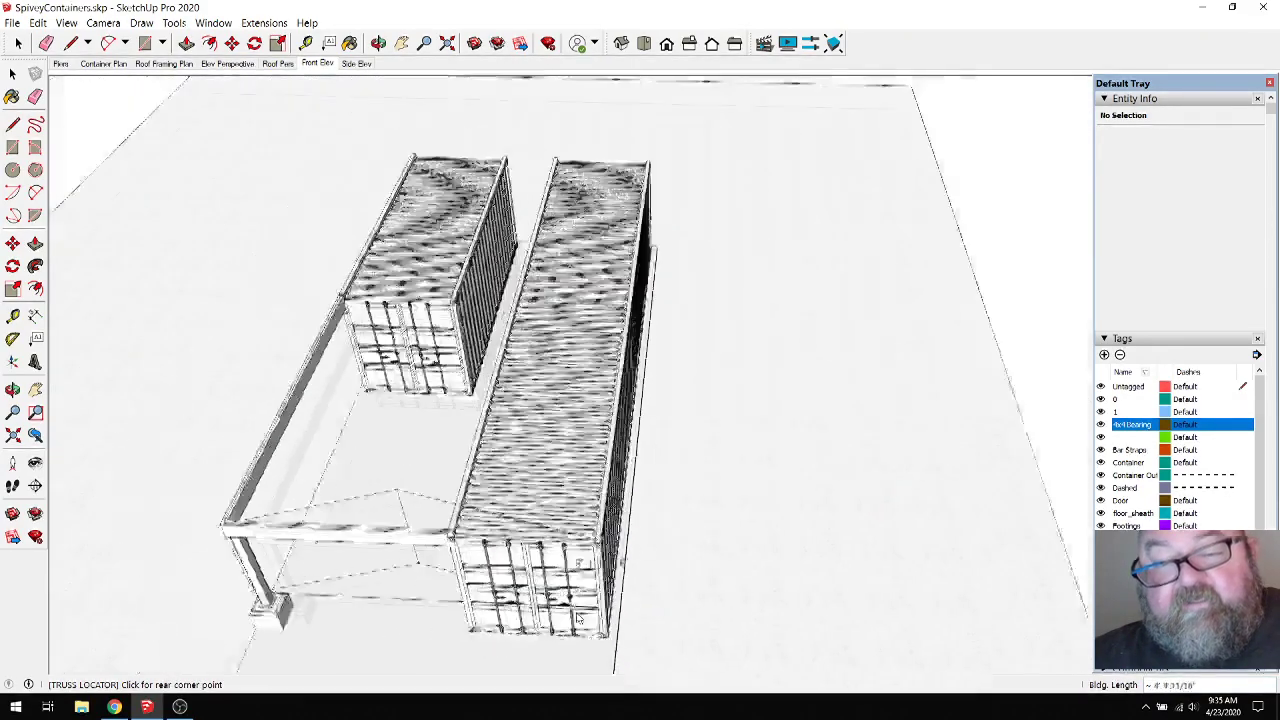
pyautogui.scroll(6, 620, 210)
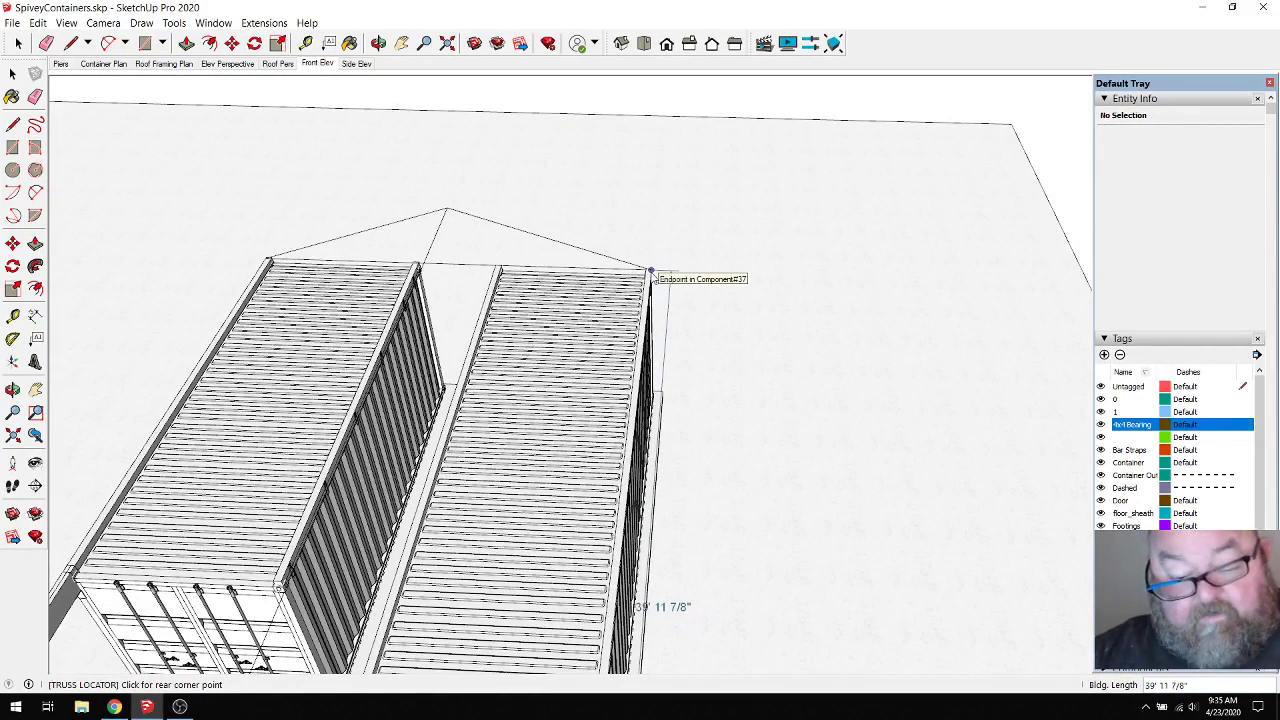
pyautogui.click(651, 271)
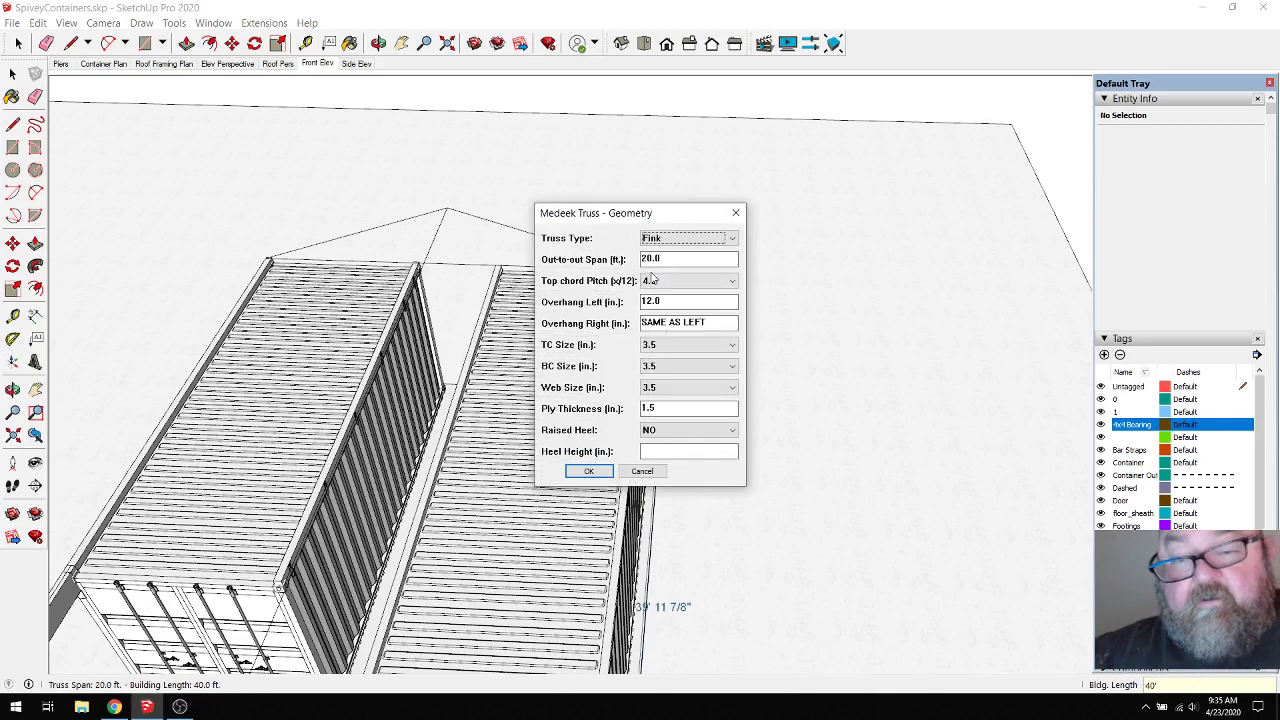
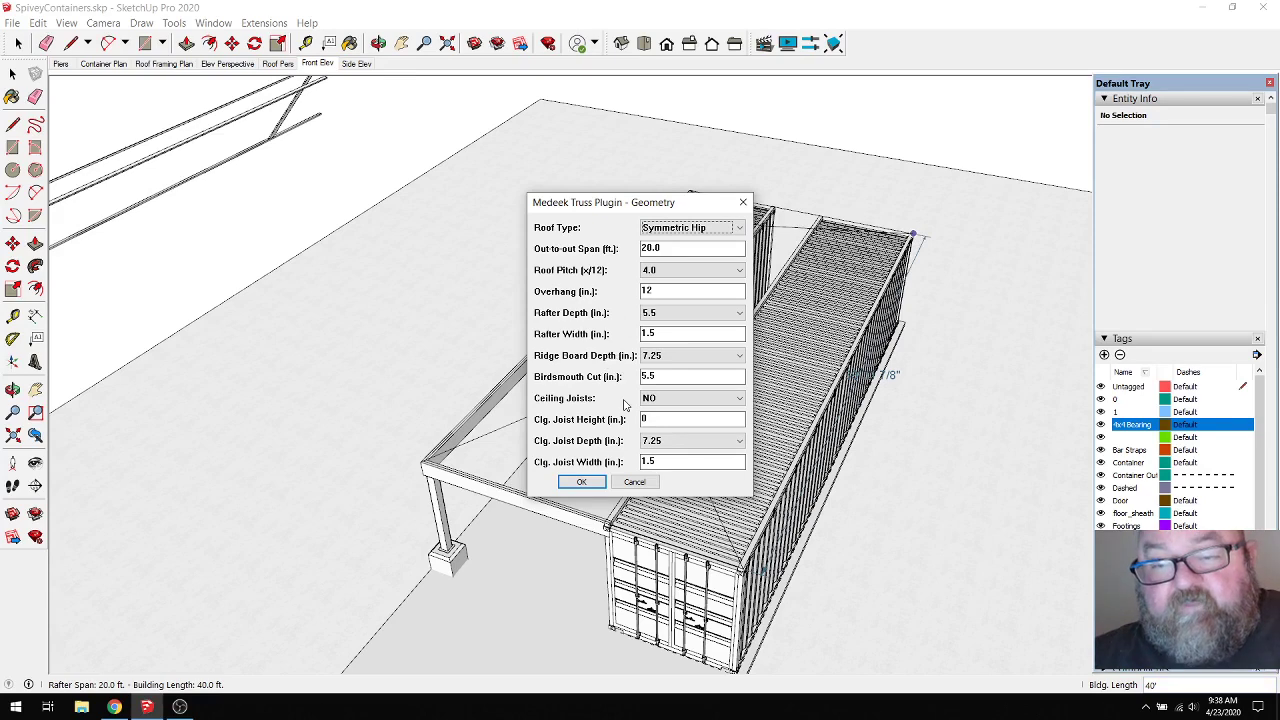
# Step: Enable ceiling joists for the symmetric hip roof and accept its geometry
pyautogui.click(740, 399)
pyautogui.click(708, 426)
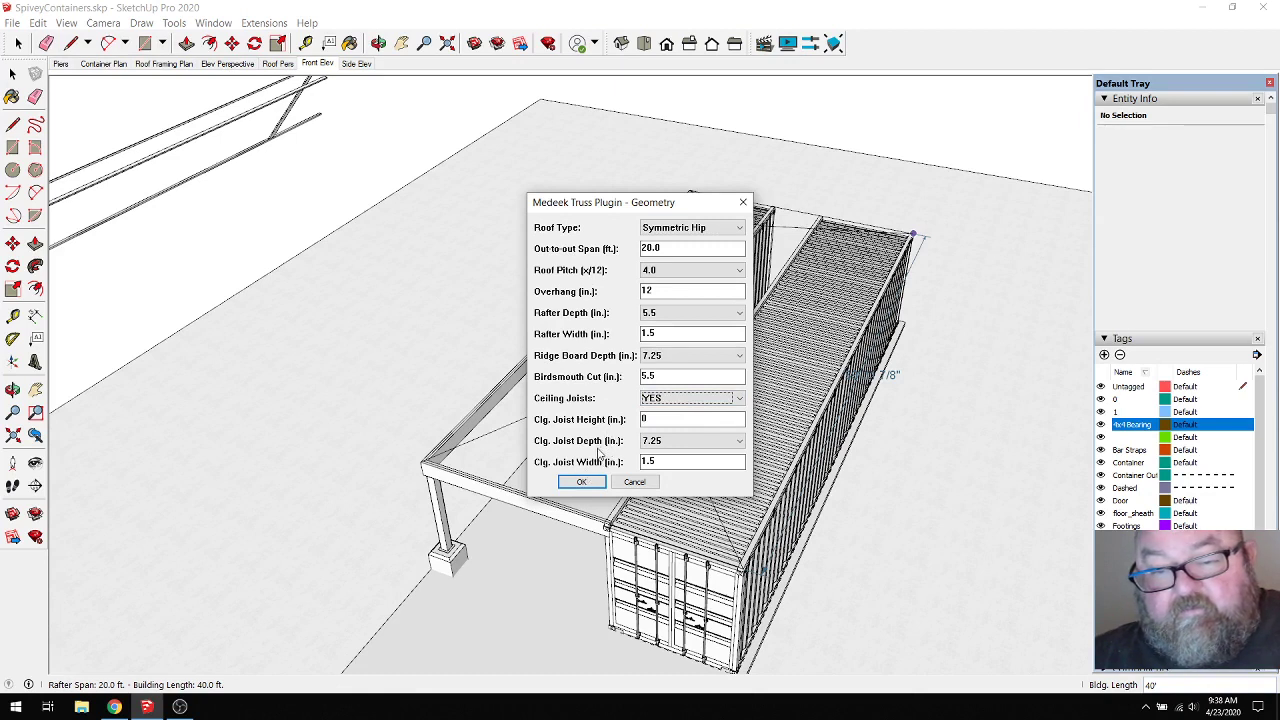
pyautogui.click(581, 481)
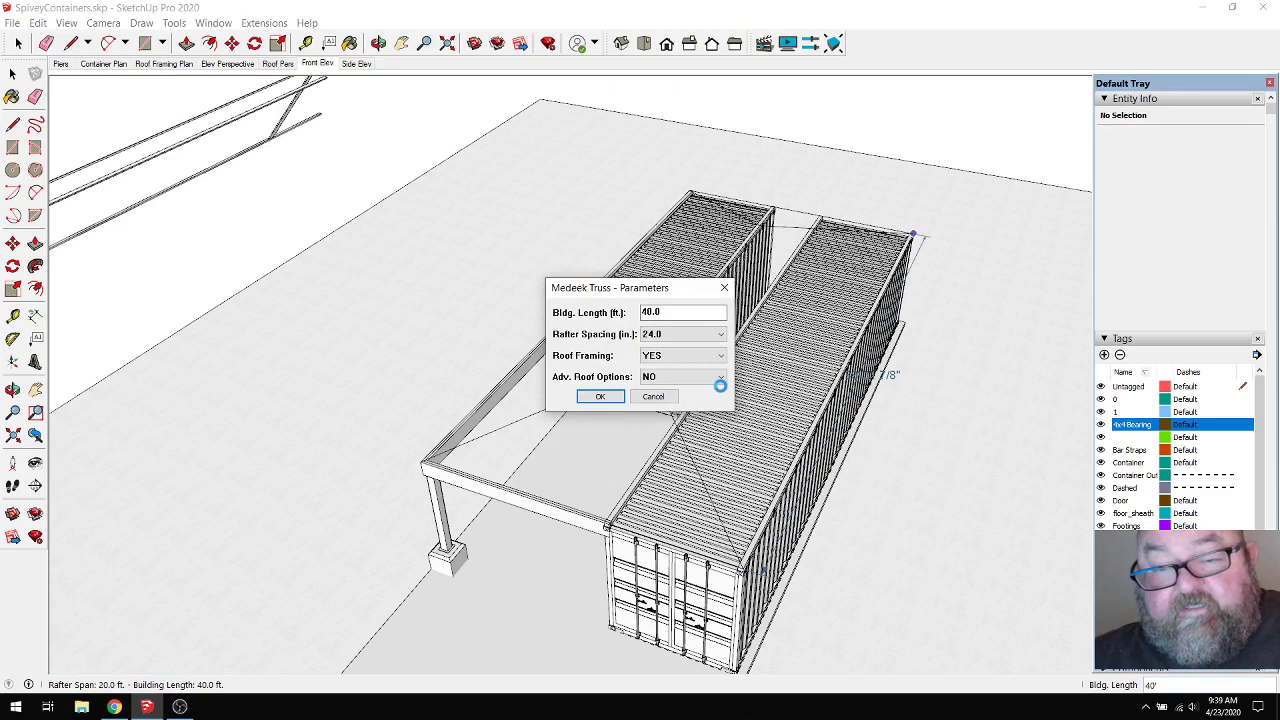
# Step: Enable advanced roof options, set the rafter spacing to 16 in., and generate the hip roof framing with the advanced options as preset
pyautogui.click(720, 382)
pyautogui.click(705, 397)
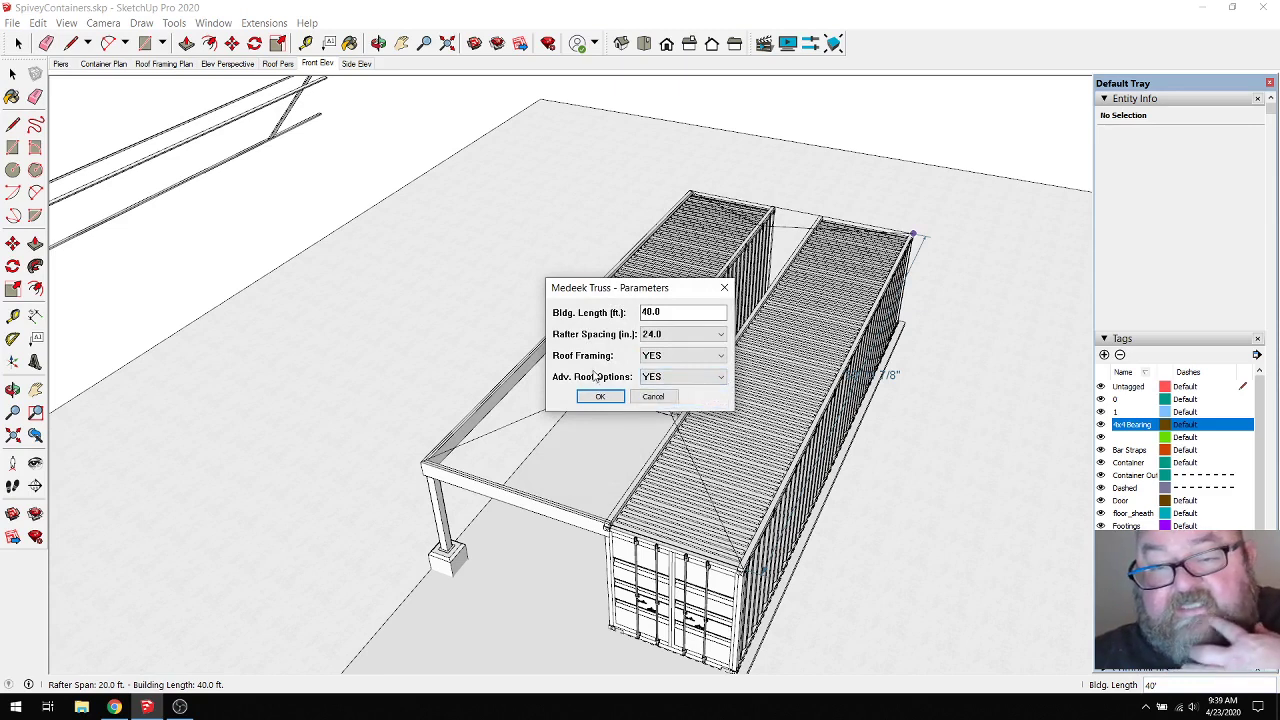
pyautogui.click(720, 334)
pyautogui.click(675, 358)
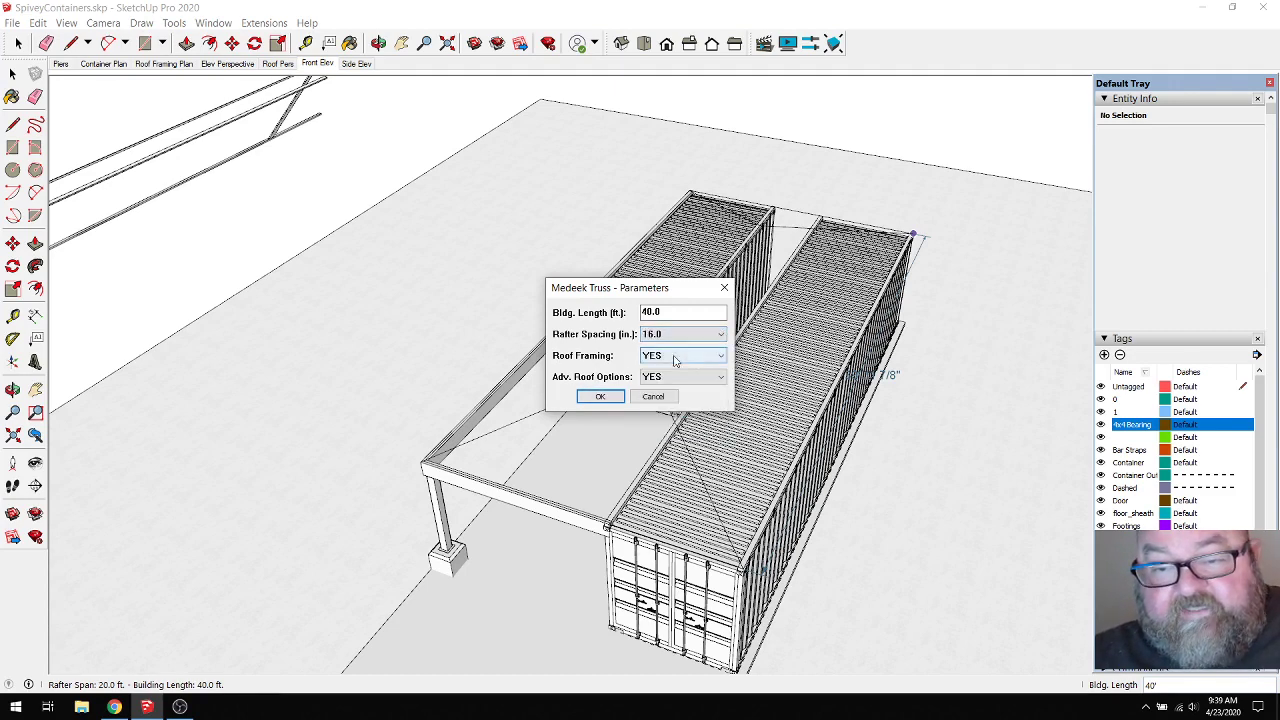
pyautogui.click(600, 397)
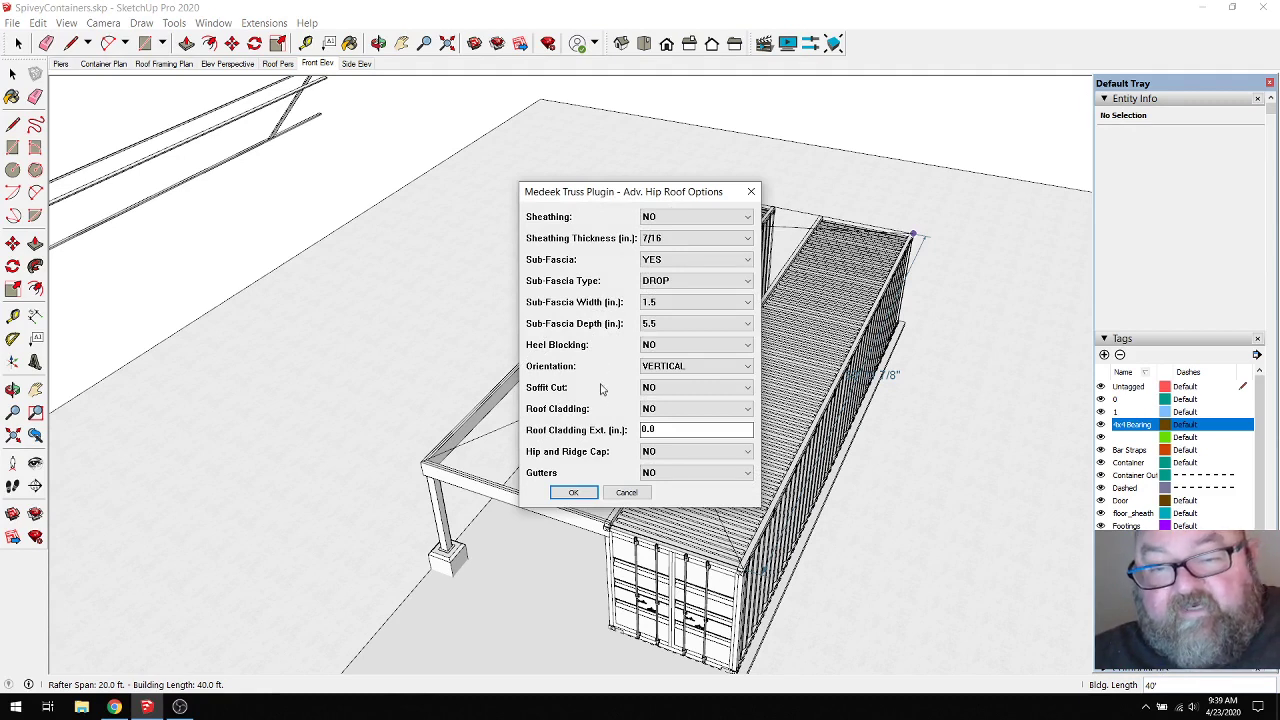
pyautogui.click(578, 494)
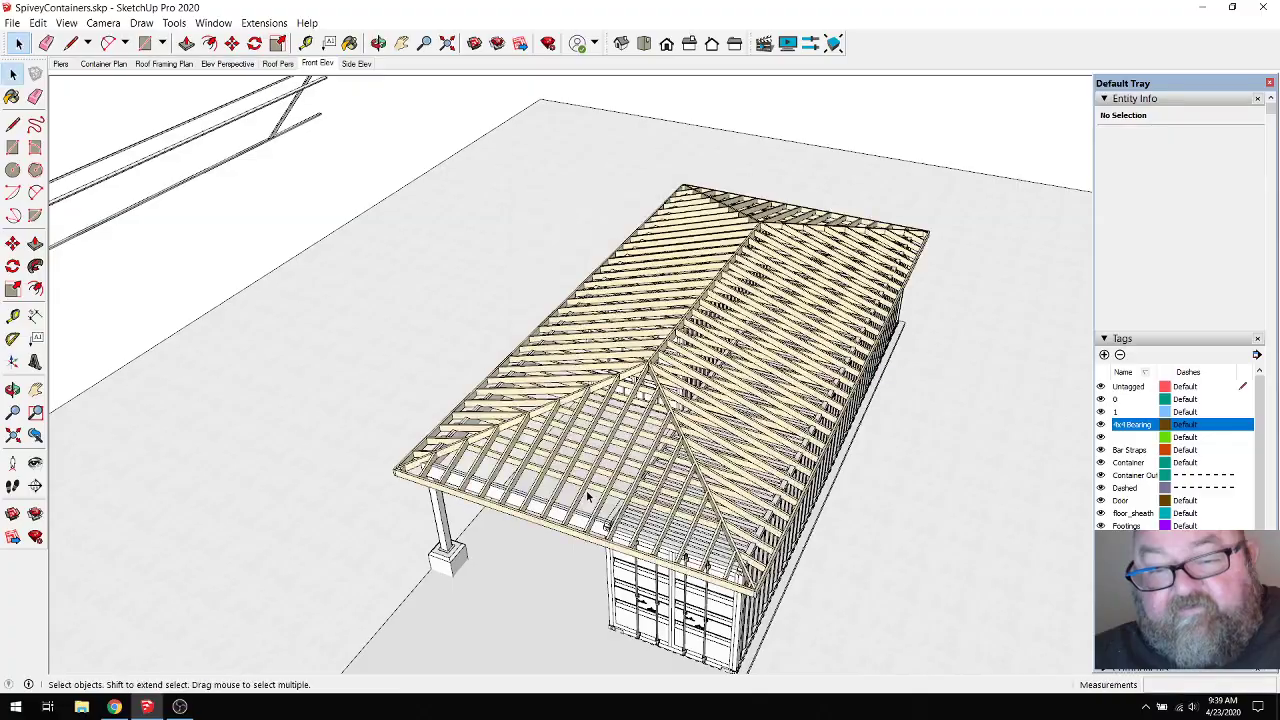
# Step: Examine how the rafters, ceiling joists and sub-fascia meet at the eave above the container wall
pyautogui.press('o')
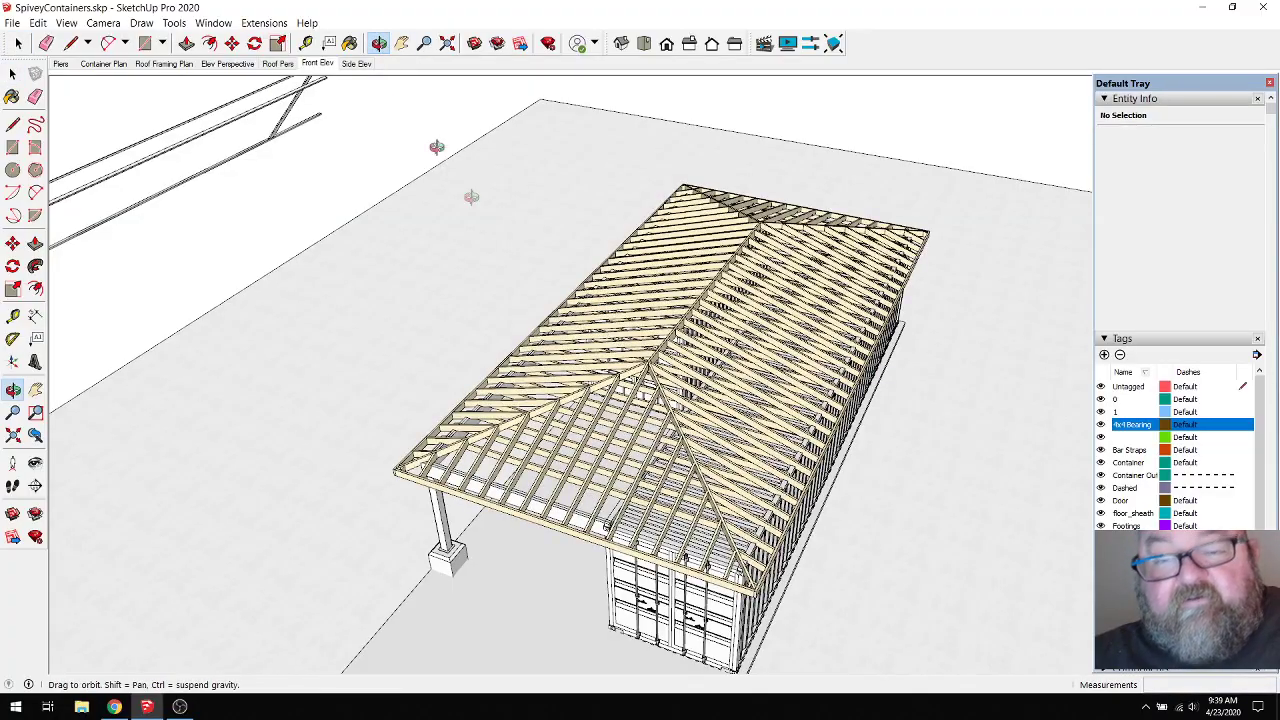
pyautogui.moveTo(690, 524); pyautogui.dragTo(574, 390)
pyautogui.scroll(5, 600, 490)
pyautogui.scroll(6, 576, 395)
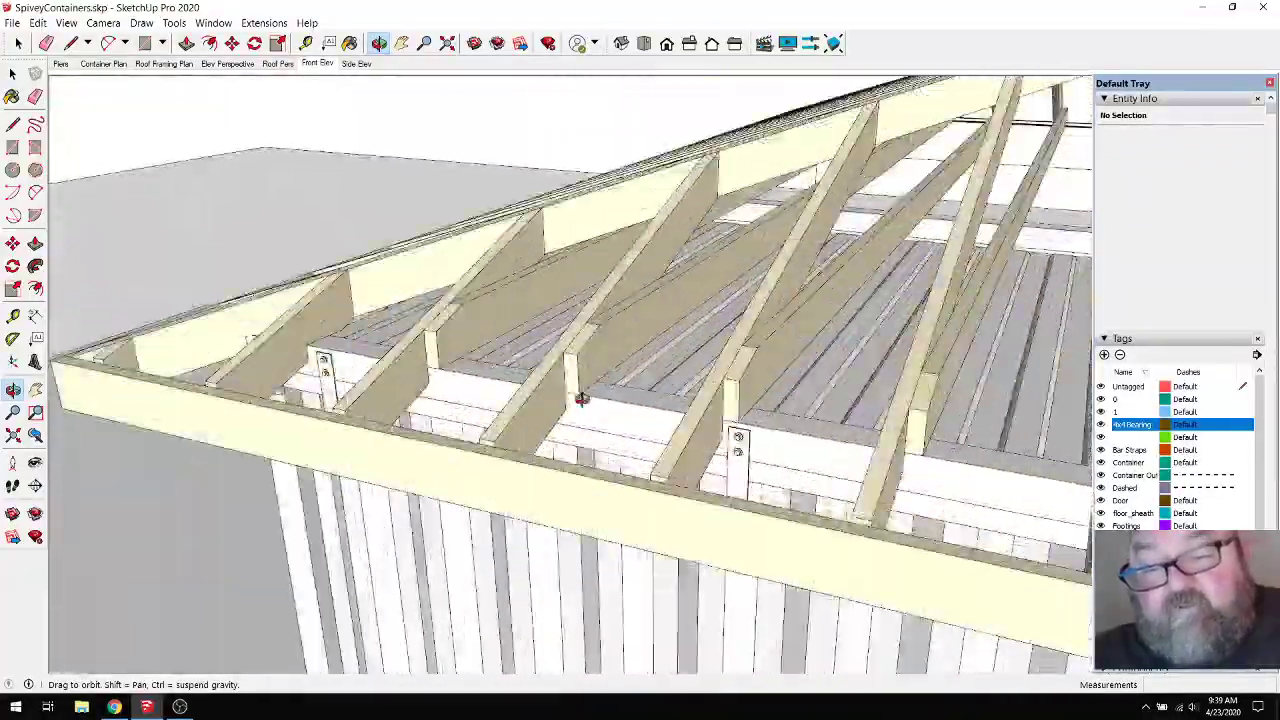
pyautogui.scroll(-8, 491, 411)
# Step: Examine the hip roof framing from the sides and above the corner post, including the hips and the beams below
pyautogui.moveTo(466, 409); pyautogui.dragTo(860, 342)
pyautogui.moveTo(776, 400); pyautogui.dragTo(391, 397)
pyautogui.scroll(3, 541, 404)
pyautogui.moveTo(541, 404); pyautogui.dragTo(1011, 321)
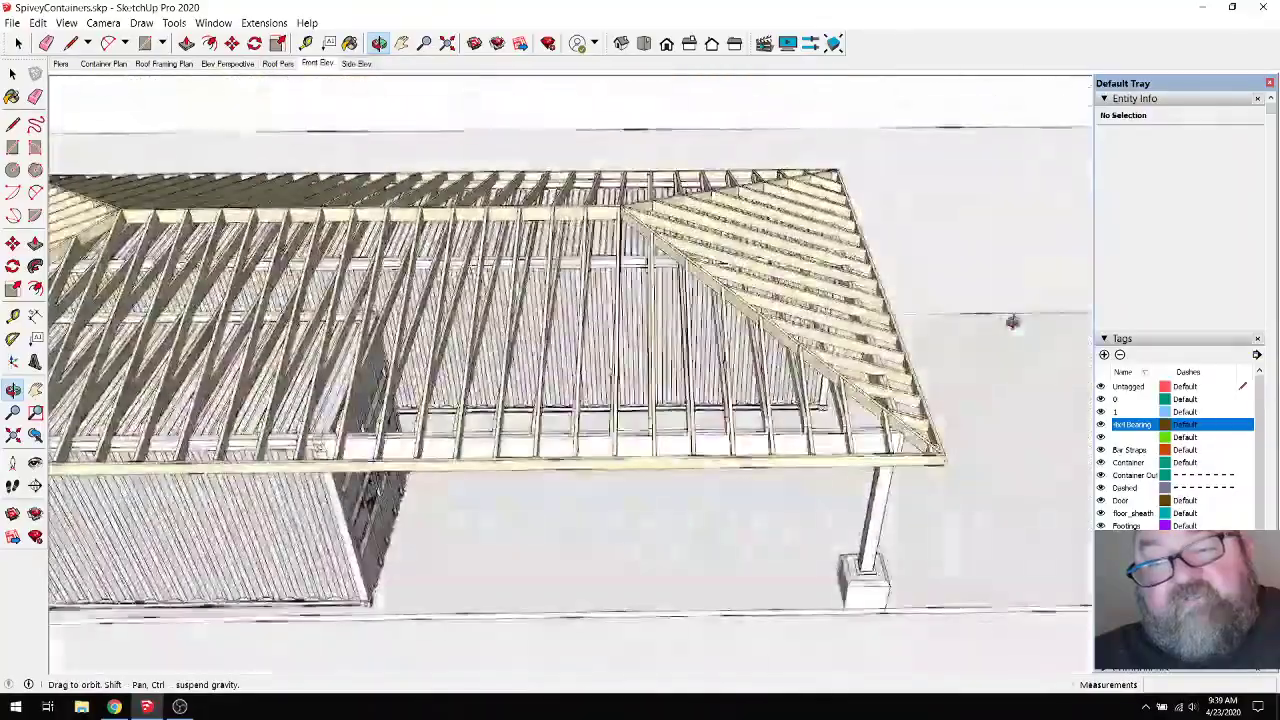
pyautogui.scroll(-4, 957, 403)
pyautogui.moveTo(766, 409); pyautogui.dragTo(424, 426)
pyautogui.scroll(5, 760, 551)
pyautogui.moveTo(470, 525); pyautogui.dragTo(325, 412)
pyautogui.scroll(5, 689, 459)
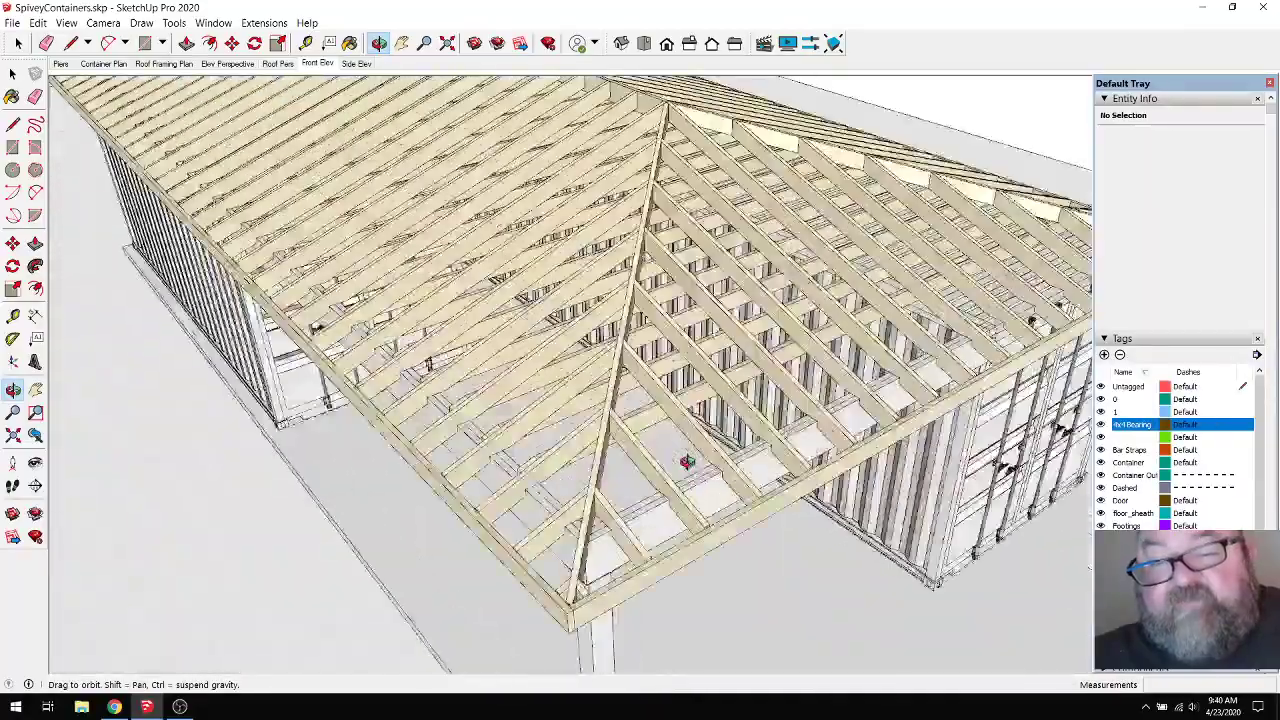
pyautogui.scroll(-3, 743, 457)
pyautogui.scroll(-10, 743, 457)
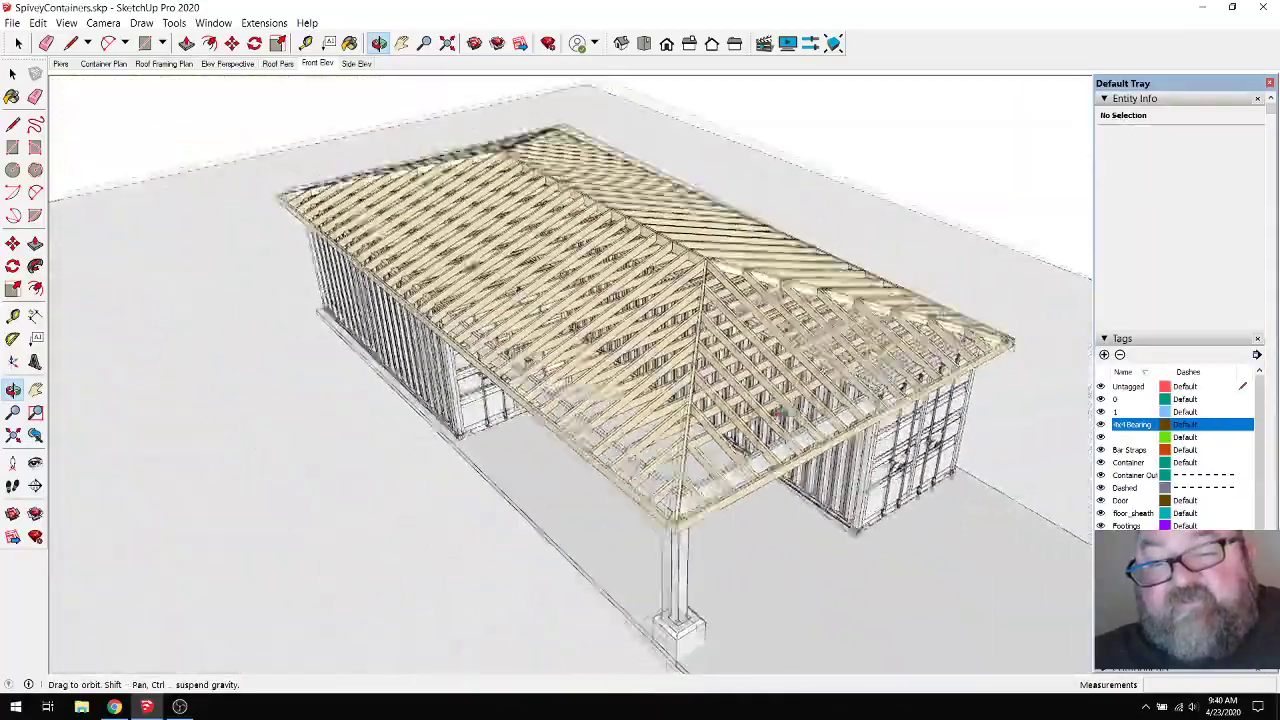
pyautogui.moveTo(733, 392); pyautogui.dragTo(779, 579)
pyautogui.press('space')
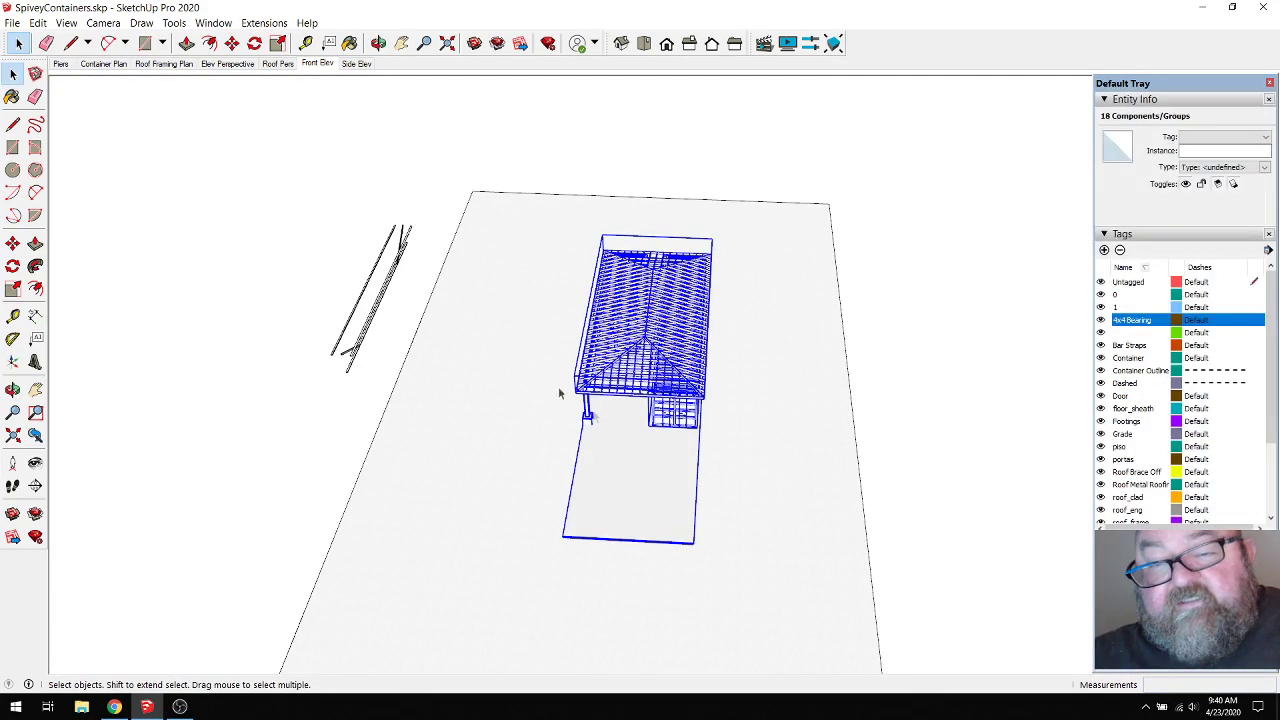
pyautogui.click(231, 44)
pyautogui.scroll(-4, 417, 446)
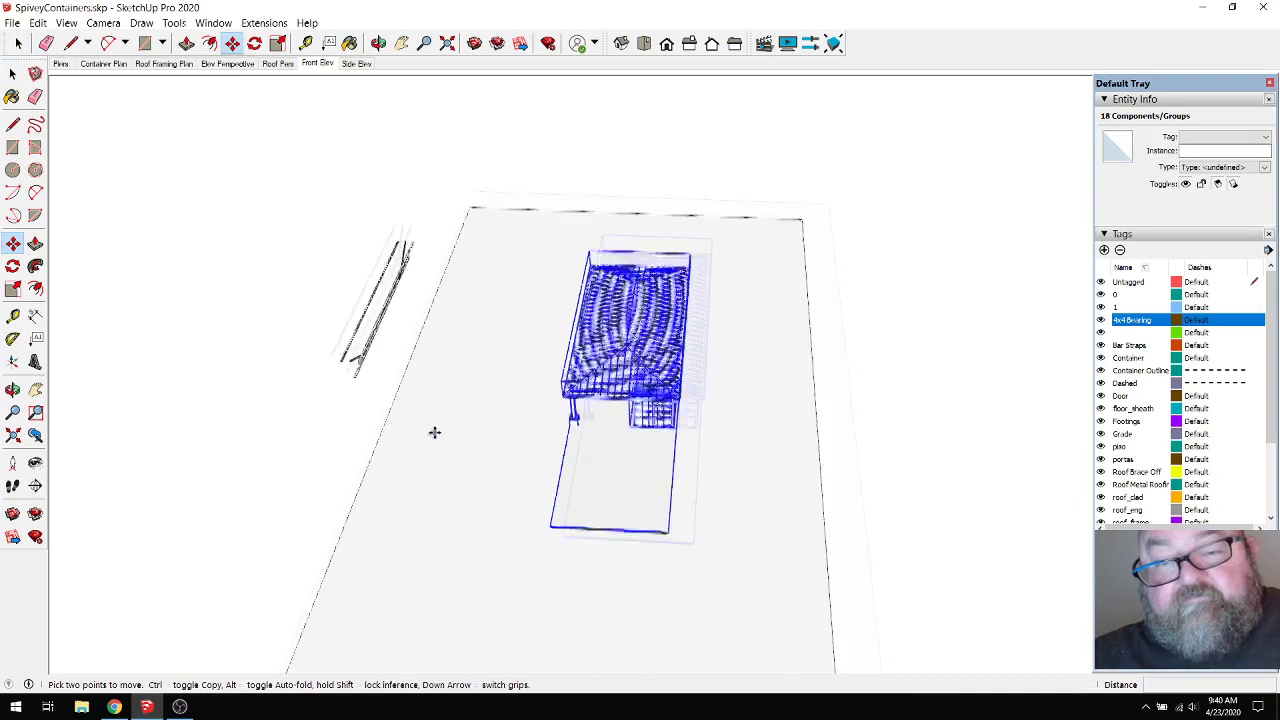
pyautogui.click(18, 43)
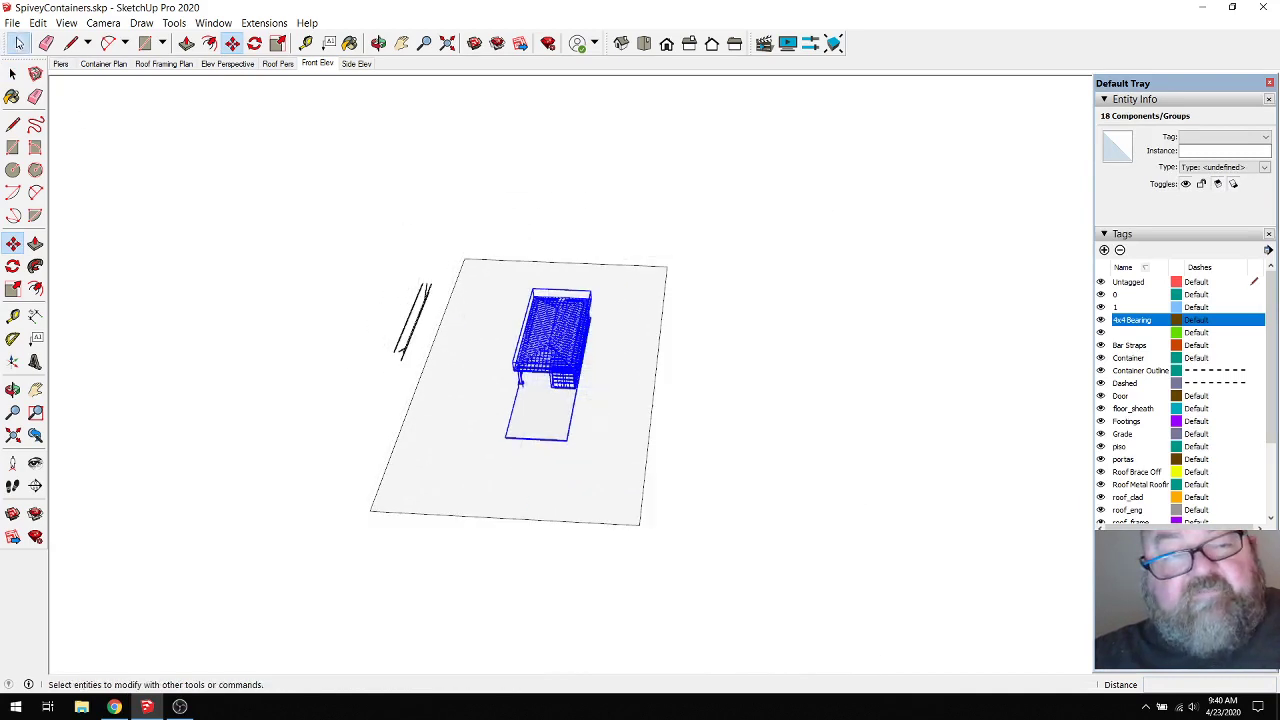
# Step: Unlock the large grade plane group under the building
pyautogui.click(643, 462)
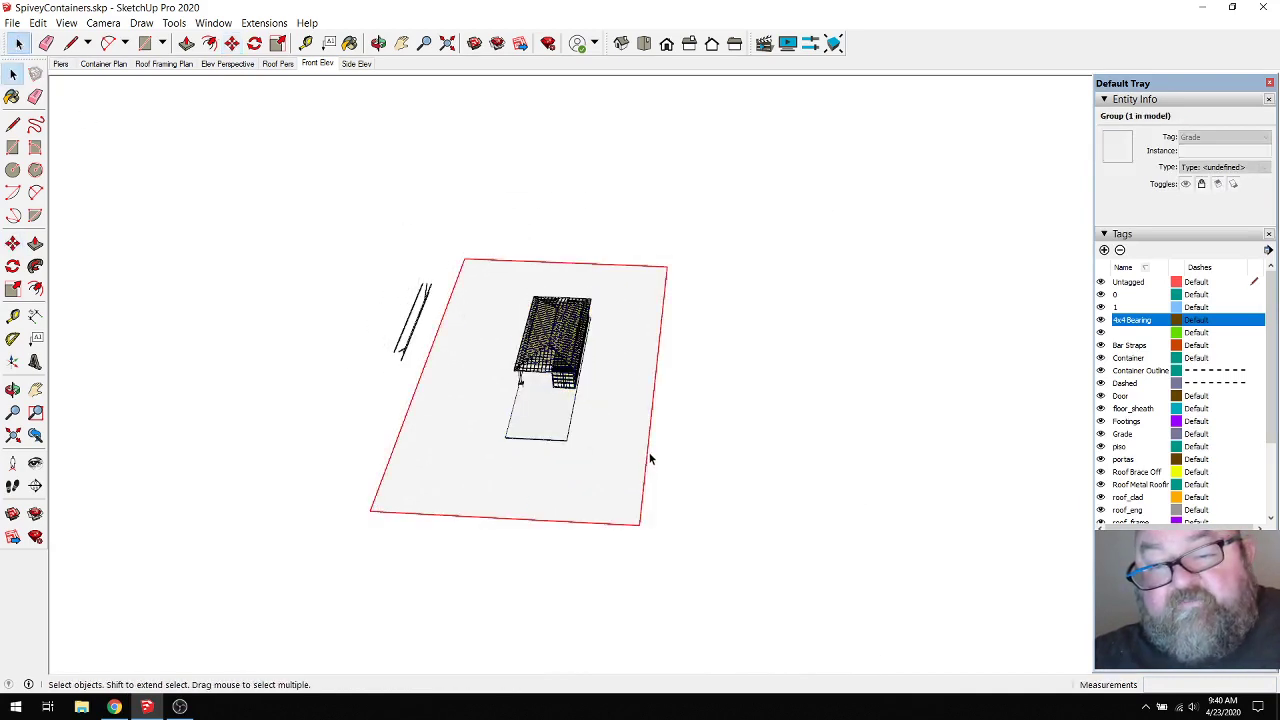
pyautogui.rightClick(615, 434)
pyautogui.click(630, 487)
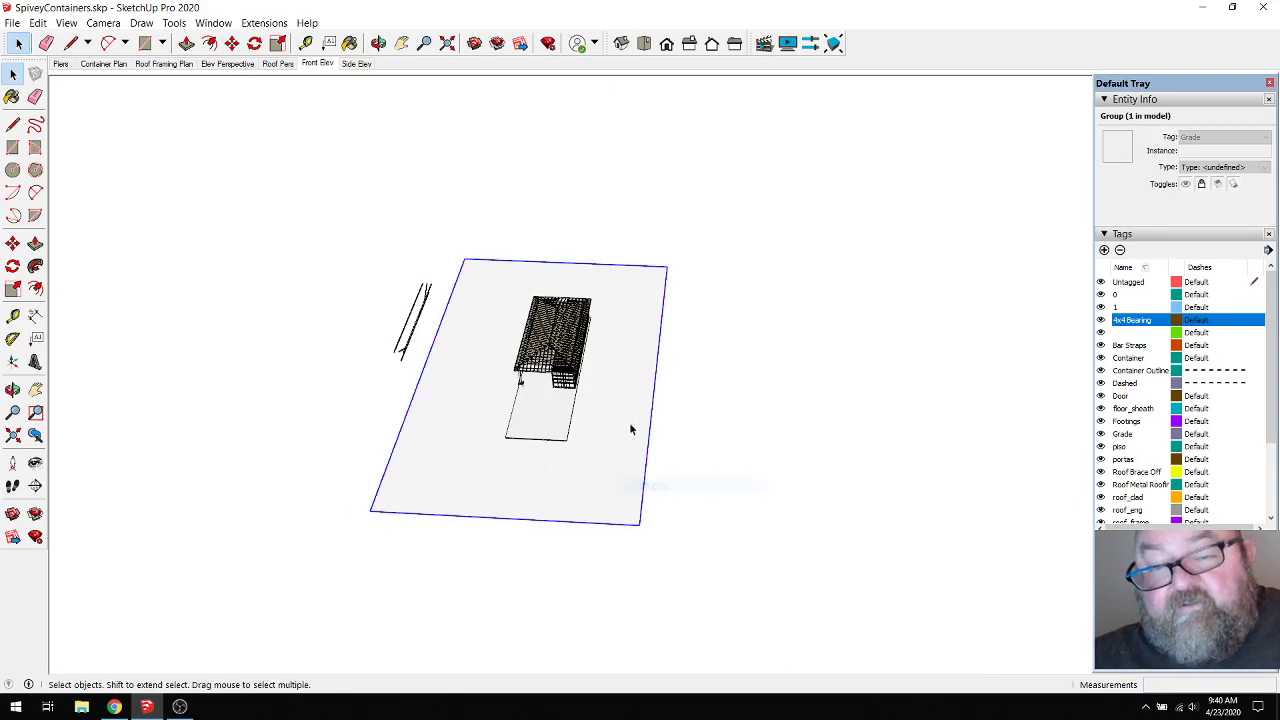
# Step: Inside the grade group, move the long edge on the longer container's side outward to widen the plane, and reselect the group
pyautogui.doubleClick(651, 430)
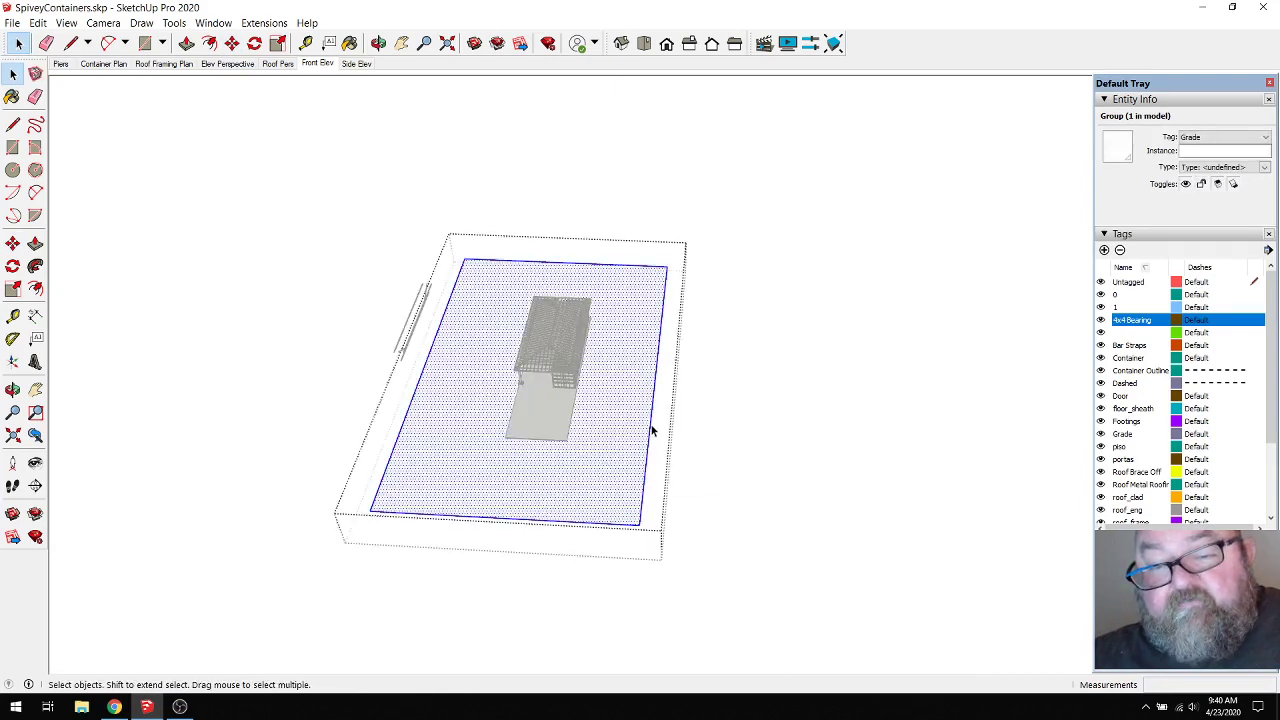
pyautogui.click(651, 430)
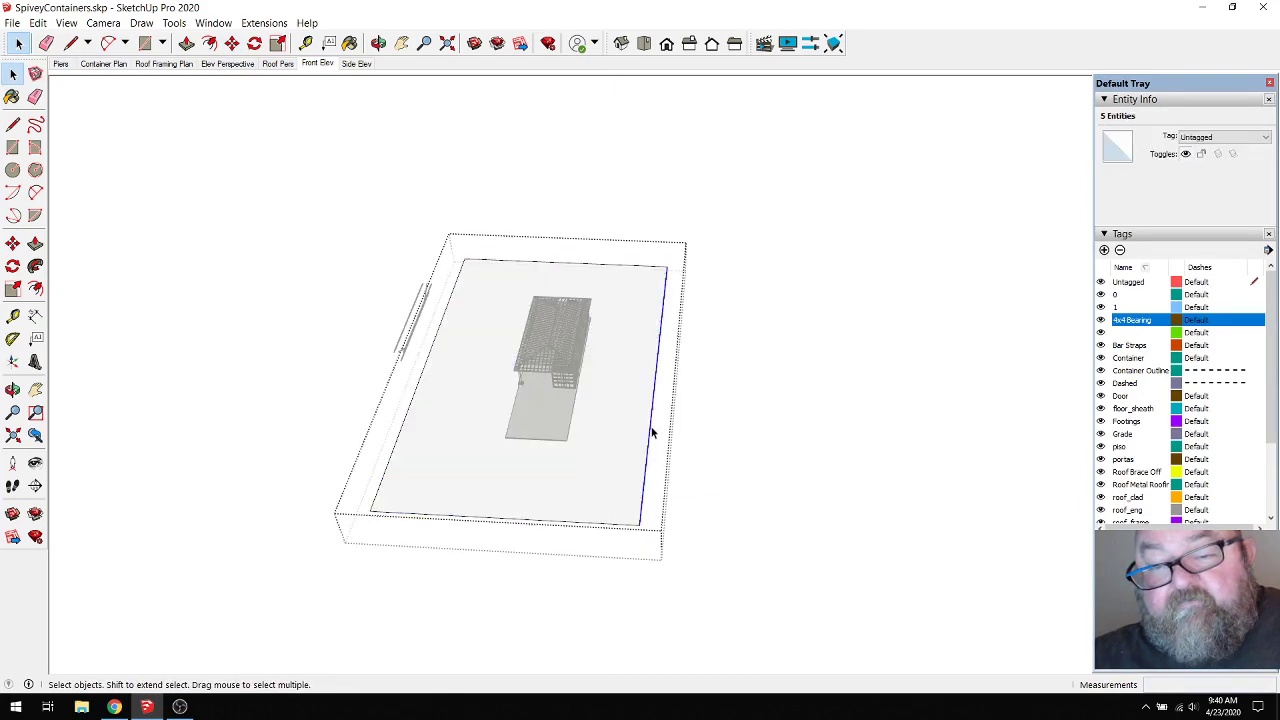
pyautogui.click(233, 44)
pyautogui.click(645, 559)
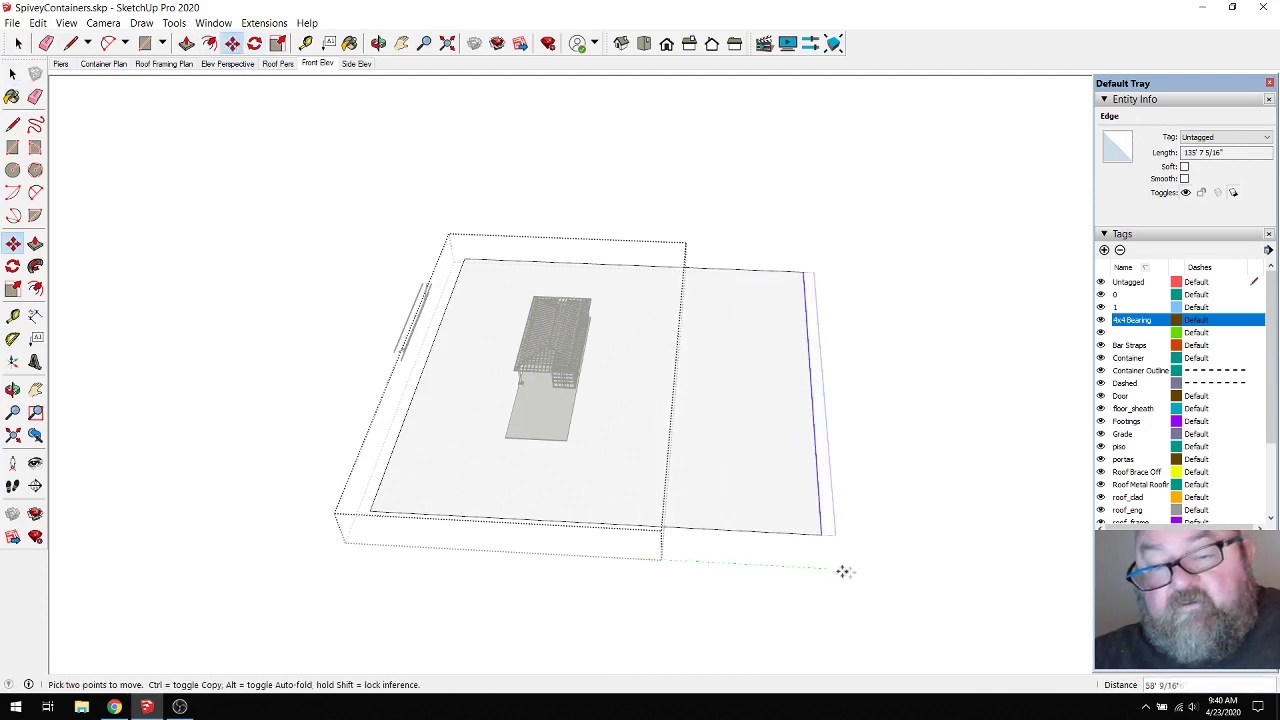
pyautogui.click(922, 579)
pyautogui.press('space')
pyautogui.click(474, 171)
pyautogui.click(671, 374)
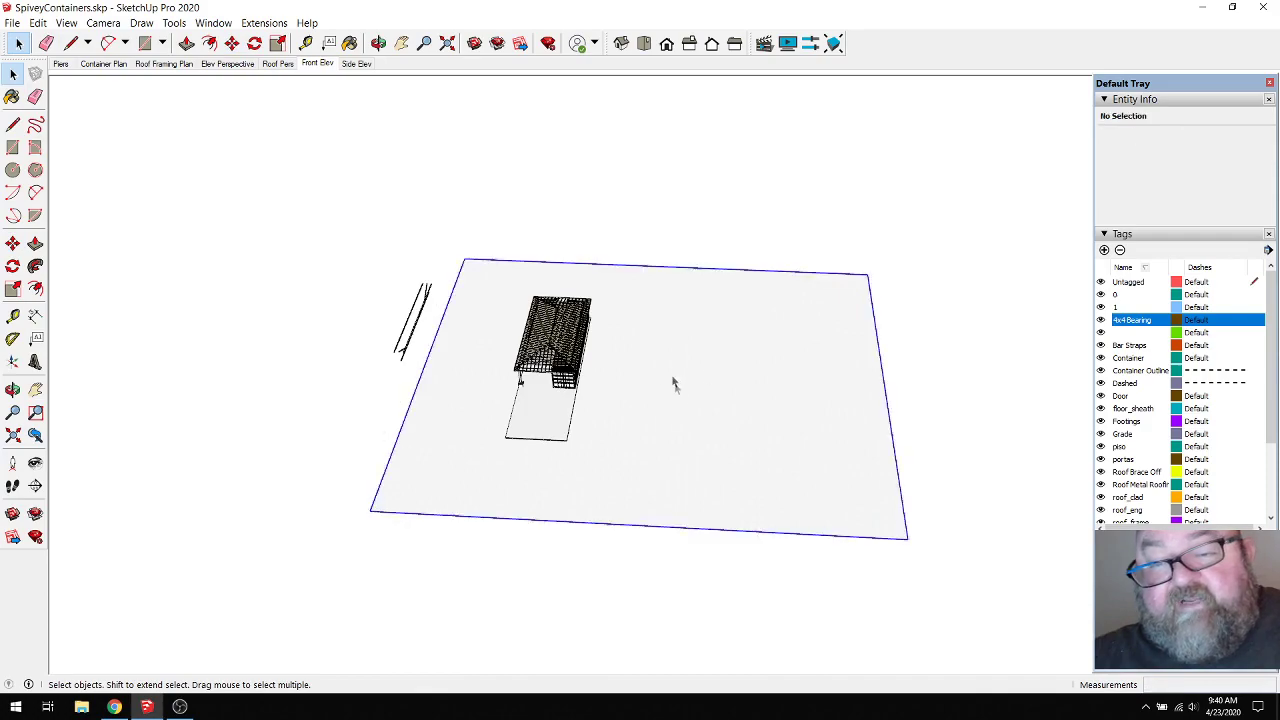
pyautogui.scroll(5, 680, 392)
pyautogui.scroll(-5, 573, 394)
pyautogui.scroll(3, 249, 384)
pyautogui.scroll(6, 250, 385)
pyautogui.scroll(-8, 248, 387)
pyautogui.scroll(-1, 247, 390)
pyautogui.scroll(6, 686, 378)
pyautogui.scroll(-6, 598, 398)
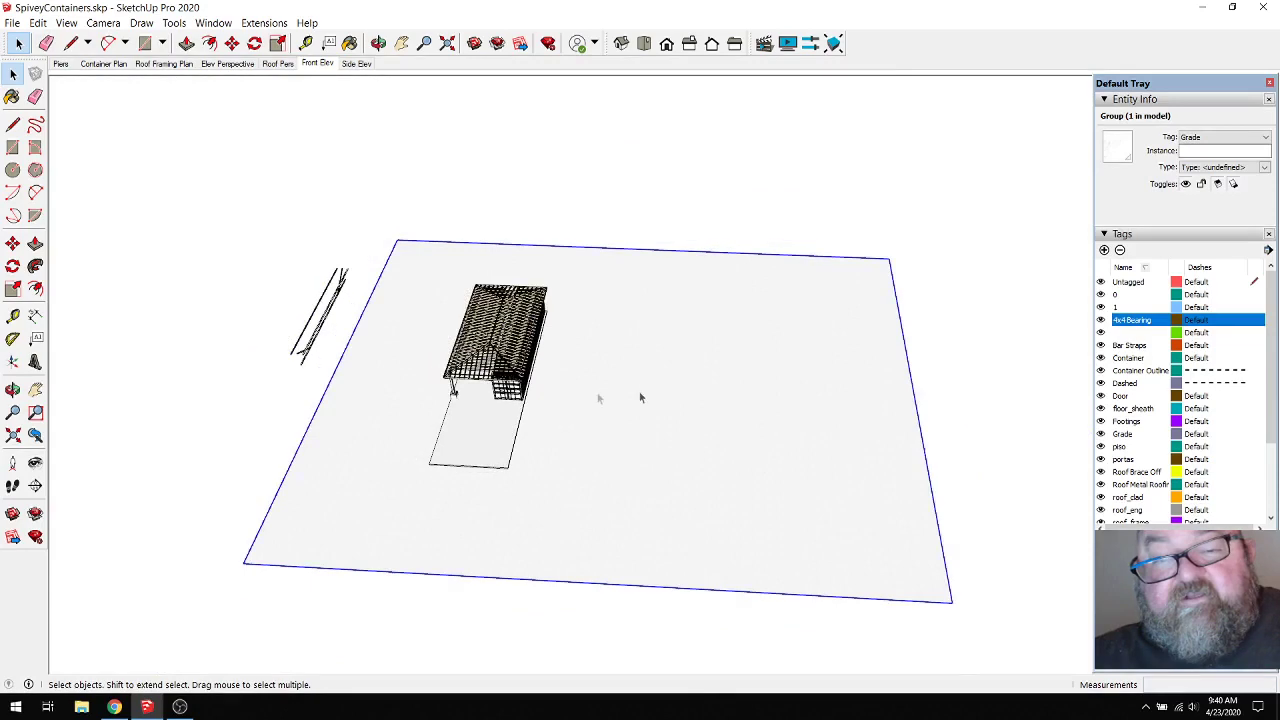
pyautogui.scroll(3, 637, 392)
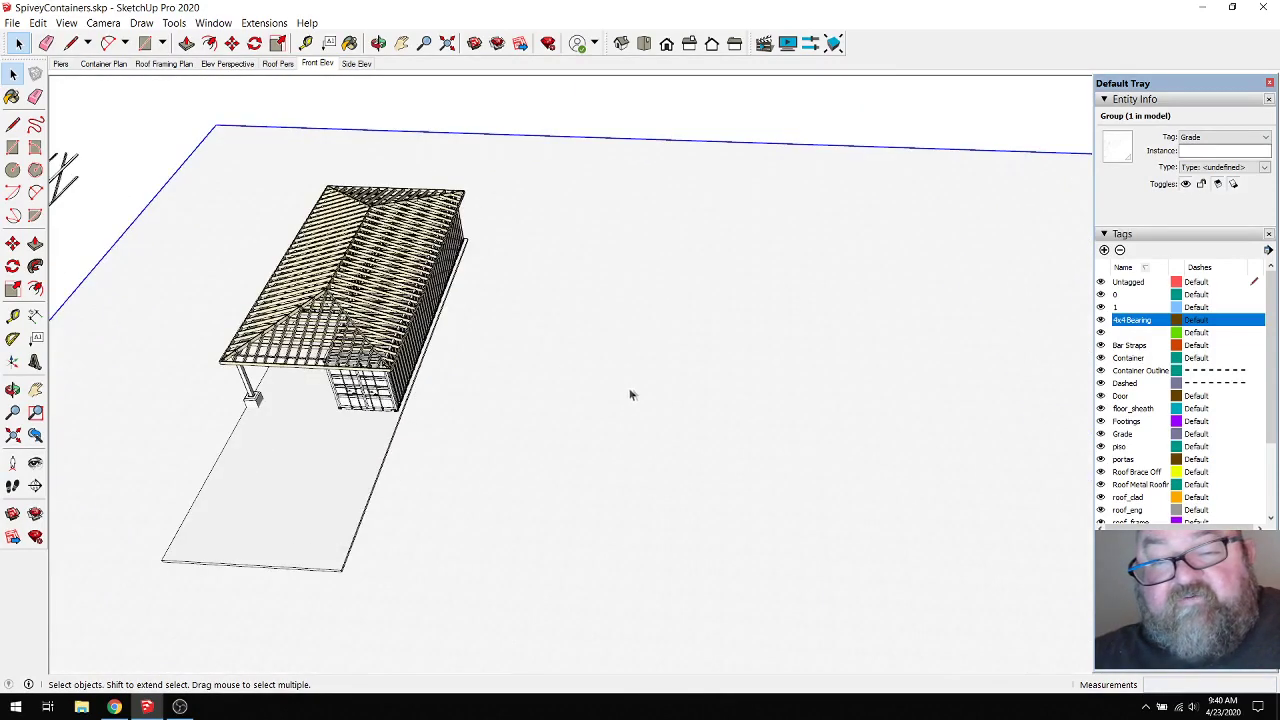
# Step: Lock the enlarged grade plane group
pyautogui.scroll(-2, 662, 395)
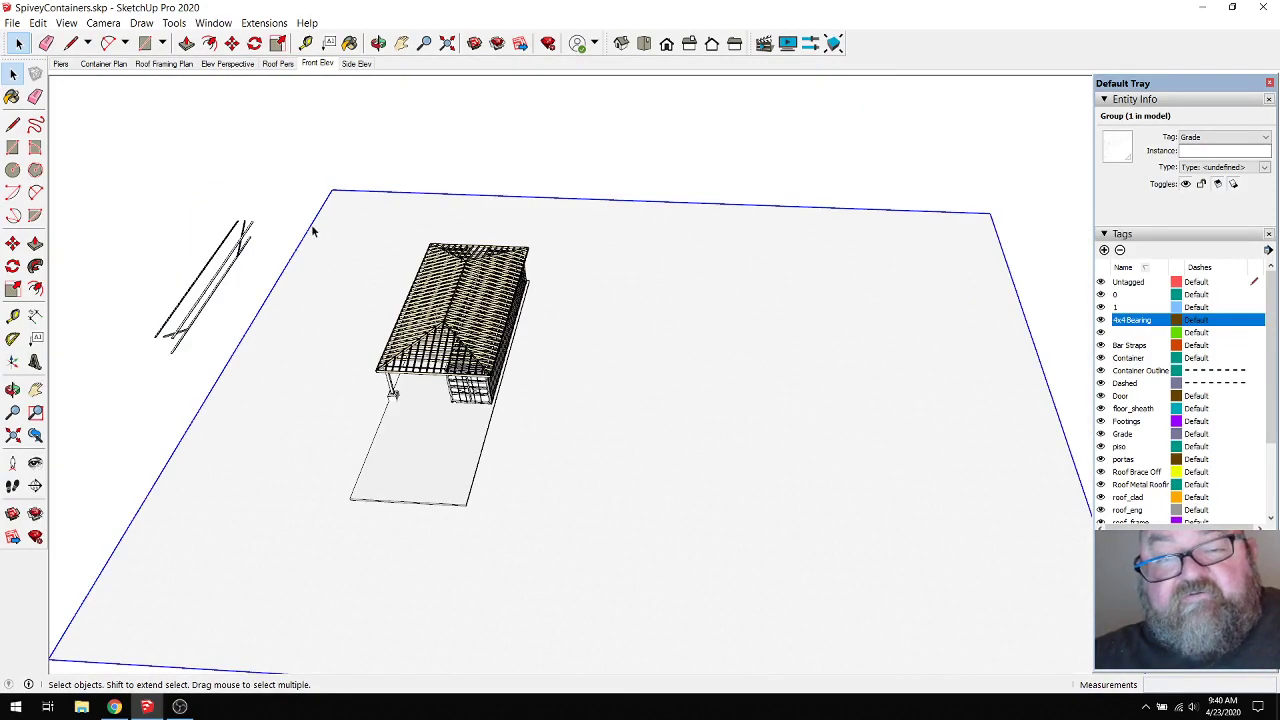
pyautogui.rightClick(645, 241)
pyautogui.click(676, 284)
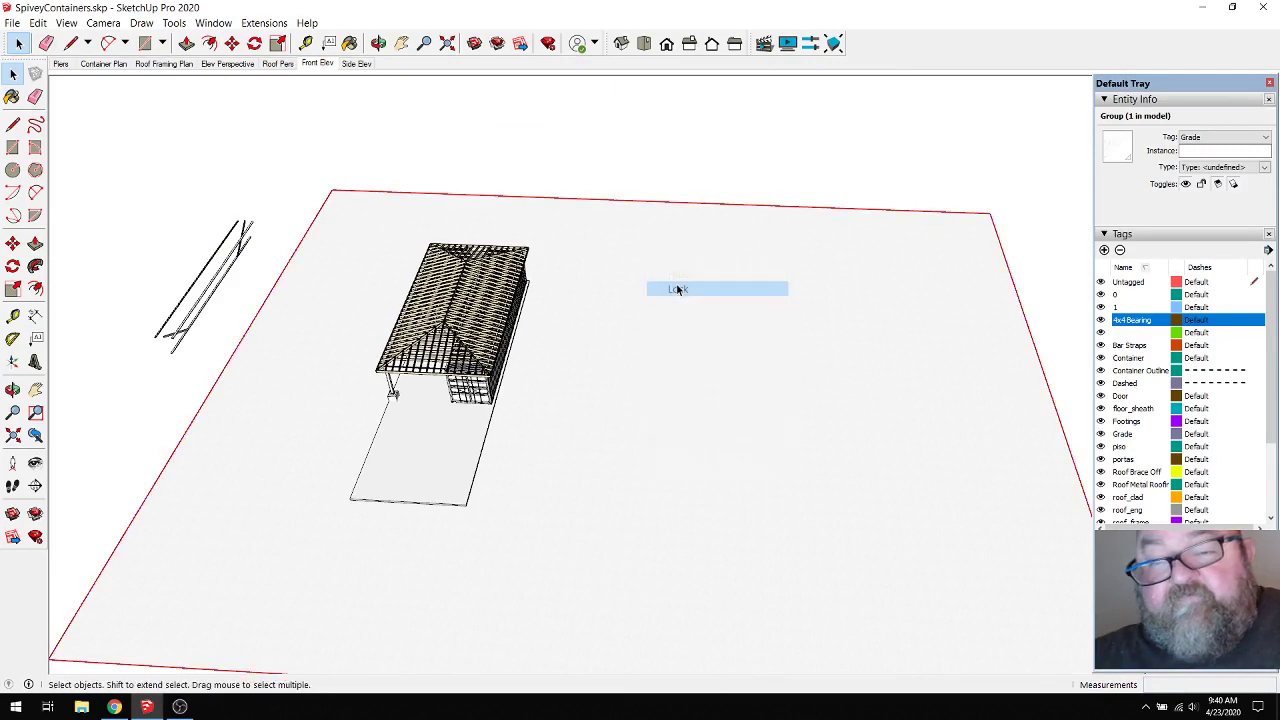
# Step: Select the whole building with its slab and copy it about 72' 5" sideways across the grade plane
pyautogui.moveTo(319, 218); pyautogui.dragTo(575, 523)
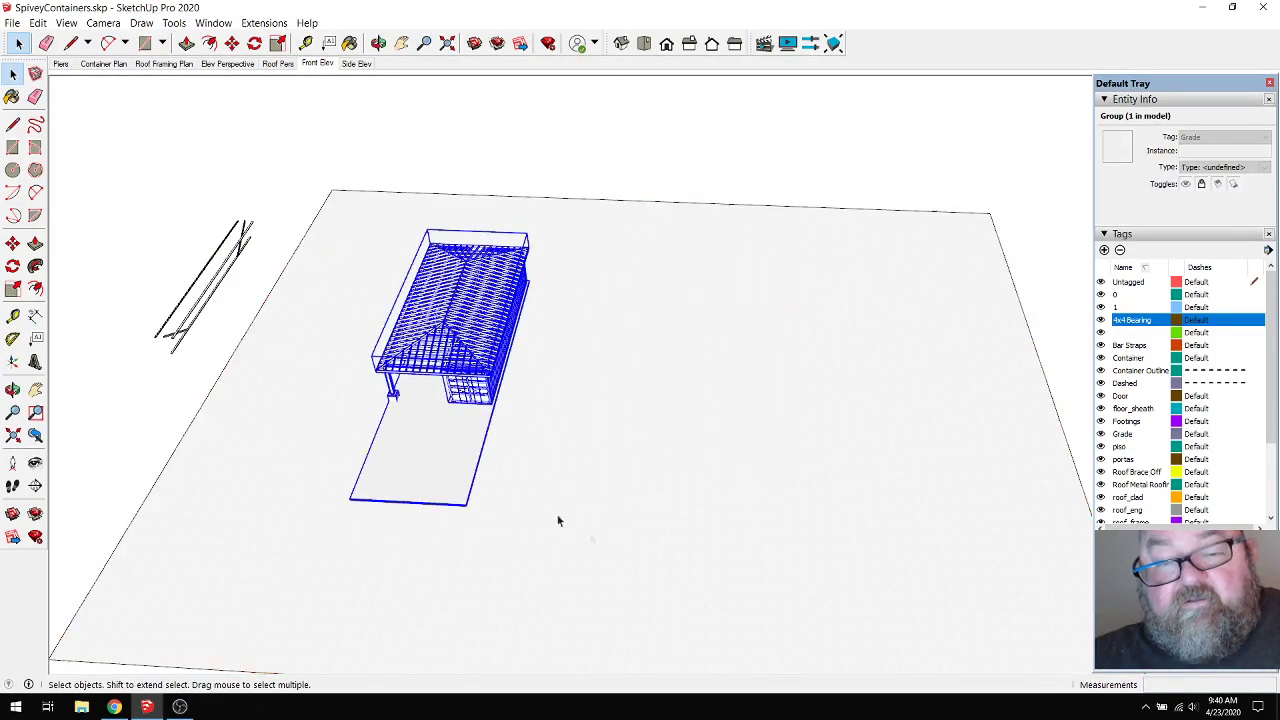
pyautogui.scroll(-1, 499, 458)
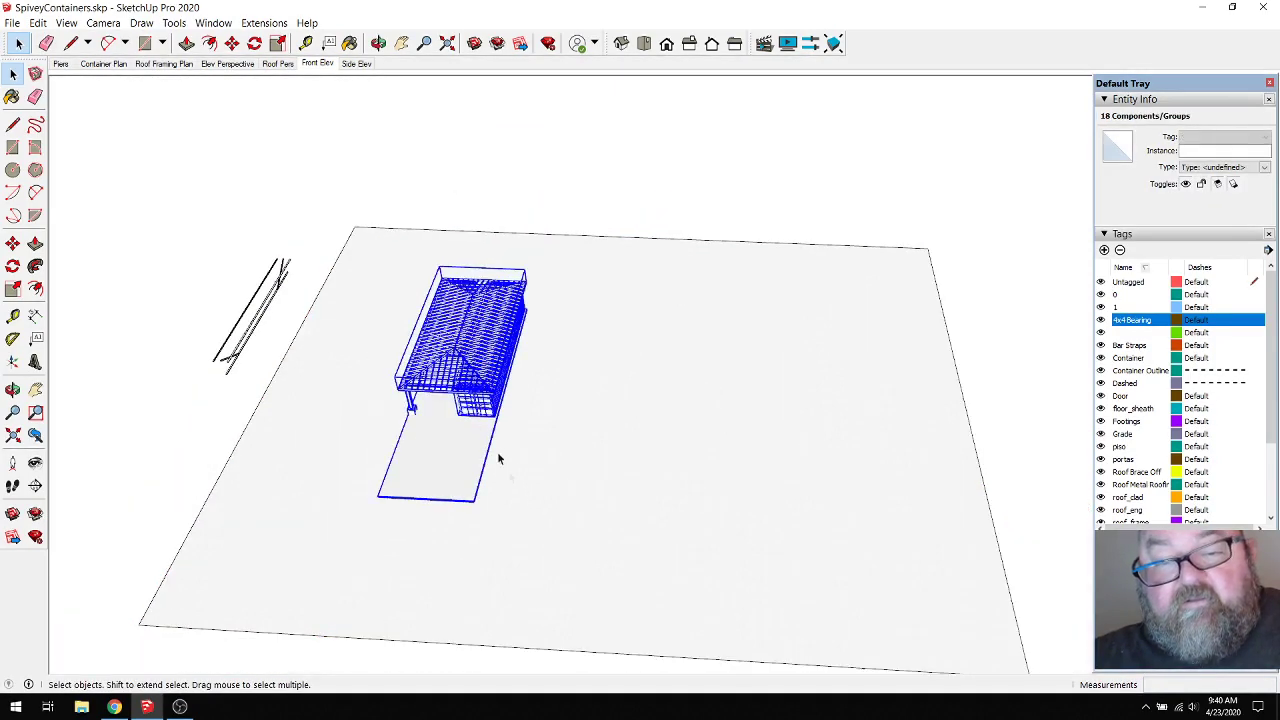
pyautogui.click(231, 46)
pyautogui.press('ctrl')
pyautogui.click(554, 514)
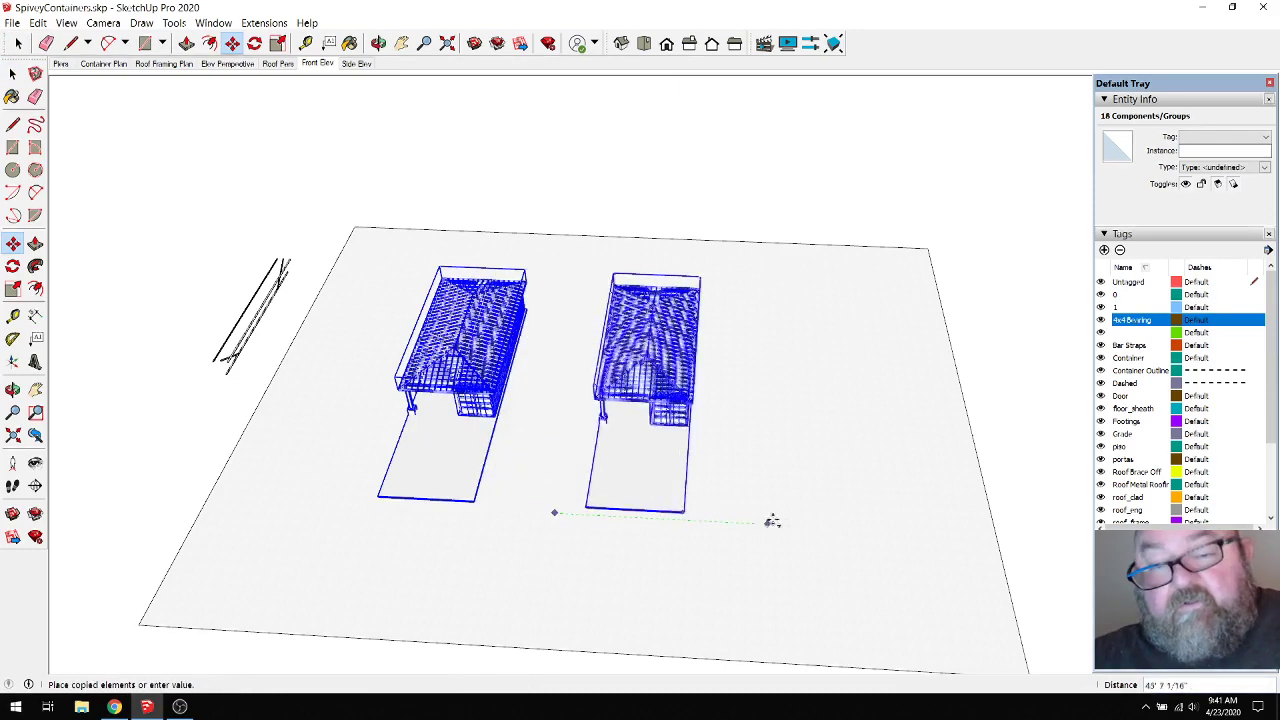
pyautogui.click(895, 531)
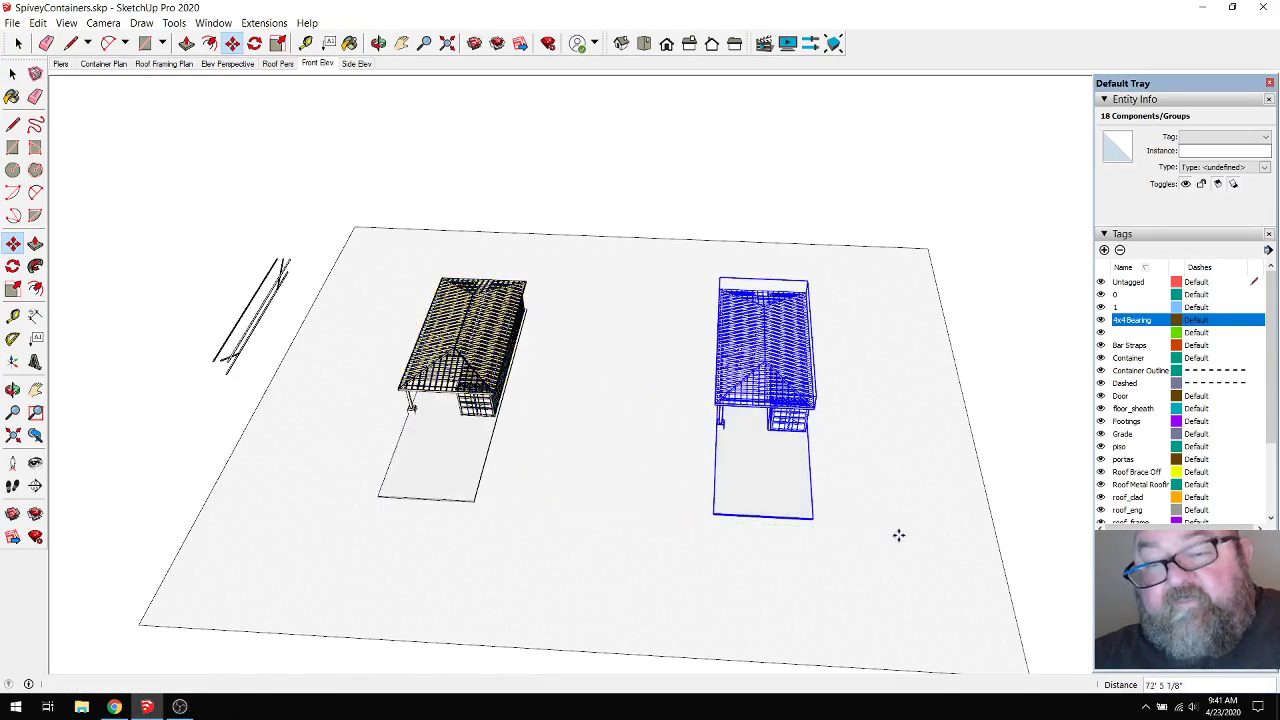
# Step: Move the copied building about 31' 8" back toward the original
pyautogui.click(378, 43)
pyautogui.moveTo(616, 308); pyautogui.dragTo(710, 436)
pyautogui.scroll(3, 710, 436)
pyautogui.scroll(2, 710, 413)
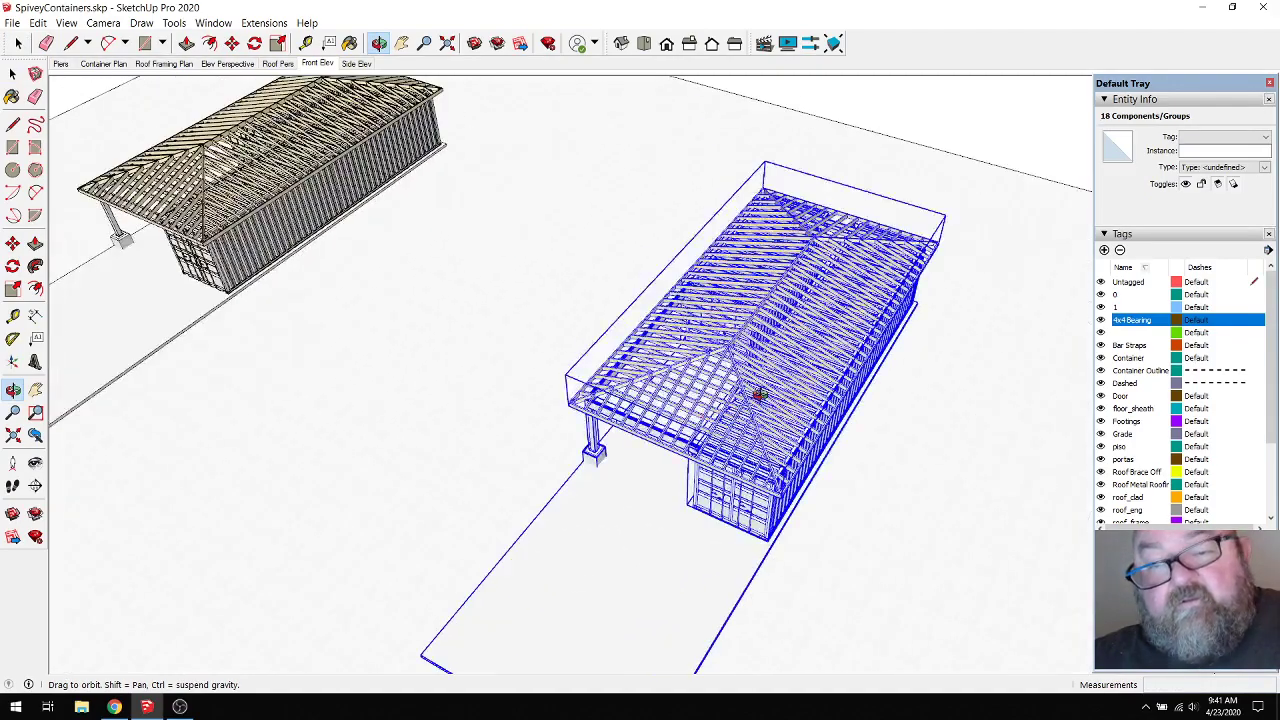
pyautogui.scroll(-3, 759, 395)
pyautogui.moveTo(759, 380); pyautogui.dragTo(772, 345)
pyautogui.press('m')
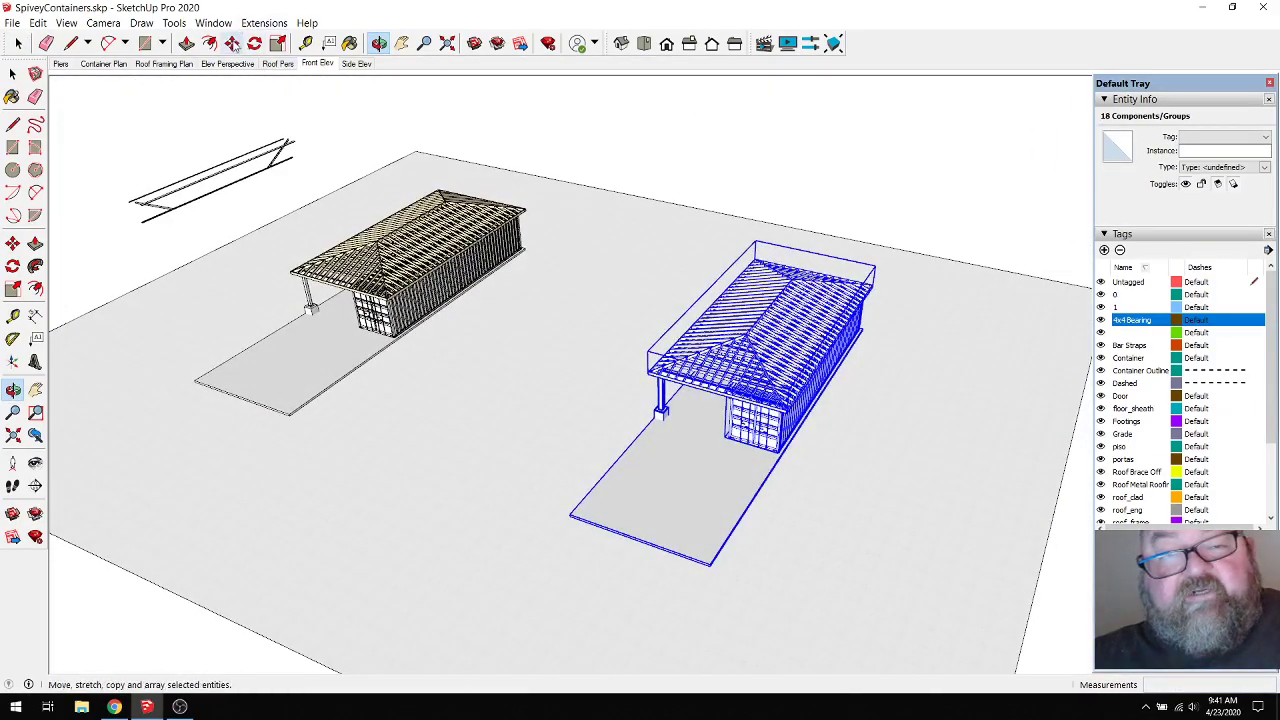
pyautogui.click(750, 616)
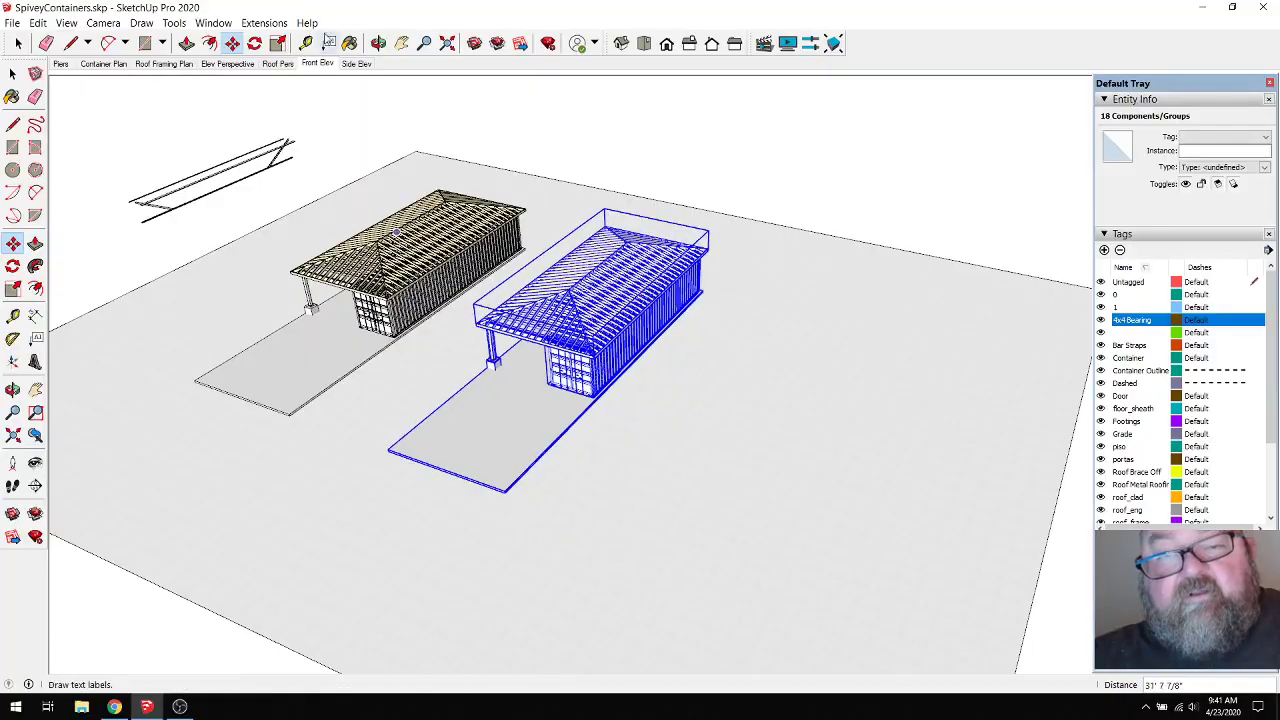
# Step: Delete the hip roof framing from the copied building, keeping its containers, beams and post
pyautogui.click(378, 43)
pyautogui.scroll(10, 469, 347)
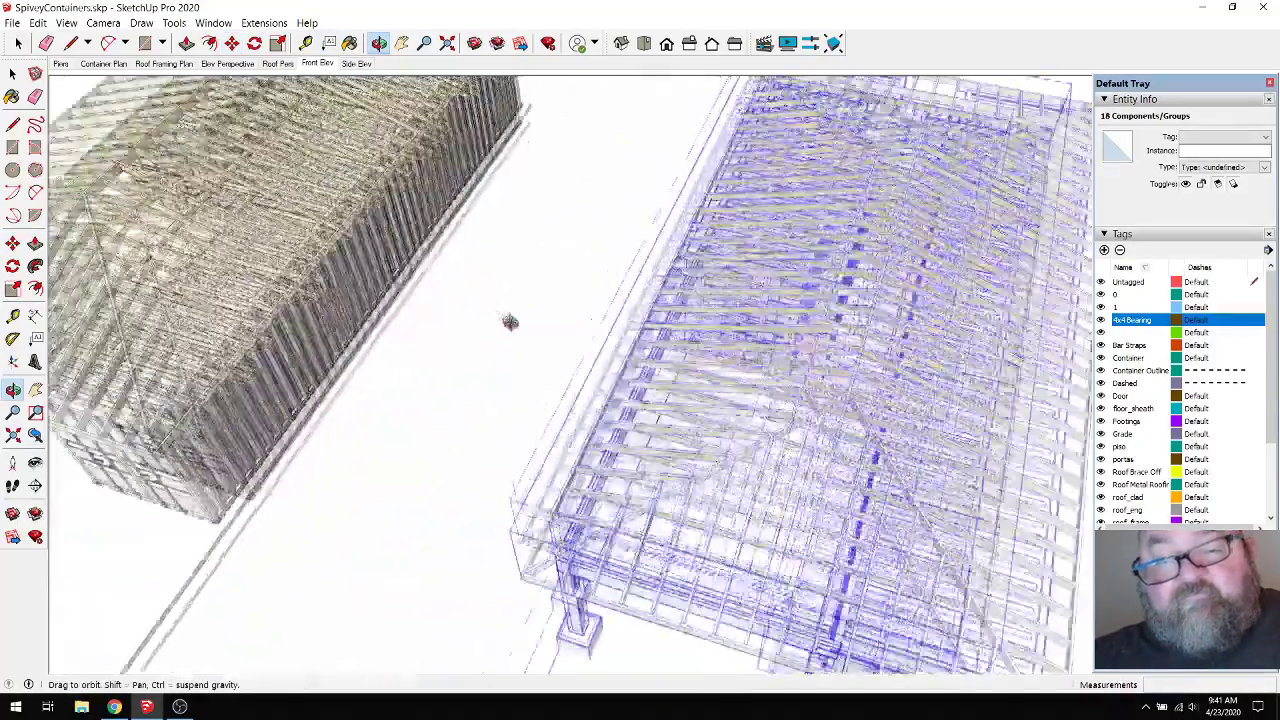
pyautogui.scroll(-10, 469, 347)
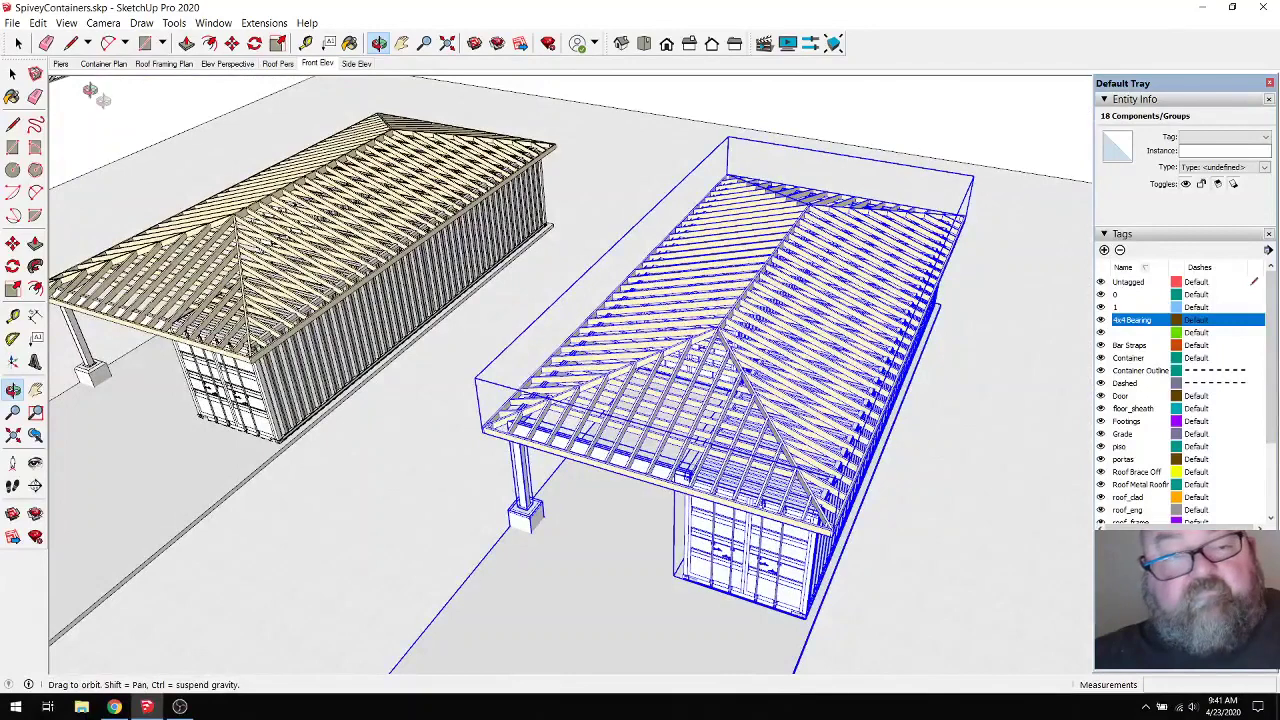
pyautogui.click(18, 44)
pyautogui.click(629, 100)
pyautogui.click(803, 247)
pyautogui.press('Delete')
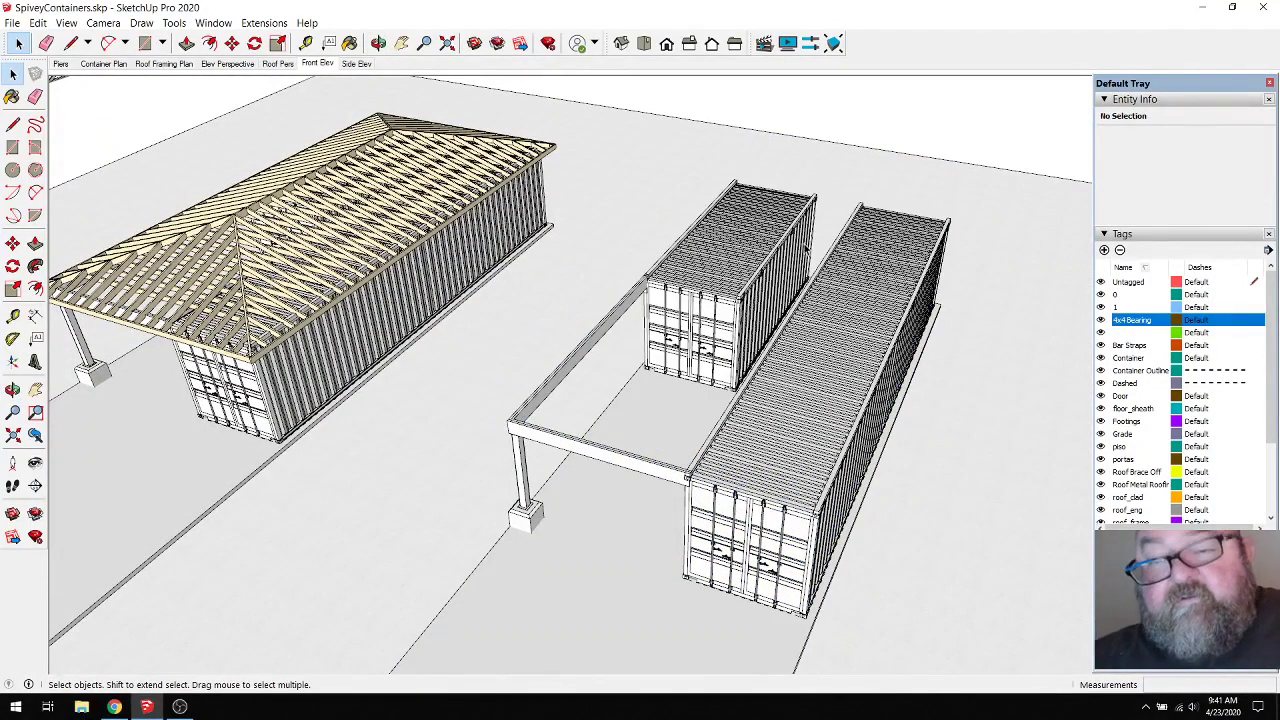
# Step: Start a Medeek roof truss and set its footprint from the beam corner over the post to the longer container's outer front and rear corners
pyautogui.click(264, 22)
pyautogui.moveTo(295, 84)
pyautogui.click(440, 84)
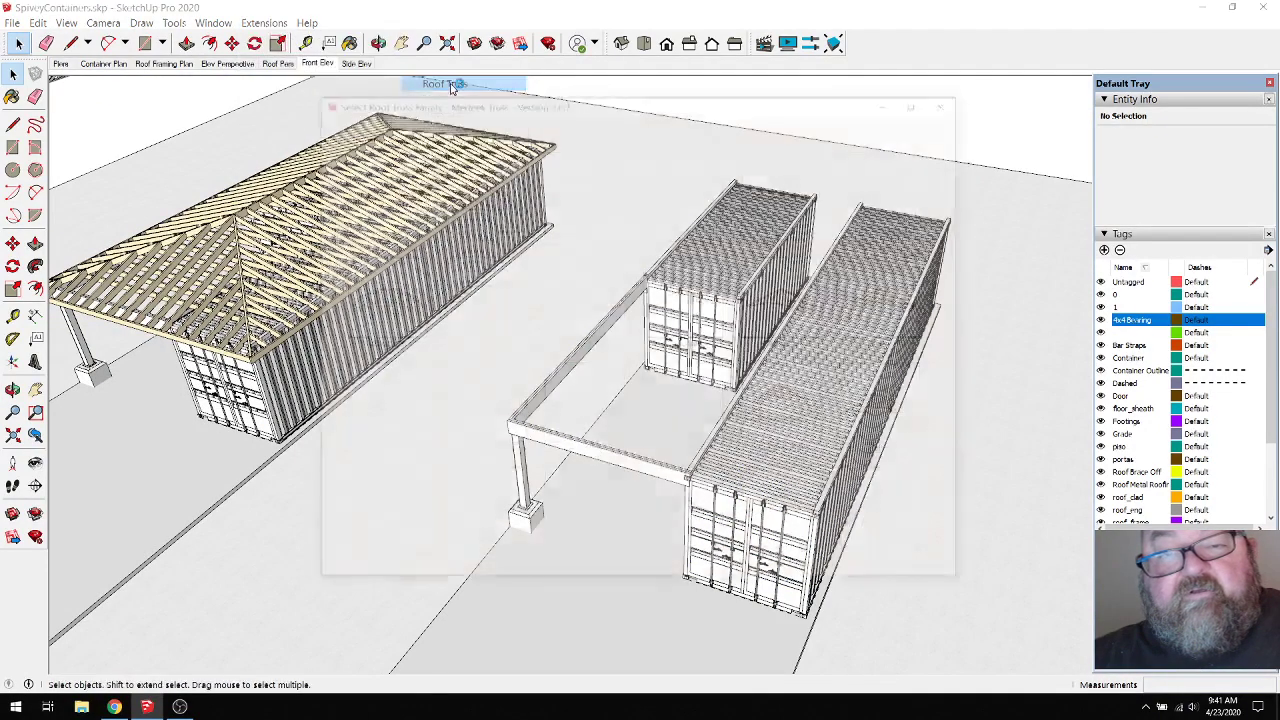
pyautogui.click(412, 197)
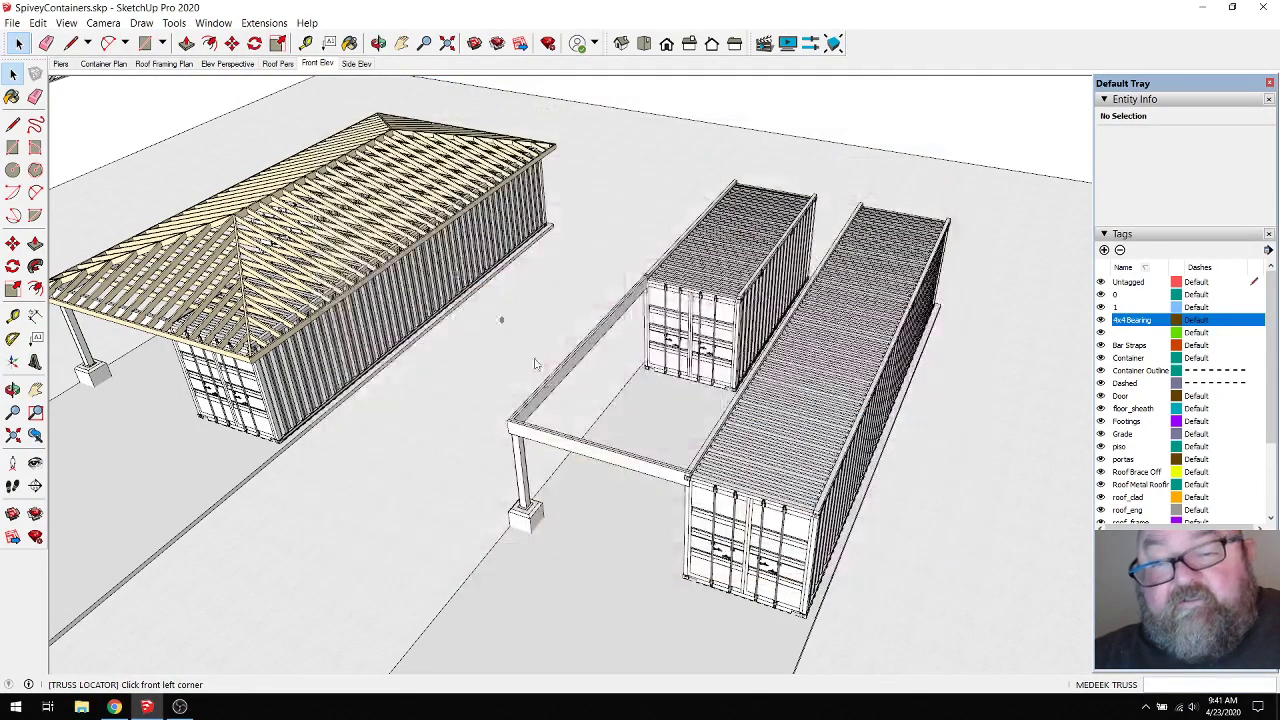
pyautogui.scroll(10, 496, 422)
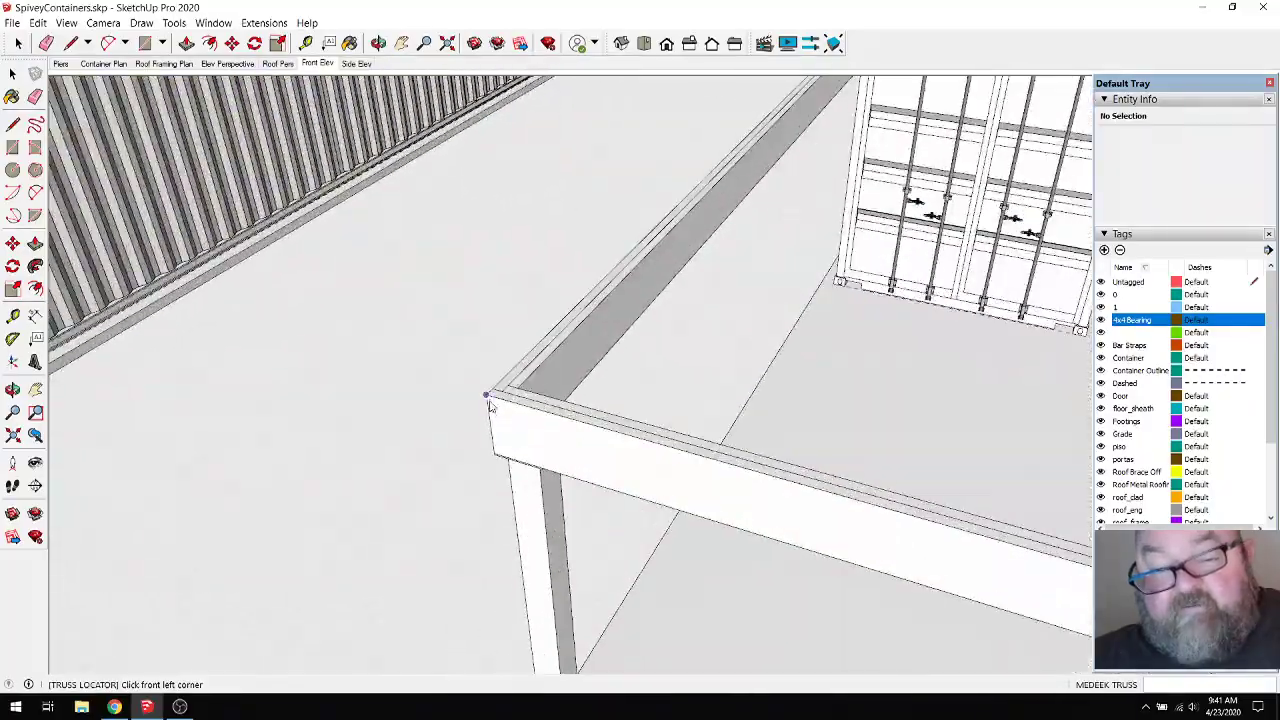
pyautogui.click(489, 400)
pyautogui.scroll(-10, 400, 414)
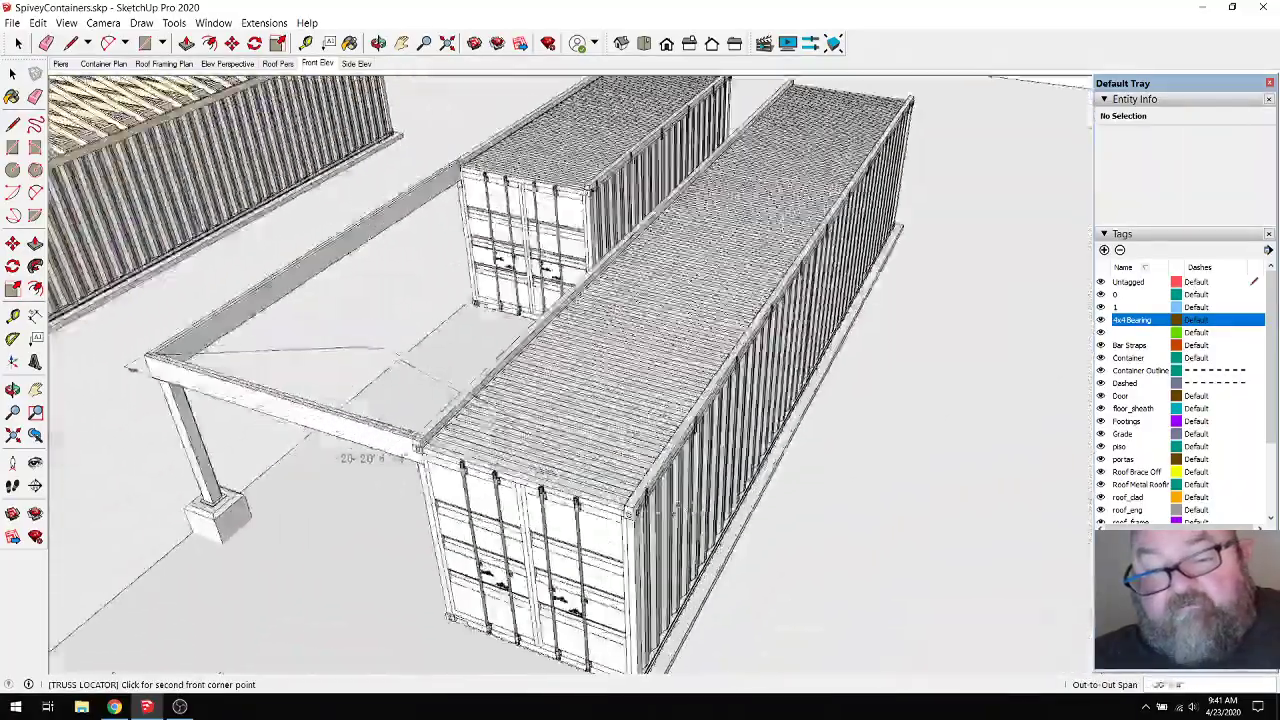
pyautogui.scroll(5, 600, 520)
pyautogui.click(600, 530)
pyautogui.scroll(-5, 590, 540)
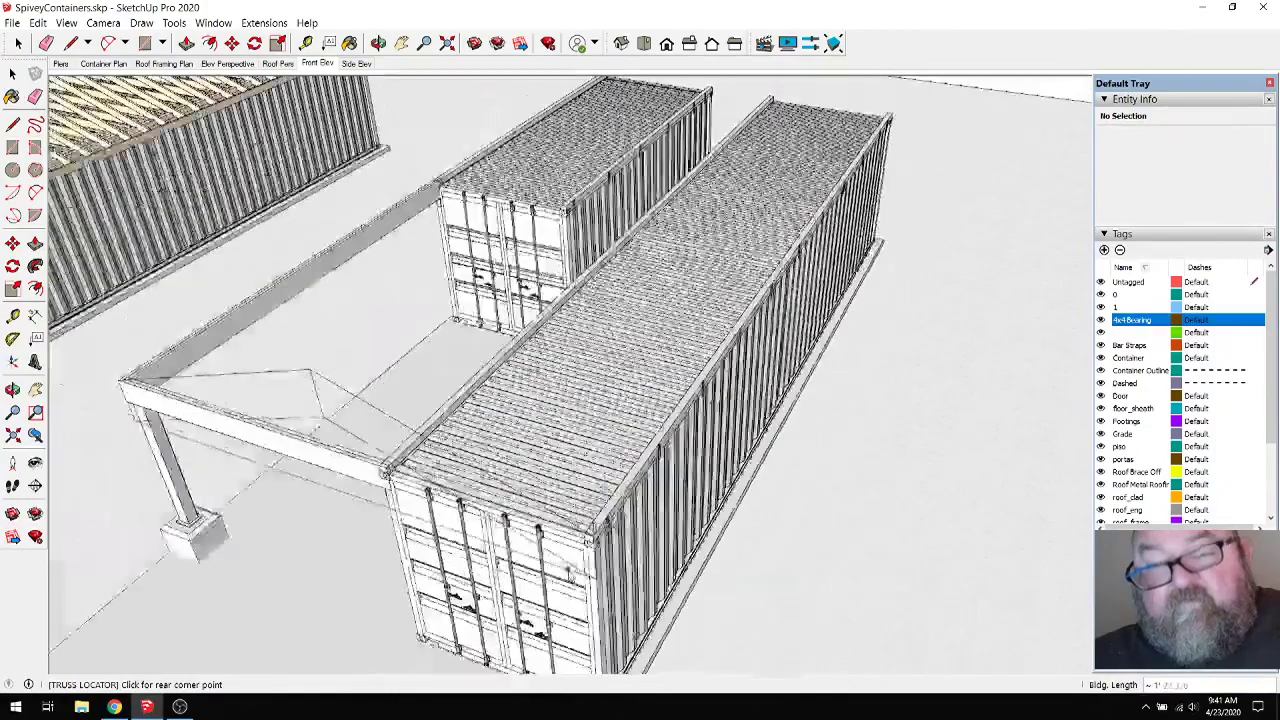
pyautogui.scroll(-5, 567, 572)
pyautogui.scroll(8, 780, 240)
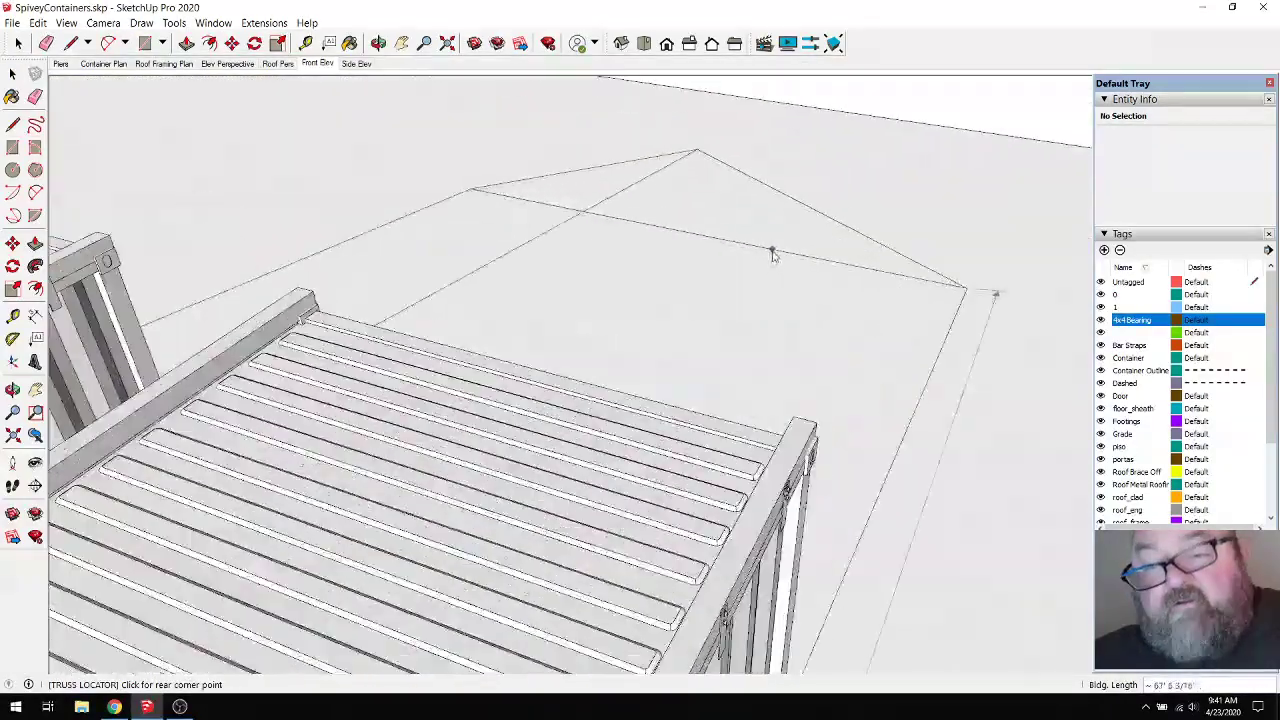
pyautogui.click(815, 426)
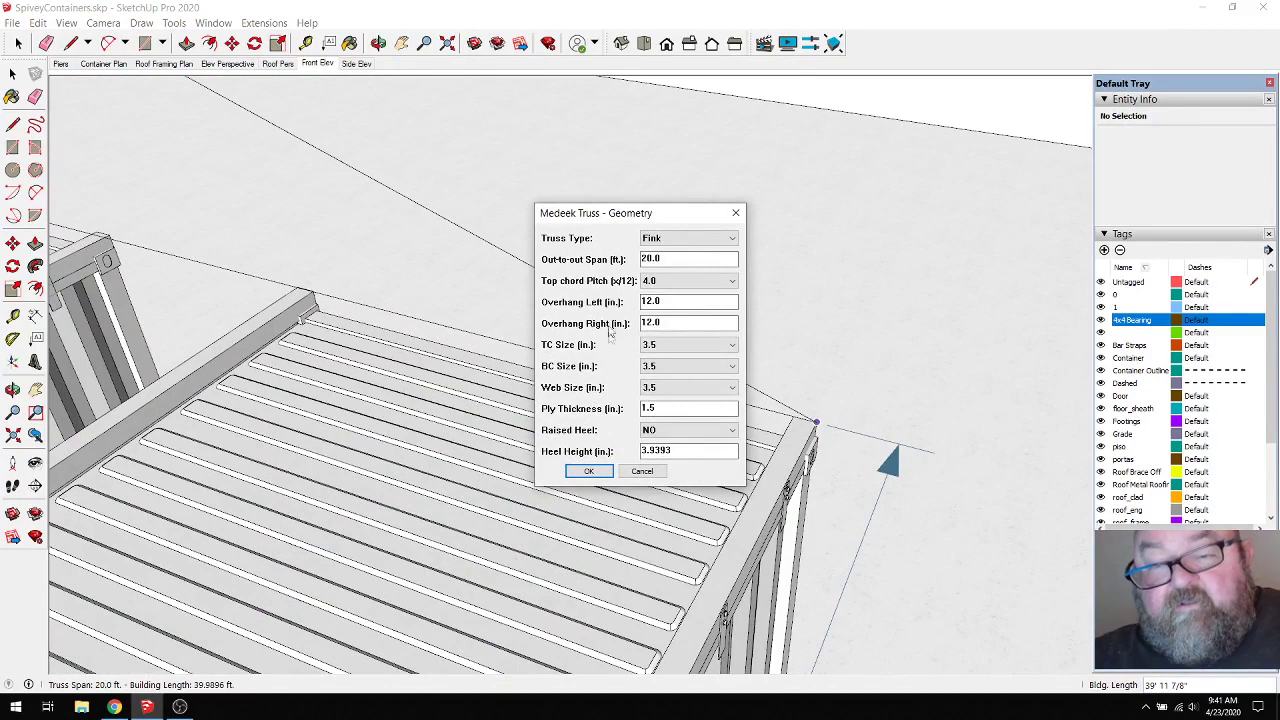
# Step: Generate 20 ft Fink trusses at 4/12 pitch with a 40' building length, 24 in spacing, drop sub-fascia, 16 in gable overhang and horizontal outlookers
pyautogui.click(590, 472)
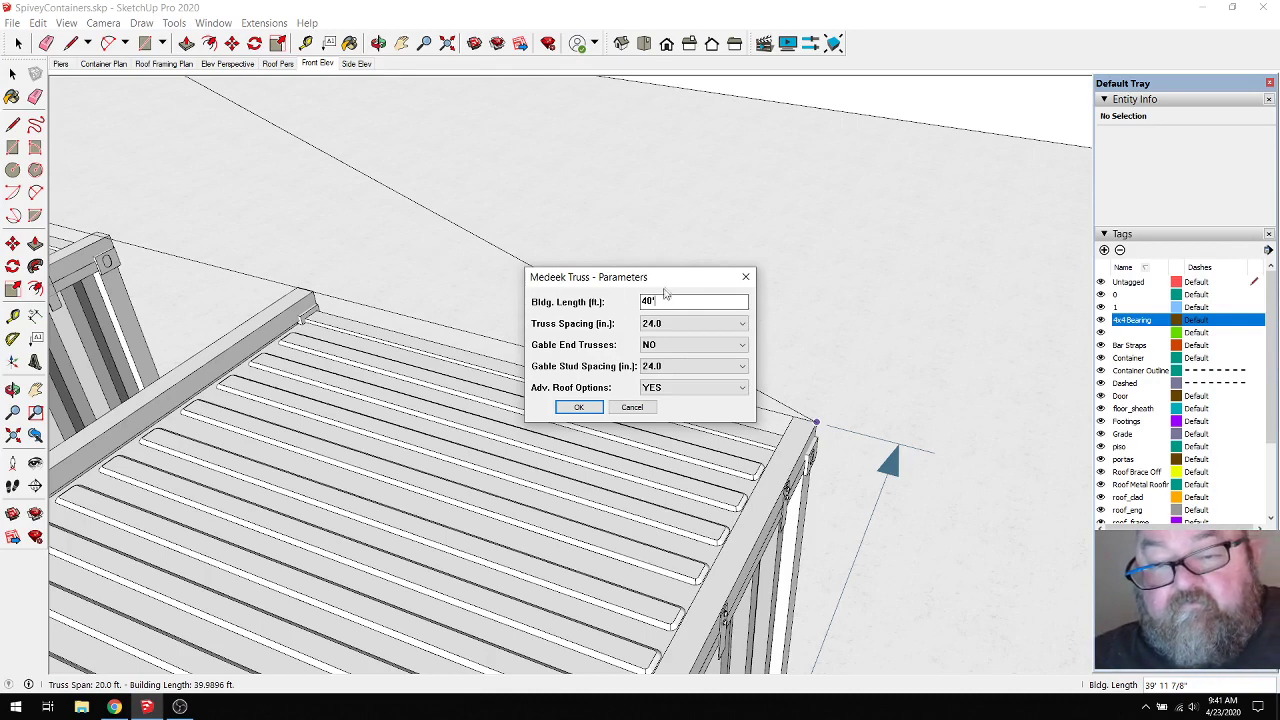
pyautogui.click(579, 408)
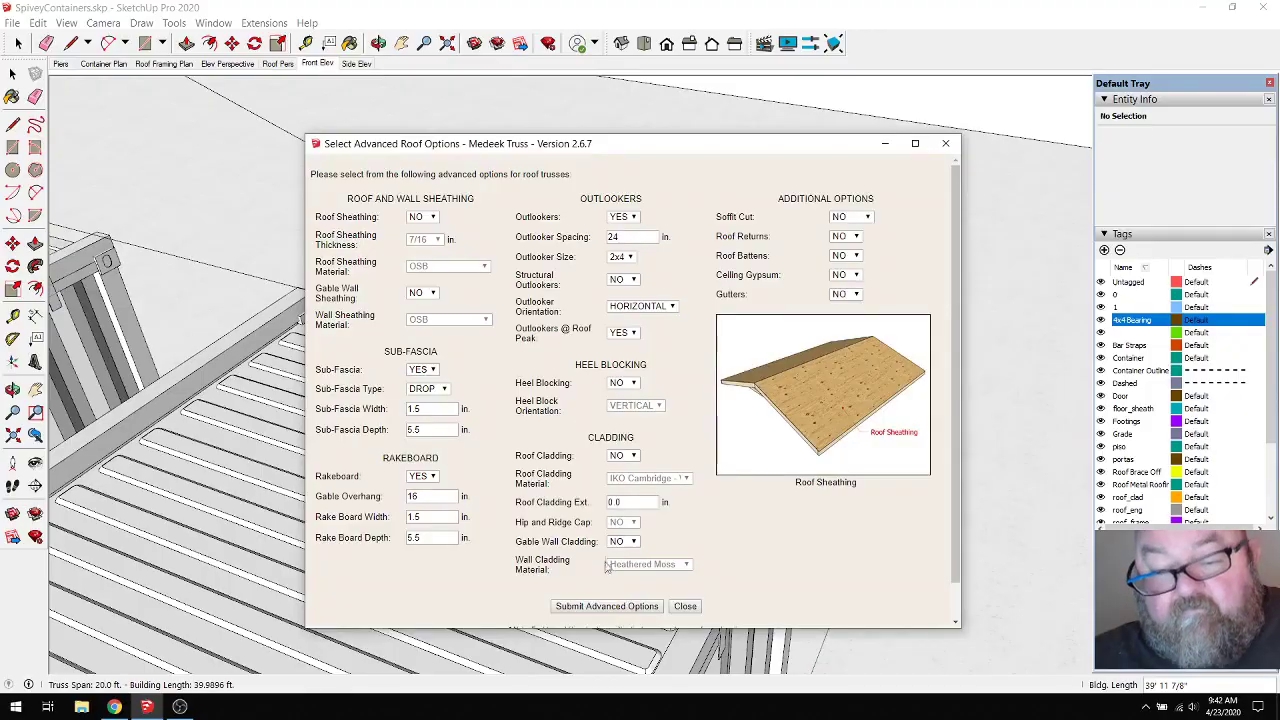
pyautogui.click(604, 606)
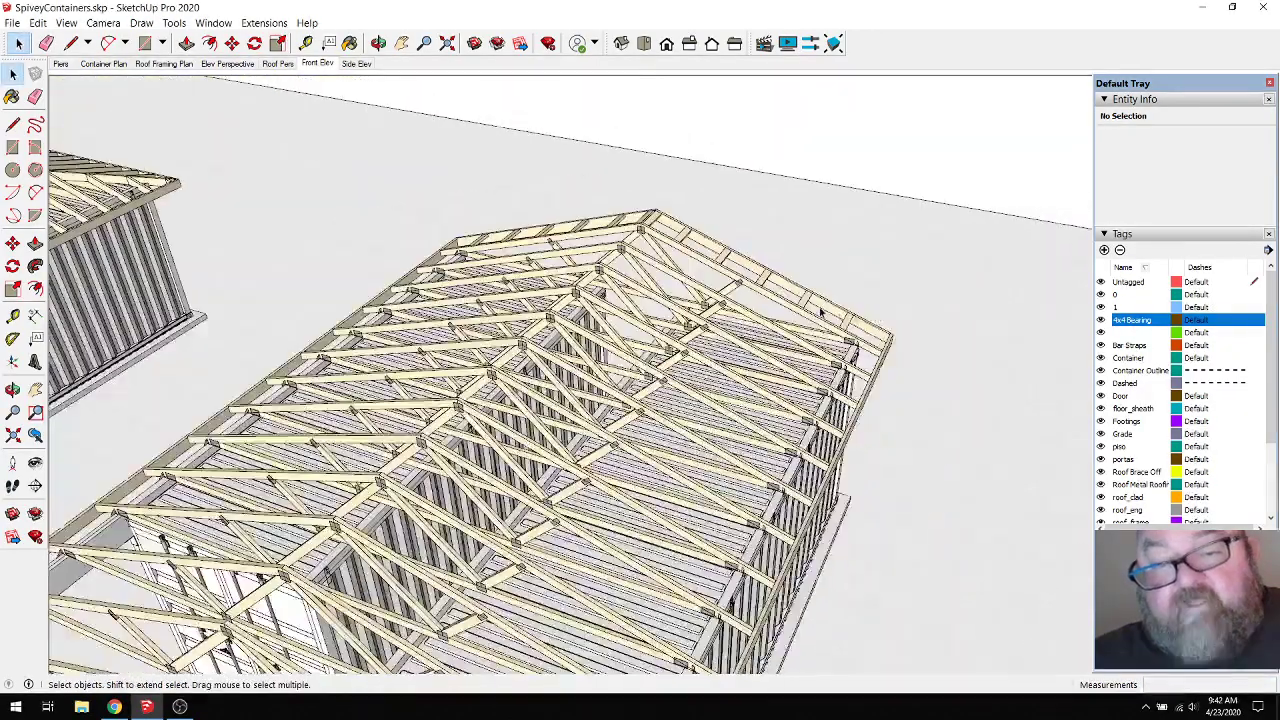
# Step: Select the whole truss-roofed building with its slab and move it closer to the hip-roofed building
pyautogui.scroll(-6, 820, 312)
pyautogui.moveTo(760, 340); pyautogui.dragTo(215, 184, button='middle')
pyautogui.scroll(-3, 600, 386)
pyautogui.moveTo(606, 244); pyautogui.dragTo(900, 622)
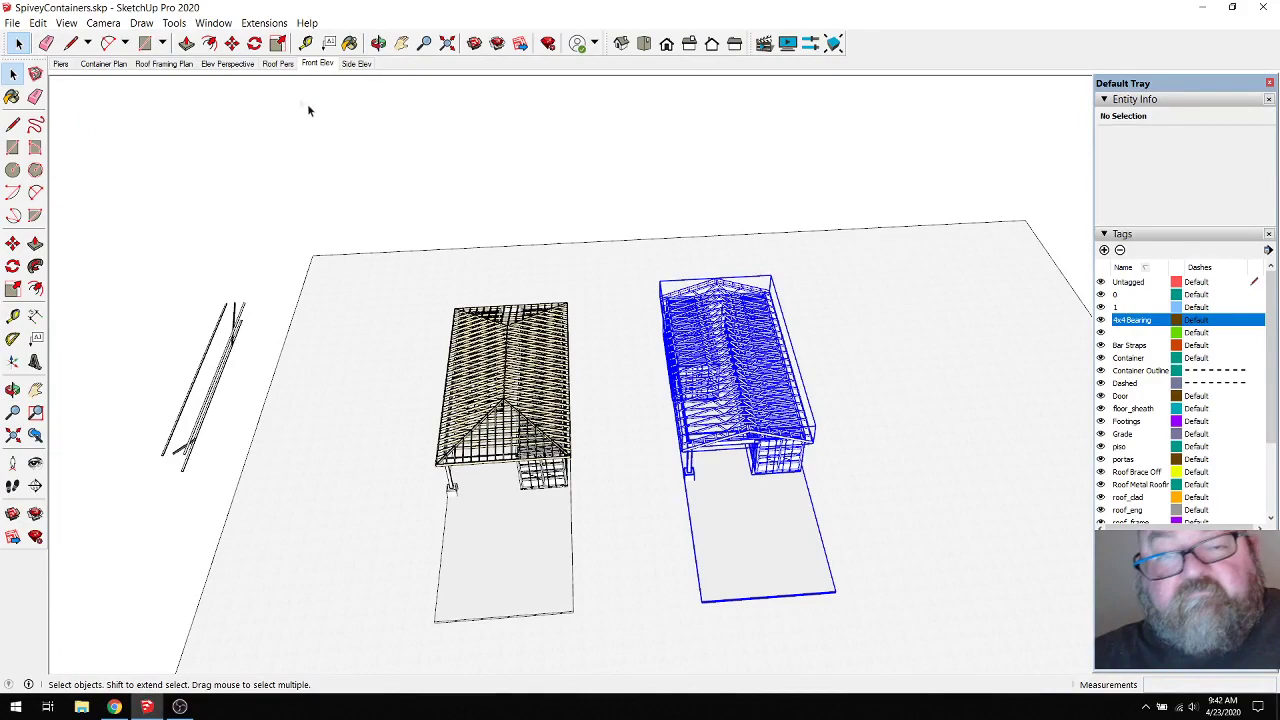
pyautogui.press('m')
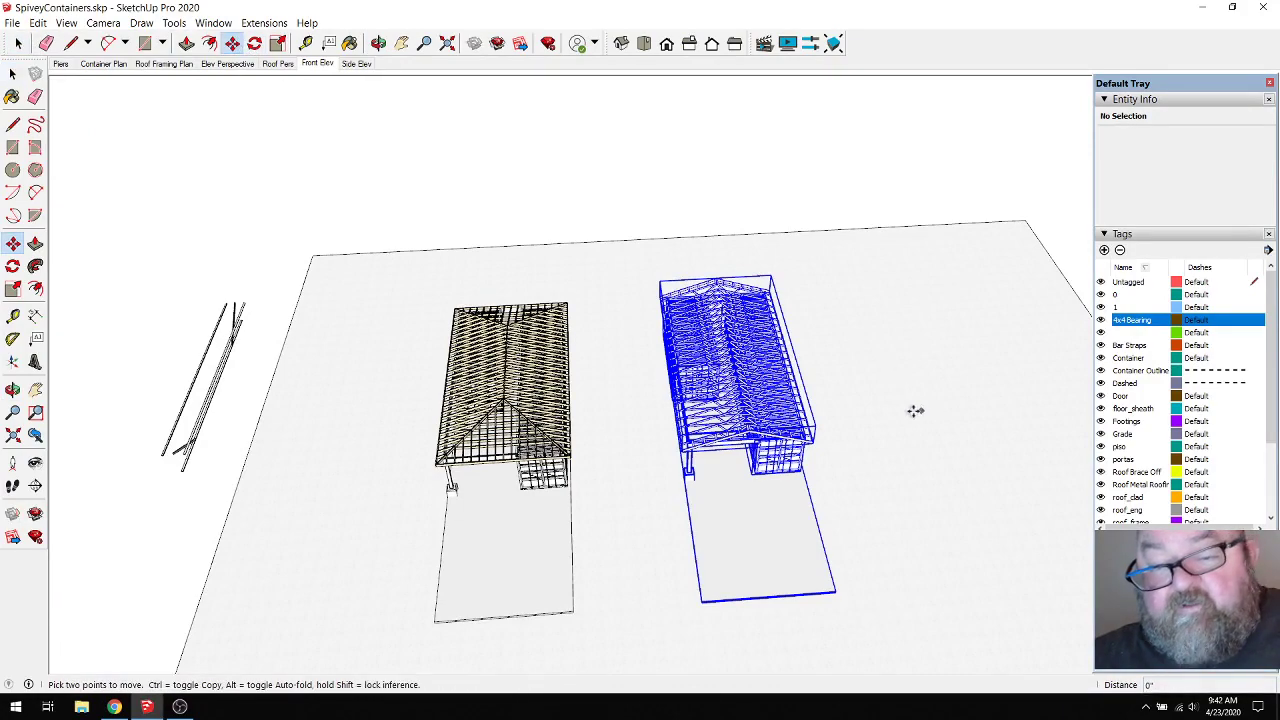
pyautogui.click(915, 410)
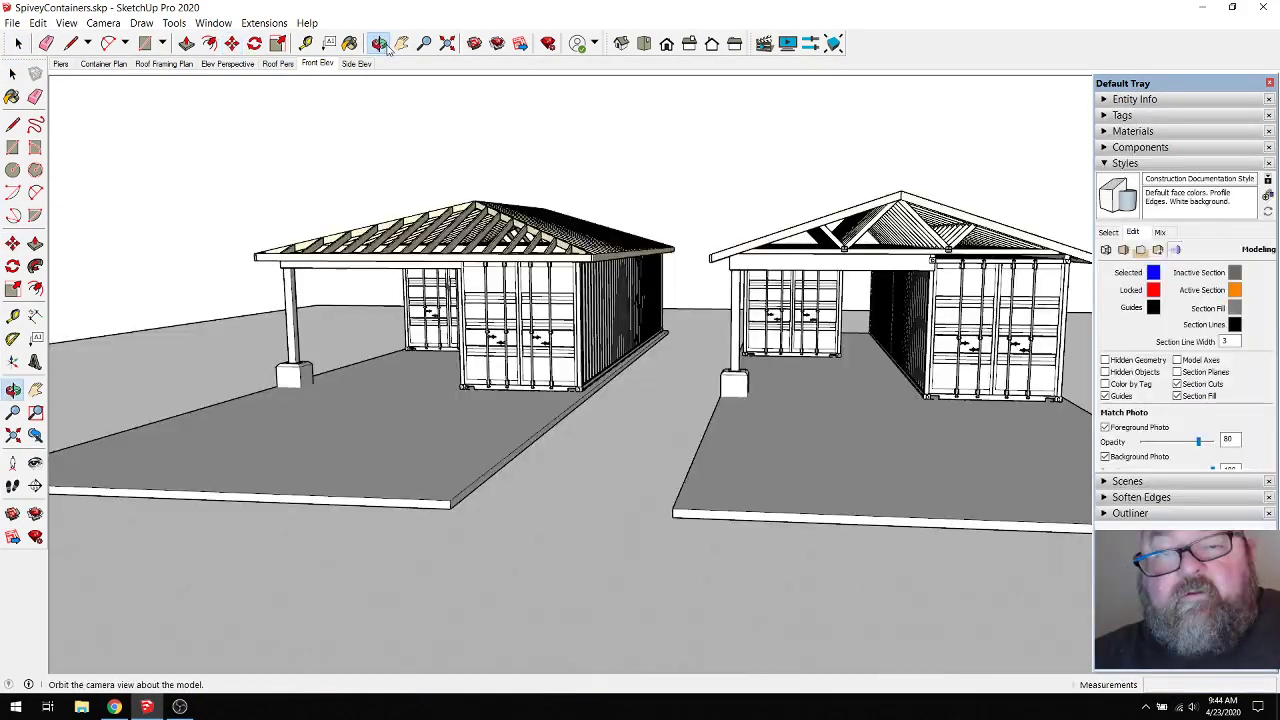
# Step: Export a 2D graphic of both buildings viewed from above on the truss-roofed building's side
pyautogui.moveTo(470, 180); pyautogui.dragTo(500, 357)
pyautogui.scroll(5, 748, 372)
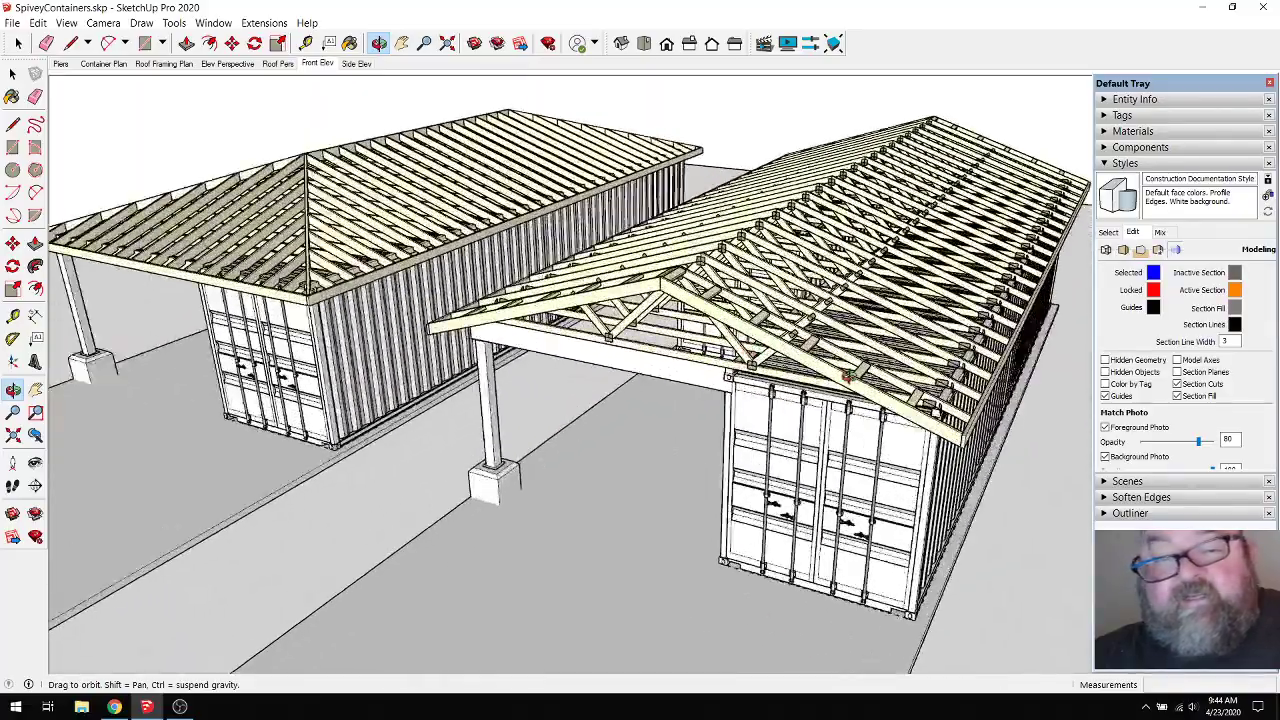
pyautogui.scroll(-2, 748, 375)
pyautogui.moveTo(808, 358)
pyautogui.mouseDown(button='middle')
pyautogui.moveTo(758, 331)
pyautogui.moveTo(757, 387)
pyautogui.moveTo(815, 382)
pyautogui.moveTo(810, 320)
pyautogui.mouseUp(button='middle')
pyautogui.scroll(-2, 757, 387)
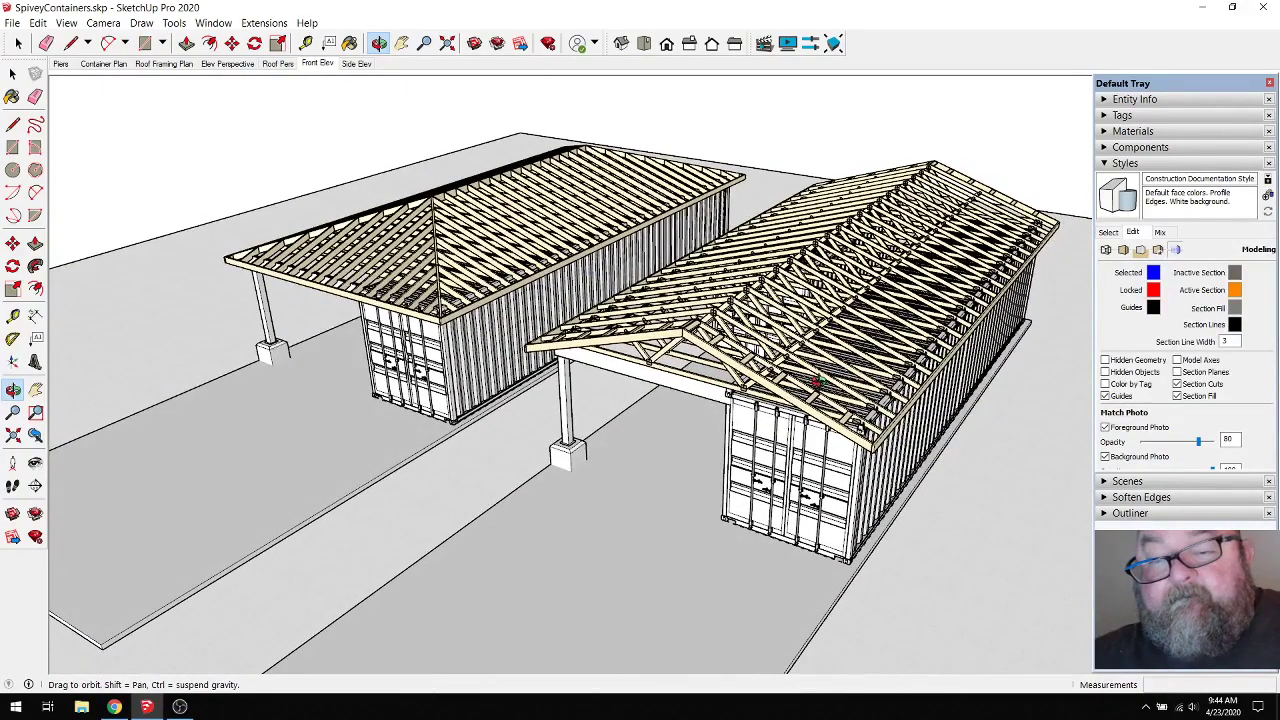
pyautogui.moveTo(820, 381); pyautogui.dragTo(815, 440, button='middle')
pyautogui.click(12, 24)
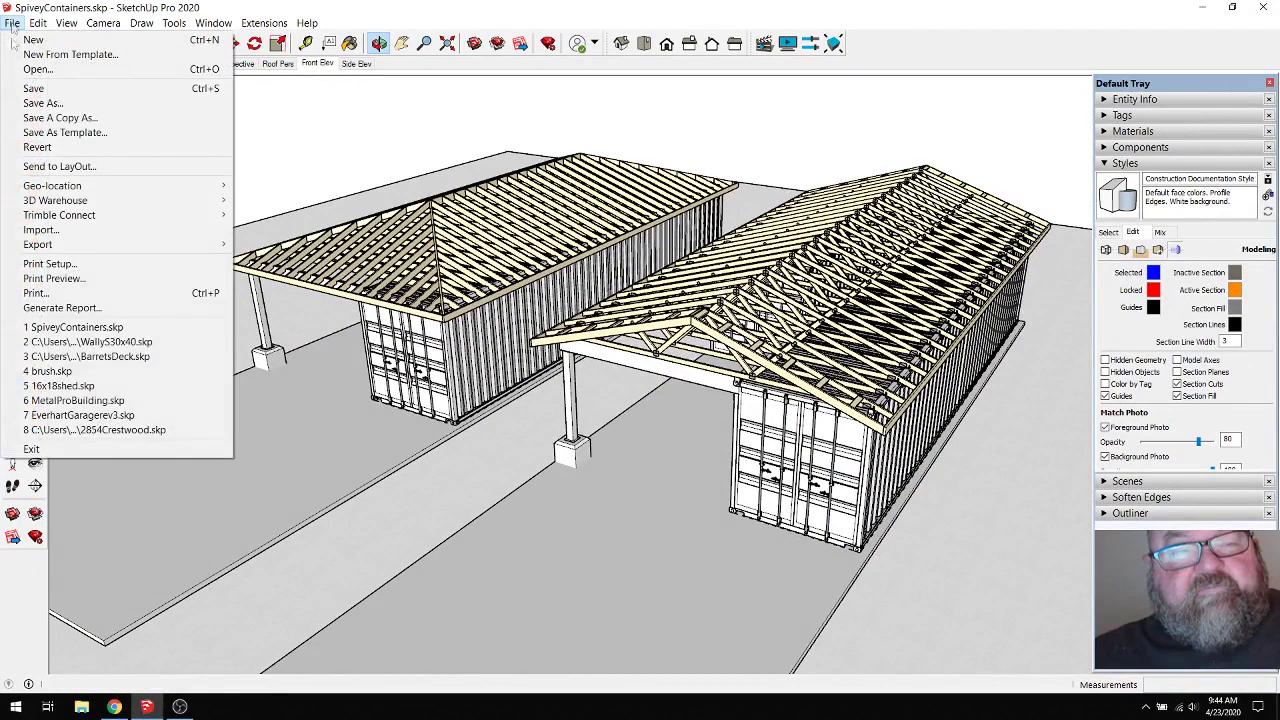
pyautogui.moveTo(69, 253)
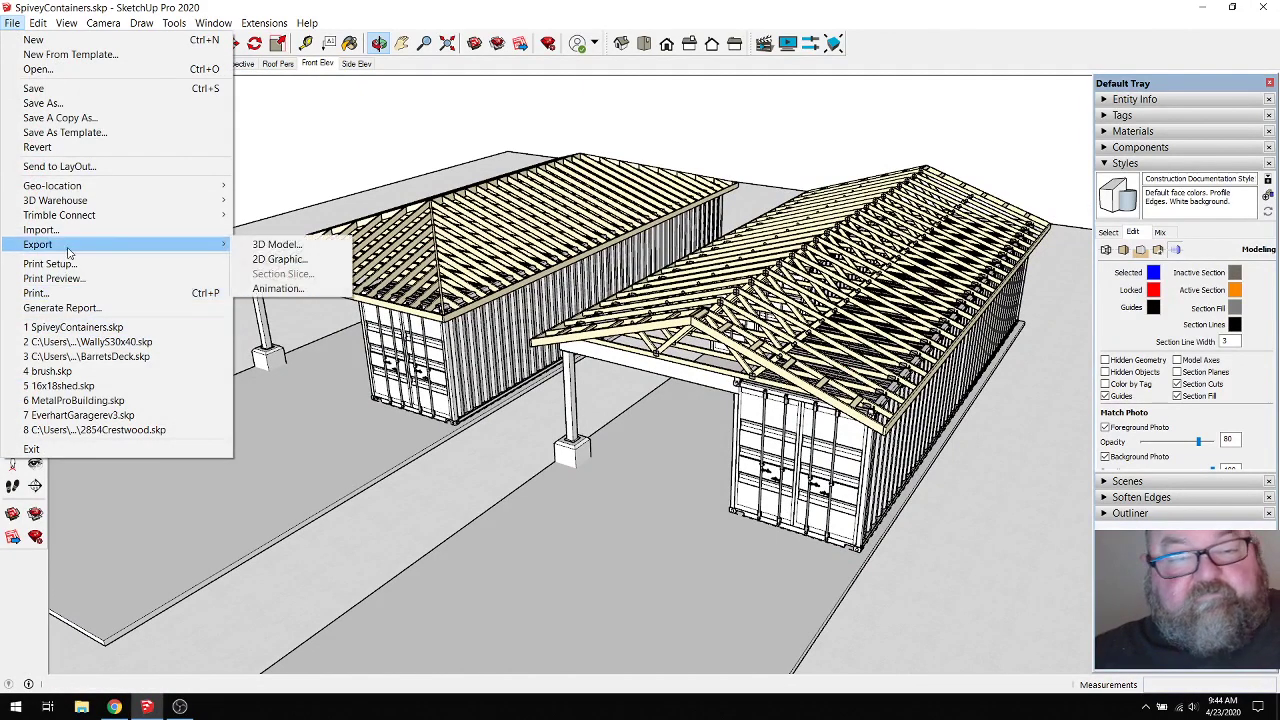
pyautogui.click(270, 259)
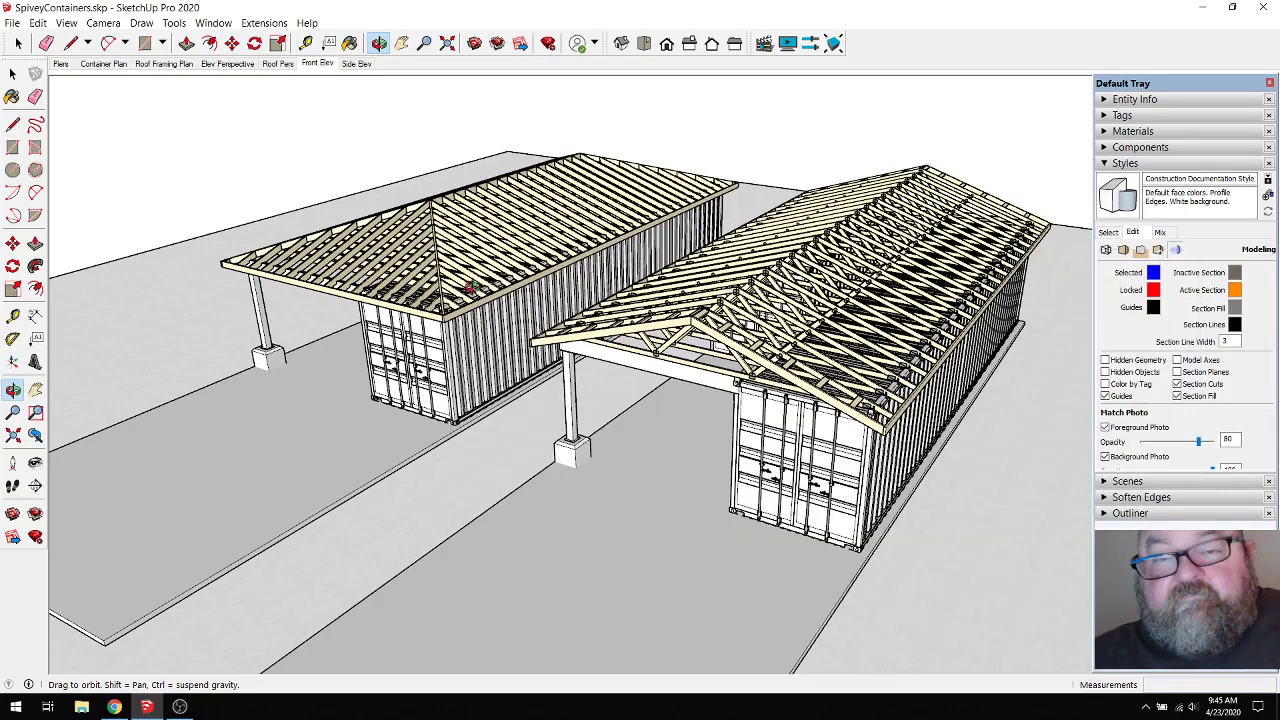
# Step: Export a second 2D graphic of both buildings viewed from the hip-roofed building's post side
pyautogui.moveTo(408, 284); pyautogui.dragTo(606, 315)
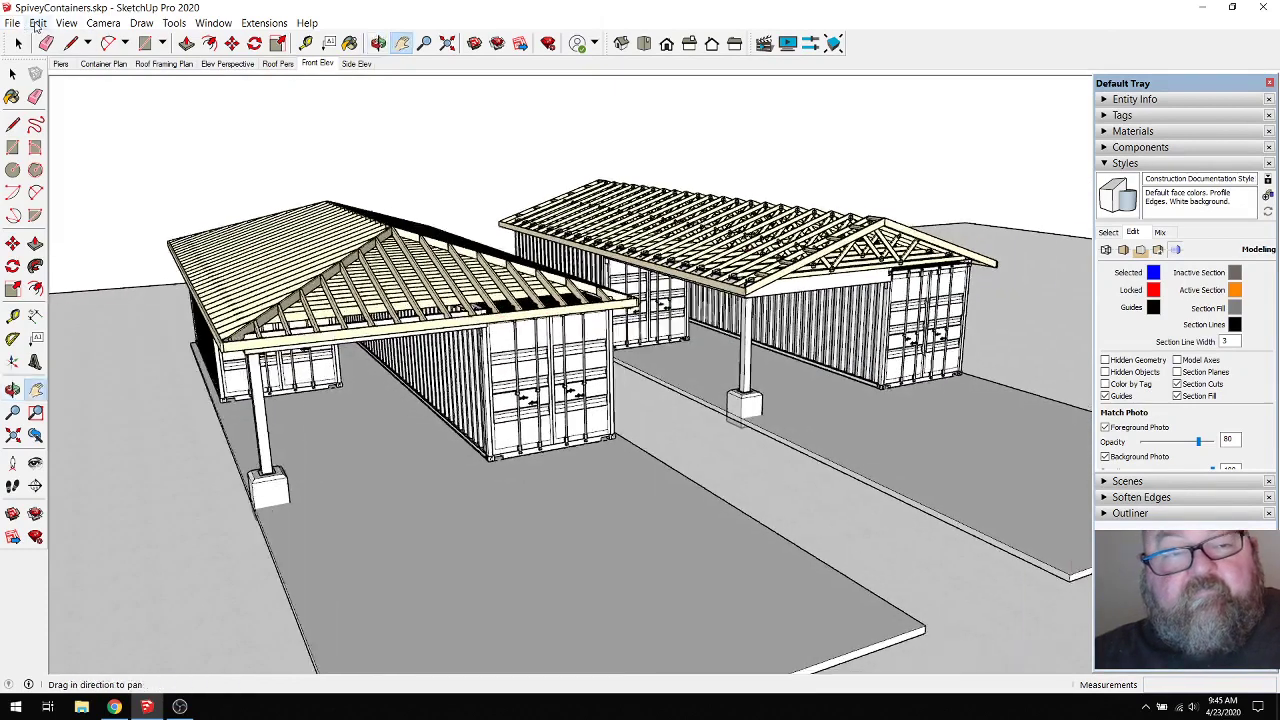
pyautogui.click(37, 22)
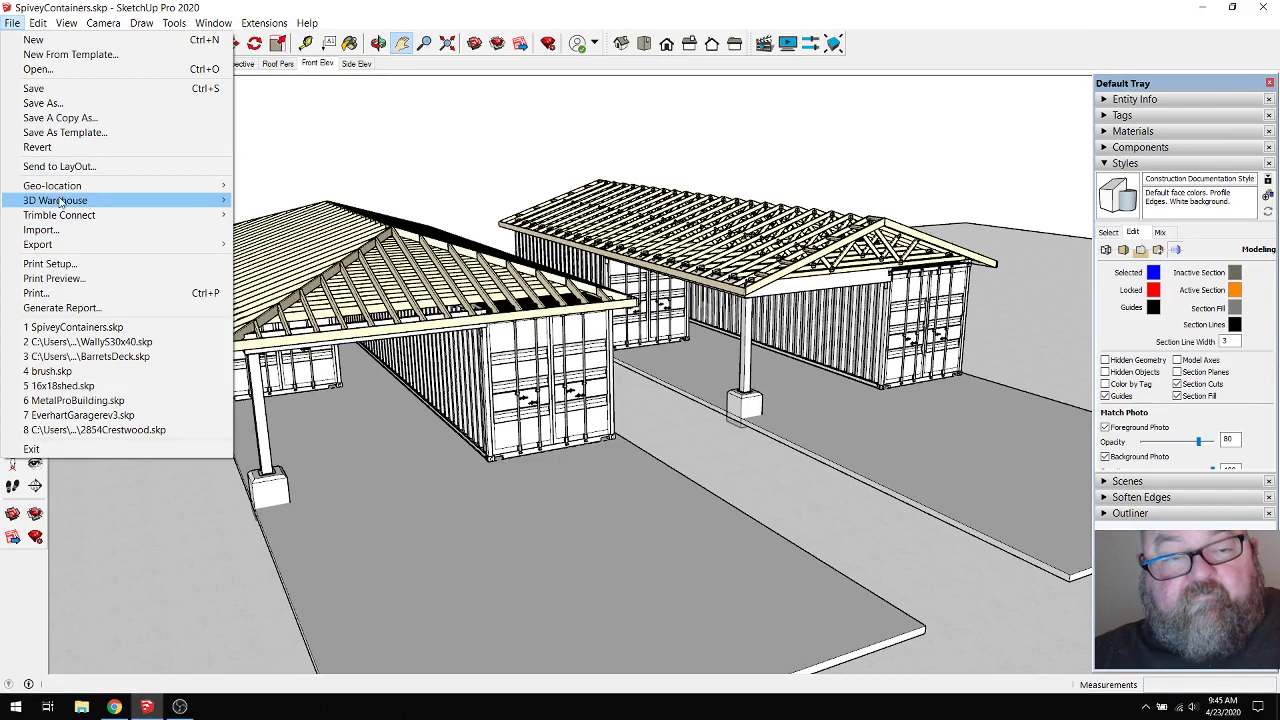
pyautogui.moveTo(68, 249)
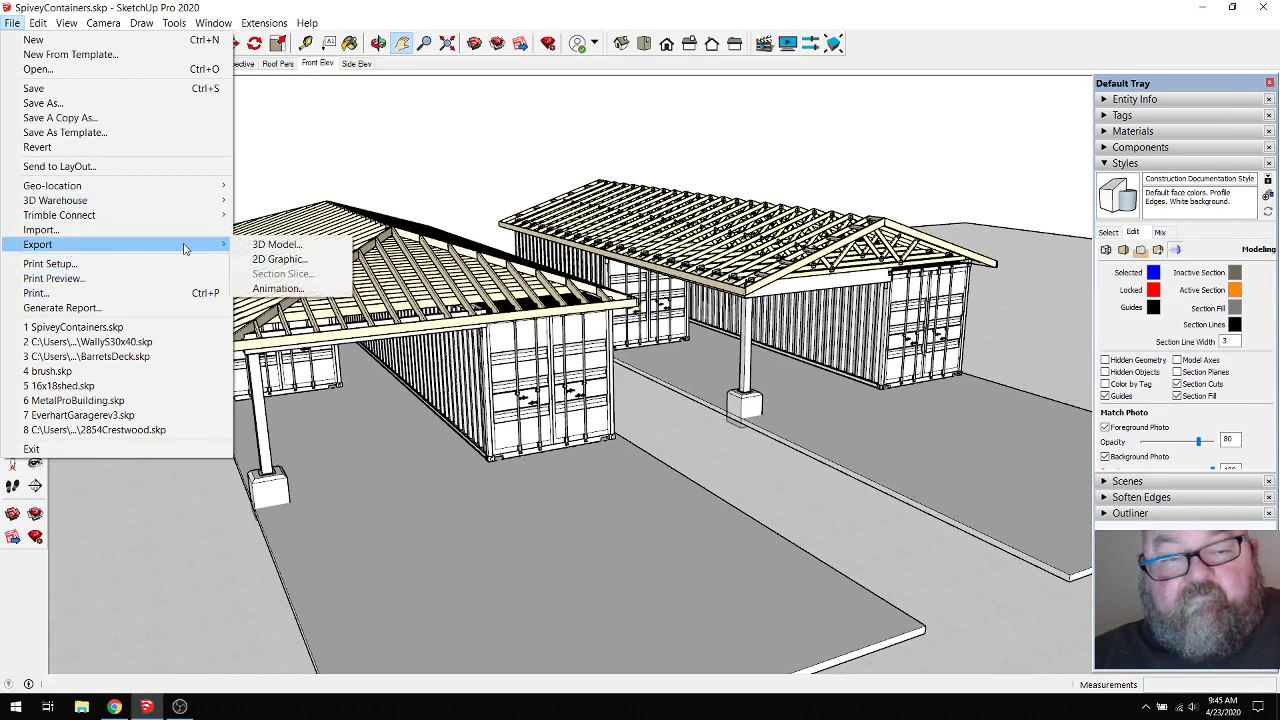
pyautogui.click(280, 259)
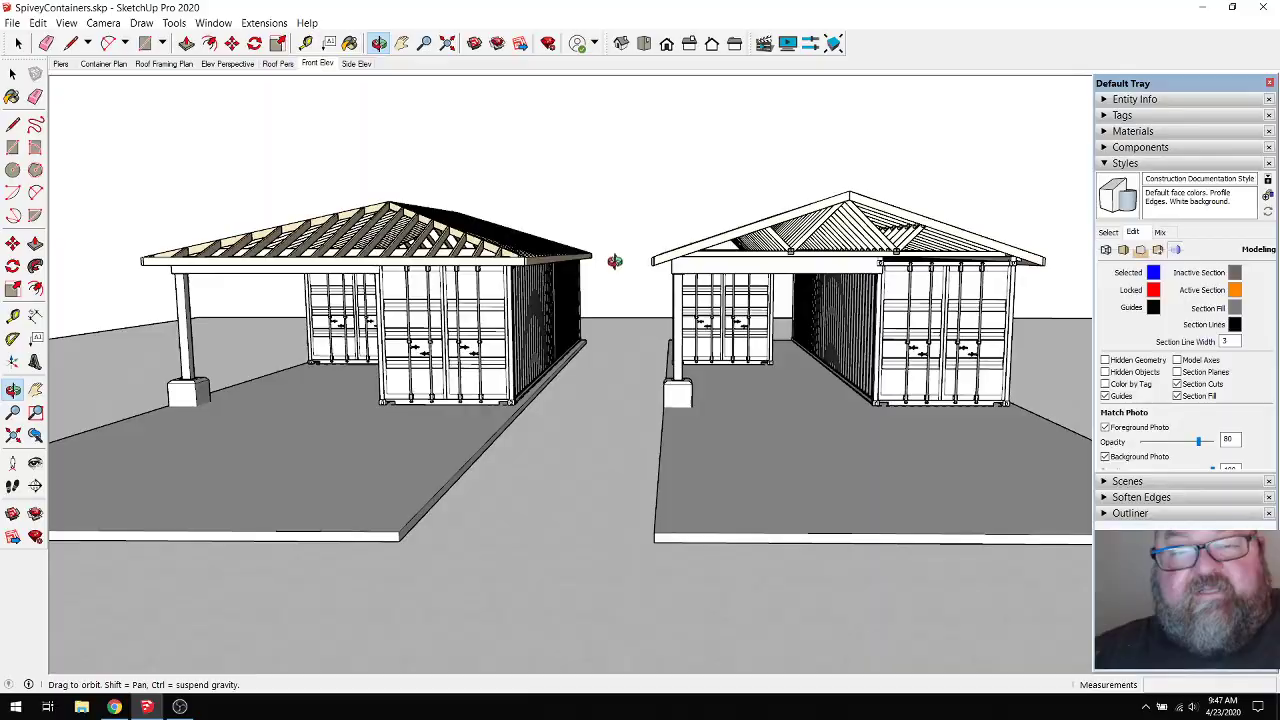
# Step: Examine the hip-framed and truss-framed roofs side by side from the front corners and above
pyautogui.moveTo(456, 247); pyautogui.dragTo(480, 400)
pyautogui.moveTo(500, 428); pyautogui.dragTo(941, 484, button='middle')
pyautogui.moveTo(941, 484); pyautogui.dragTo(476, 367)
pyautogui.moveTo(370, 362); pyautogui.dragTo(392, 343)
pyautogui.moveTo(541, 378); pyautogui.dragTo(453, 448)
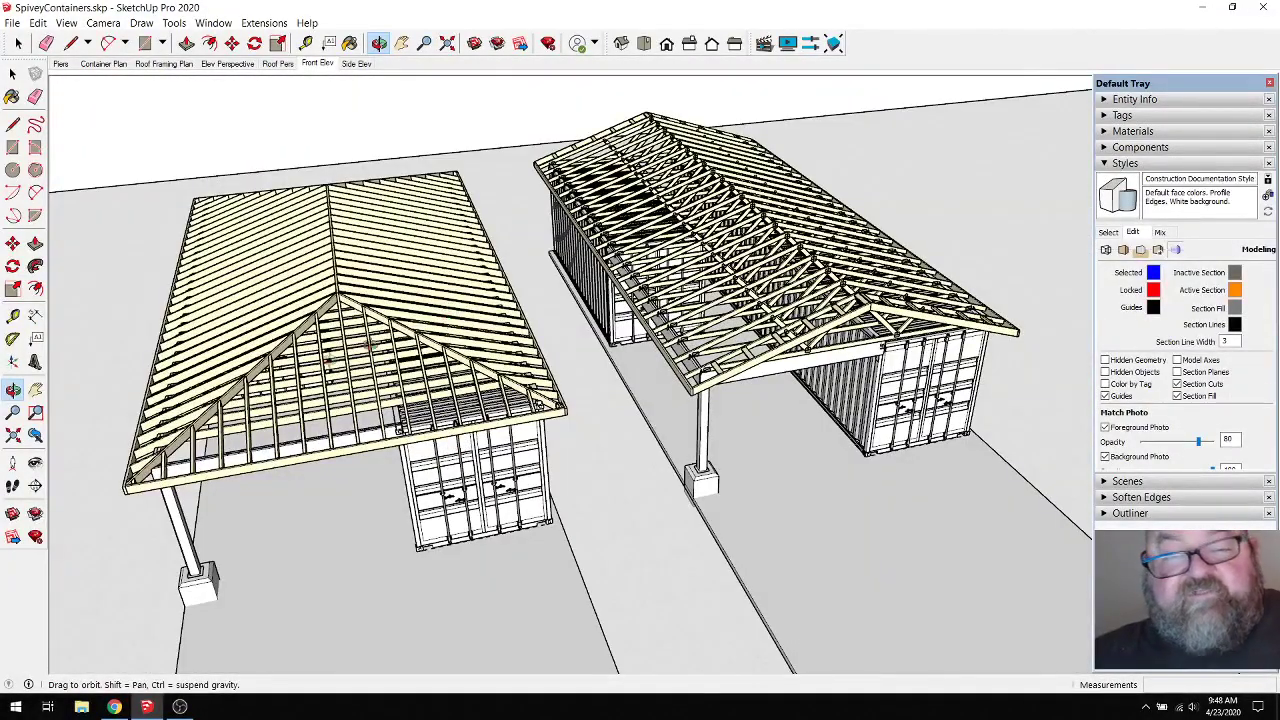
pyautogui.moveTo(358, 368); pyautogui.dragTo(370, 358)
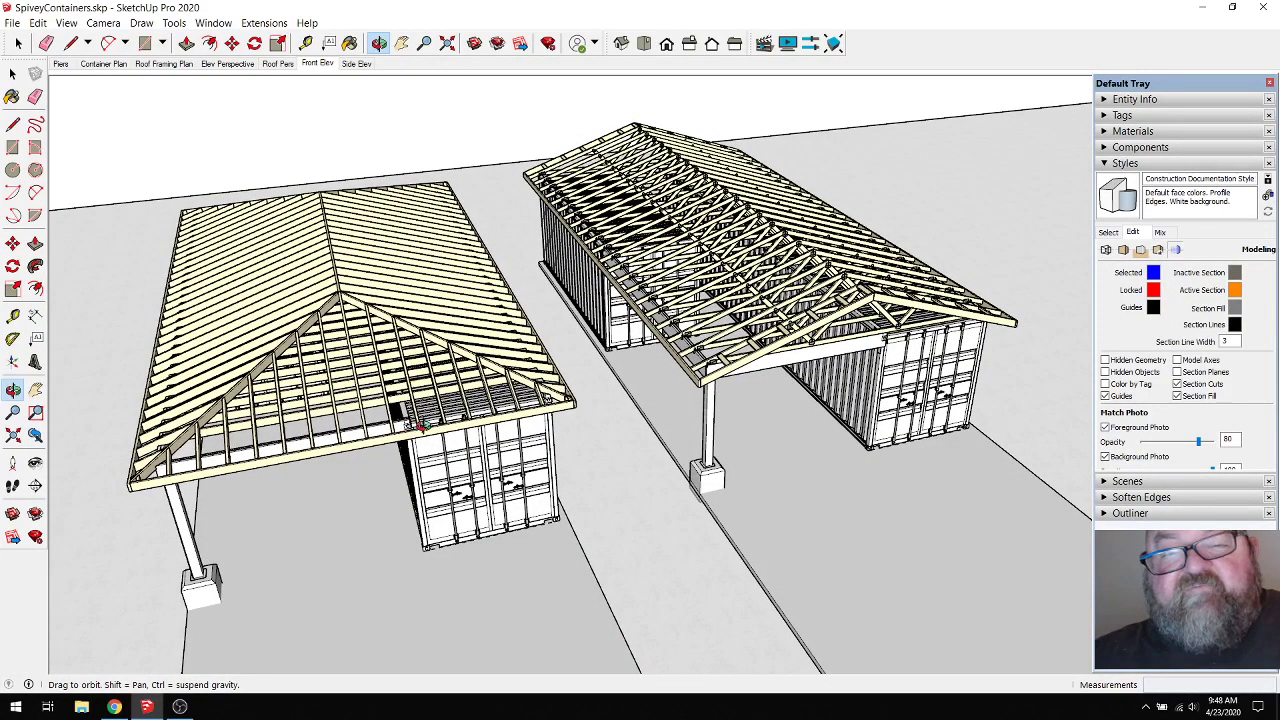
pyautogui.moveTo(480, 482); pyautogui.dragTo(514, 468)
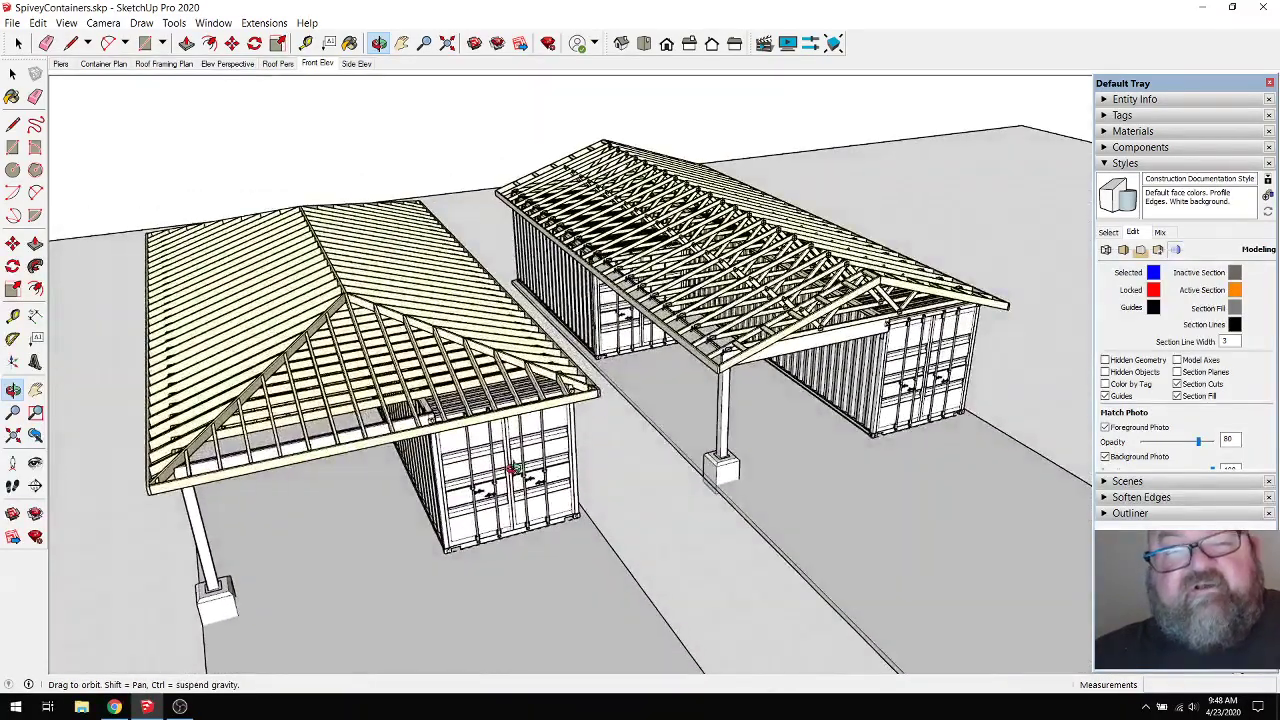